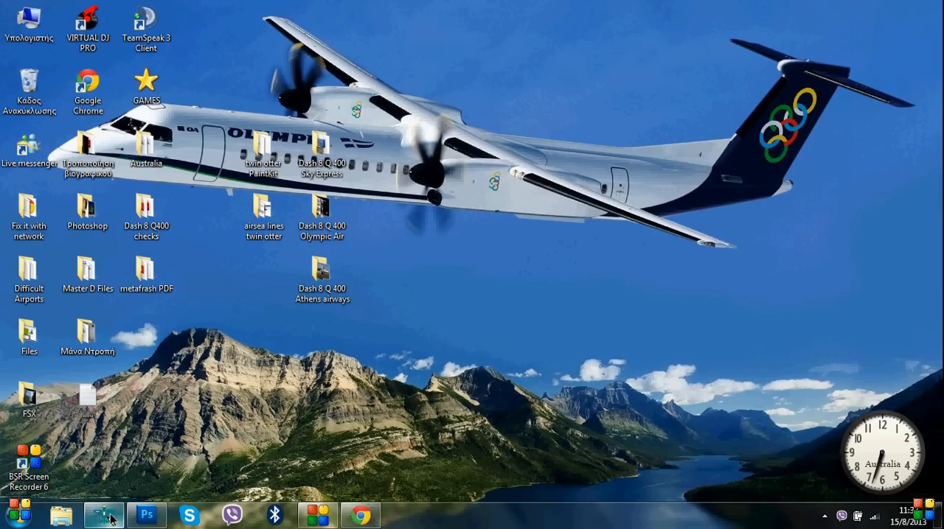
Open the DXTBmp texture manipulator to view its window, and close it again
left_click(148, 518)
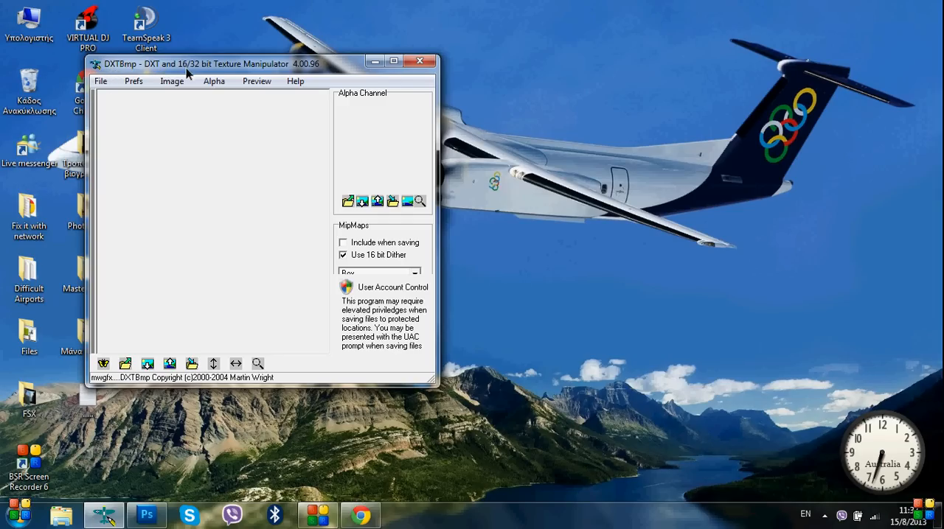
left_click(418, 62)
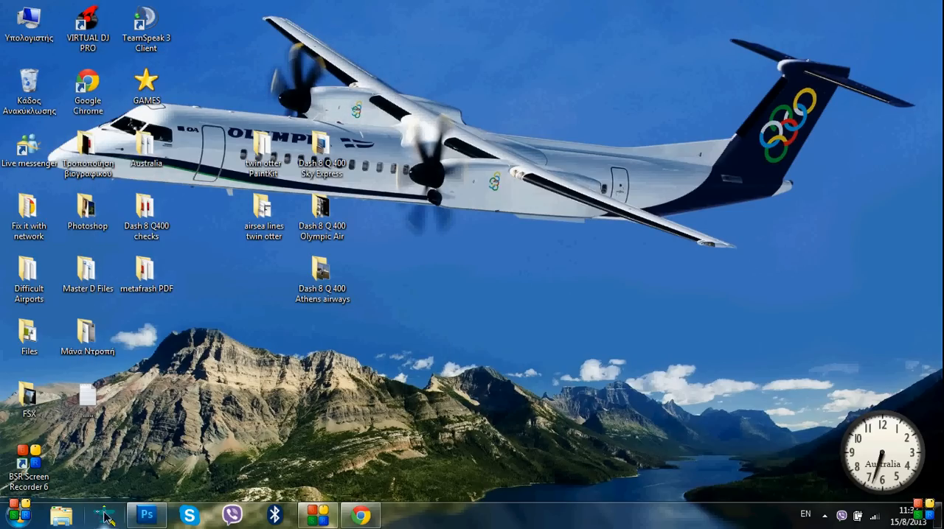
mouse_move(147, 514)
Switch to Chrome and look through the image results for the Olympic Air logo
left_click(361, 514)
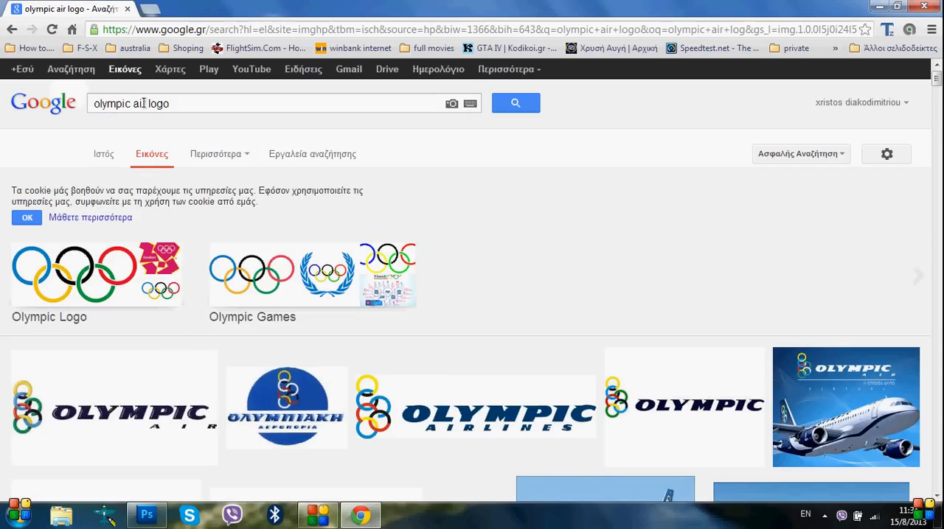
left_click_drag(147, 103, 190, 103)
scroll(147, 295, "down", 3)
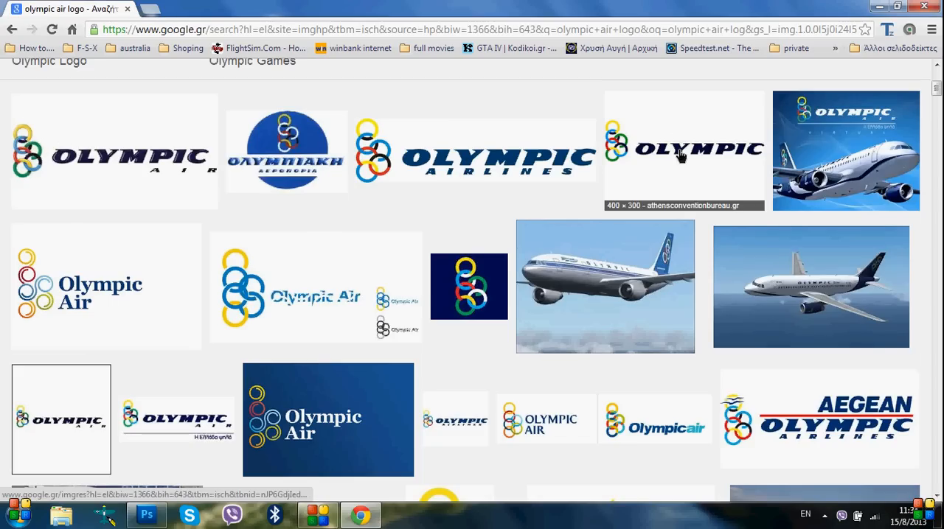
scroll(362, 289, "down", 4)
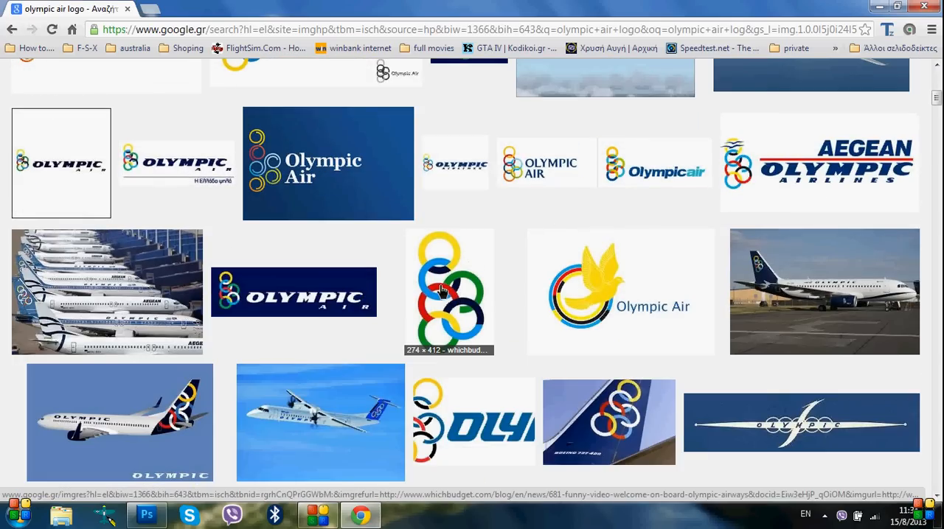
scroll(446, 303, "up", 7)
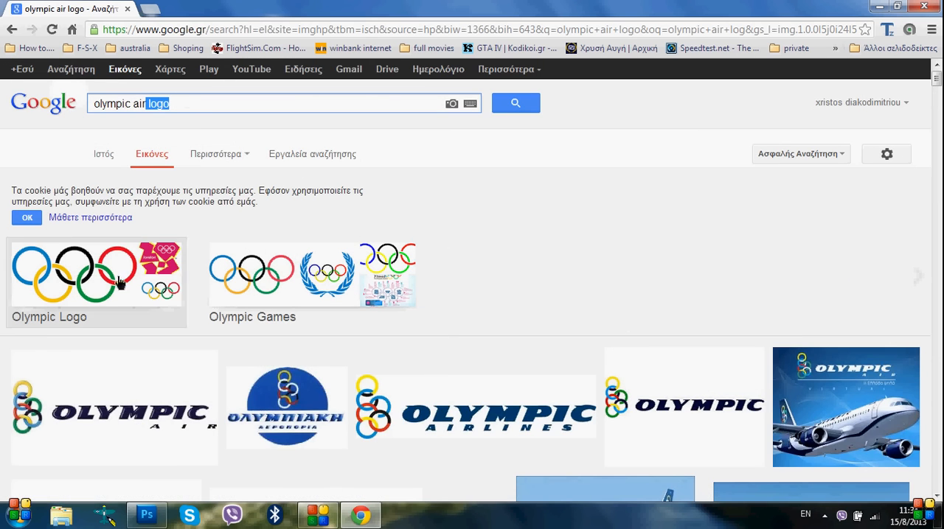
scroll(764, 404, "down", 4)
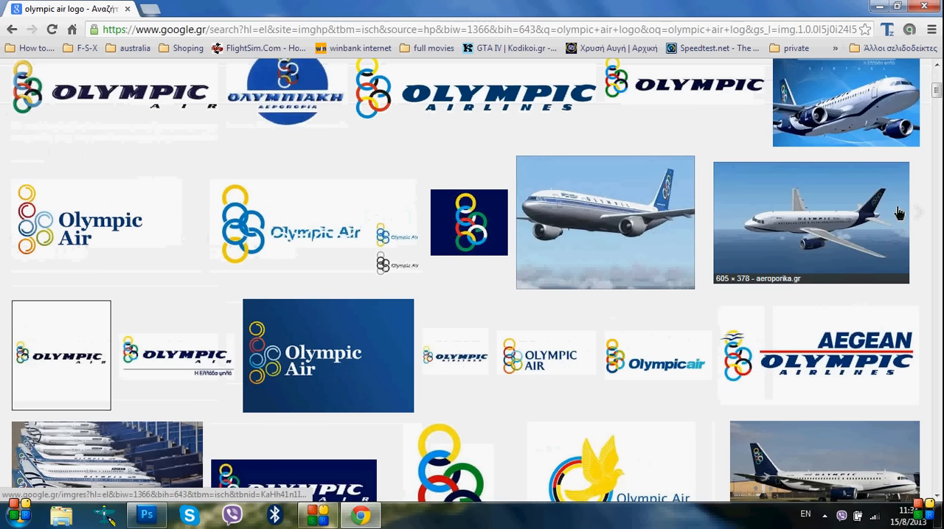
scroll(874, 198, "up", 4)
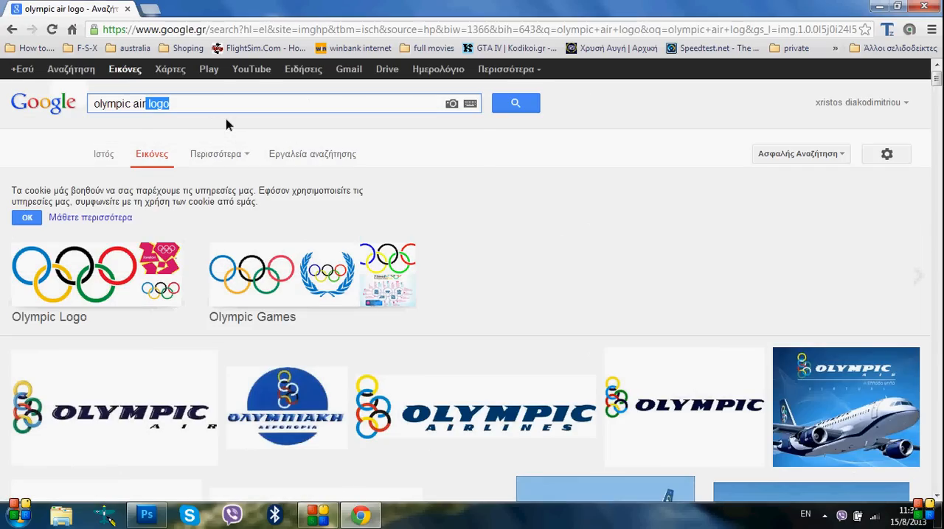
Search images for "olympic air dash 8 q400", view the Flickr side-view photo in its own tab, and minimize the browser
key("BackSpace")
type("dash")
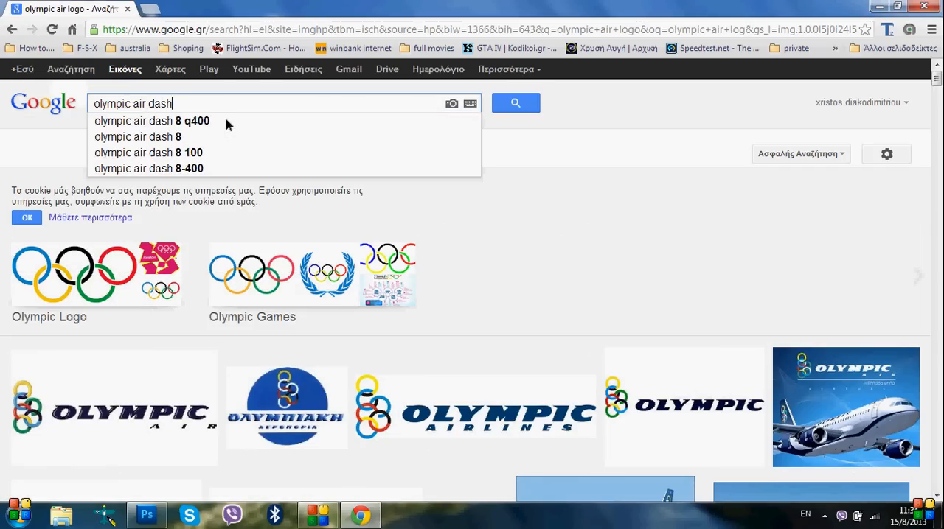
type(" 8 q400")
left_click(226, 122)
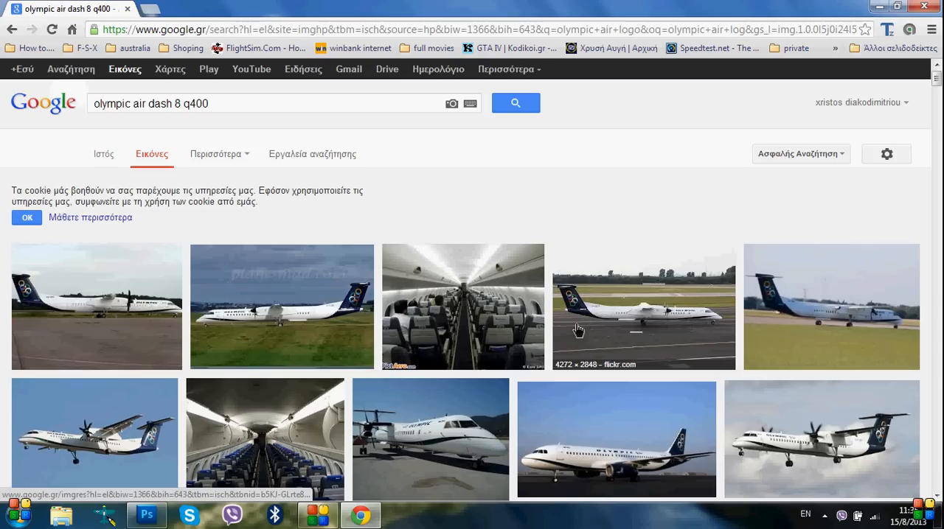
left_click(150, 9)
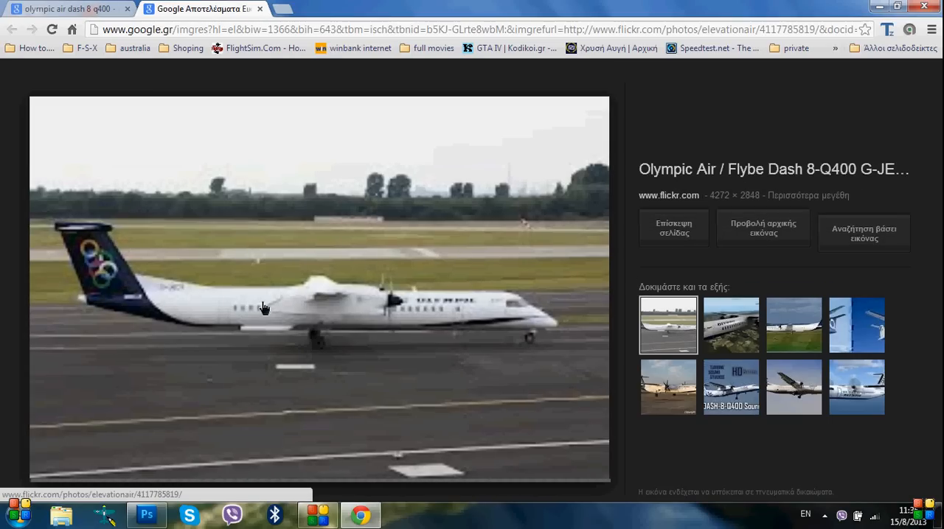
left_click(879, 6)
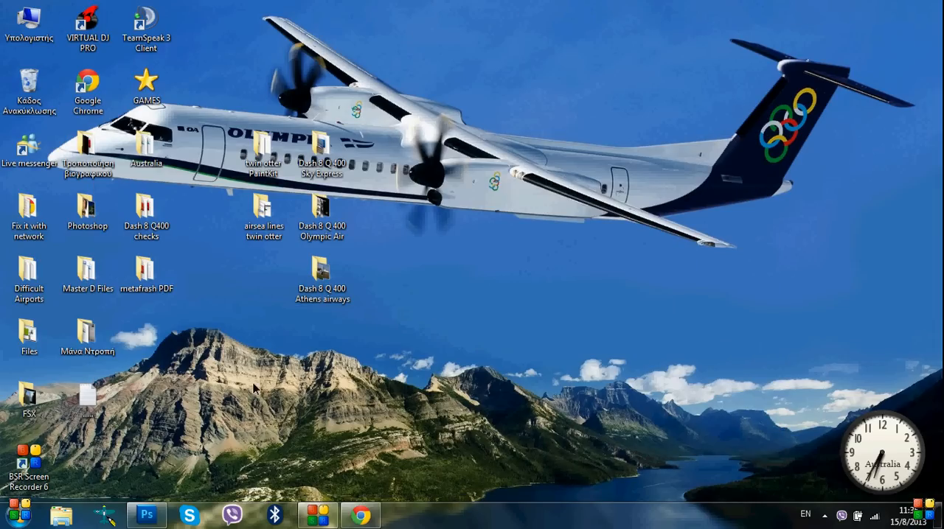
Open the Screenshots folder inside Dash 8 Q 400 Olympic Air and view the DSC_0016-3 reference photo, closing it when done
double_click(332, 218)
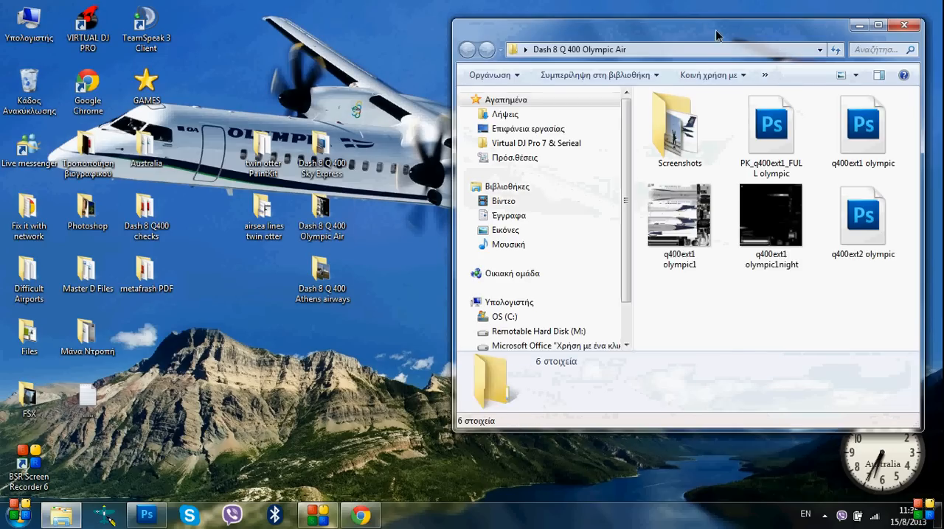
left_click_drag(716, 34, 496, 56)
double_click(452, 147)
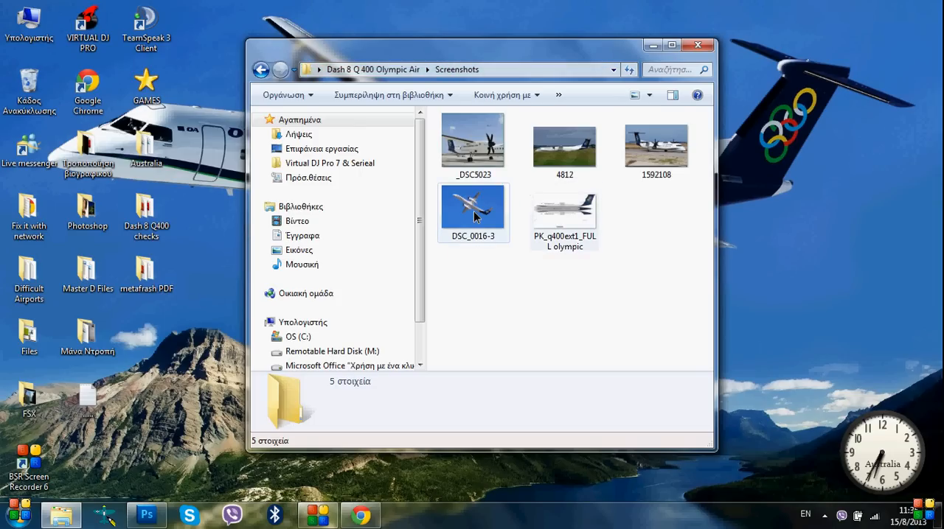
mouse_move(472, 211)
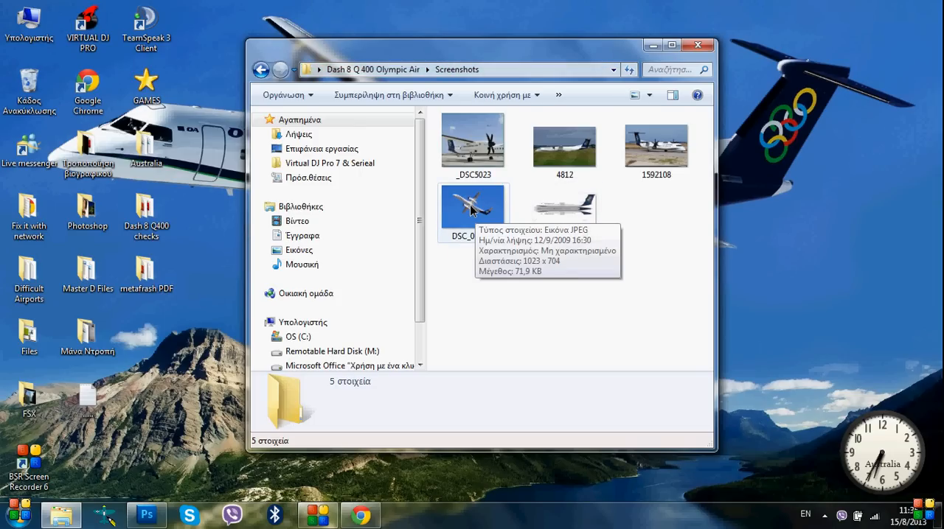
left_click(460, 207)
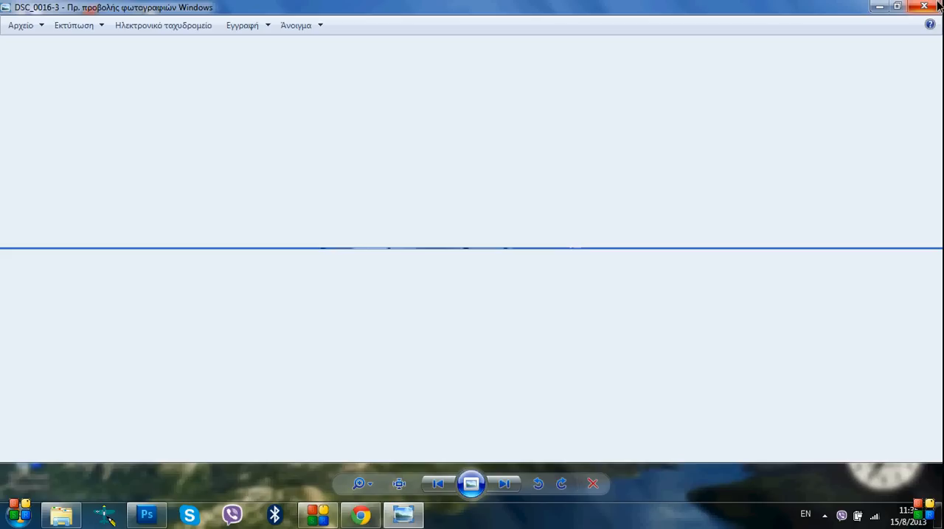
left_click(937, 6)
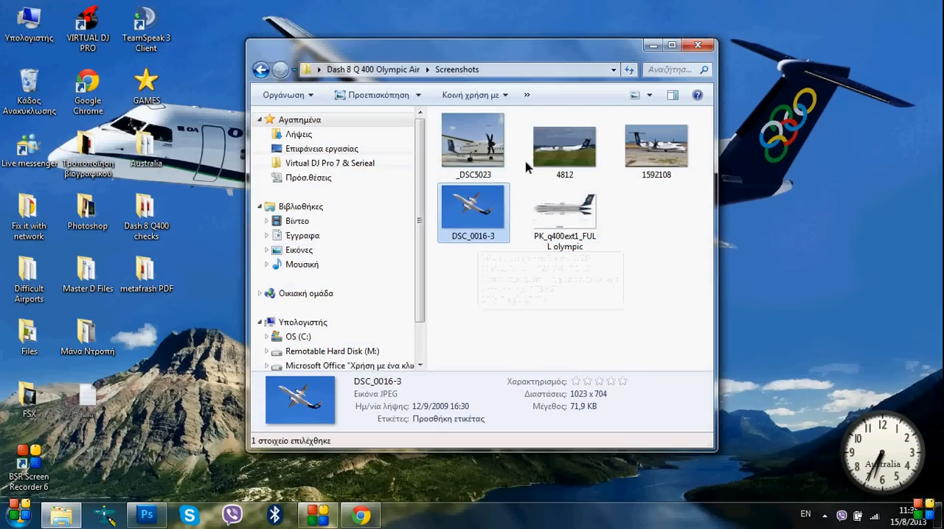
Examine the engine and fuselage markings in the _DSC5023 photo at full size, and close the photo and its folder
double_click(483, 149)
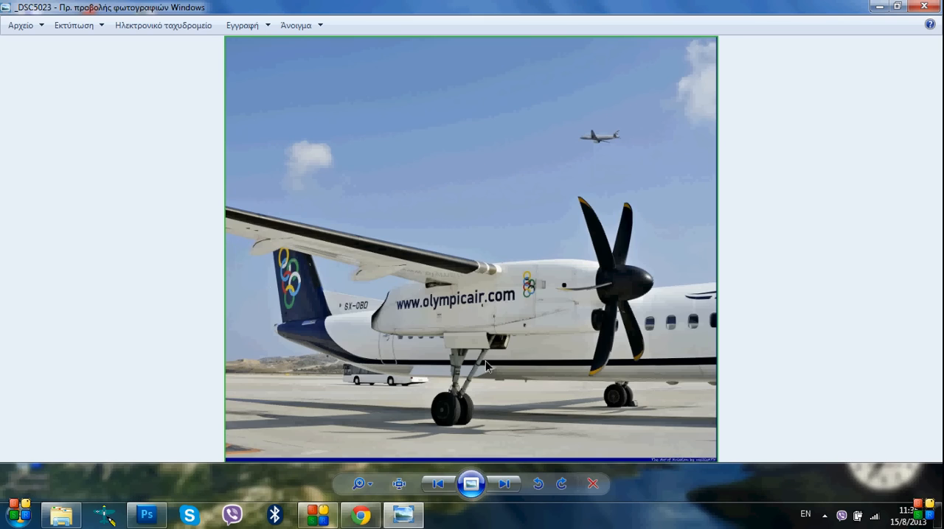
left_click(399, 484)
left_click_drag(383, 412, 470, 309)
left_click_drag(699, 210, 628, 246)
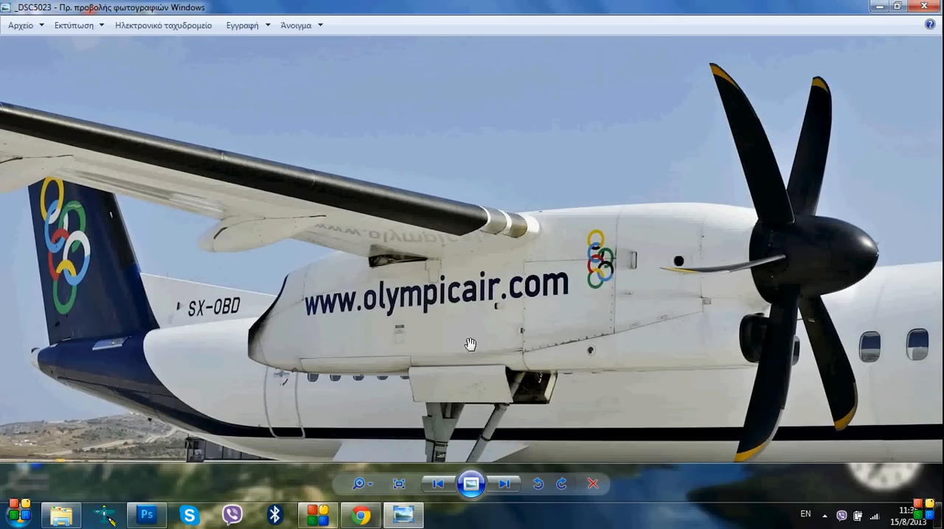
left_click_drag(470, 345, 570, 259)
left_click_drag(786, 300, 623, 320)
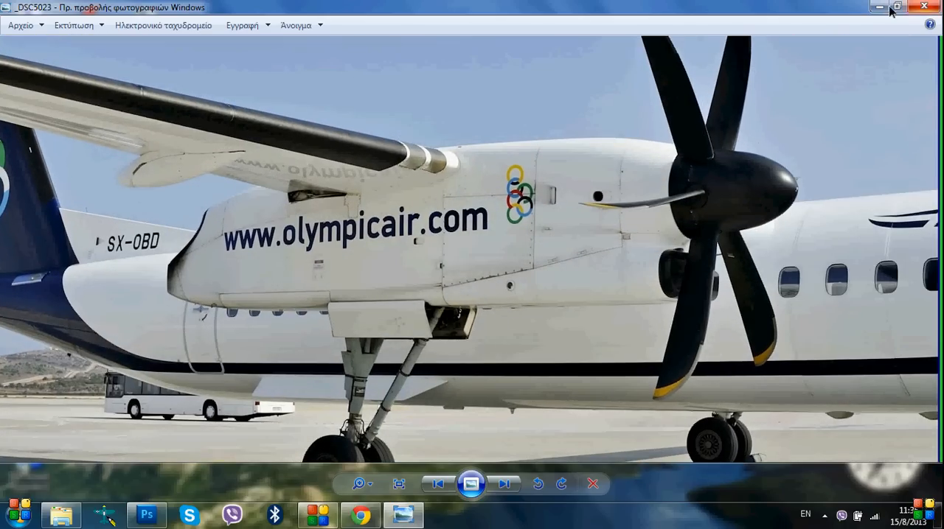
left_click(925, 8)
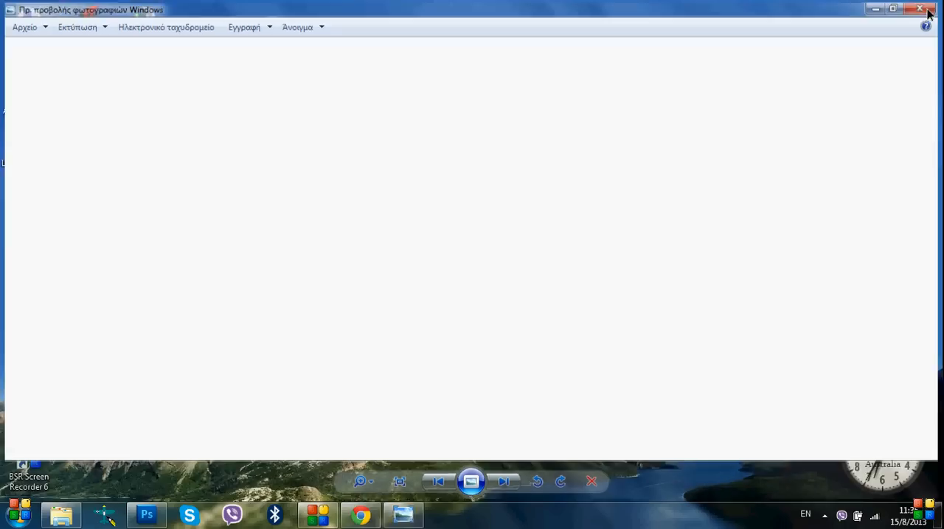
left_click(712, 41)
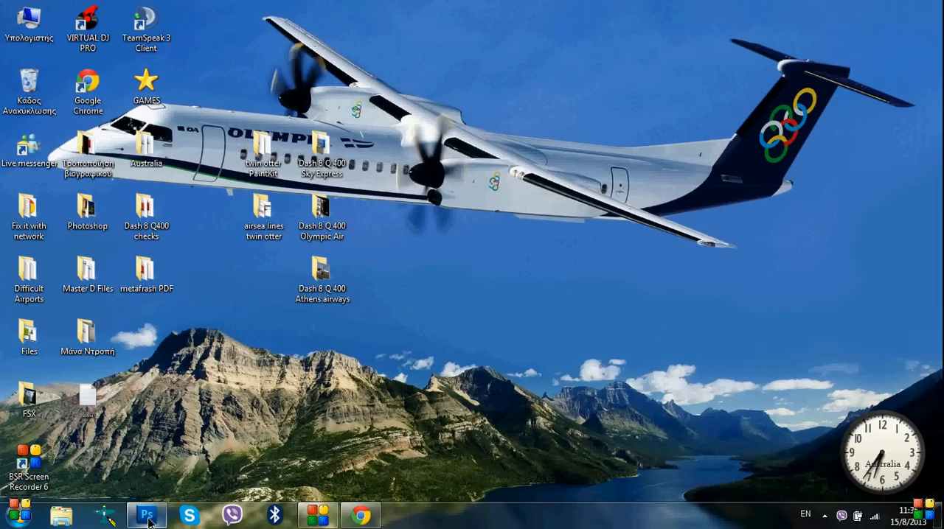
Delete the q400ext1 olympic1 and q400ext1 olympic1night bitmaps from the Dash 8 Q 400 Olympic Air folder and minimize its window
double_click(328, 225)
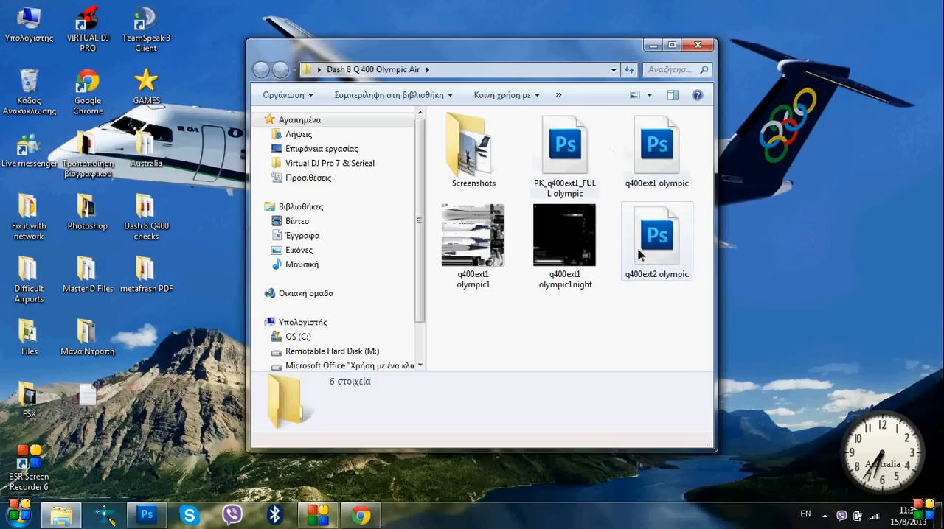
left_click(483, 244)
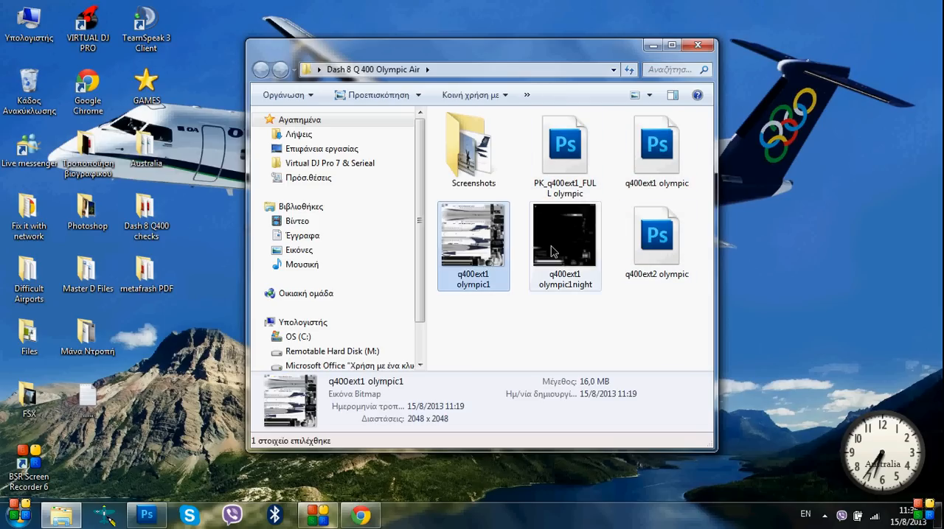
left_click(554, 253, "ctrl")
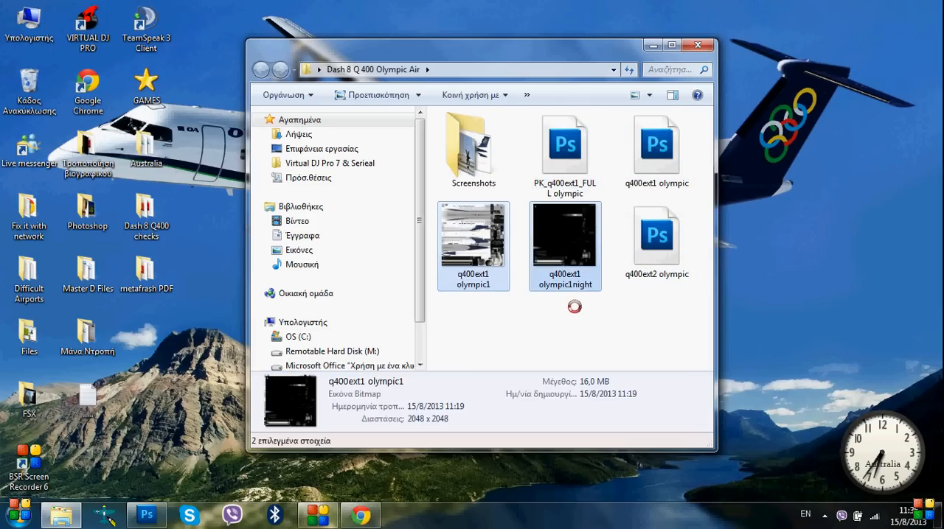
right_click(554, 250)
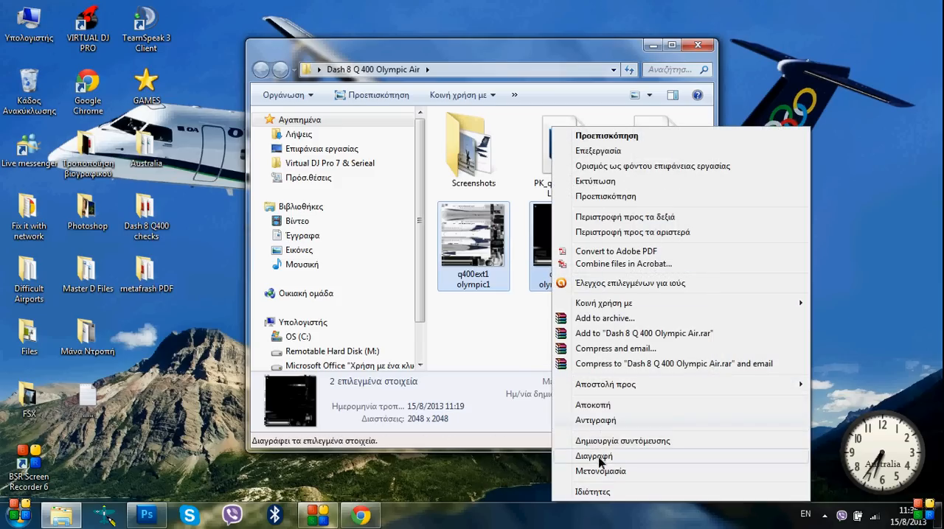
left_click(594, 456)
left_click(541, 272)
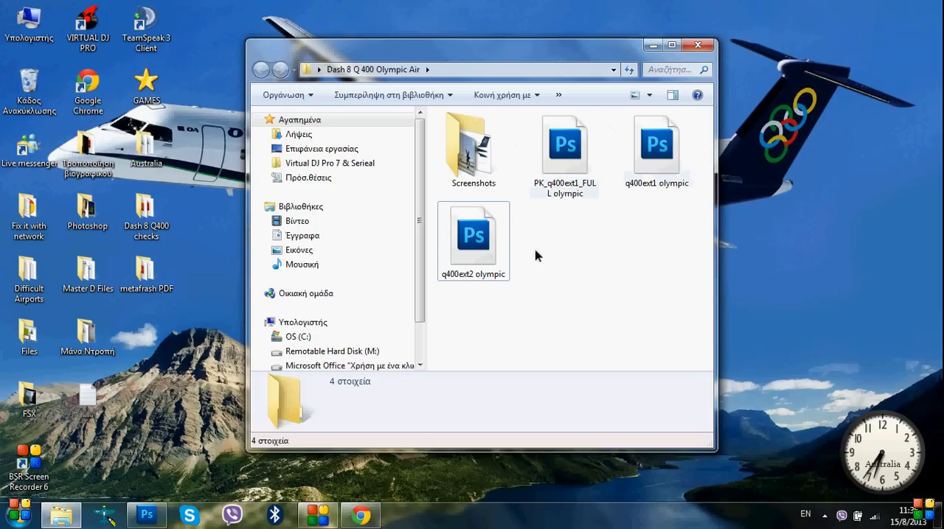
left_click(648, 48)
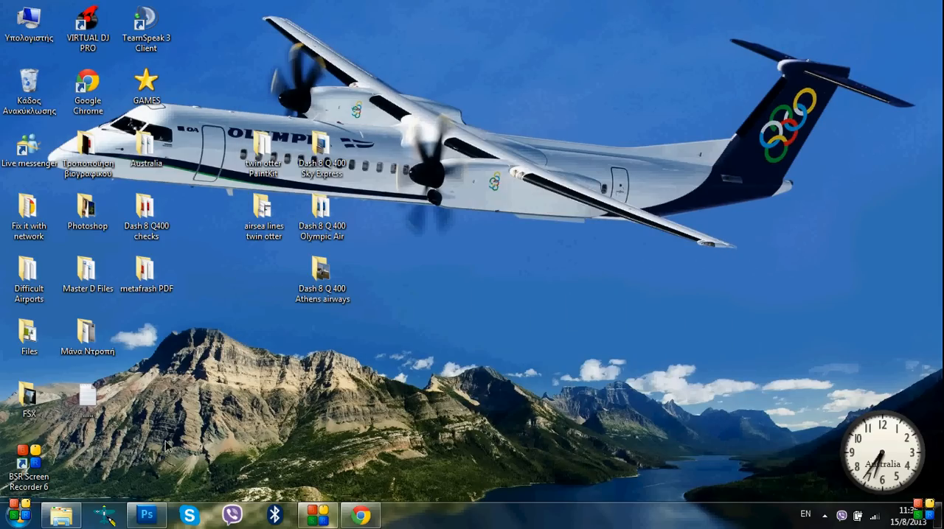
Switch to Photoshop and view the open q400ext2 olympic.psd and q400ext1 olympic1night.bmp textures
left_click(146, 520)
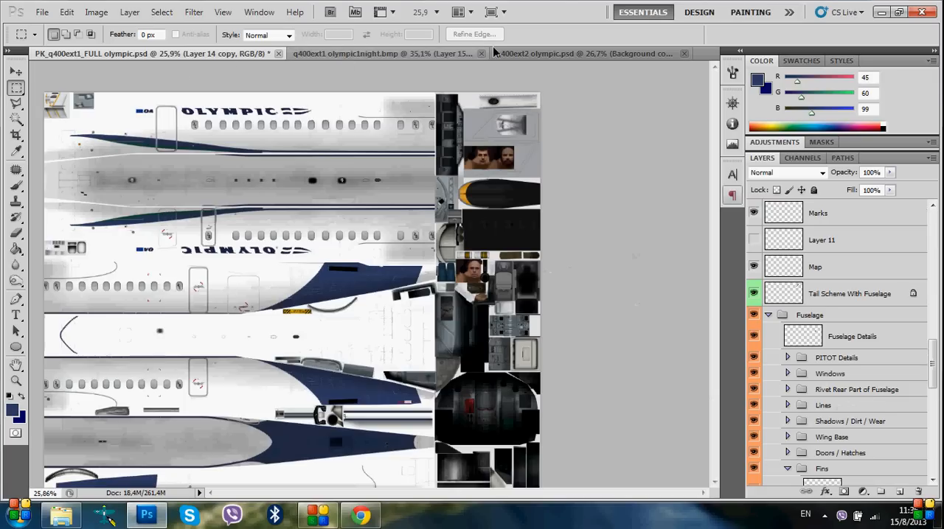
left_click(465, 54)
left_click(559, 56)
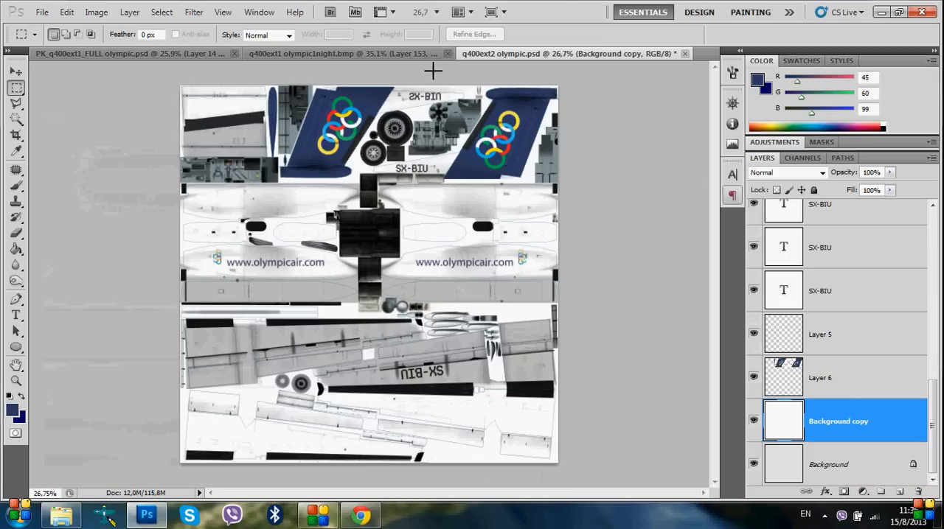
left_click(355, 56)
scroll(350, 278, "down", 1)
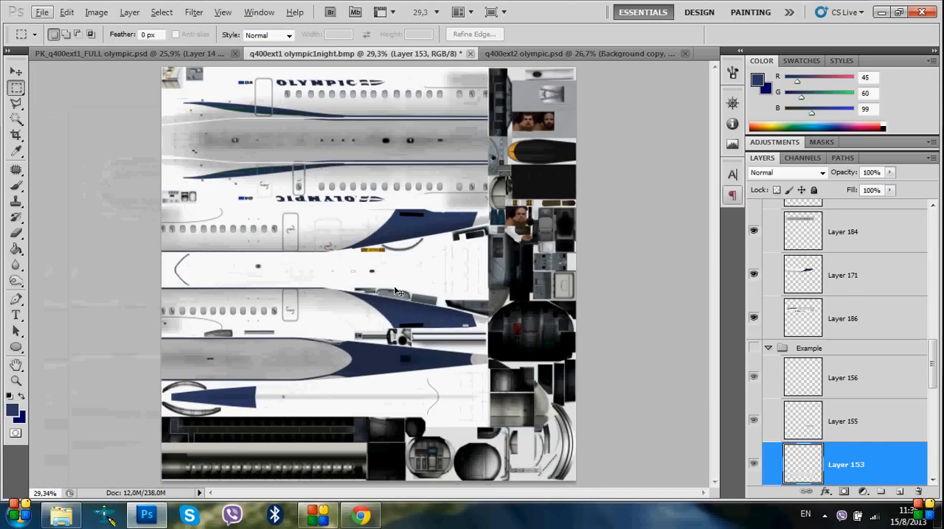
Return to PK_q400ext1_FULL olympic.psd and look through its layers down to the Background
left_click(151, 51)
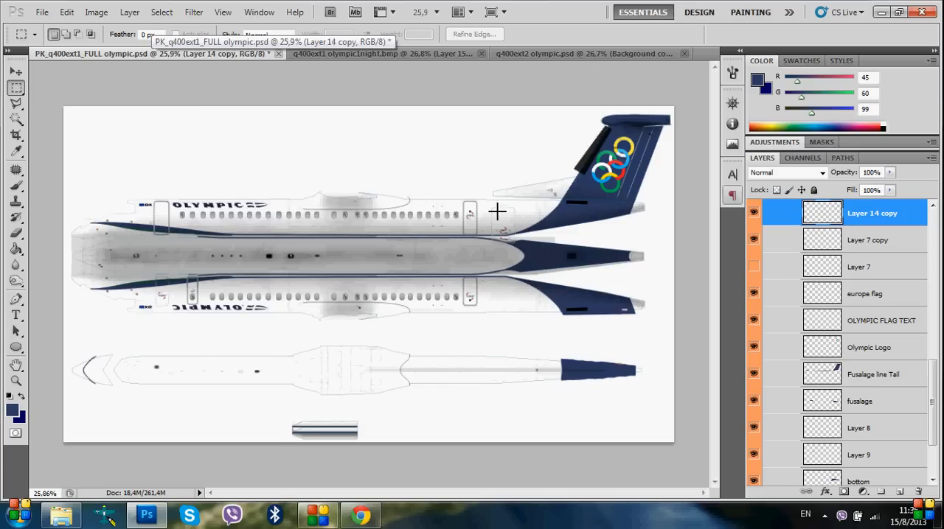
scroll(848, 291, "up", 6)
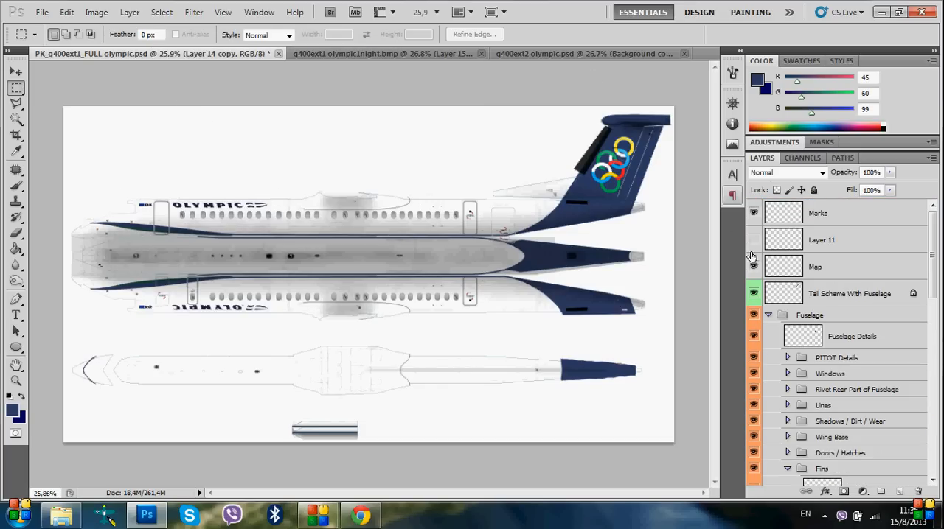
scroll(771, 342, "down", 2)
scroll(792, 355, "down", 3)
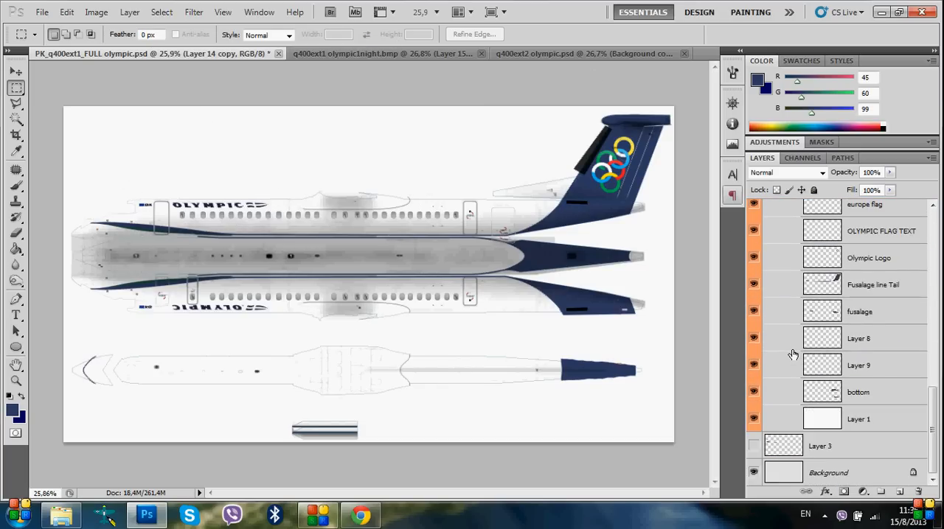
Hide Layer 7 and show Layer 14 in the Olympic Logos group of PK_q400ext1_FULL olympic.psd
left_click(753, 231)
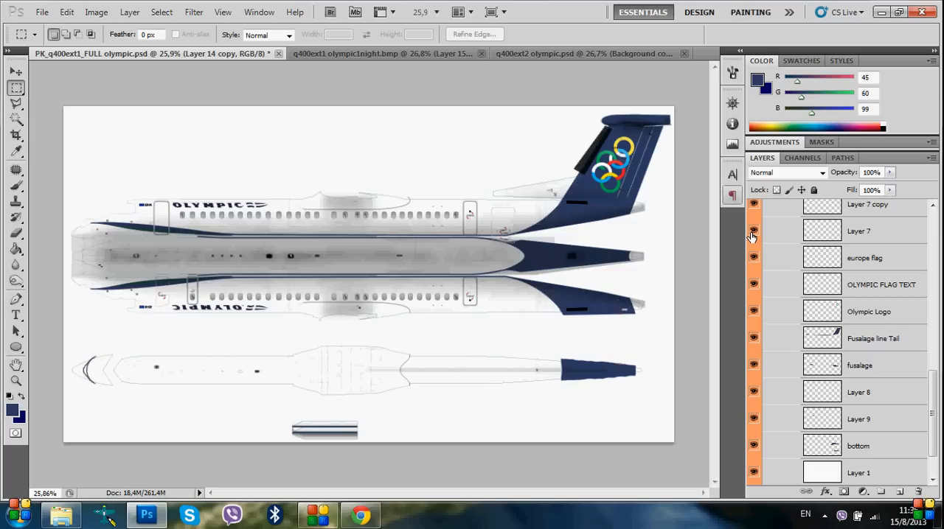
scroll(847, 385, "up", 4)
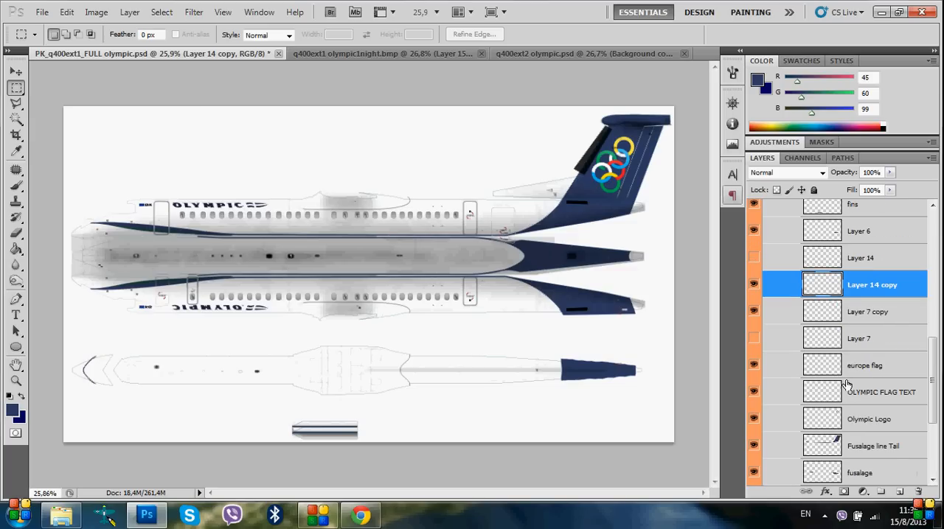
left_click(754, 258)
scroll(159, 408, "up", 4)
left_click_drag(41, 391, 117, 384)
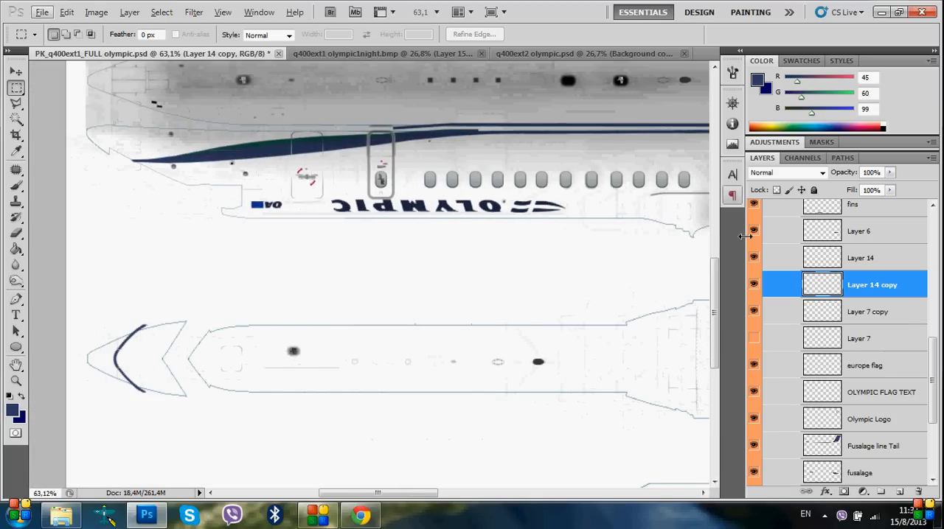
Compare the nose area with Layer 14 copy shown and hidden, and leave Layer 14 copy hidden
left_click(753, 258)
left_click(755, 284)
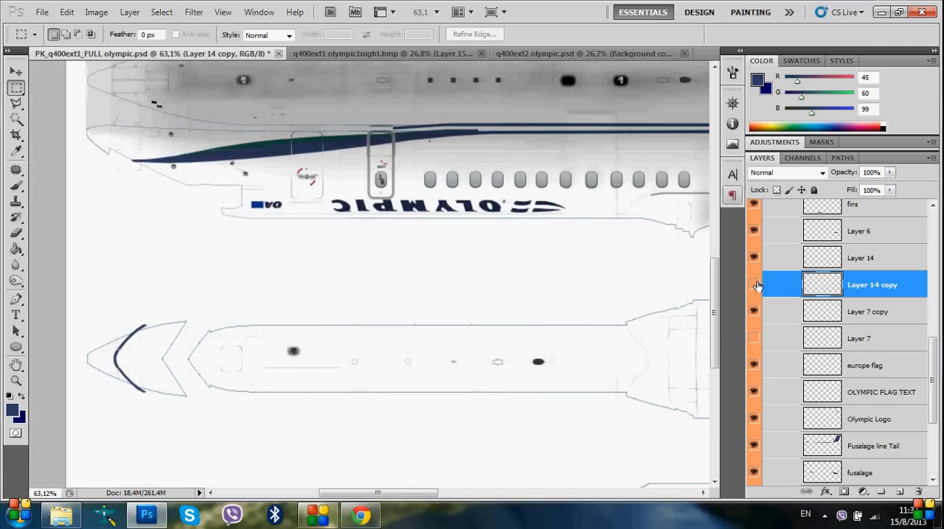
left_click(755, 285)
left_click(755, 285)
left_click(755, 284)
left_click(755, 285)
left_click(755, 284)
left_click(755, 286)
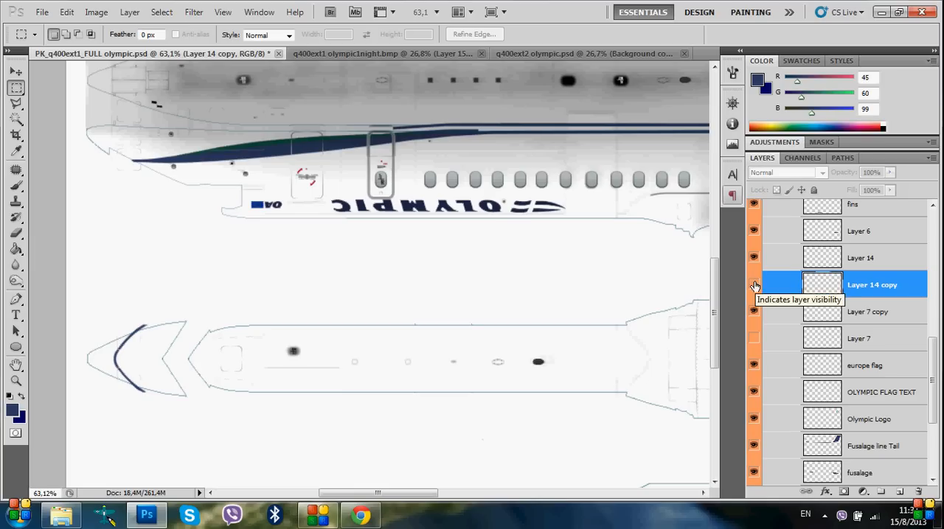
scroll(510, 419, "down", 3)
scroll(510, 420, "down", 5)
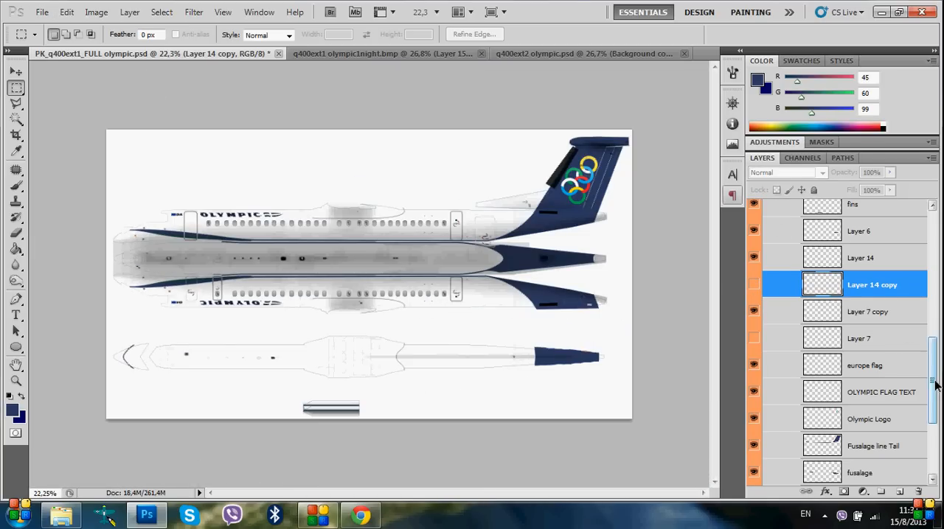
Add a new empty layer above Layer 14 copy and delete it again
left_click(901, 493)
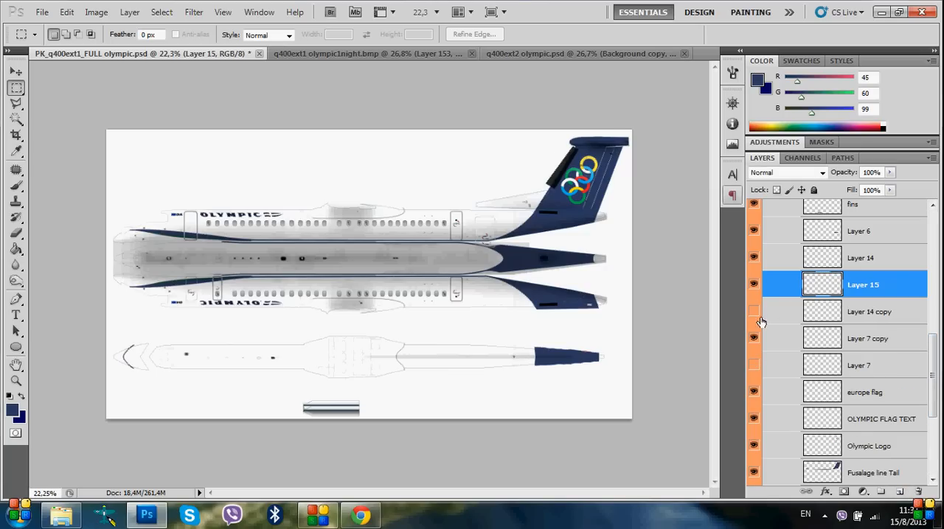
right_click(840, 292)
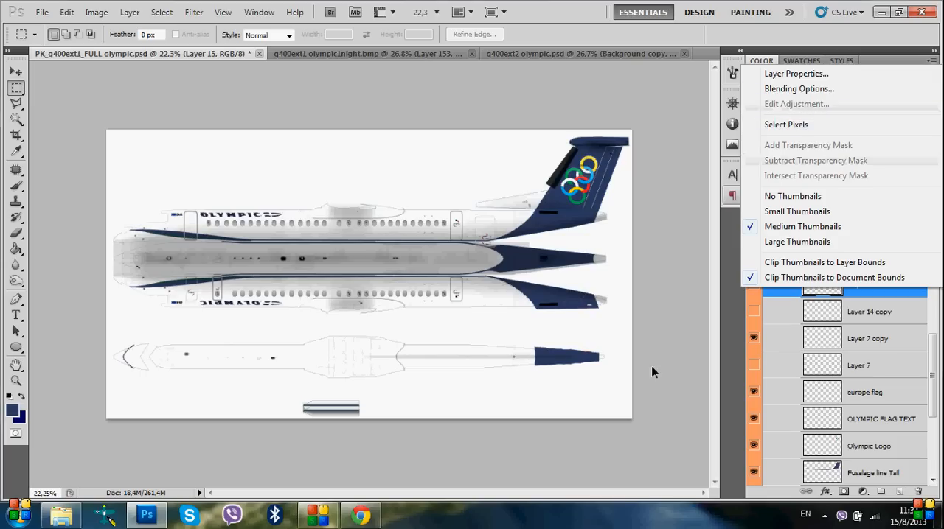
left_click(847, 300)
right_click(846, 299)
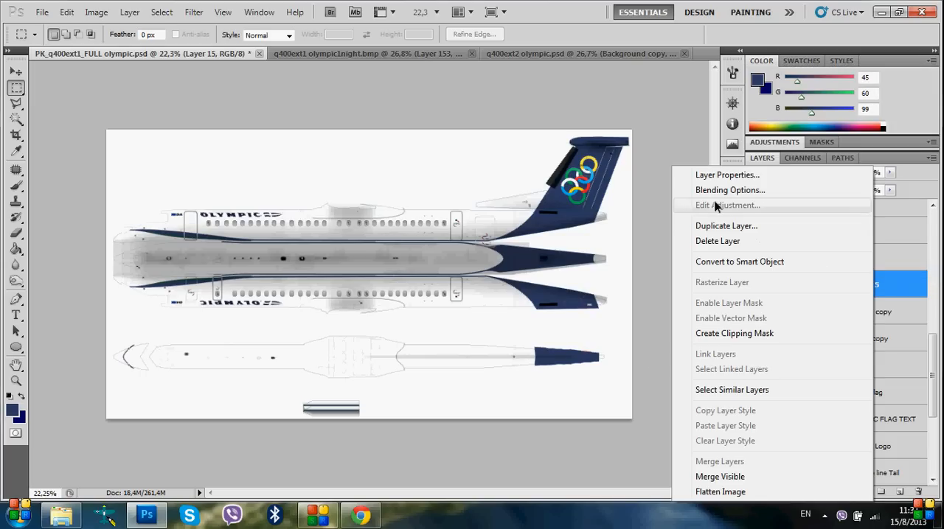
left_click(714, 243)
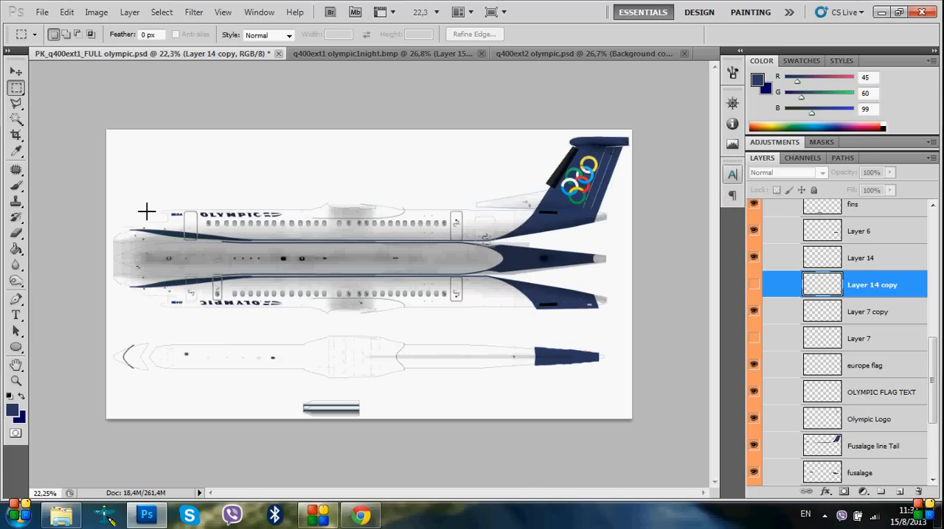
Hide the Map layer near the top of the layer stack to remove the outlines around the aircraft parts
scroll(216, 229, "up", 3)
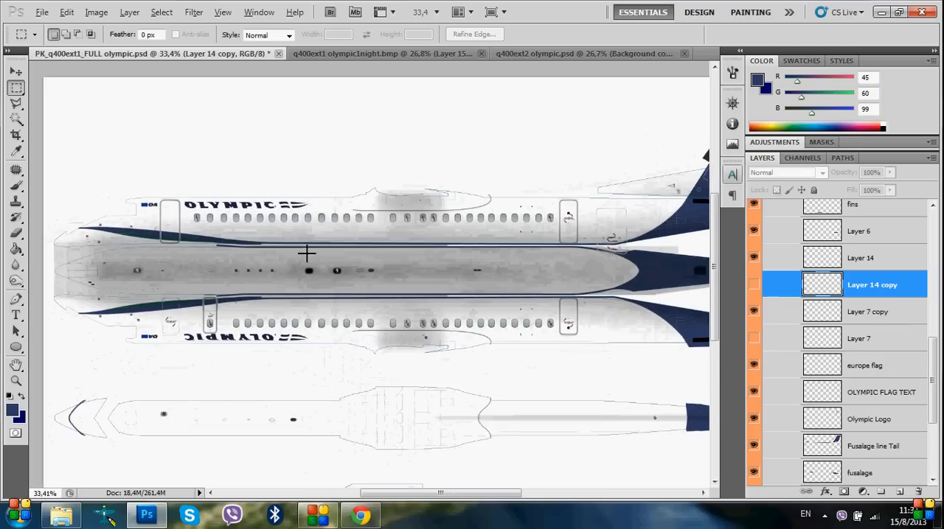
scroll(299, 244, "down", 2)
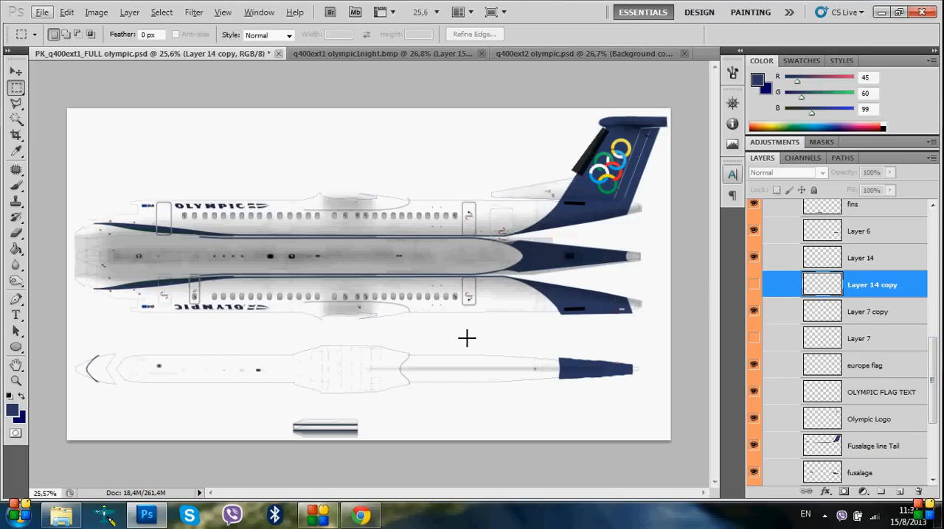
scroll(938, 357, "down", 3)
scroll(939, 356, "up", 5)
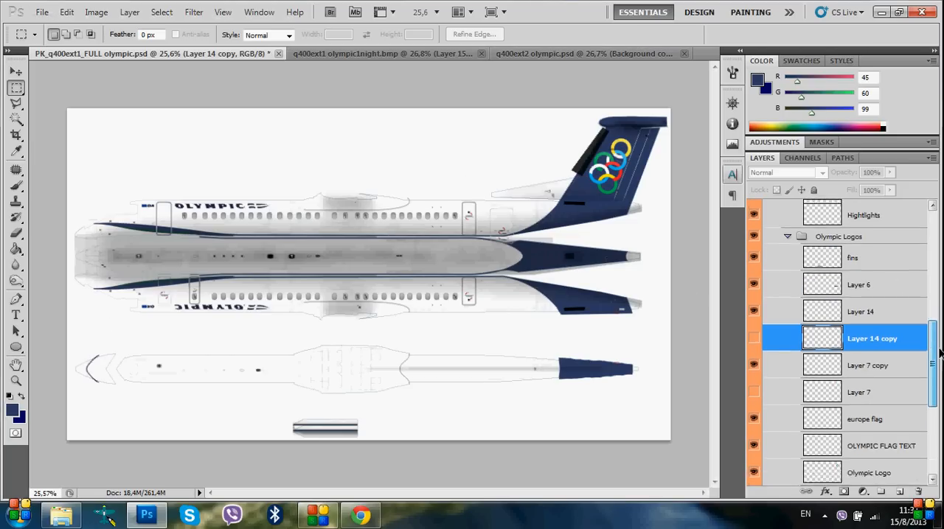
scroll(939, 356, "up", 5)
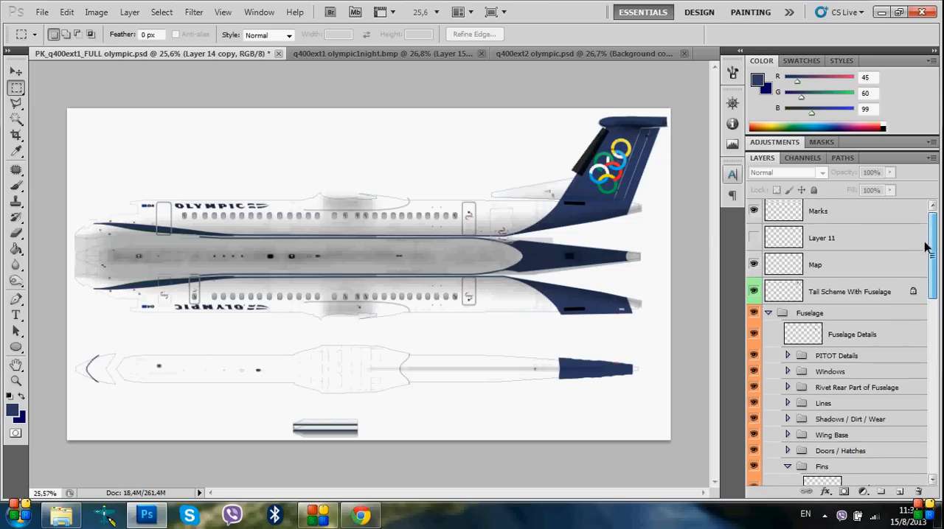
left_click(753, 267)
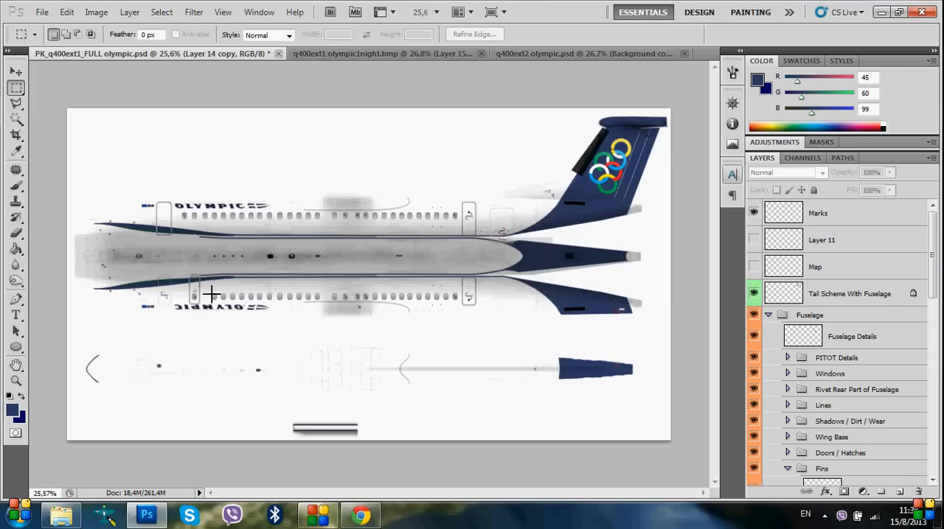
Start saving a Photoshop copy named PK_q400ext1_FULL olympic1 in the Dash 8 Q 400 Olympic Air folder, and cancel the save
left_click(42, 12)
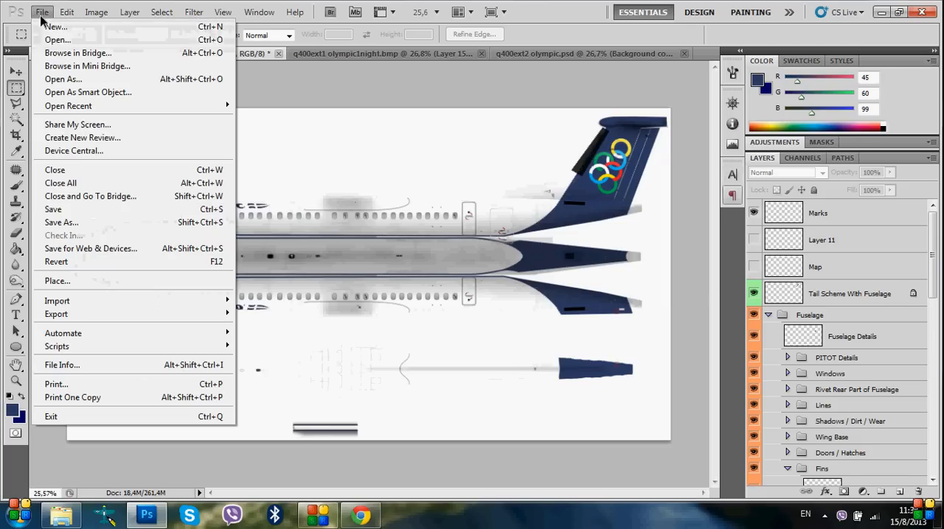
left_click(59, 225)
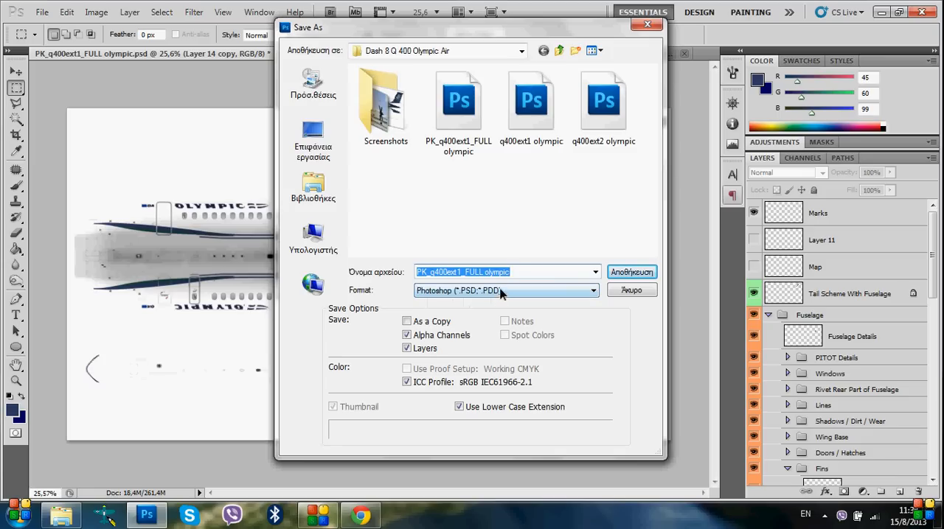
left_click(511, 272)
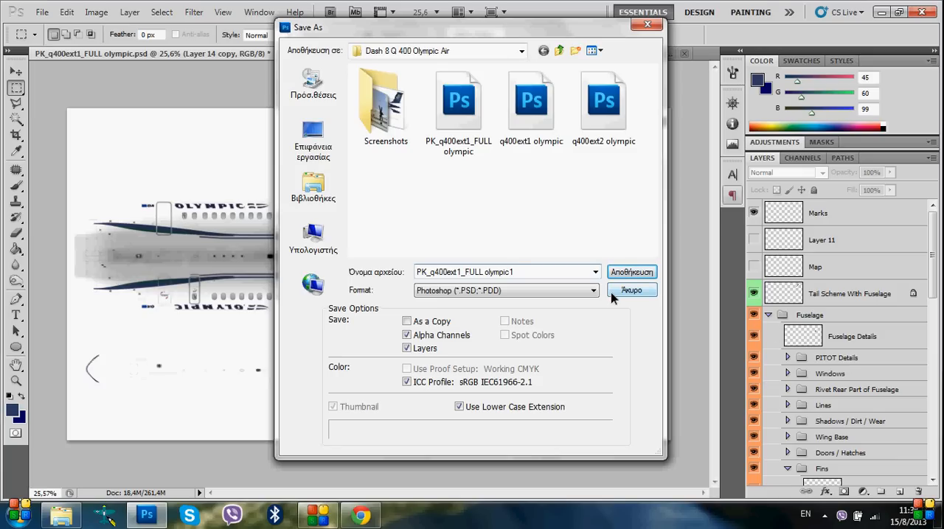
left_click(648, 25)
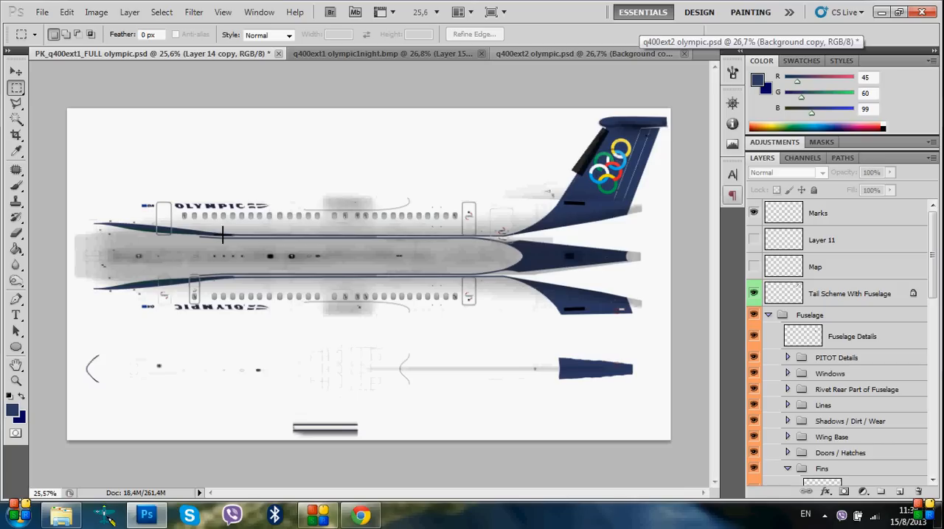
Compare the cabin windows close up with the Marks layer hidden and shown, leaving the layer visible
scroll(350, 213, "up", 5)
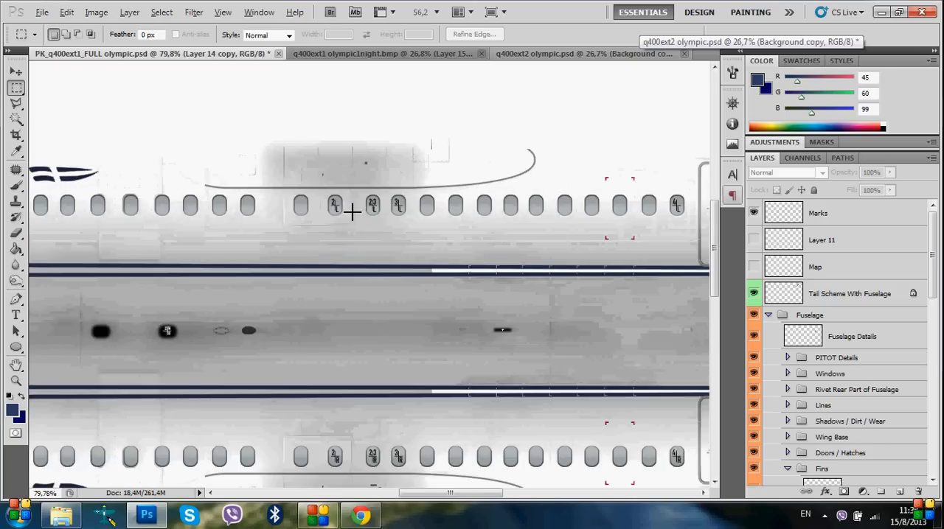
scroll(351, 212, "up", 3)
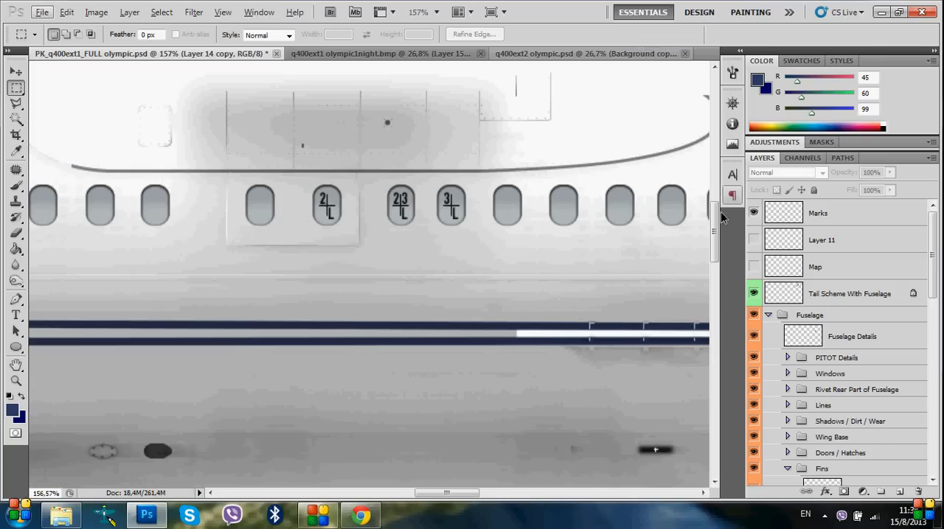
left_click(753, 214)
left_click(754, 215)
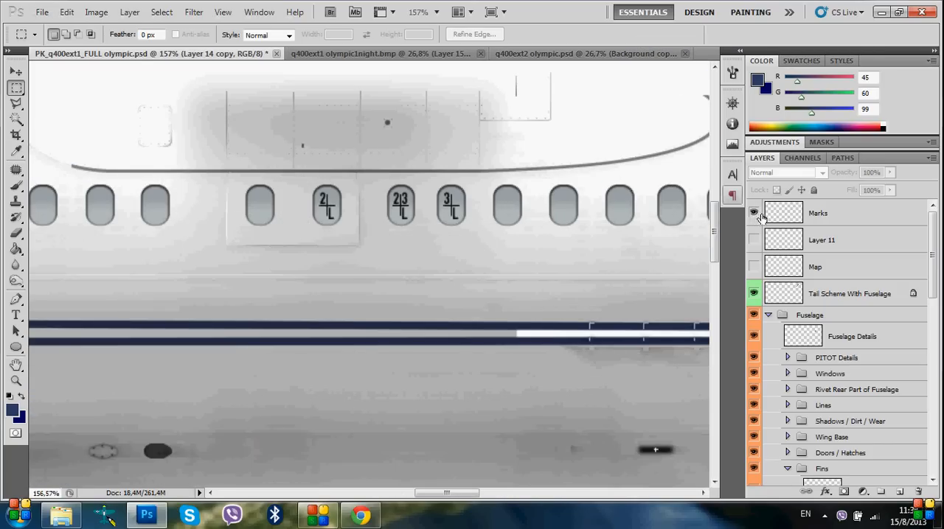
left_click(752, 214)
left_click(753, 215)
left_click(753, 214)
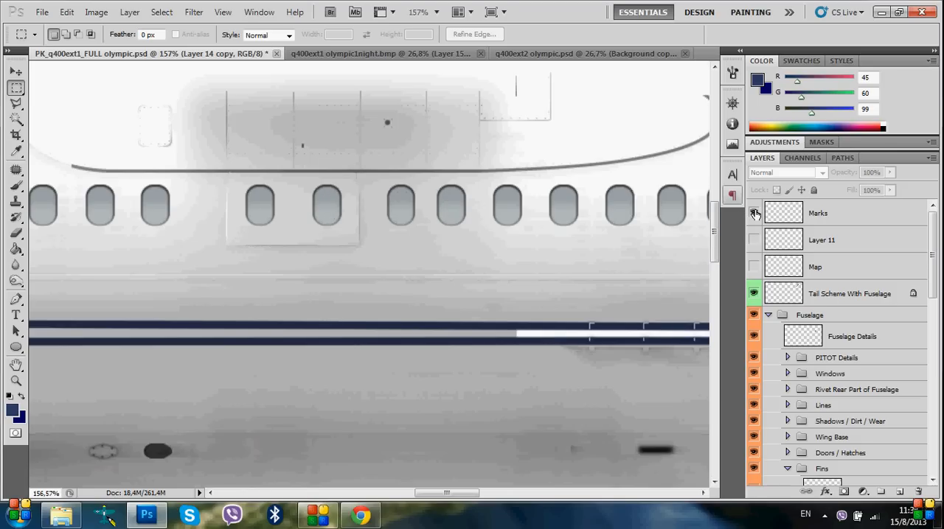
left_click(753, 214)
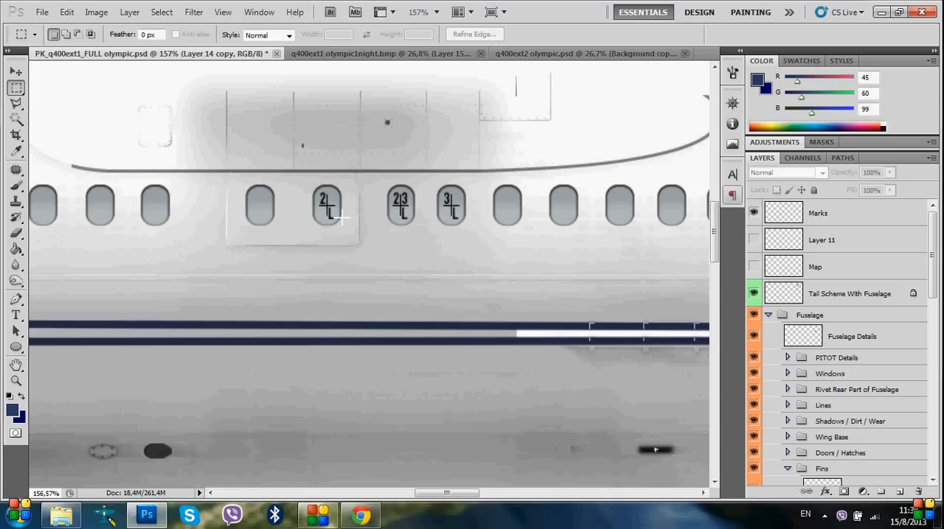
Flatten PK_q400ext1_FULL olympic.psd, discarding its hidden layers, and convert the locked Background into a regular layer
left_click_drag(933, 253, 933, 406)
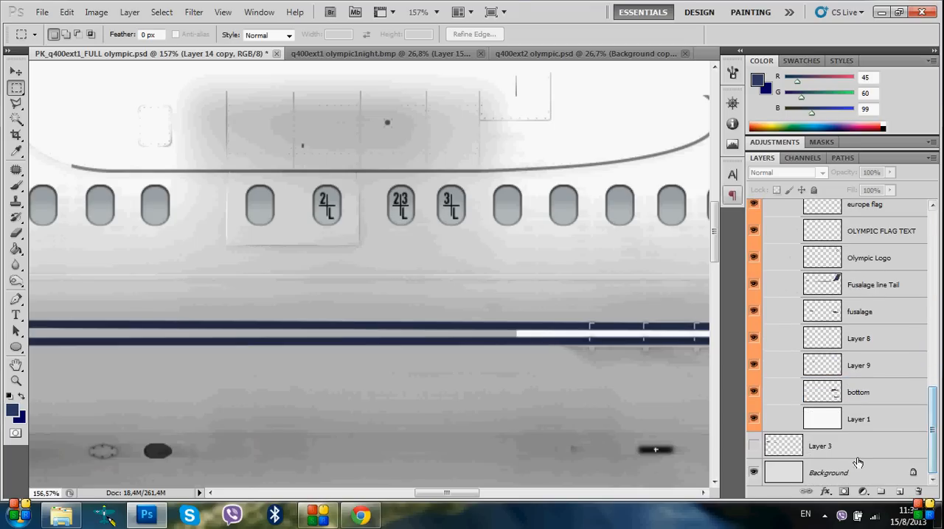
right_click(864, 458)
left_click(789, 447)
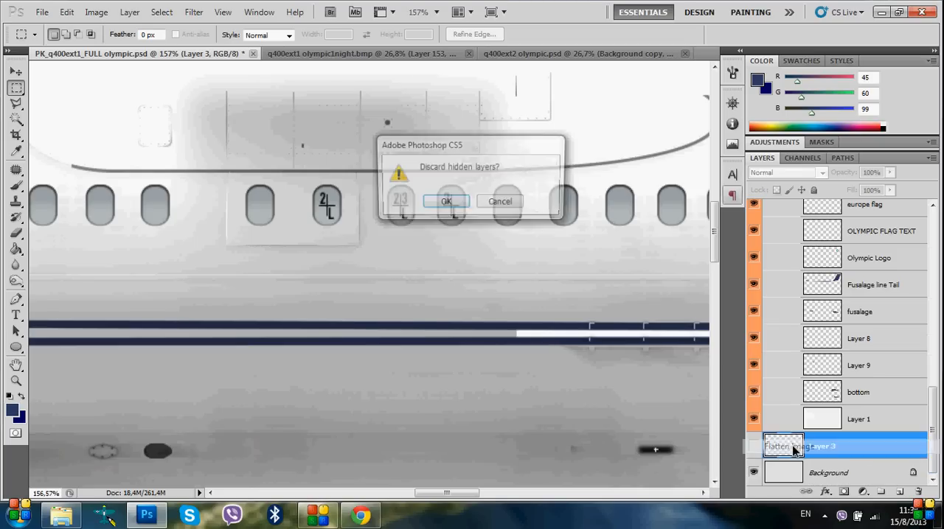
left_click(442, 201)
scroll(328, 290, "down", 8)
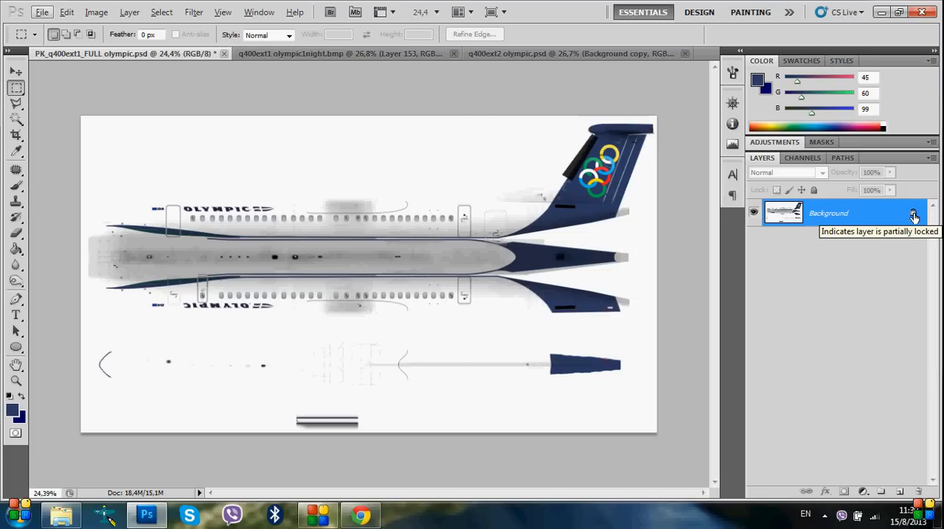
double_click(872, 219)
left_click(575, 167)
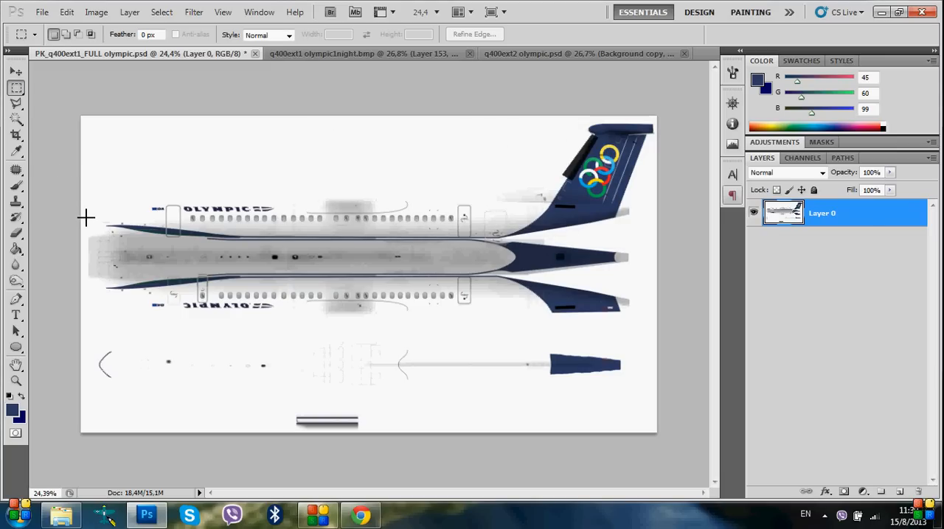
Switch to q400ext1 olympic1night.bmp, hide Group 3 and show the Example group's unpainted fuselage textures
left_click(343, 54)
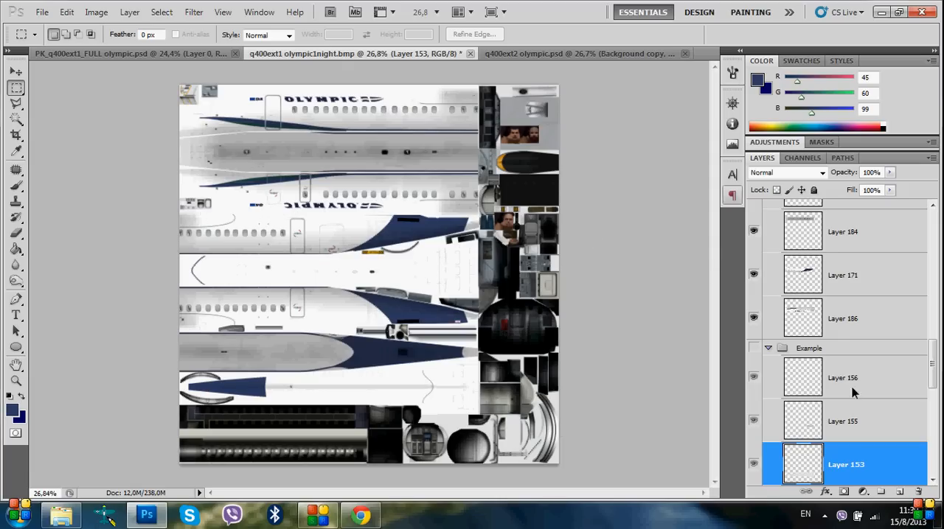
scroll(781, 362, "up", 10)
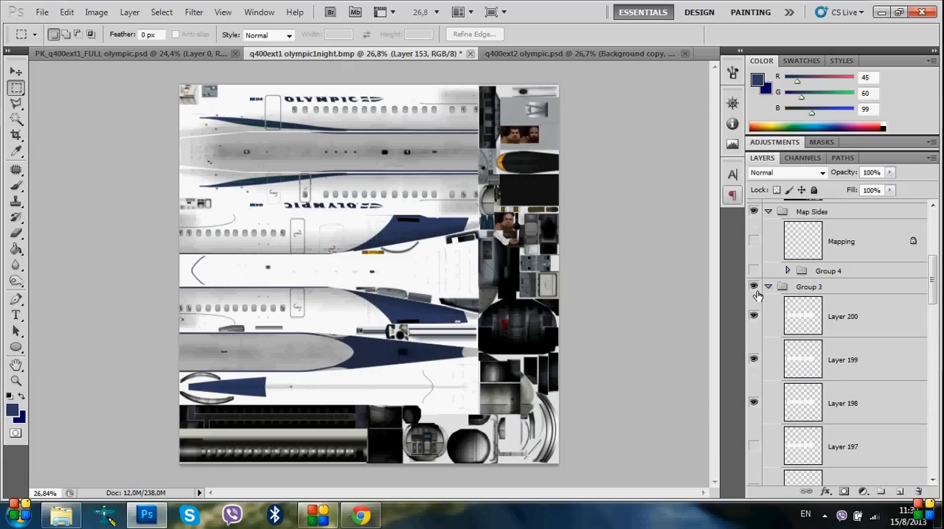
left_click(753, 287)
scroll(838, 362, "down", 3)
scroll(855, 361, "up", 2)
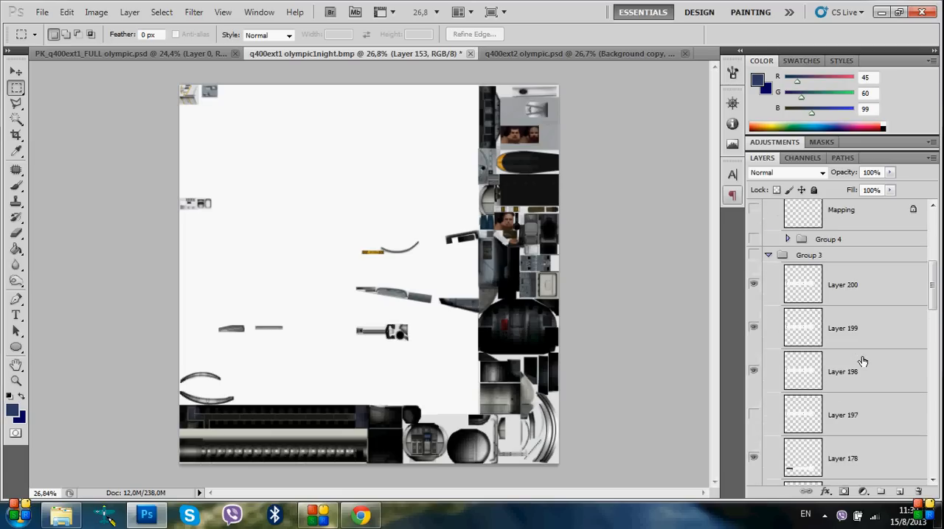
scroll(792, 337, "down", 10)
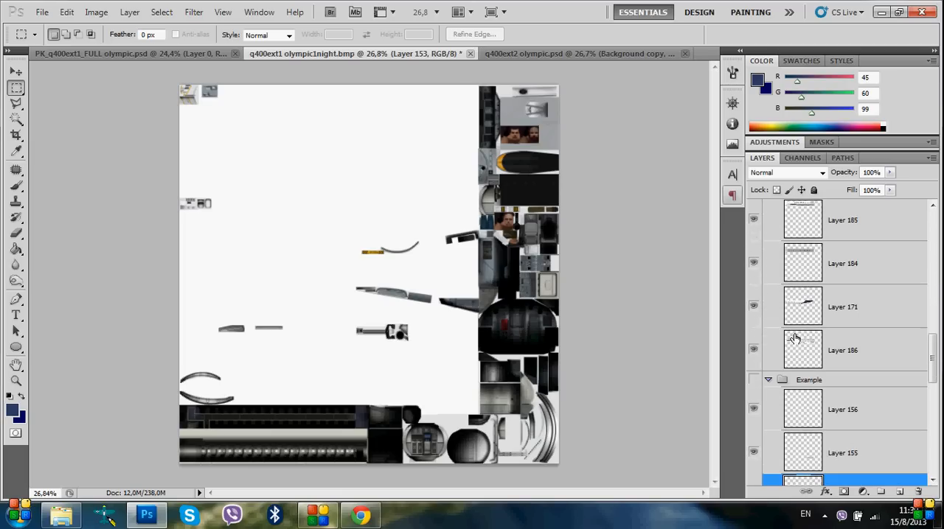
left_click(754, 379)
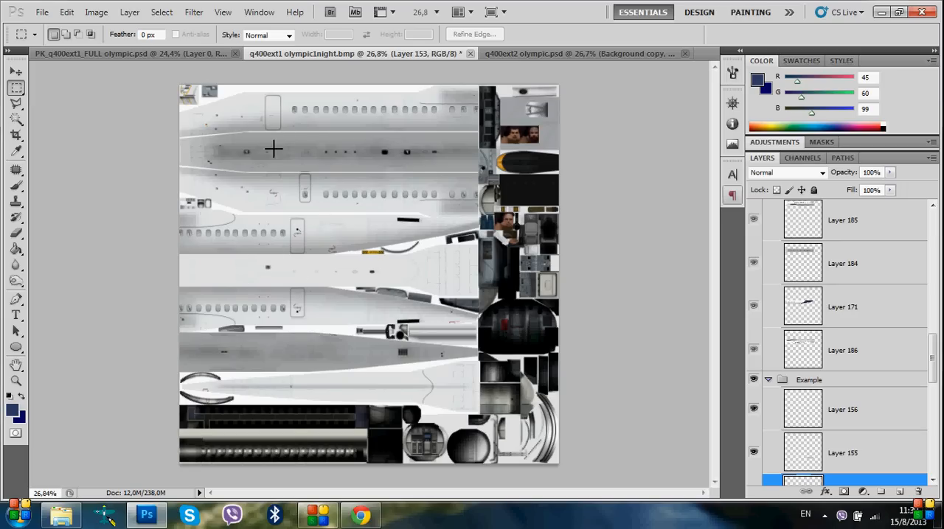
scroll(295, 112, "up", 6)
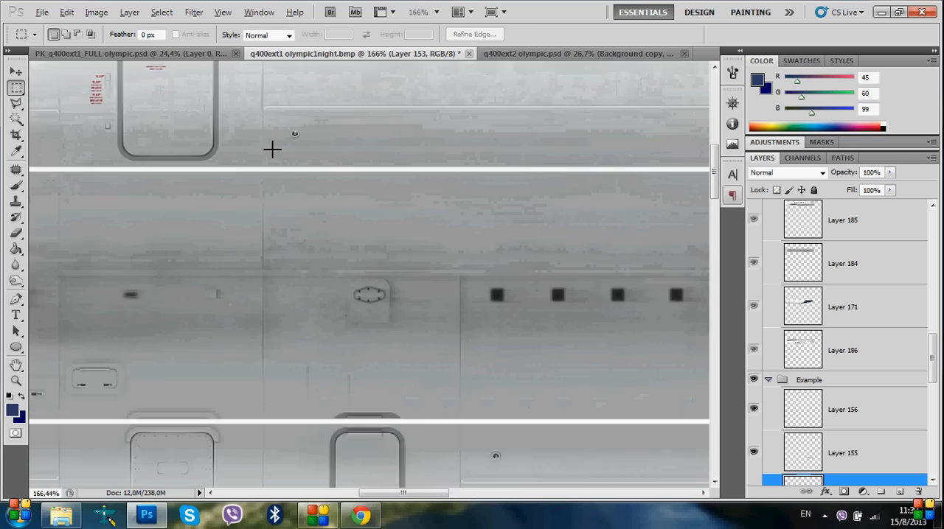
scroll(271, 149, "up", 3)
scroll(308, 188, "up", 2)
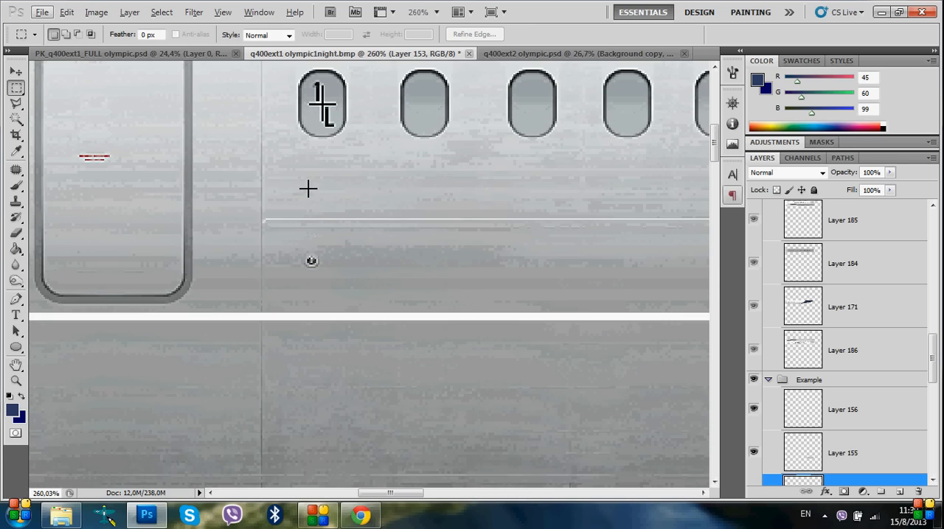
Examine the 1L mark on the first cabin window close up in the flattened PK_q400ext1_FULL olympic.psd
left_click(170, 55)
scroll(331, 177, "up", 6)
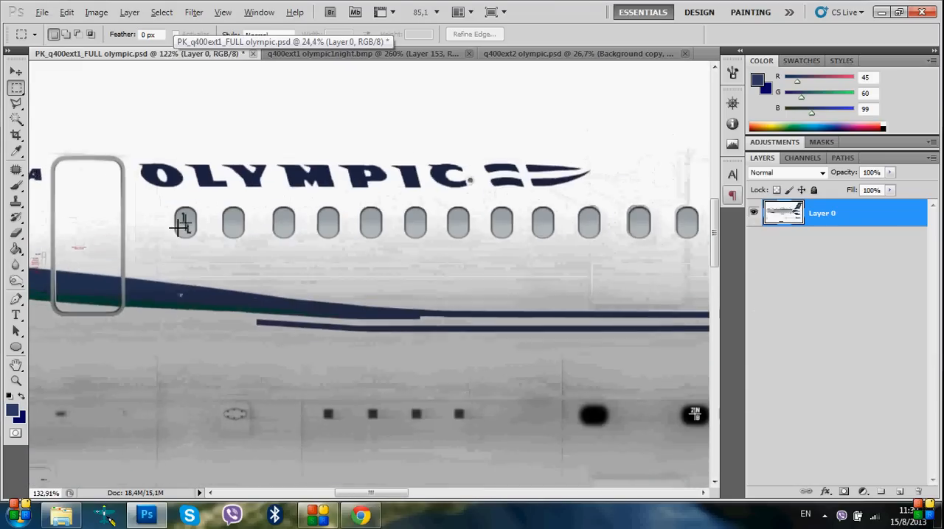
scroll(180, 226, "up", 3)
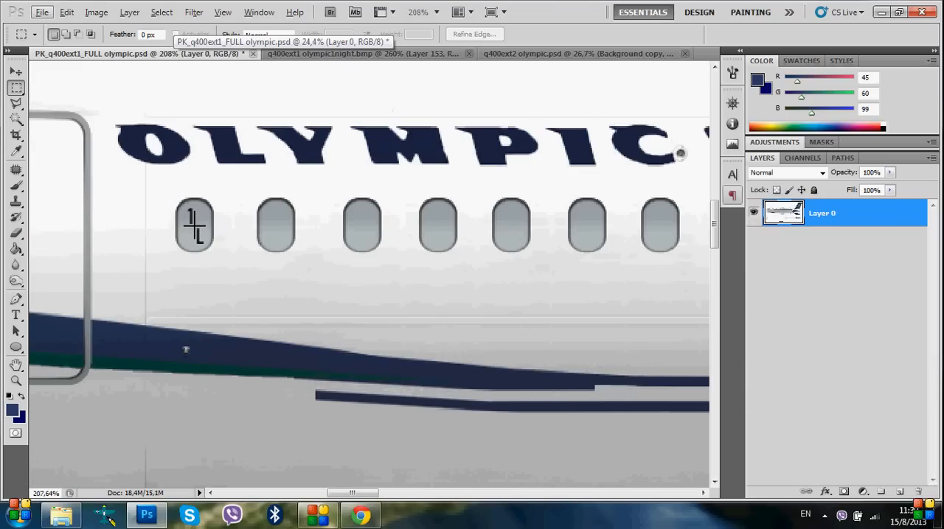
Show the Marks layer in Group 2 of q400ext1 olympic1night.bmp
left_click(345, 53)
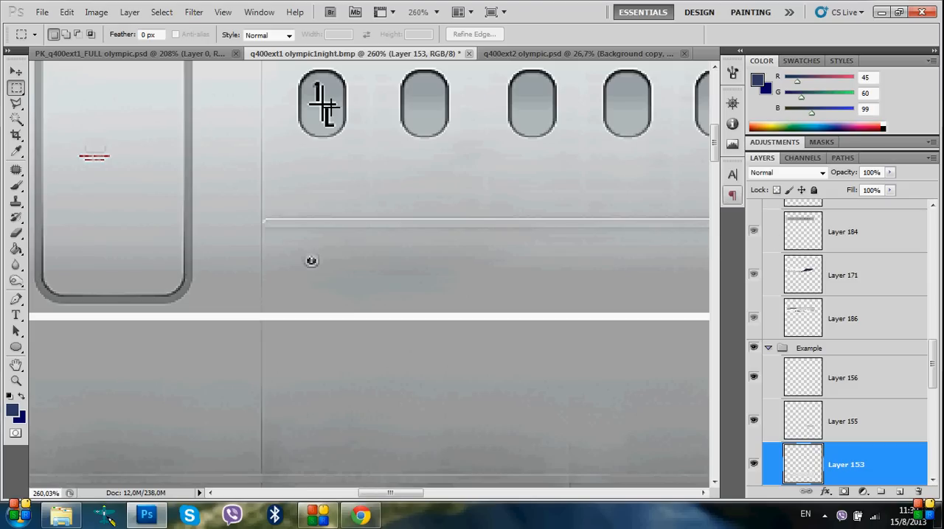
scroll(920, 382, "up", 10)
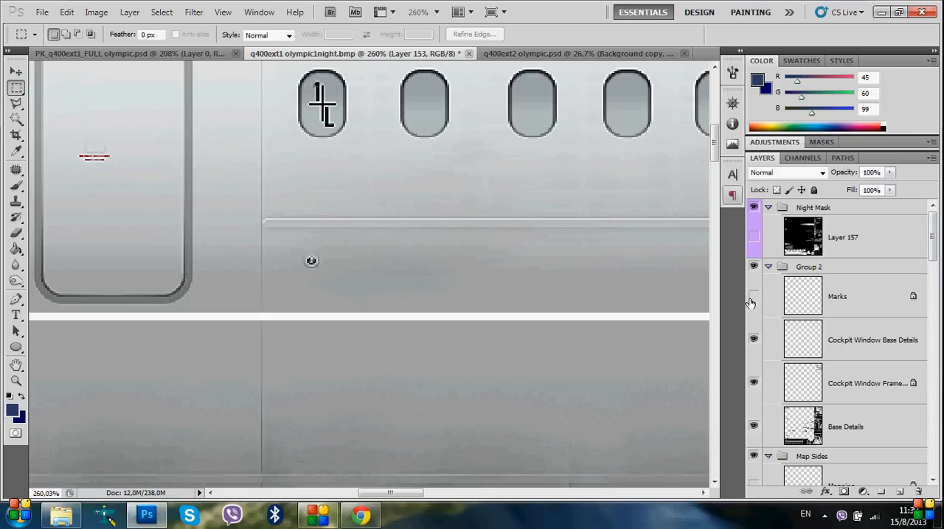
left_click(753, 296)
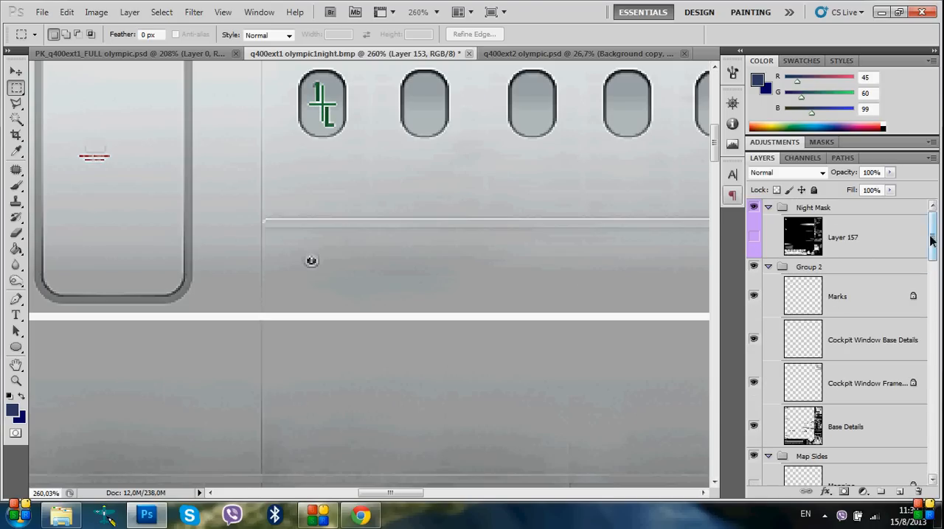
View the whole flattened fuselage livery in PK_q400ext1_FULL olympic.psd
left_click_drag(934, 242, 940, 396)
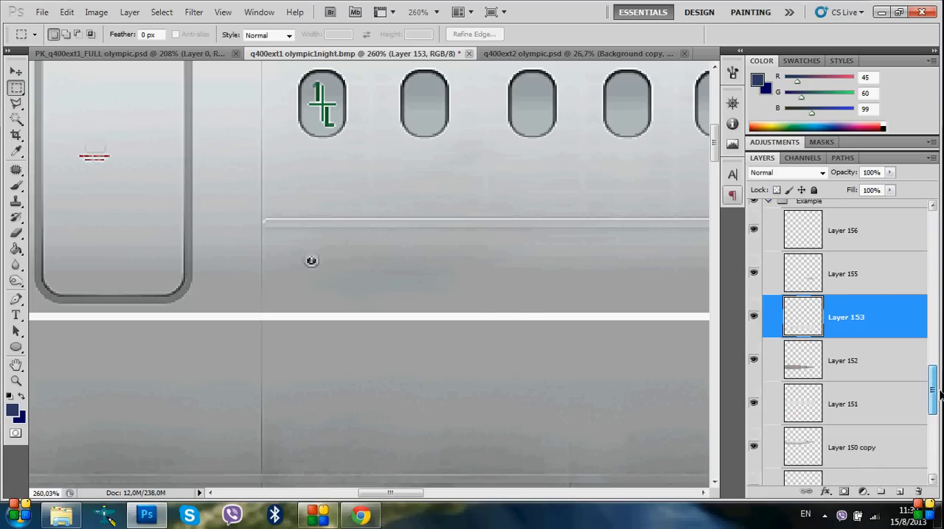
scroll(837, 398, "down", 3)
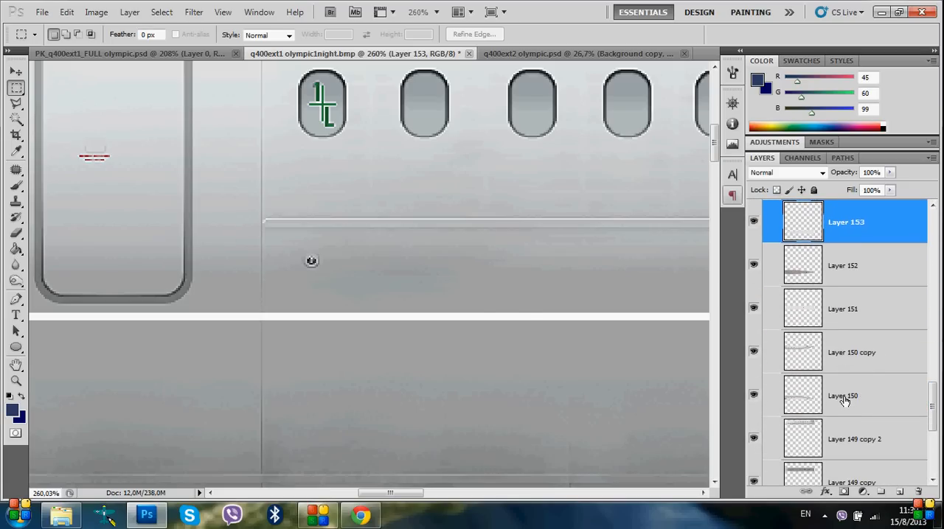
left_click(174, 54)
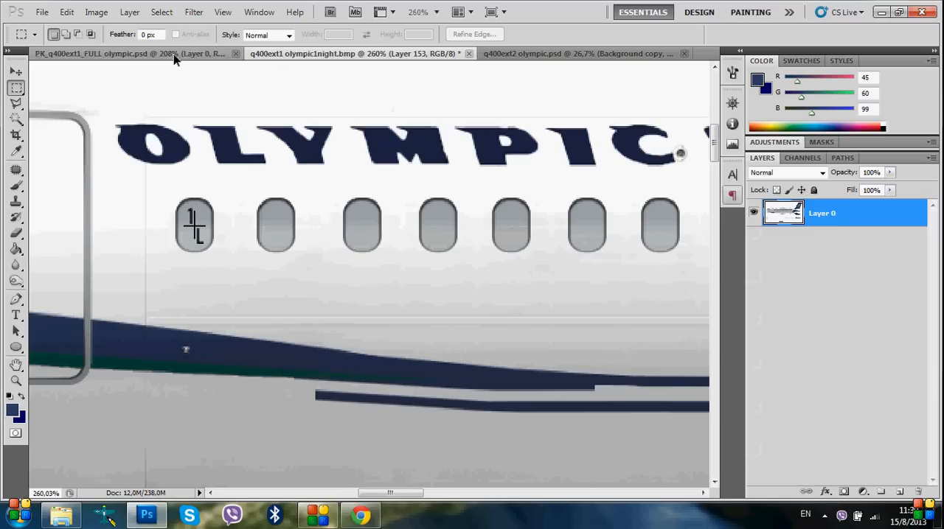
scroll(217, 264, "down", 5)
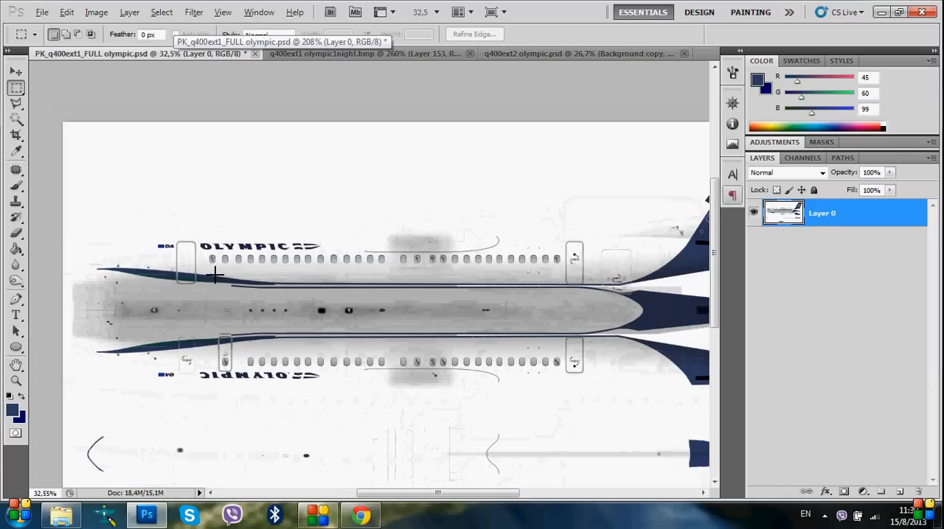
scroll(214, 274, "down", 1)
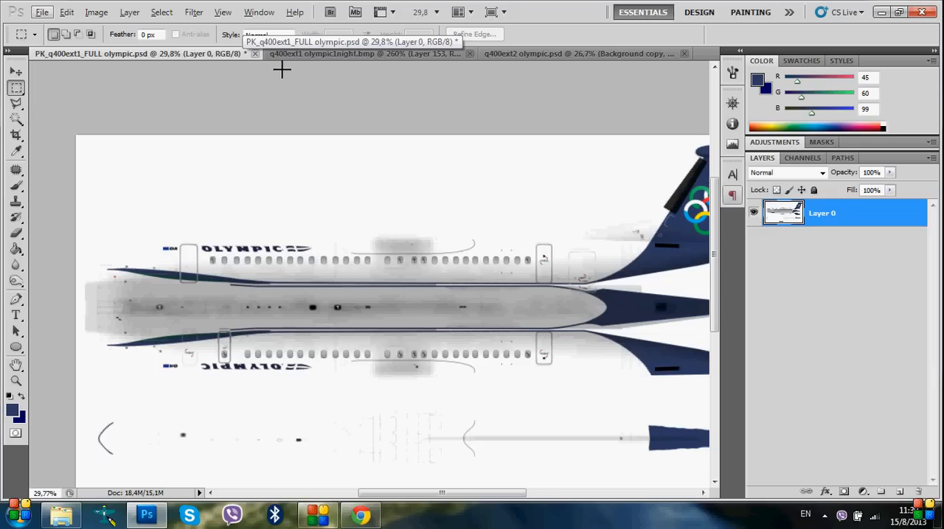
Go through the Example group's layers in q400ext1 olympic1night.bmp and load Layer 149 copy 2's outline to see which fuselage area it covers
left_click(315, 53)
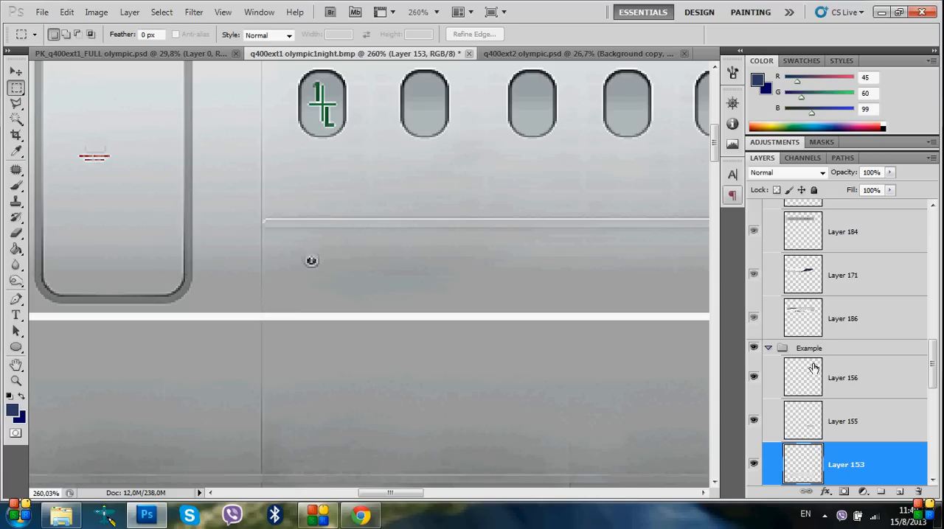
scroll(848, 416, "down", 1)
scroll(848, 417, "down", 4)
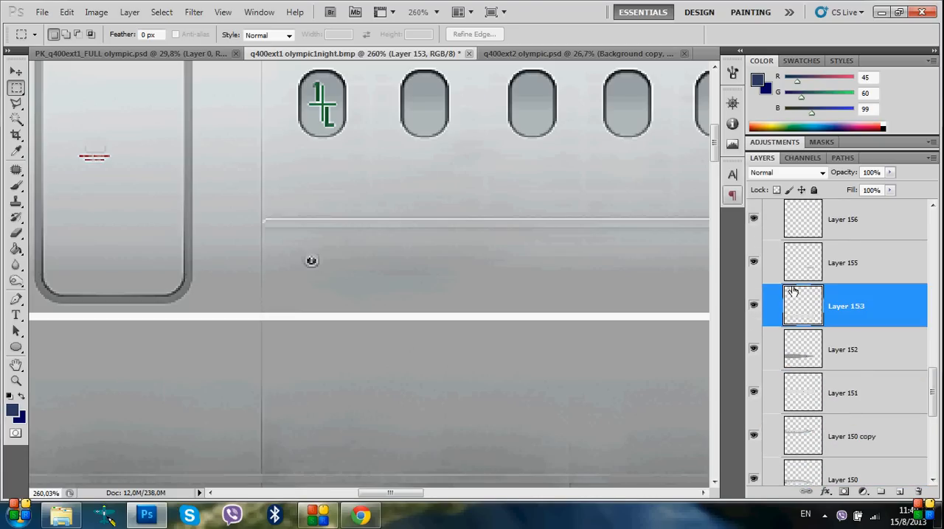
scroll(856, 374, "down", 4)
scroll(858, 375, "down", 1)
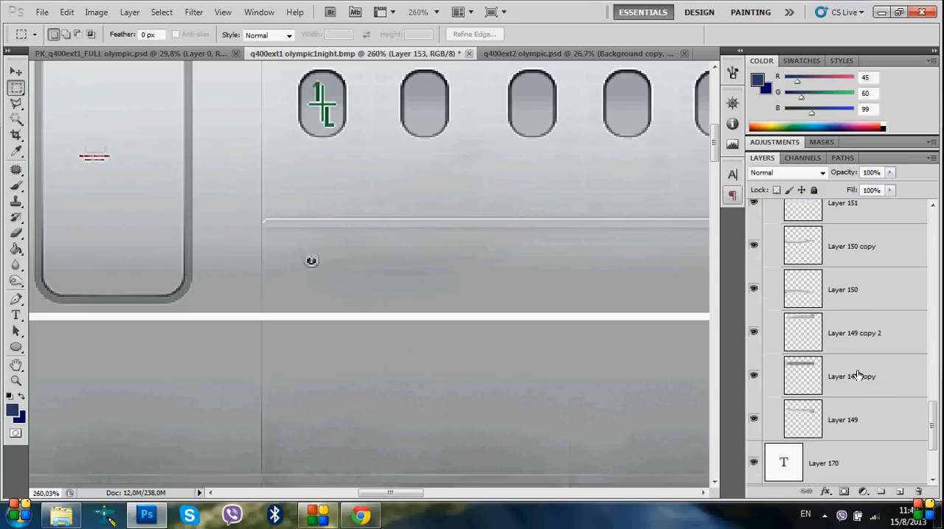
scroll(858, 375, "up", 3)
scroll(857, 375, "up", 3)
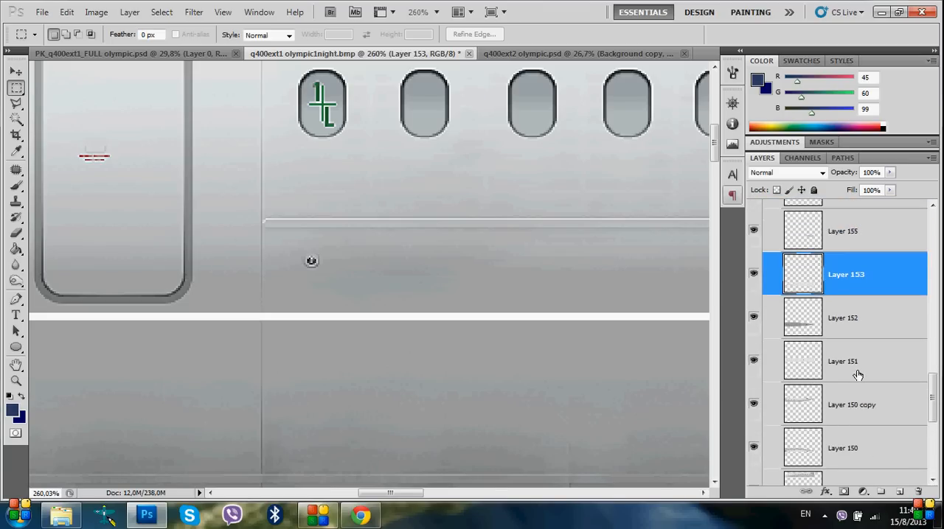
scroll(858, 375, "down", 4)
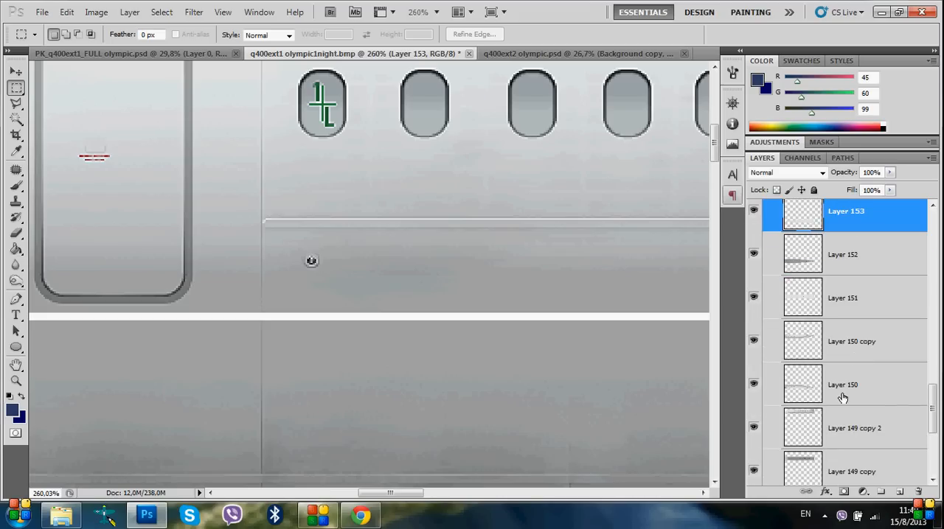
scroll(833, 393, "down", 1)
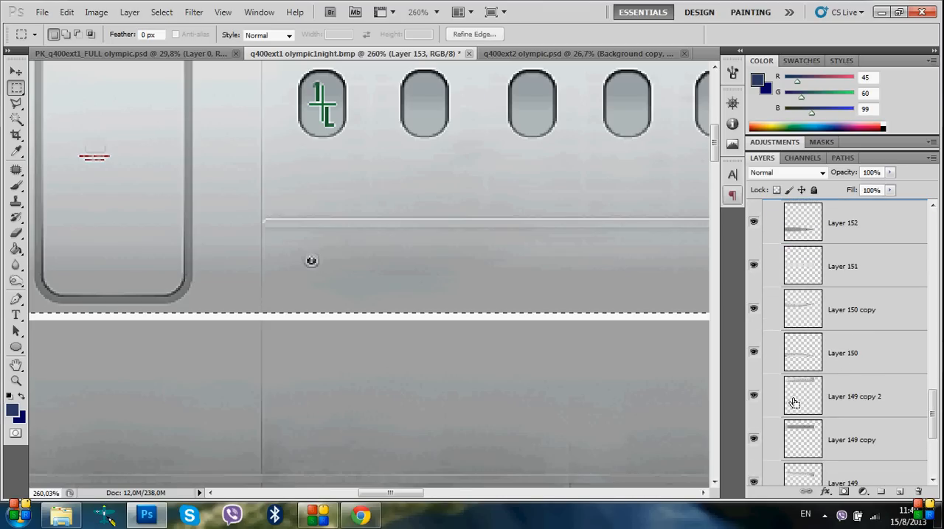
scroll(545, 382, "down", 5)
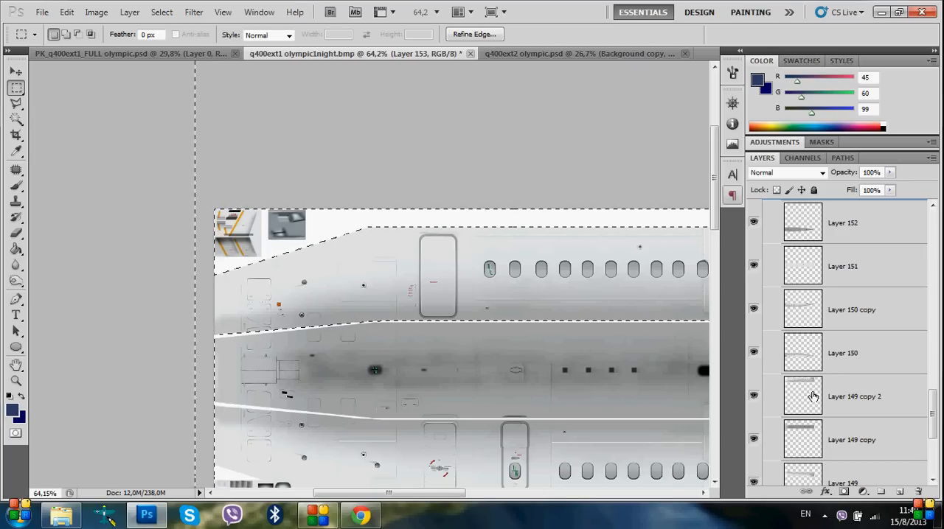
Clear the selection and make Layer 149 copy 2 the active layer
right_click(416, 259)
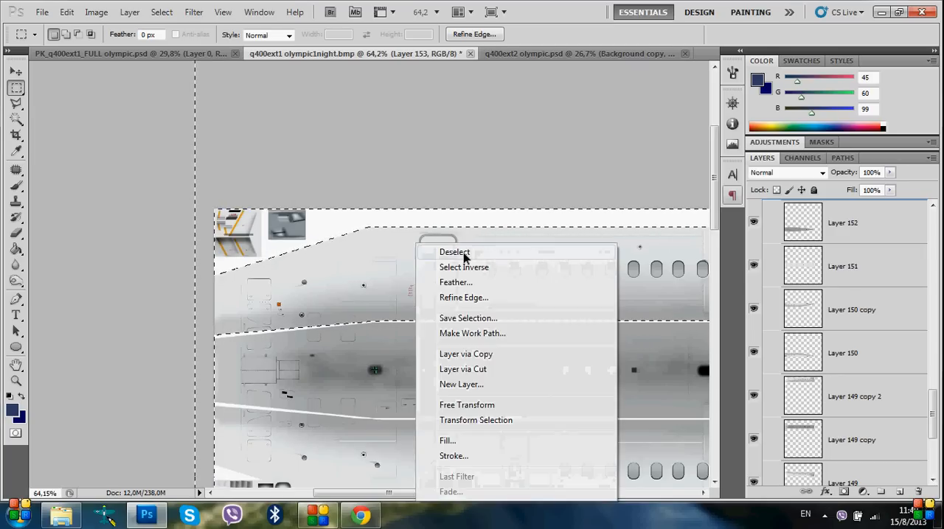
left_click(435, 257)
left_click(847, 402)
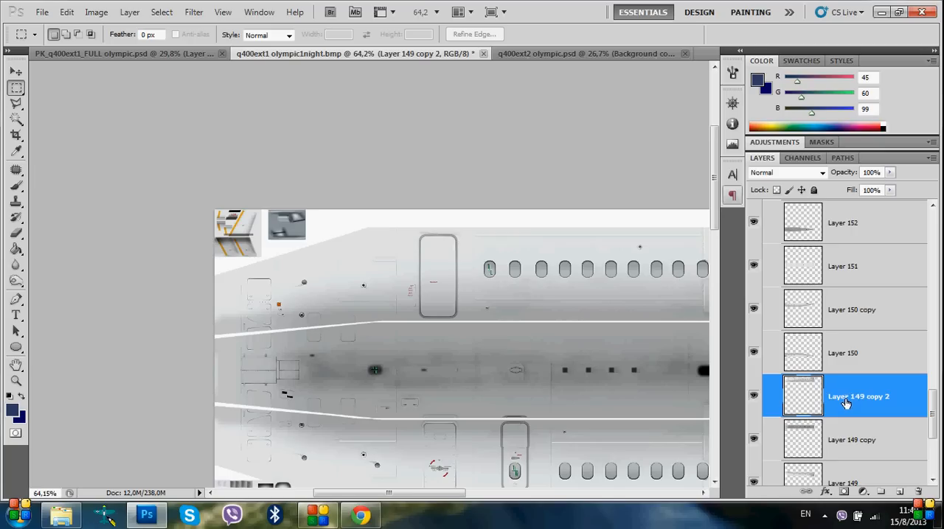
Select and copy a rectangular area of the upper forward fuselage with the OLYMPIC title in PK_q400ext1_FULL olympic.psd
left_click(171, 55)
left_click_drag(66, 210, 103, 264)
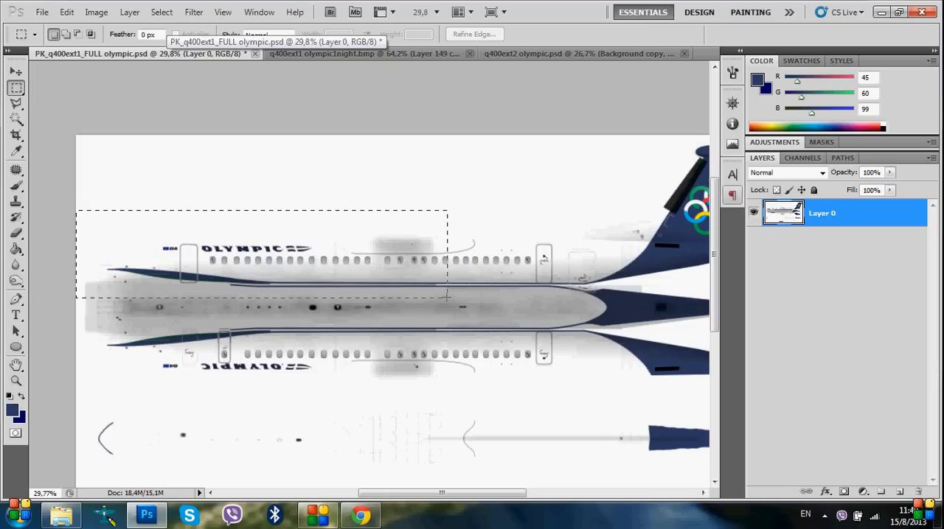
left_click_drag(445, 295, 446, 297)
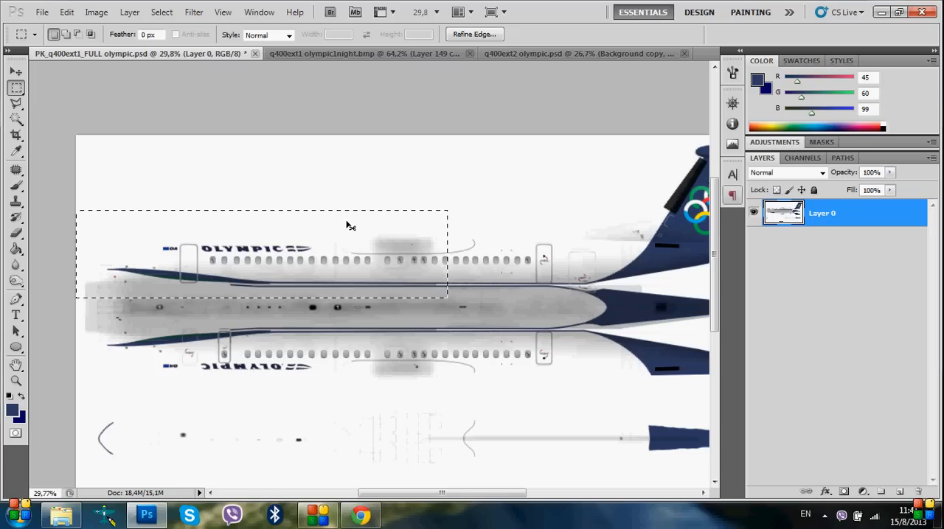
Paste the copied fuselage section into q400ext1 olympic1night.bmp directly above Layer 149 copy 2
left_click(317, 54)
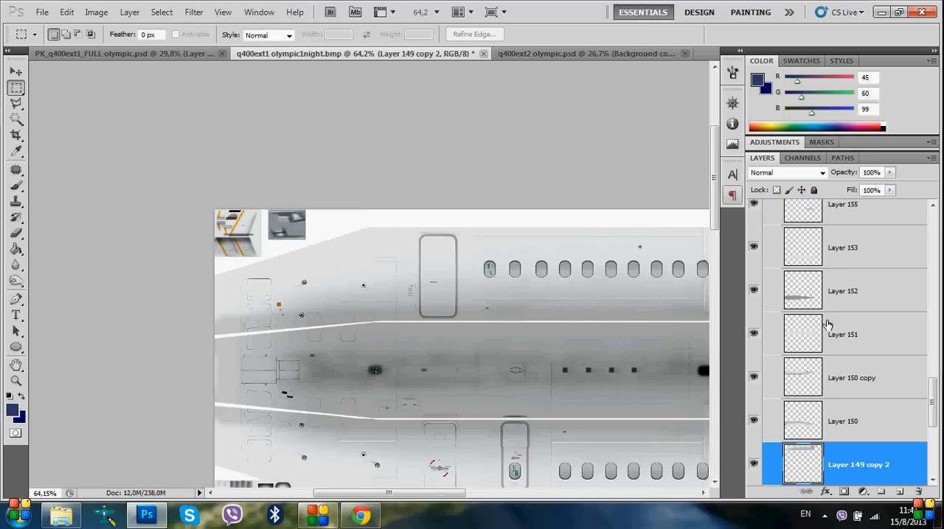
scroll(826, 435, "down", 2)
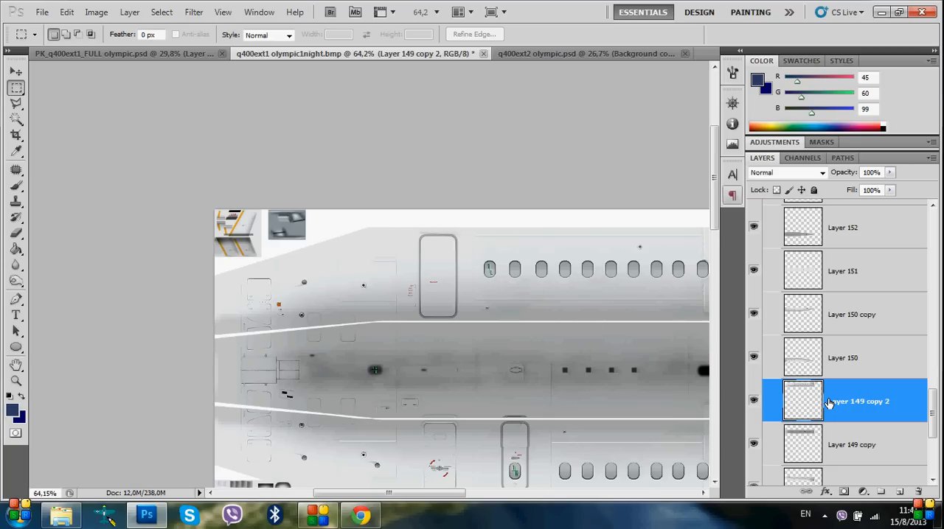
key("ctrl+v")
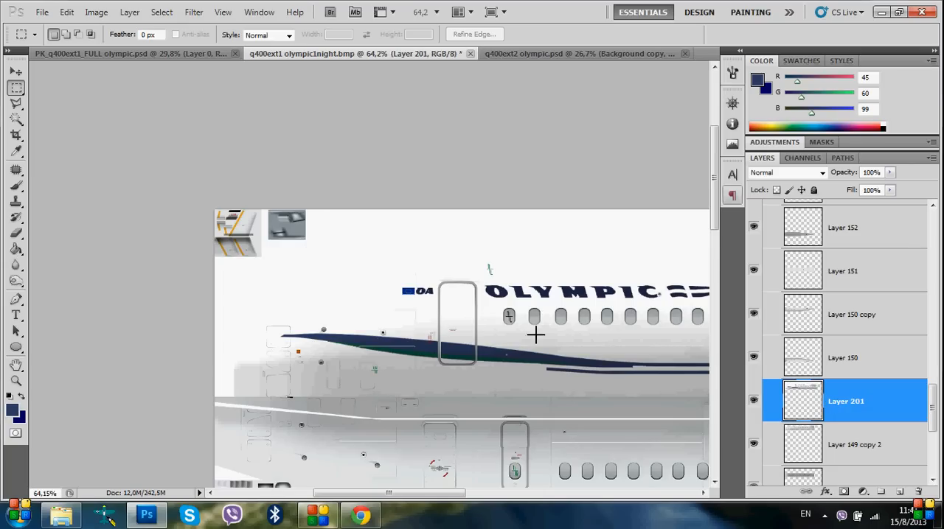
Load the pasted layer's outline as a selection and move the section up and left, bringing its first cabin window near the green 1L mark
left_click(809, 409, "ctrl")
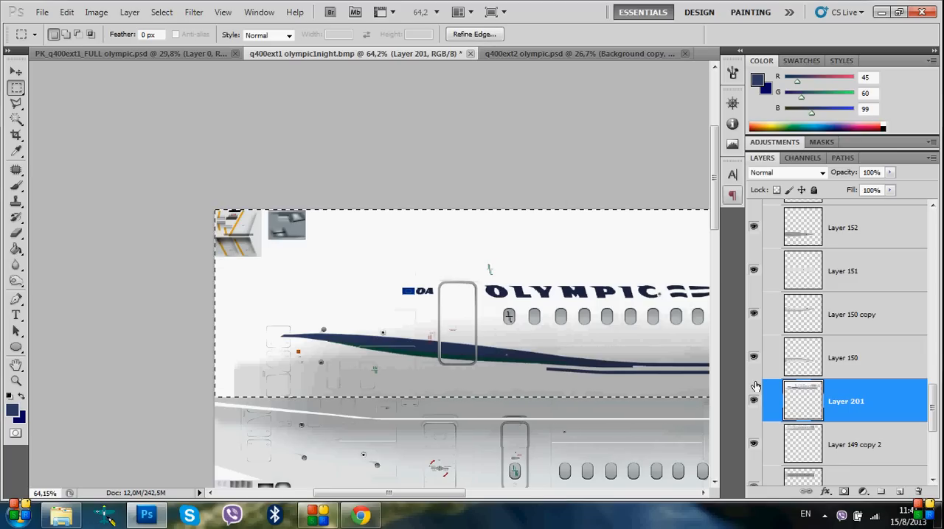
left_click(16, 73)
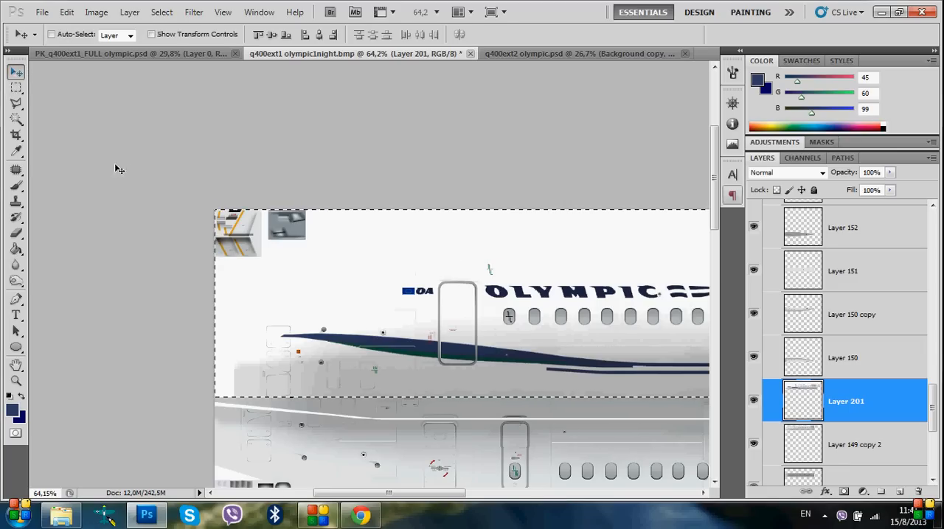
left_click_drag(534, 361, 510, 318)
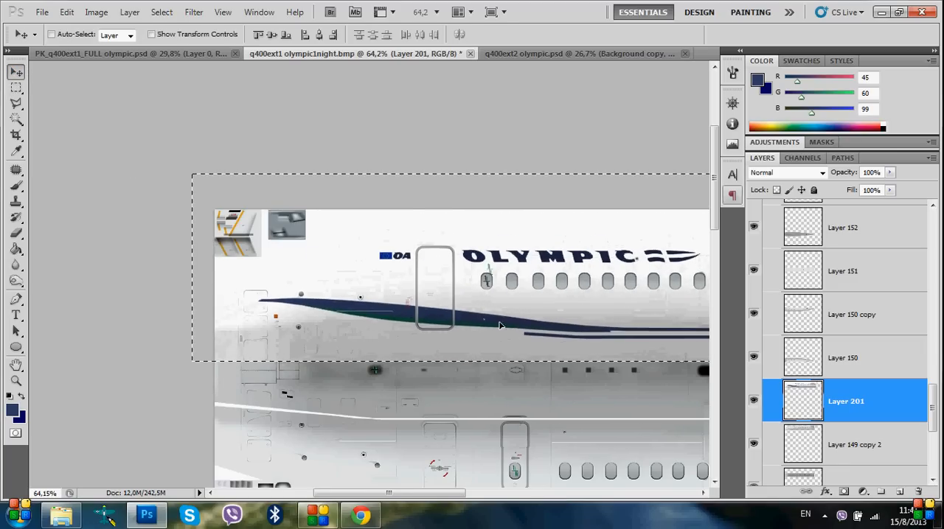
Align the black 1L mark of the pasted section exactly with the green 1L mark, using the 1R window mark as a reference
scroll(509, 317, "up", 8)
scroll(494, 274, "up", 1)
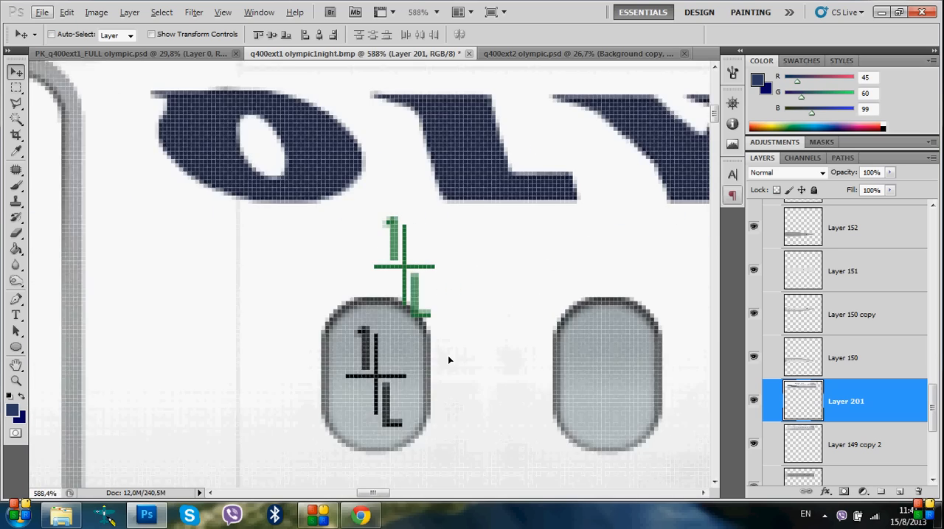
left_click_drag(449, 359, 380, 255)
scroll(380, 255, "down", 2)
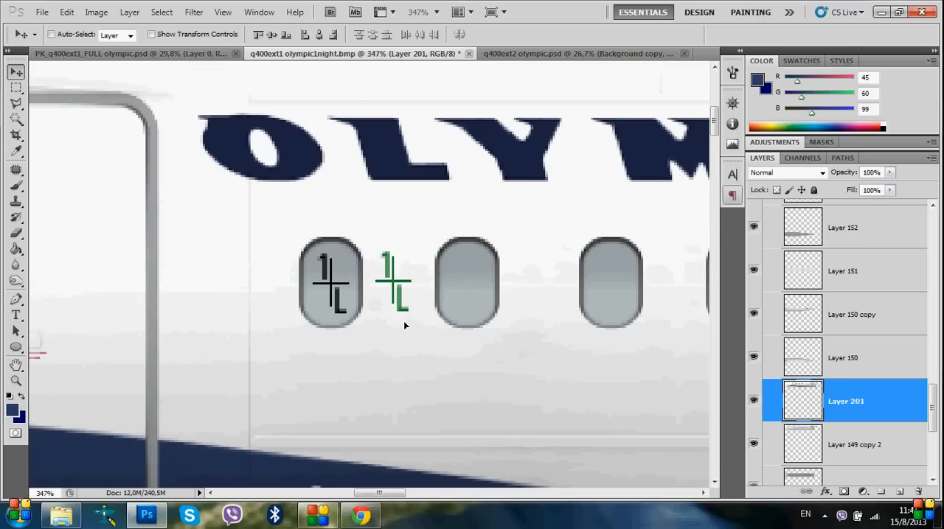
scroll(418, 316, "right", 4)
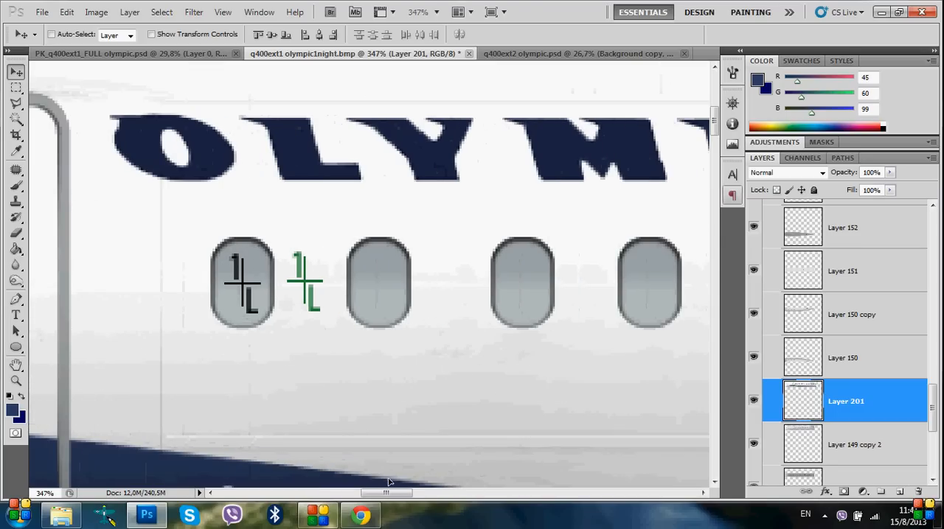
scroll(681, 142, "down", 1)
scroll(680, 141, "down", 10)
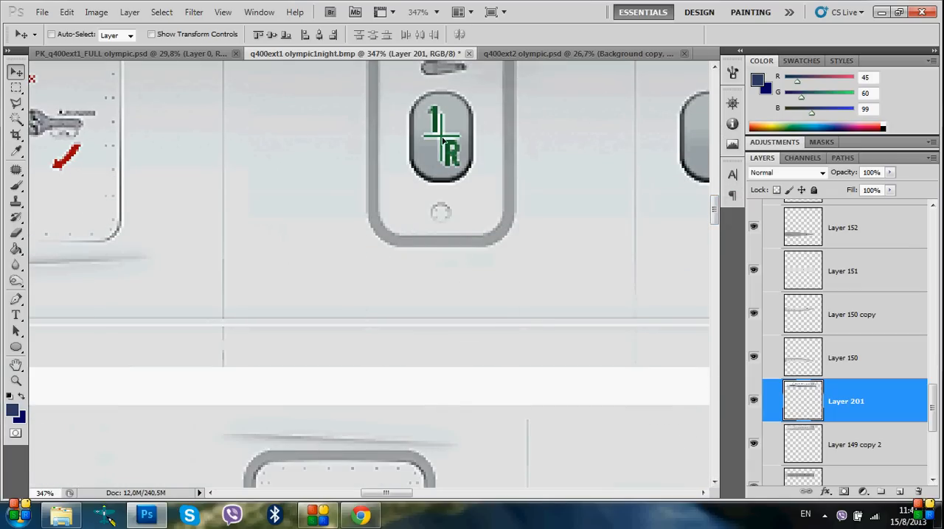
left_click_drag(719, 224, 713, 134)
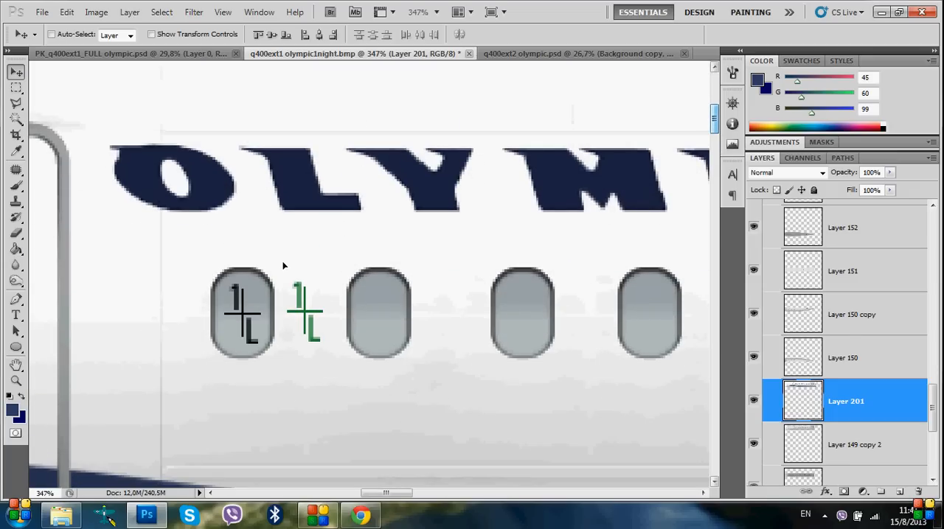
left_click_drag(166, 355, 227, 352)
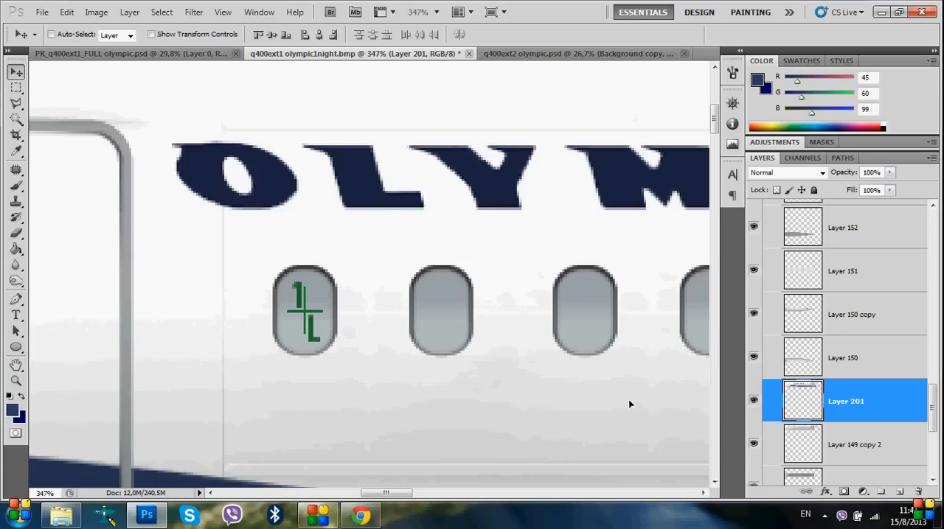
scroll(618, 405, "down", 10)
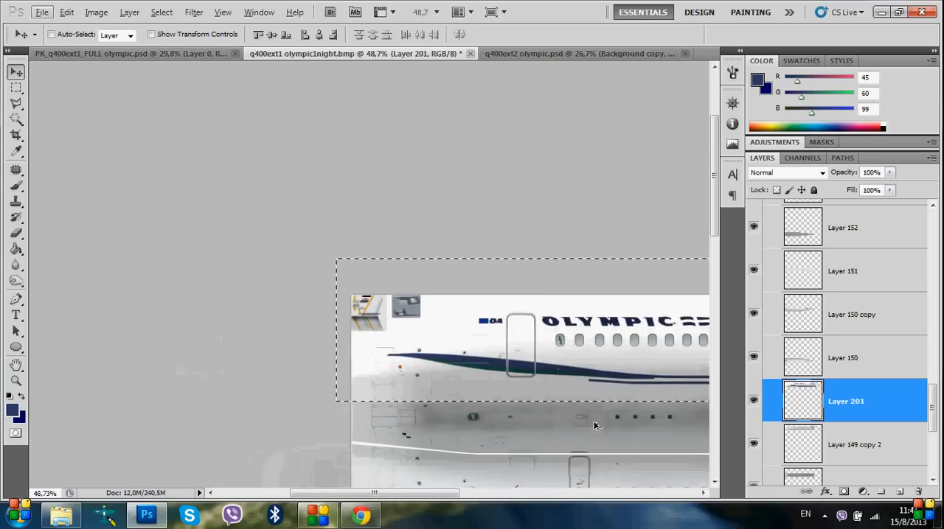
scroll(595, 426, "up", 8)
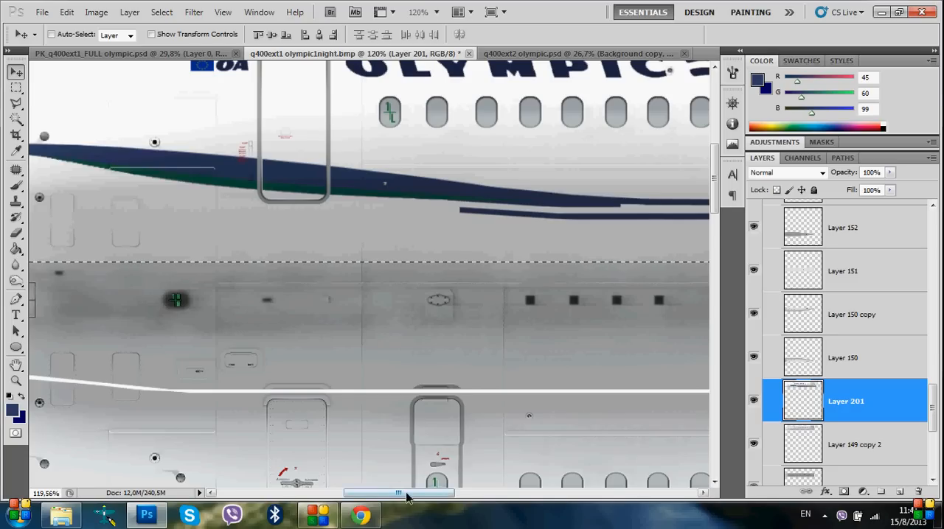
Compare the pasted livery section with the original fuselage texture beneath by hiding and showing Layer 201
left_click_drag(407, 498, 349, 497)
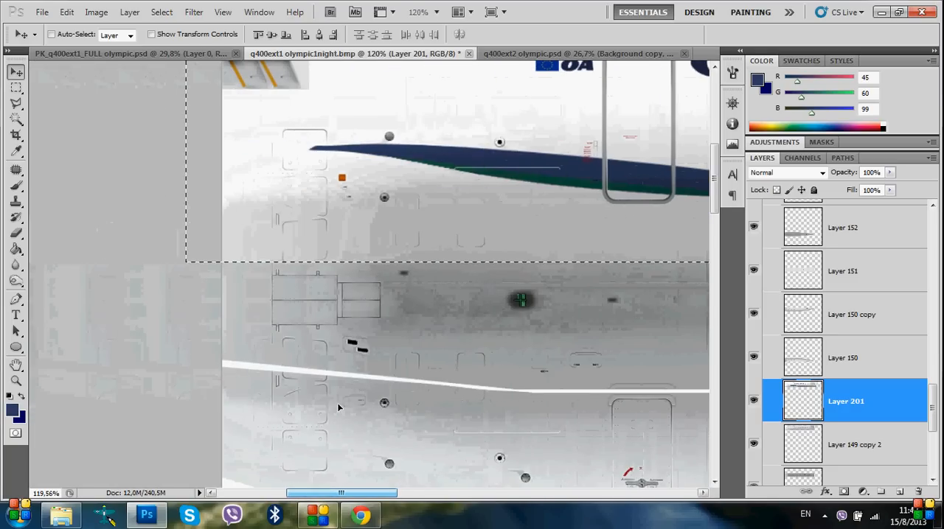
left_click(756, 409)
left_click(756, 410)
left_click(756, 409)
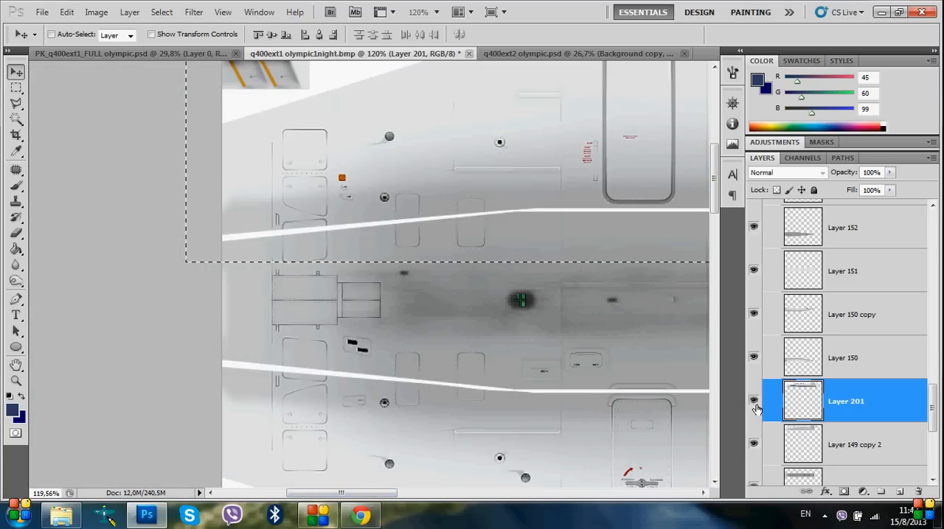
left_click(756, 409)
left_click(755, 409)
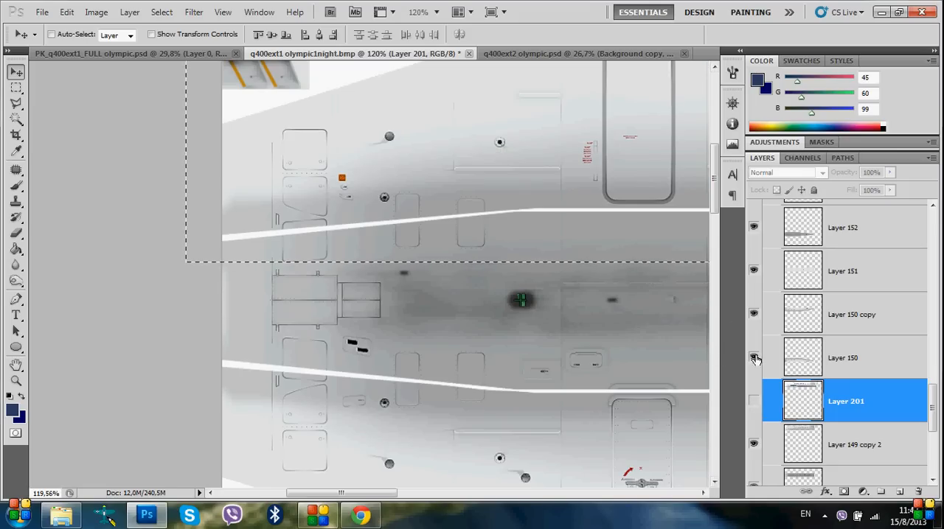
left_click(753, 403)
left_click(754, 403)
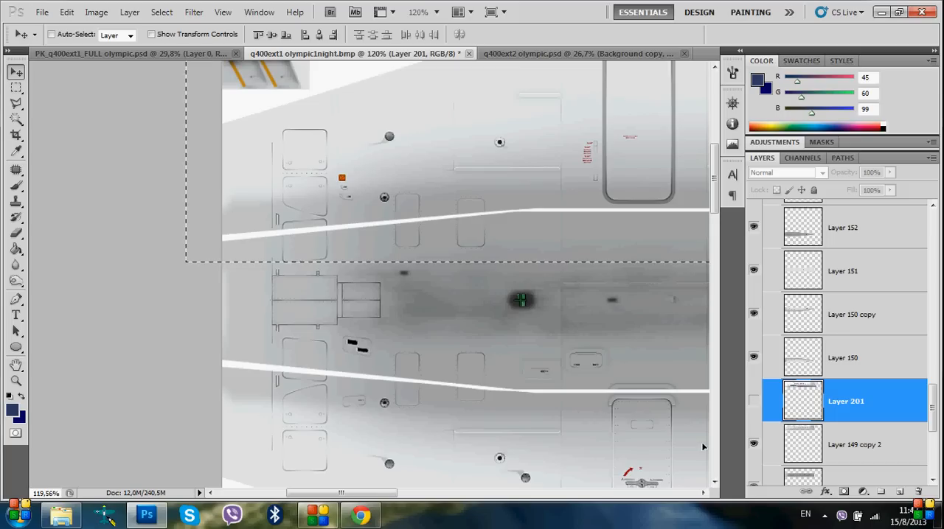
scroll(302, 399, "down", 4)
scroll(310, 398, "right", 4)
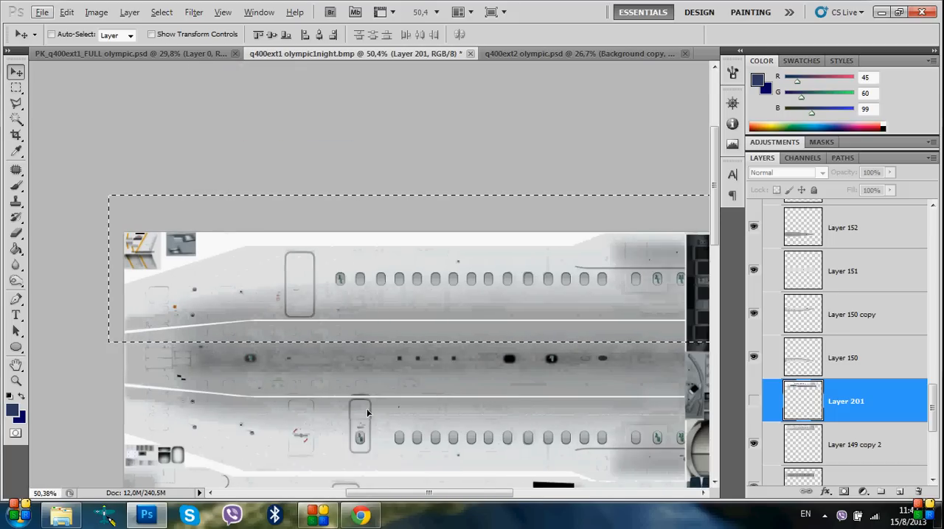
scroll(366, 408, "right", 1)
left_click(753, 402)
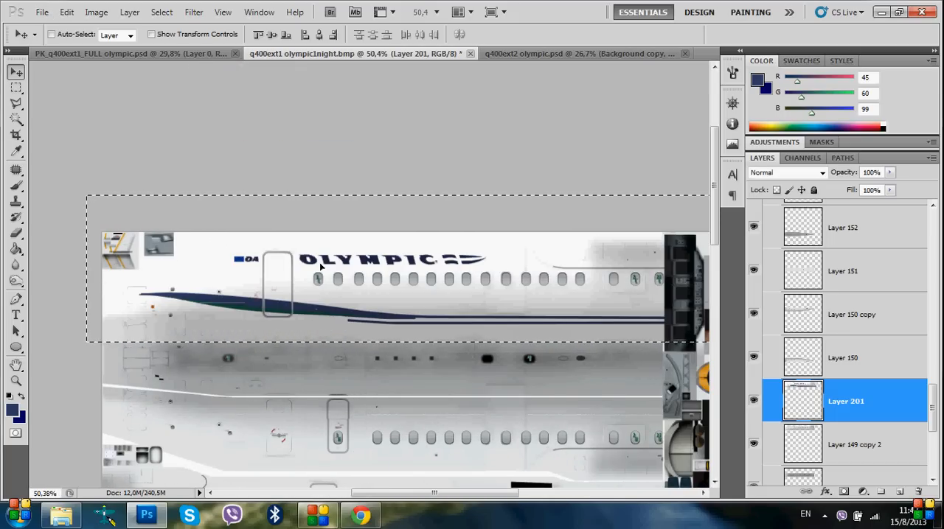
Load the outline of Layer 149 copy 2, invert the selection and delete the excess livery of Layer 201 outside the outline
left_click(803, 446, "ctrl")
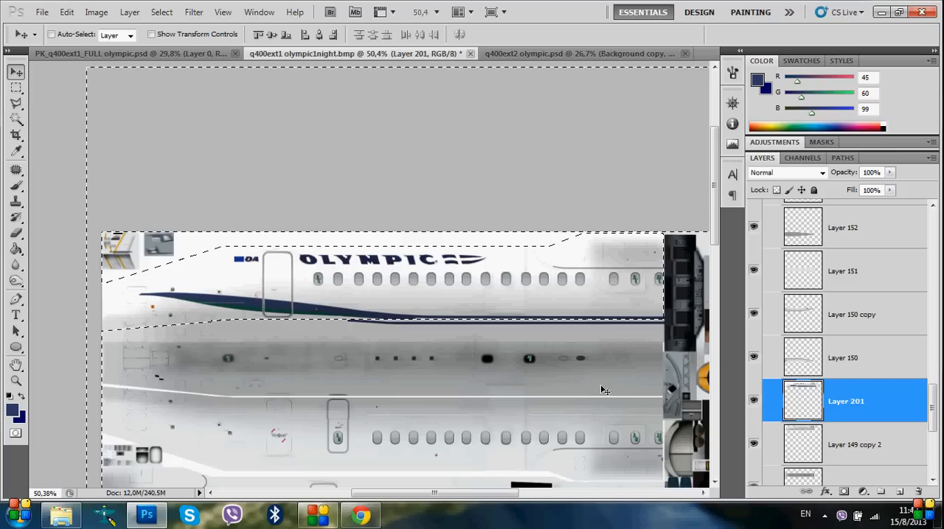
left_click(796, 412, "ctrl")
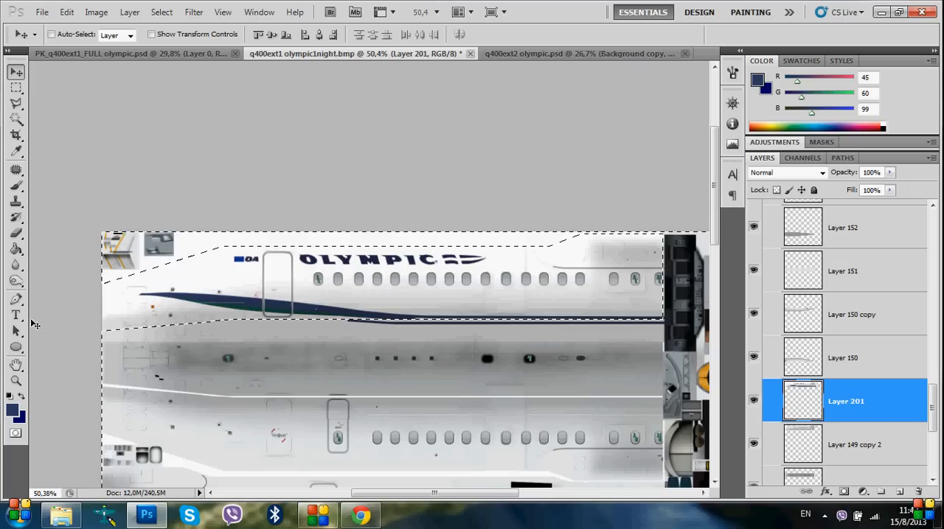
scroll(126, 247, "down", 3)
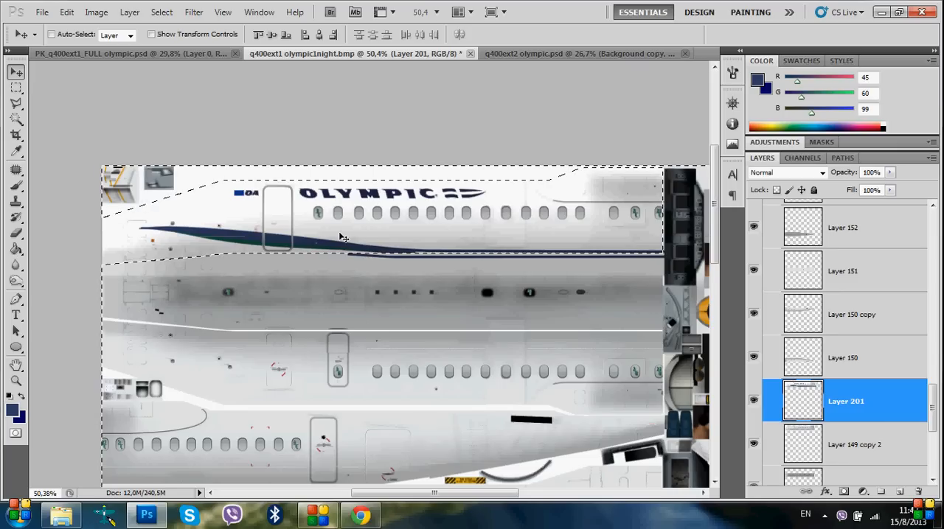
scroll(343, 237, "up", 2)
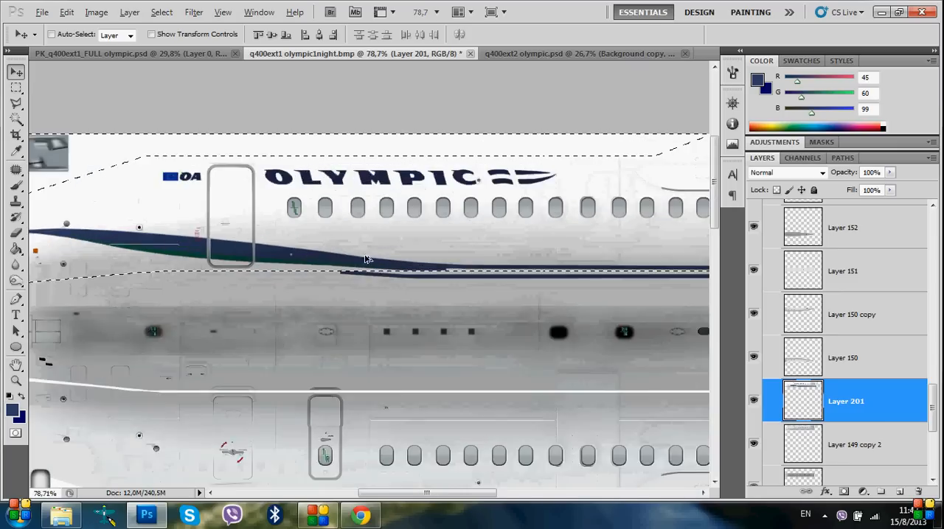
scroll(366, 259, "up", 2)
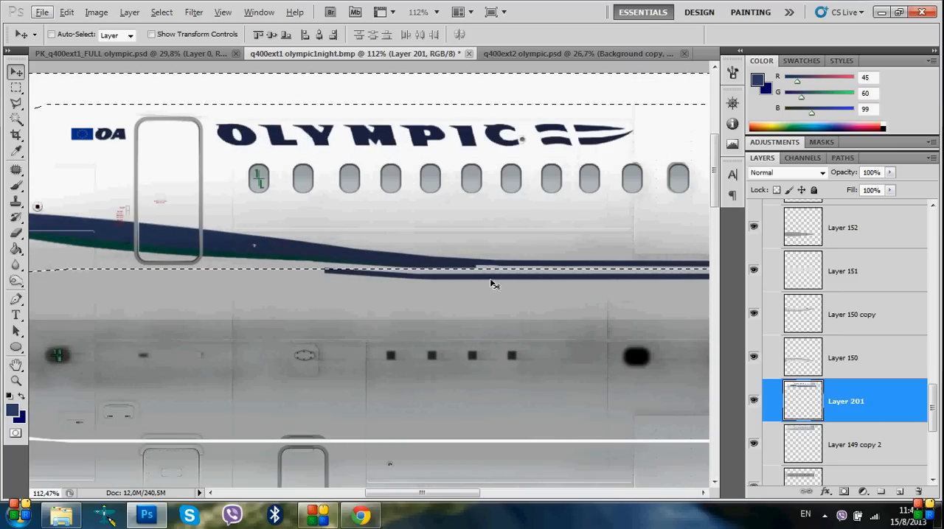
key("Delete")
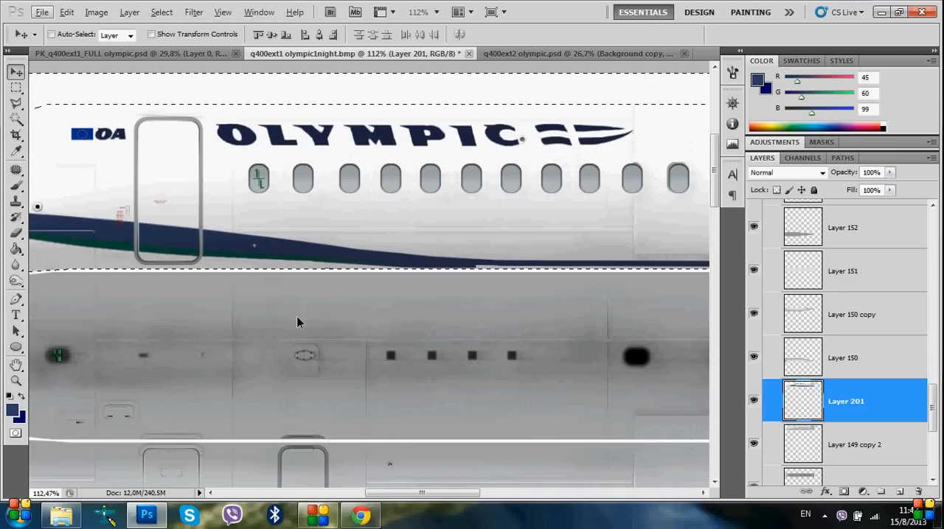
Restore the trimmed livery edge for comparison, and clear the excess outside the outline from Layer 201 again
scroll(79, 327, "down", 5)
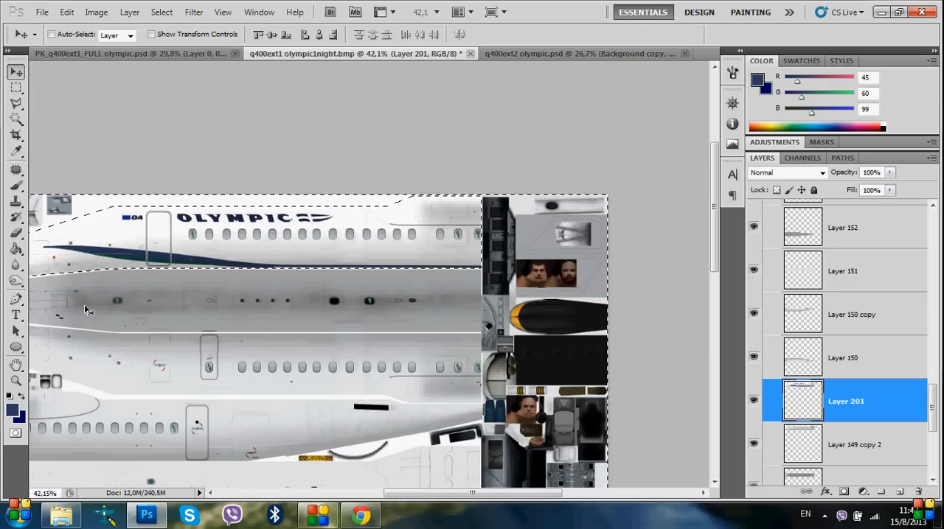
scroll(147, 283, "down", 1)
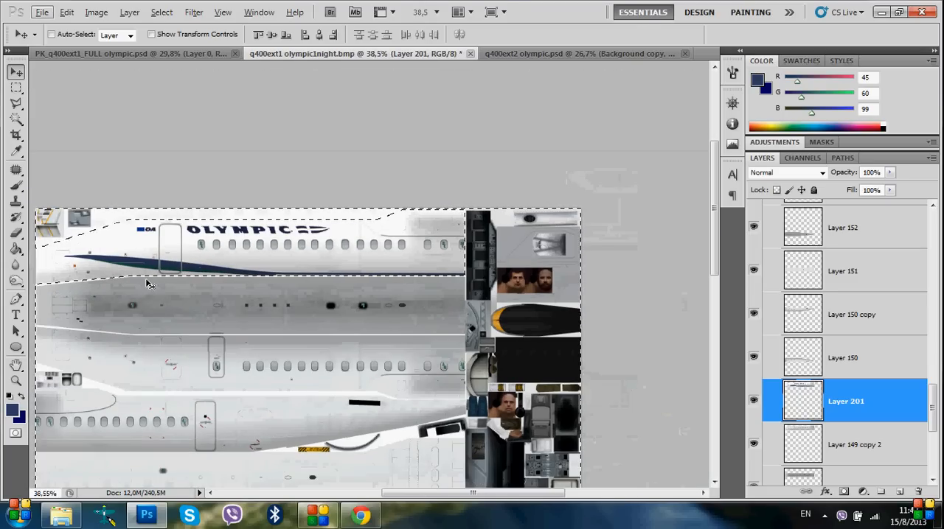
scroll(221, 240, "up", 4)
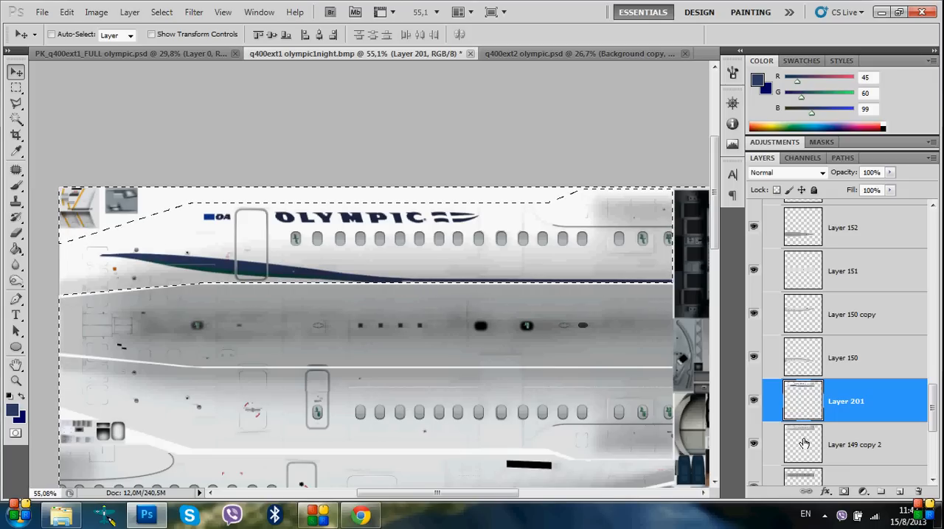
scroll(199, 323, "down", 5)
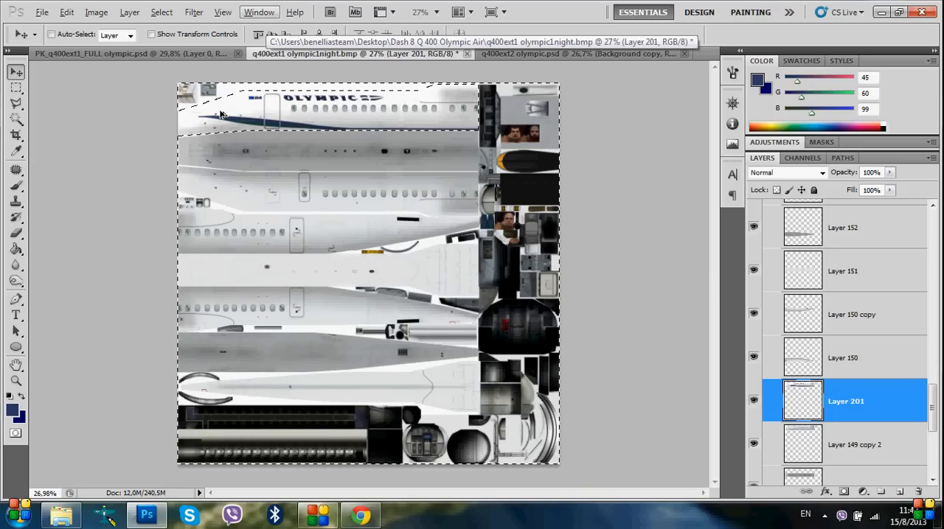
scroll(347, 132, "up", 4)
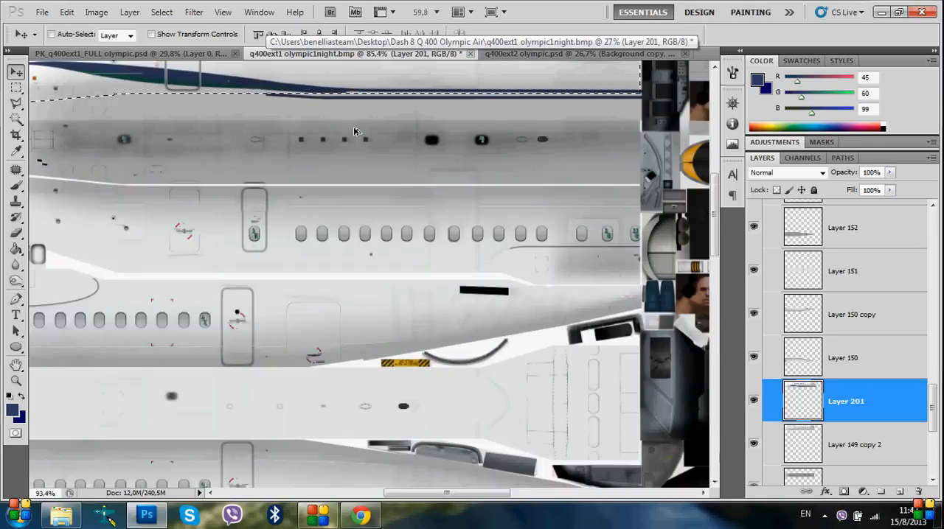
scroll(354, 132, "up", 3)
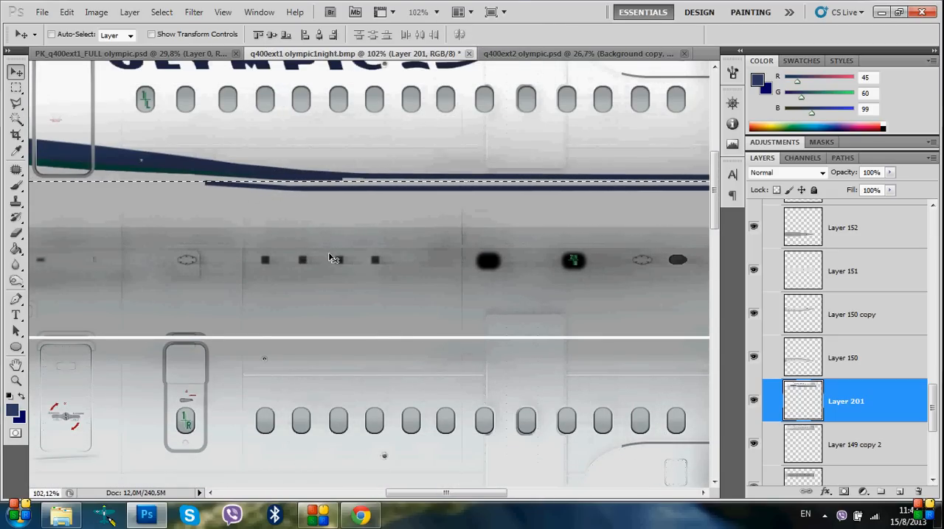
key("Delete")
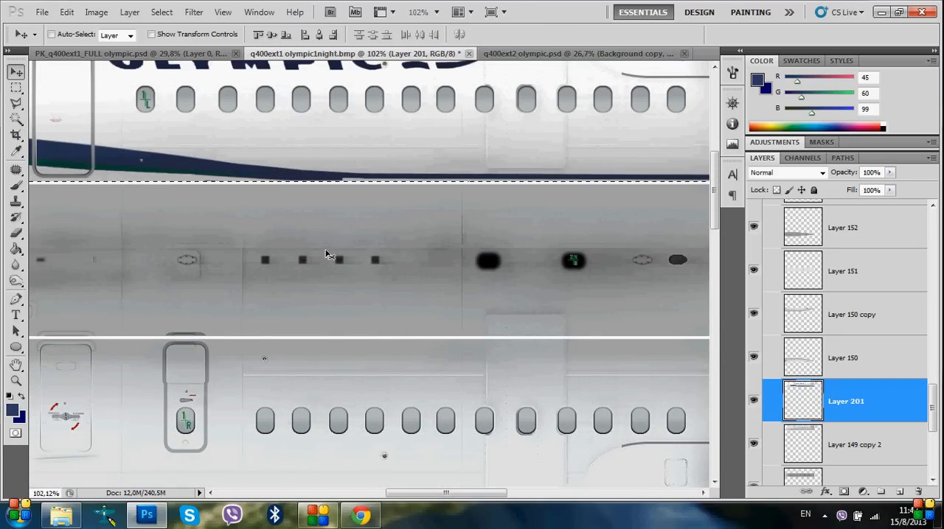
left_click(50, 13)
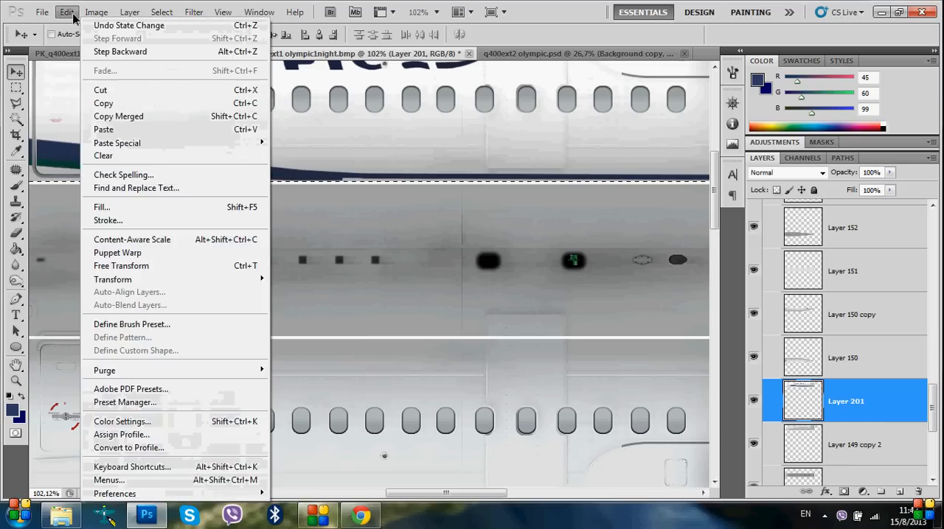
mouse_move(82, 16)
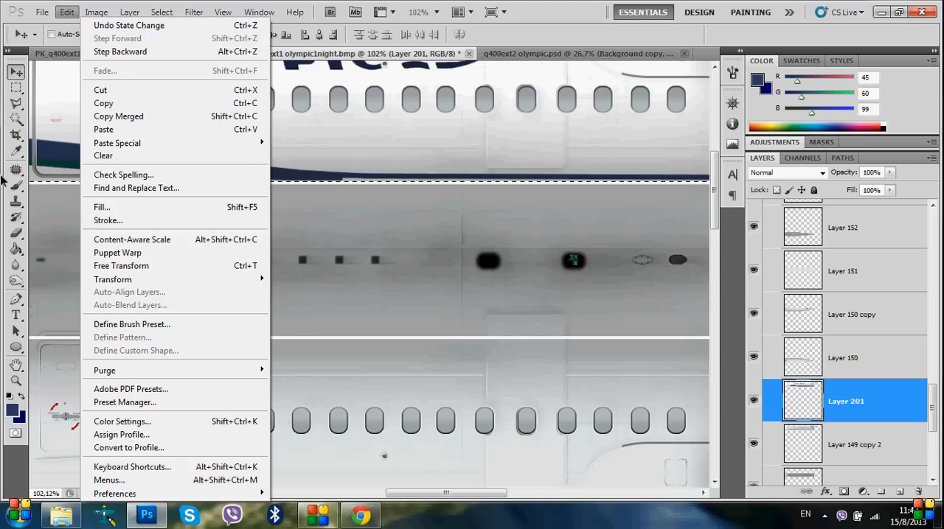
left_click(250, 52)
Identify the layer of the long tapered section near the sheet's lower edge by loading the outline of Layer 153 as a selection
scroll(328, 228, "down", 4)
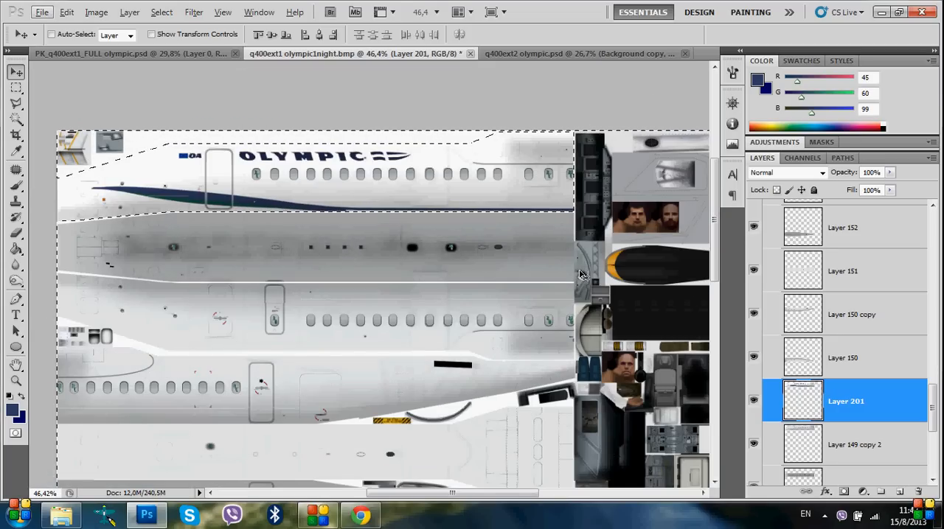
scroll(164, 181, "down", 2)
scroll(164, 153, "down", 1)
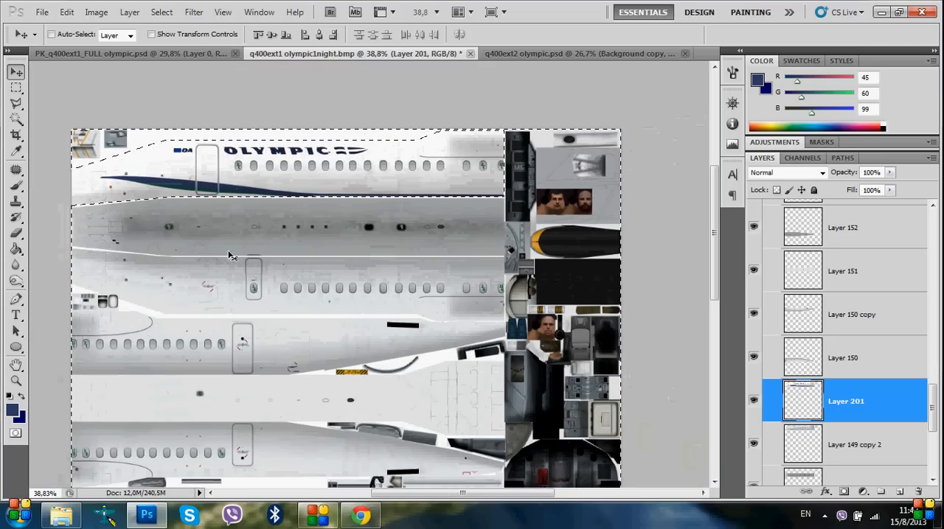
scroll(318, 337, "down", 1)
scroll(318, 337, "down", 3)
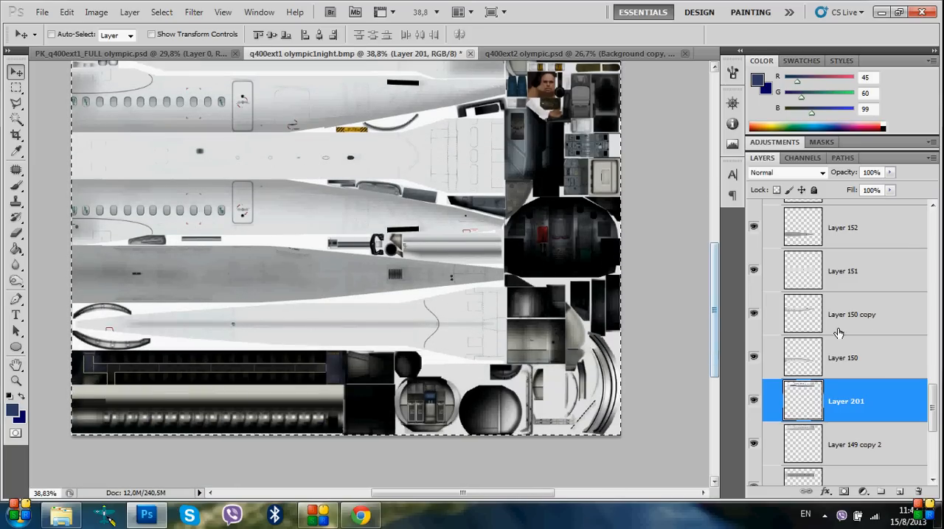
scroll(935, 420, "down", 1)
left_click_drag(936, 426, 935, 406)
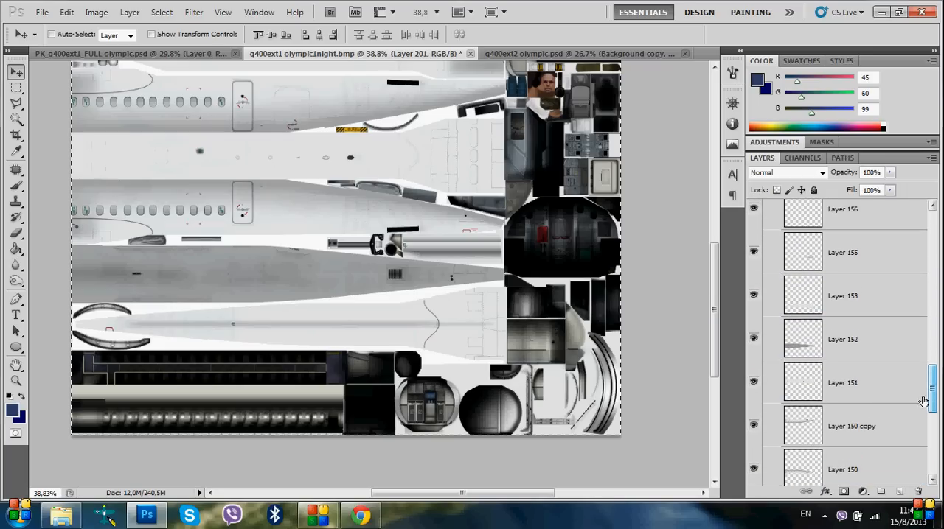
left_click(807, 299, "ctrl")
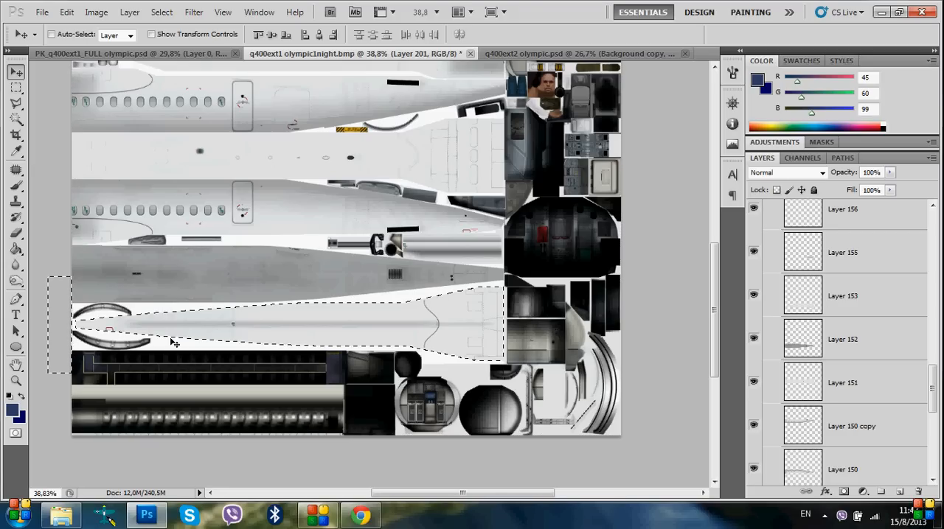
Deselect the outline around the tapered section with the Rectangular Marquee tool active
right_click(215, 255)
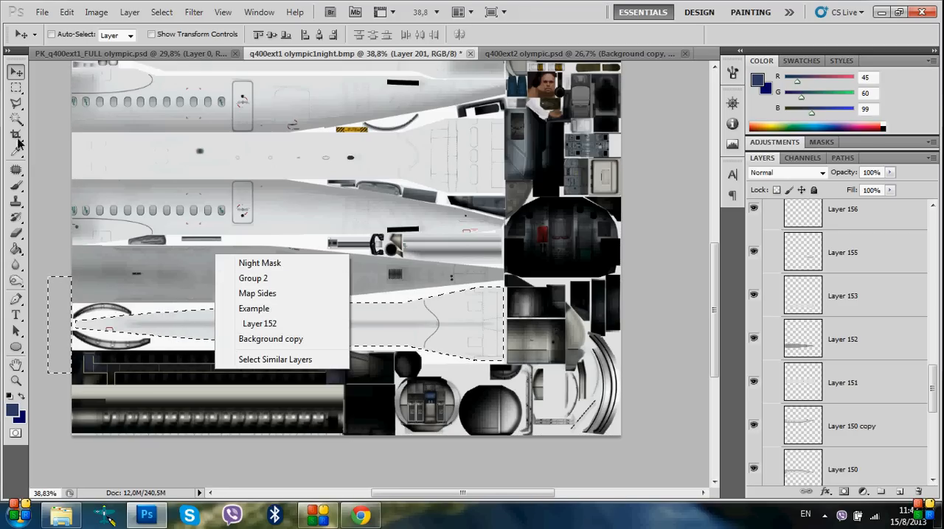
left_click(10, 90)
right_click(245, 305)
left_click(10, 90)
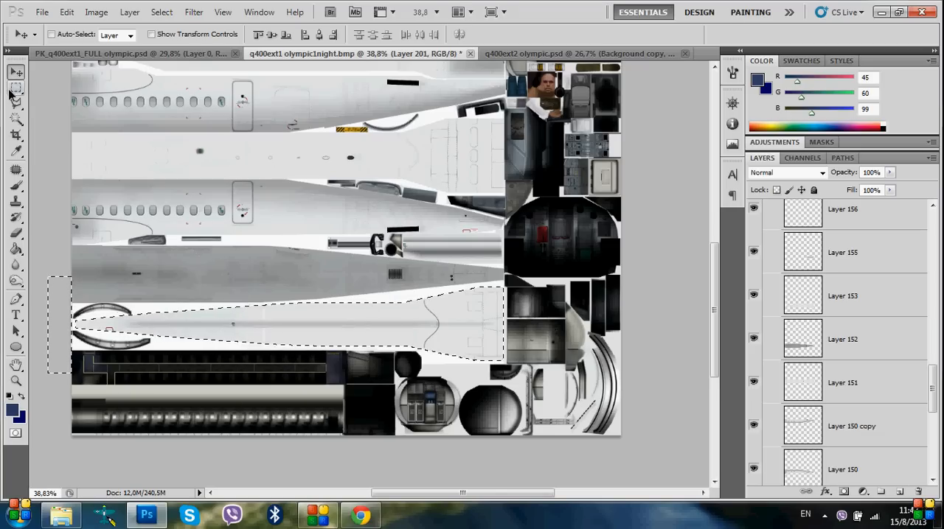
left_click(16, 87)
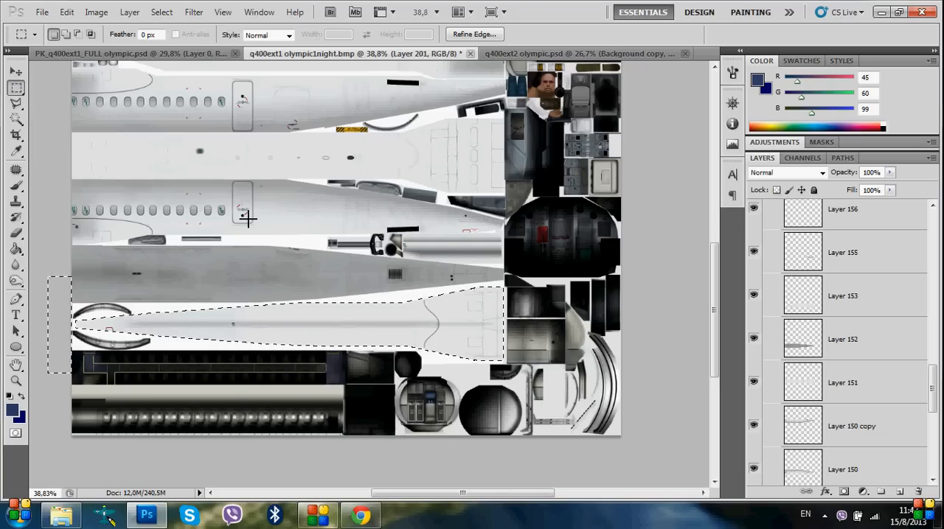
right_click(244, 217)
left_click(281, 226)
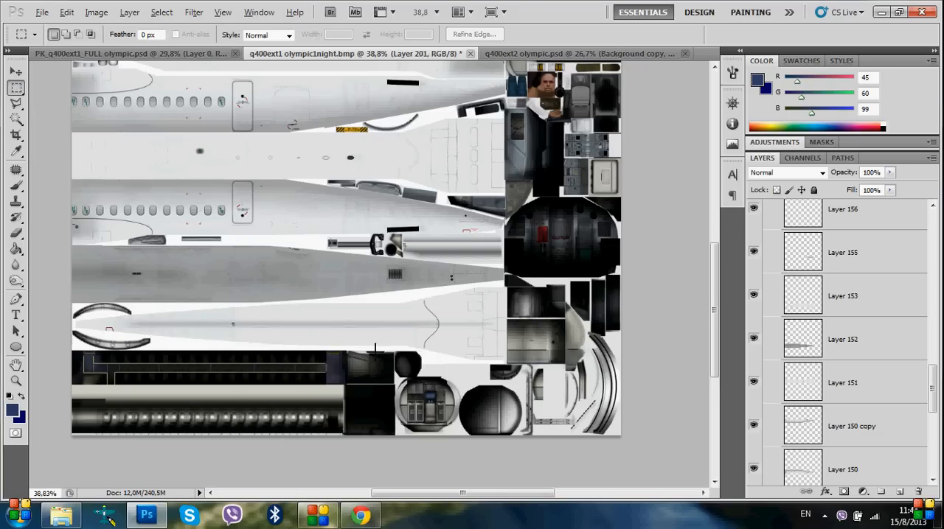
Make Layer 153 the active layer and return to the full flattened livery in PK_q400ext1_FULL olympic.psd
scroll(375, 348, "up", 8)
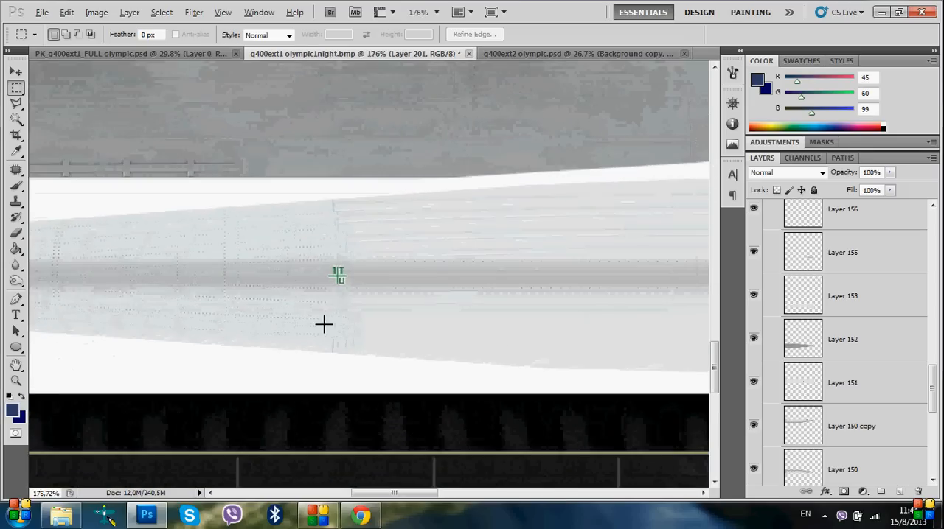
scroll(324, 325, "down", 5)
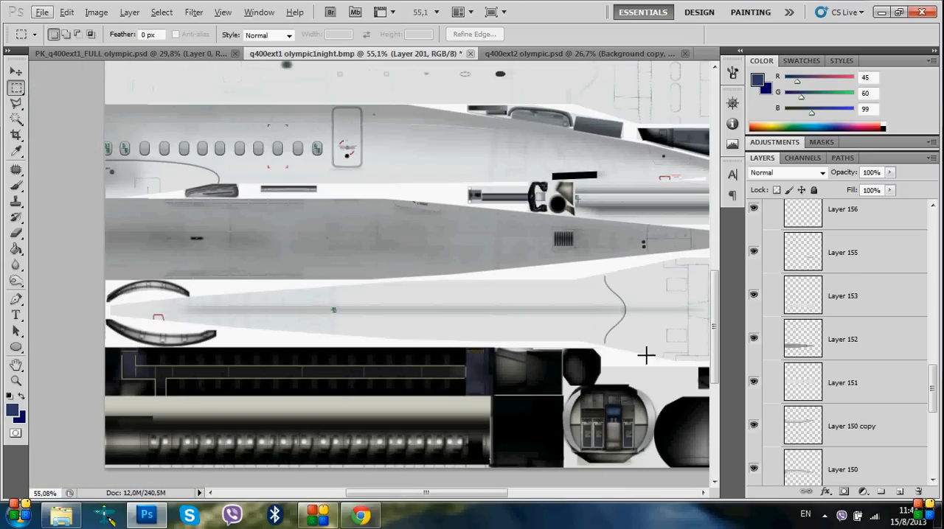
left_click(806, 301)
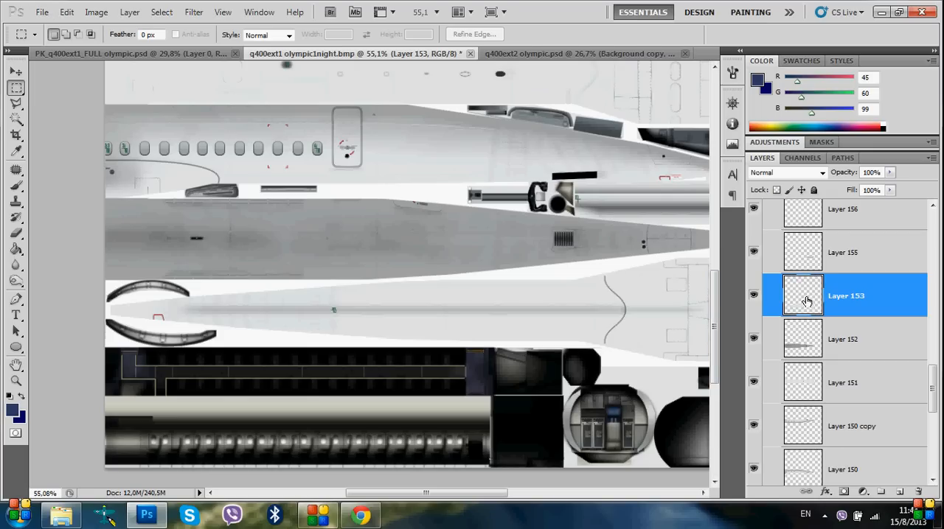
left_click(144, 55)
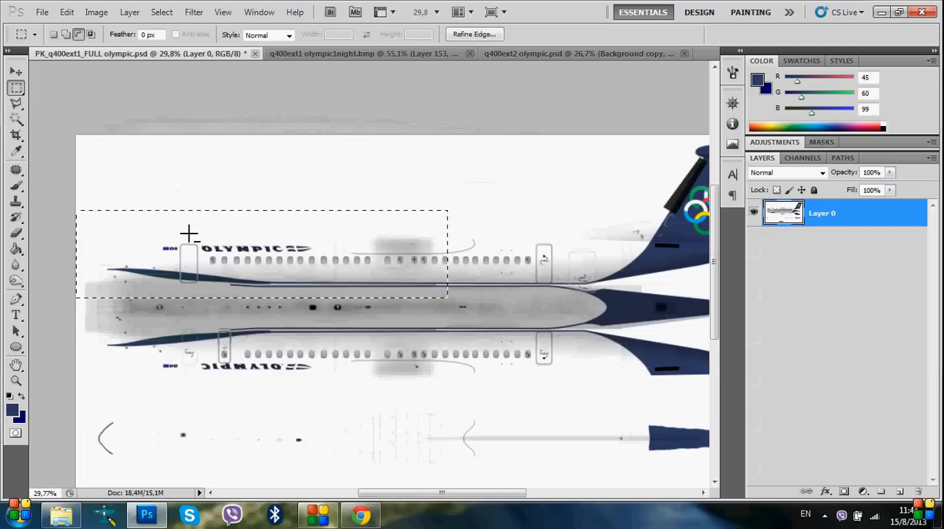
scroll(189, 235, "down", 2)
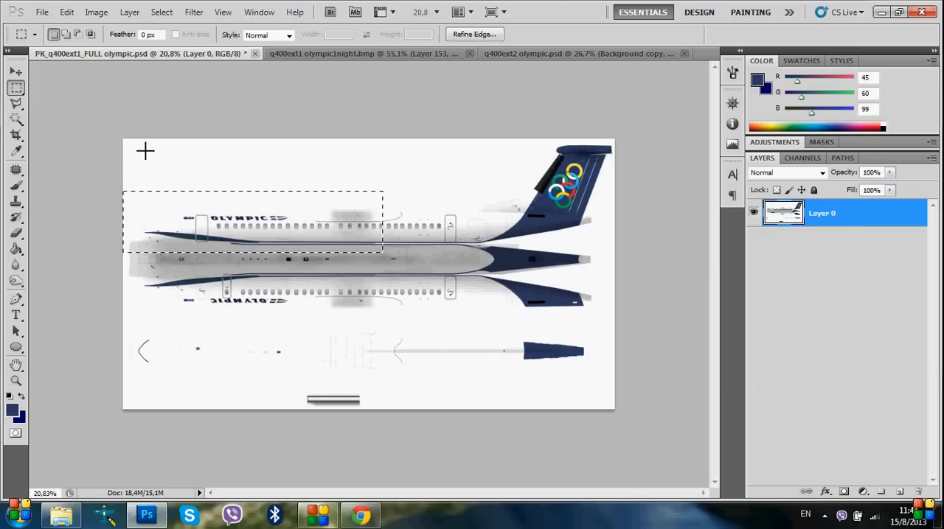
Copy the belly strip with the blue tapered end from the full livery and paste it above Layer 153 in q400ext1 olympic1night
left_click(114, 277)
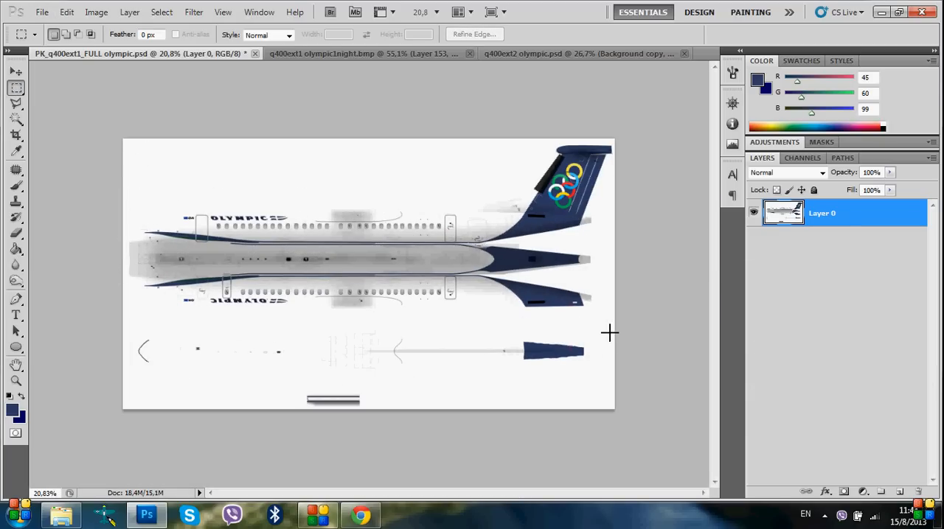
left_click_drag(341, 388, 296, 381)
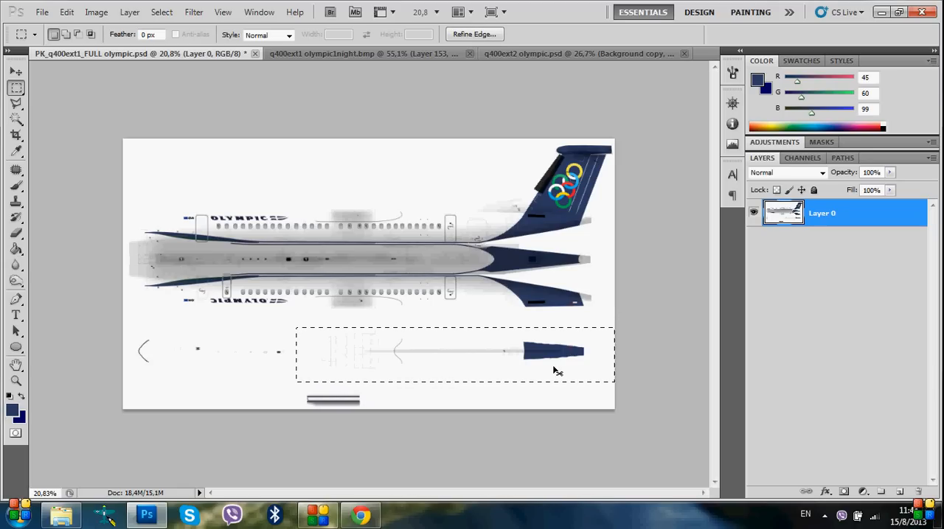
left_click(360, 55)
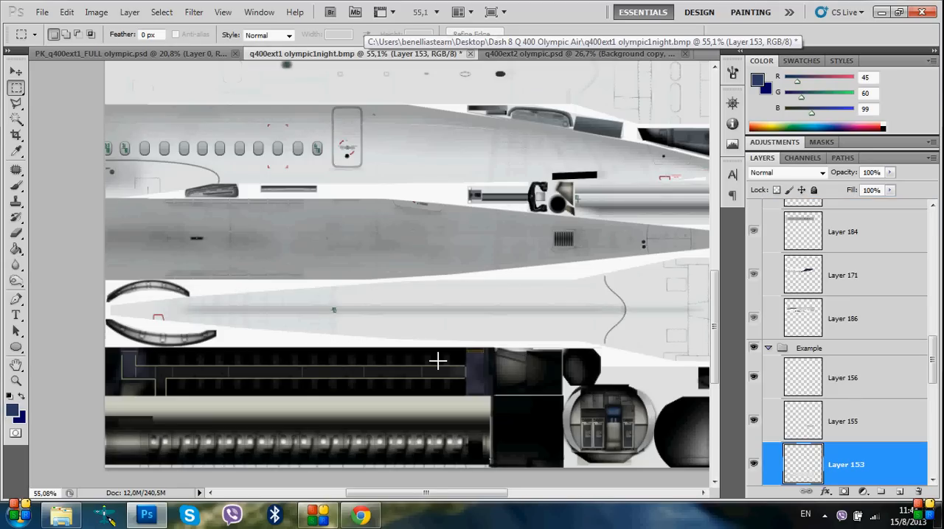
key("ctrl+v")
scroll(441, 353, "down", 3)
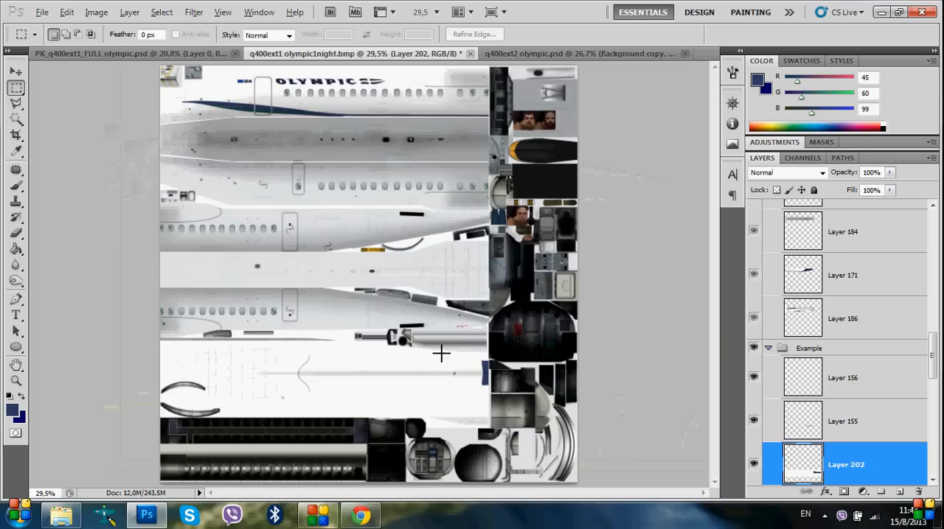
Flip the pasted strip on Layer 202 with a width of -100% and a height of -100%, and shift it slightly down
scroll(811, 470, "down", 1)
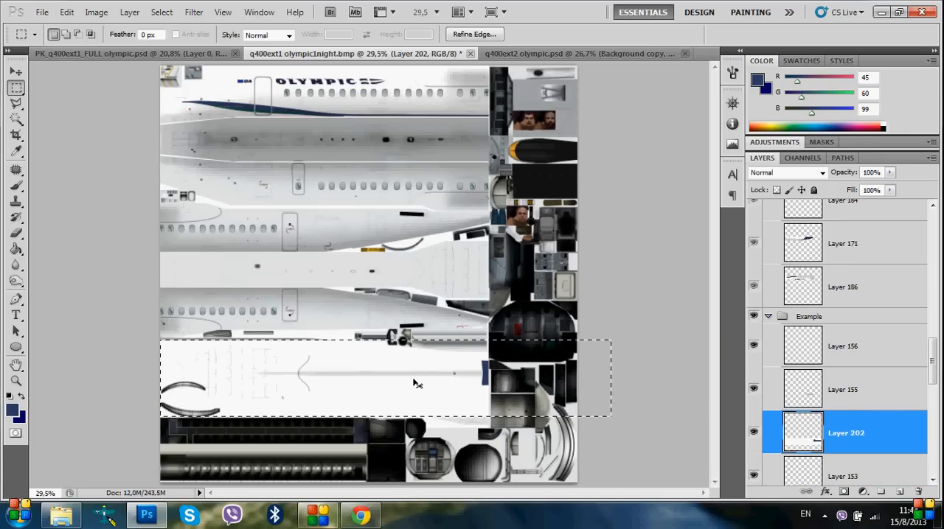
key("ctrl+t")
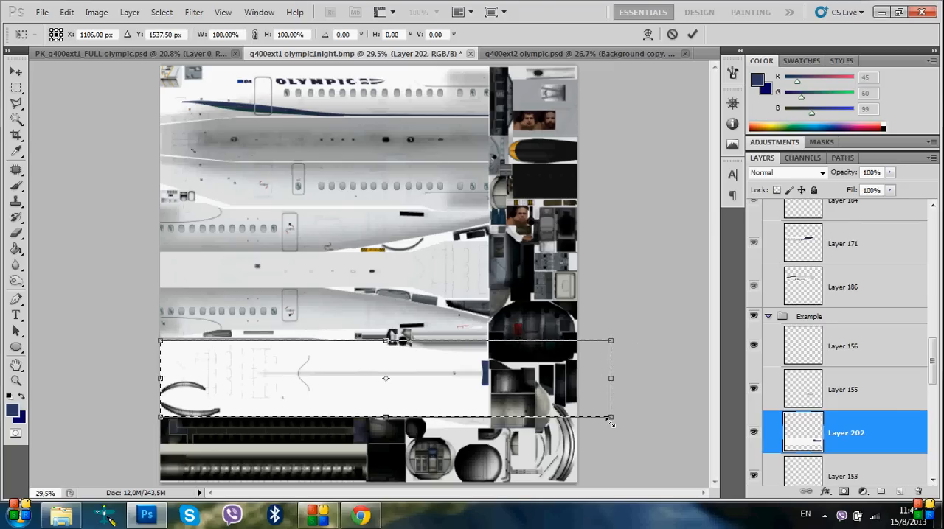
left_click(213, 34)
type("-")
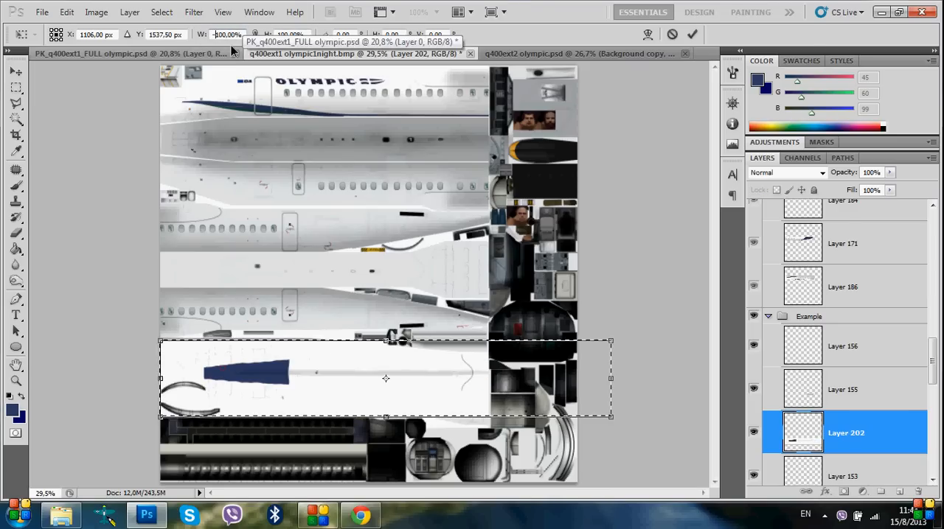
left_click(291, 34)
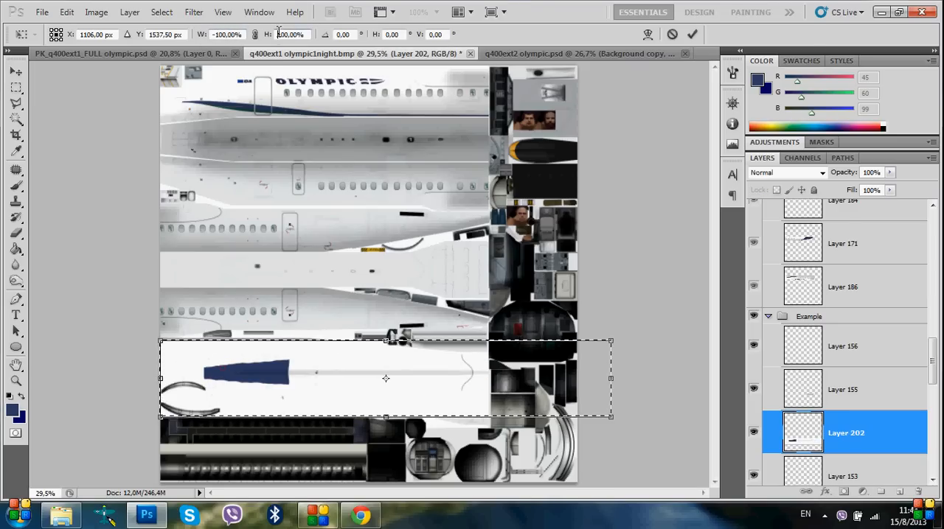
type("-")
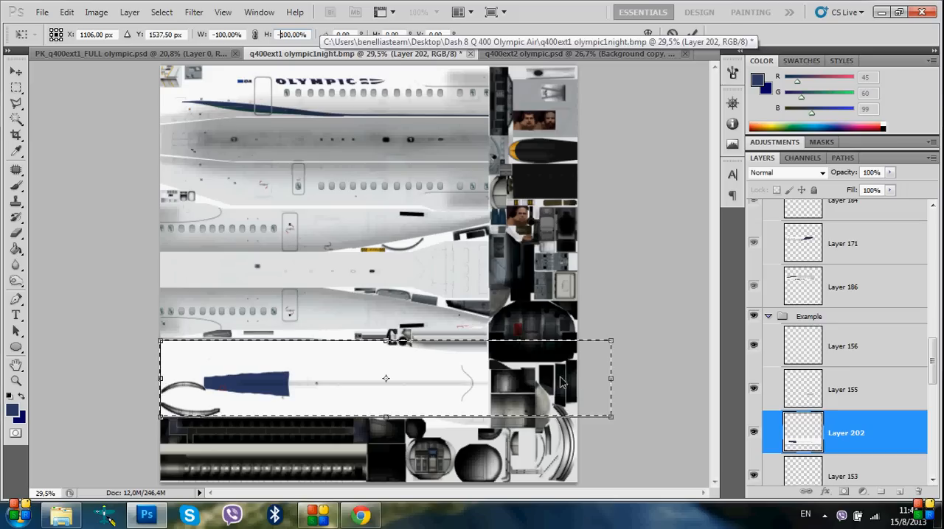
key("alt+space")
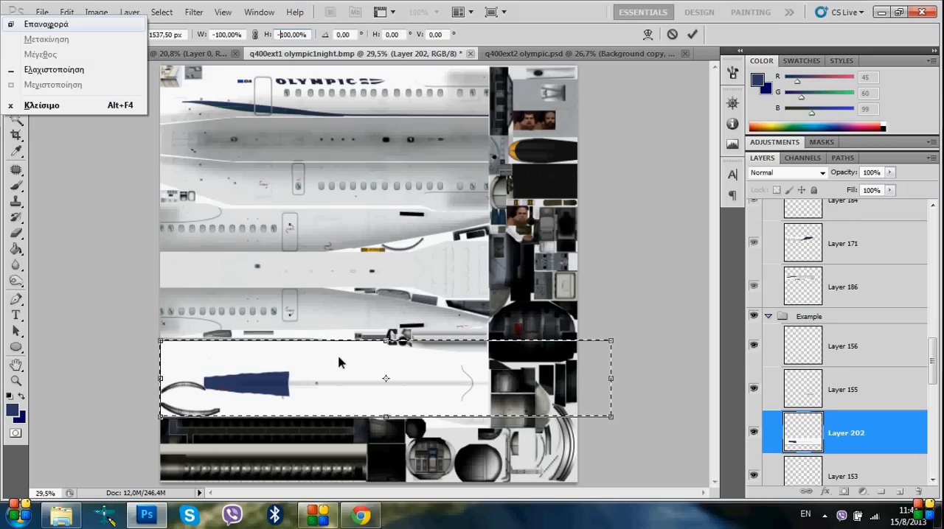
key("Escape")
key("Return")
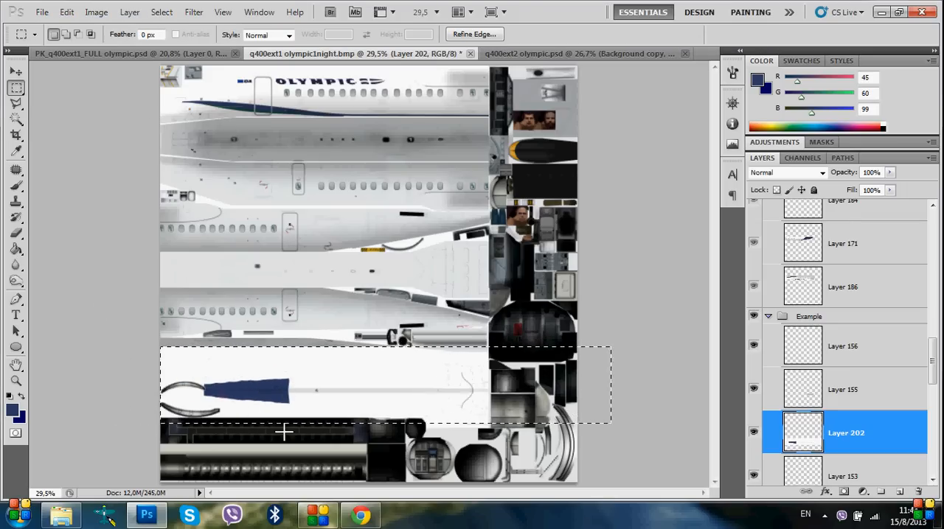
Move the strip on Layer 202 until its black alignment mark coincides with the green mark of the texture sheet
scroll(269, 410, "up", 2)
scroll(270, 410, "up", 6)
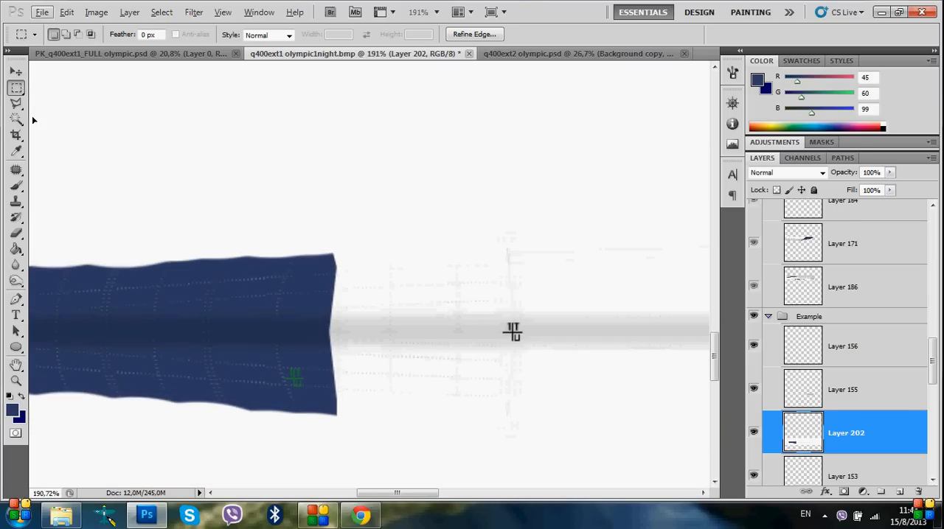
left_click(16, 72)
scroll(478, 320, "up", 2)
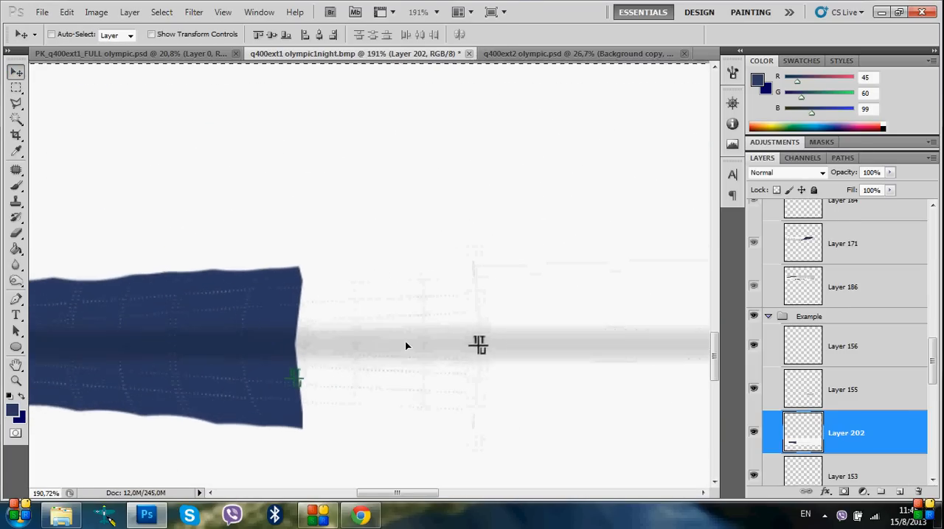
scroll(263, 395, "up", 4)
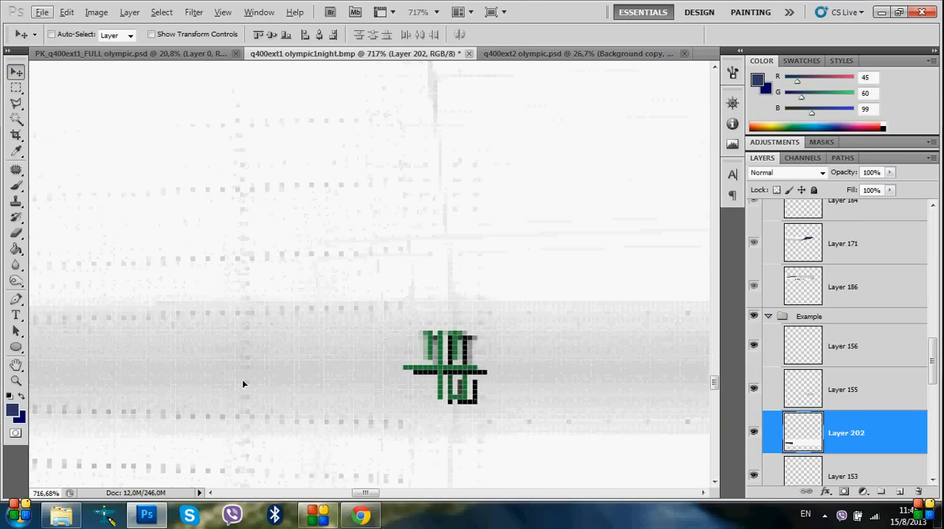
left_click_drag(252, 317, 236, 377)
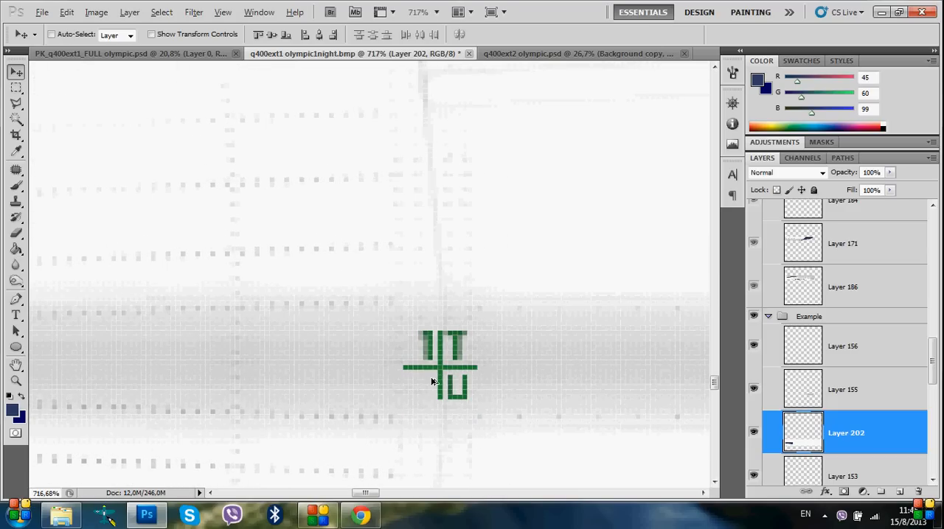
Load the outline of Layer 153 as a selection, invert it and clear the excess livery from Layer 202
scroll(450, 377, "down", 12)
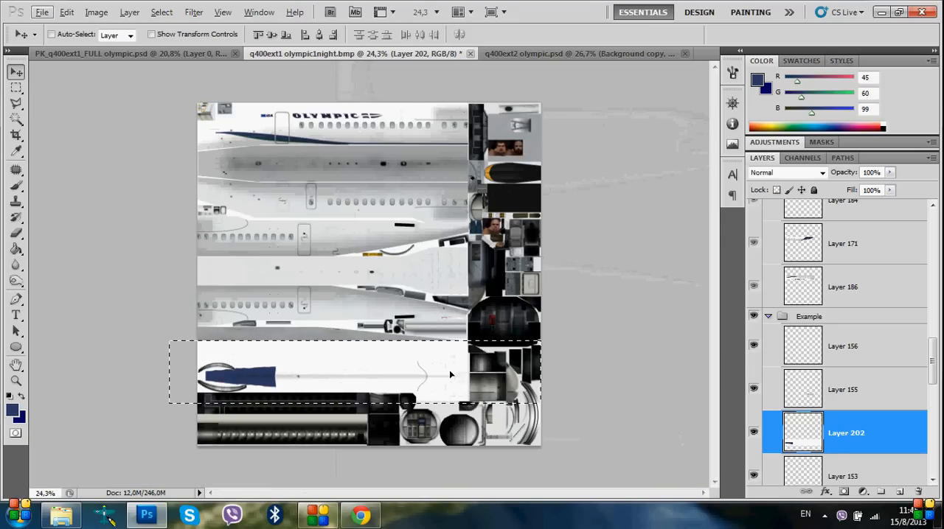
scroll(807, 428, "down", 1)
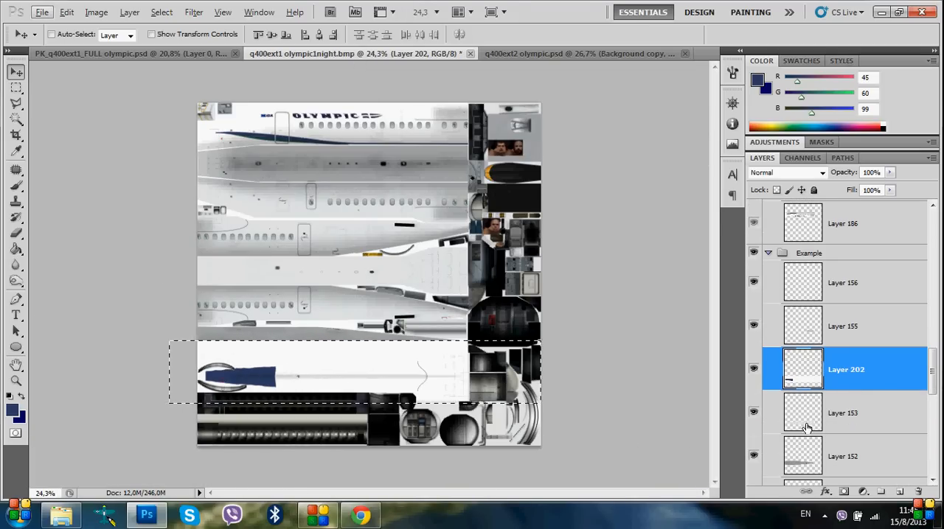
left_click(804, 421, "ctrl")
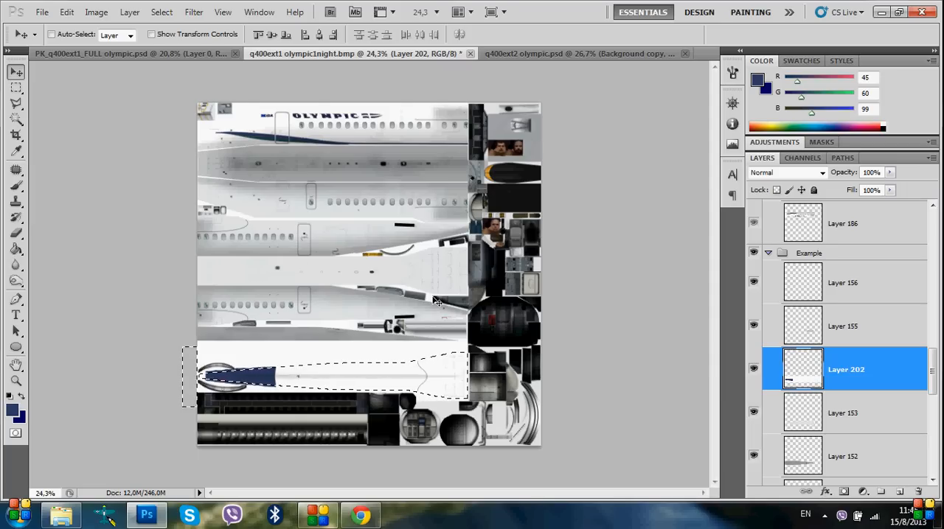
key("ctrl+shift+i")
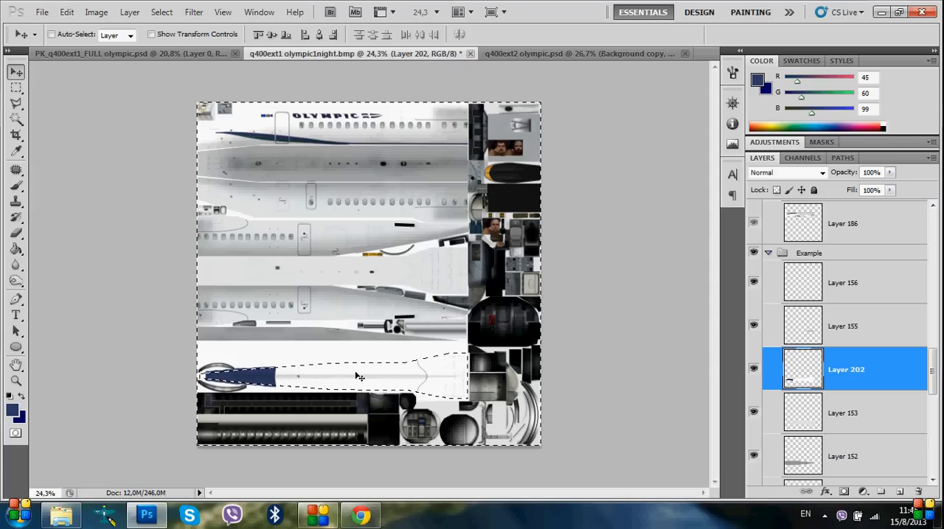
key("Delete")
Undo the trimming of Layer 202 to compare it with the untrimmed strip, and reapply the trimming
scroll(317, 391, "up", 4)
scroll(247, 412, "down", 2)
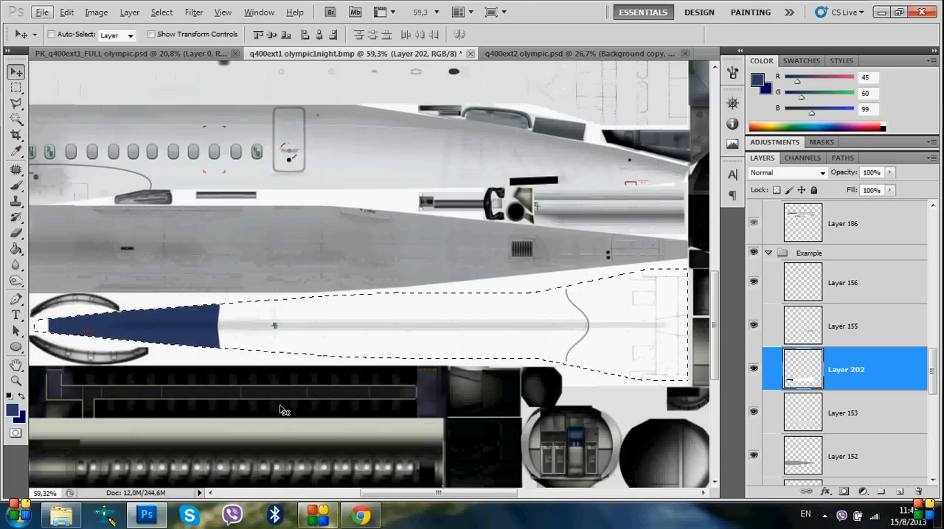
key("ctrl+z")
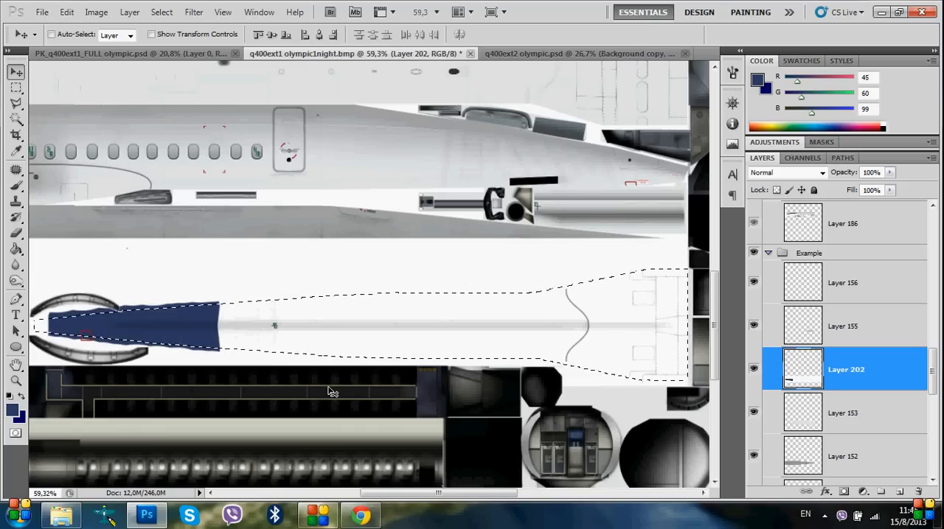
key("ctrl+z")
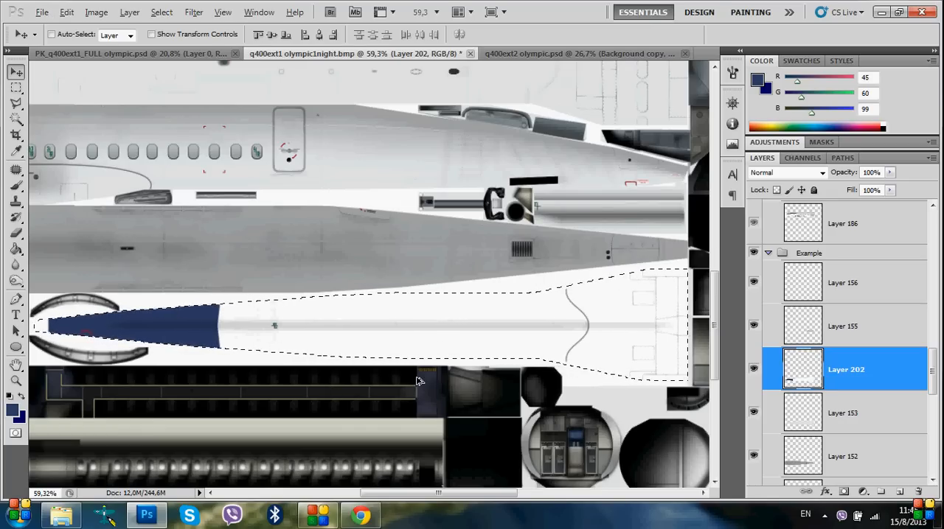
scroll(417, 379, "down", 3)
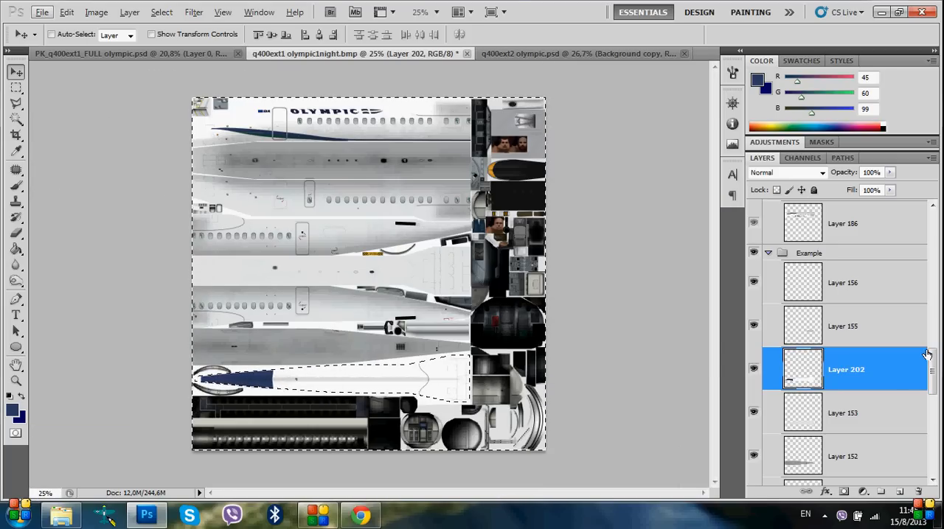
Check the Marks layer's visibility in Group 2 and review the save settings for q400ext1 olympic1night without saving
left_click_drag(936, 372, 937, 233)
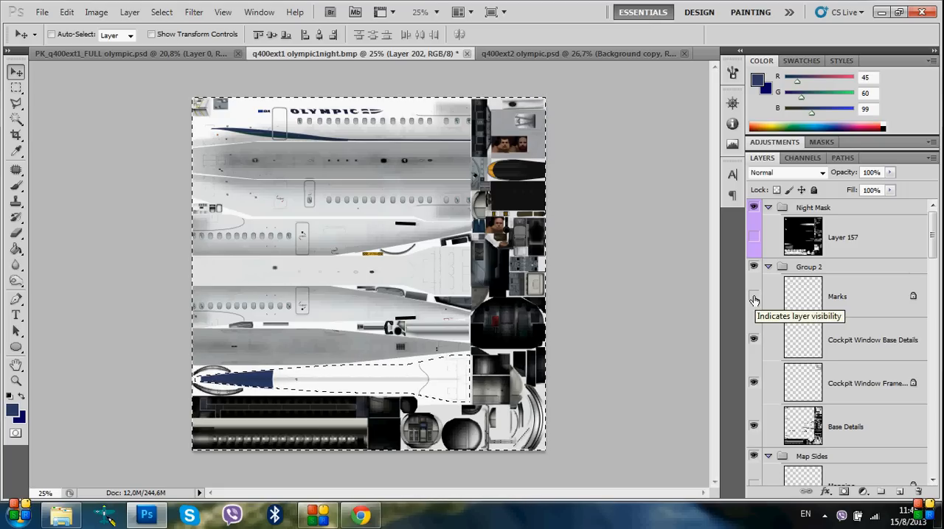
left_click_drag(935, 233, 935, 435)
left_click(43, 13)
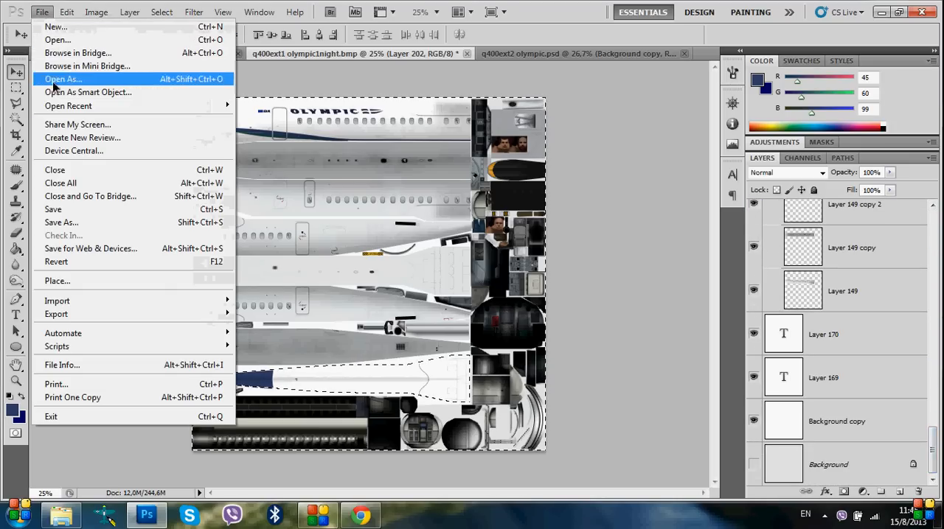
left_click(57, 222)
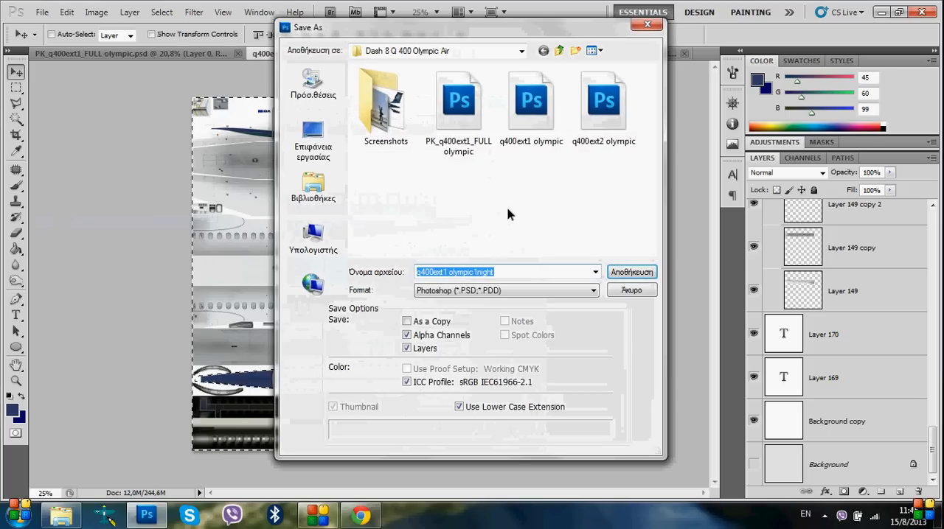
left_click(441, 292)
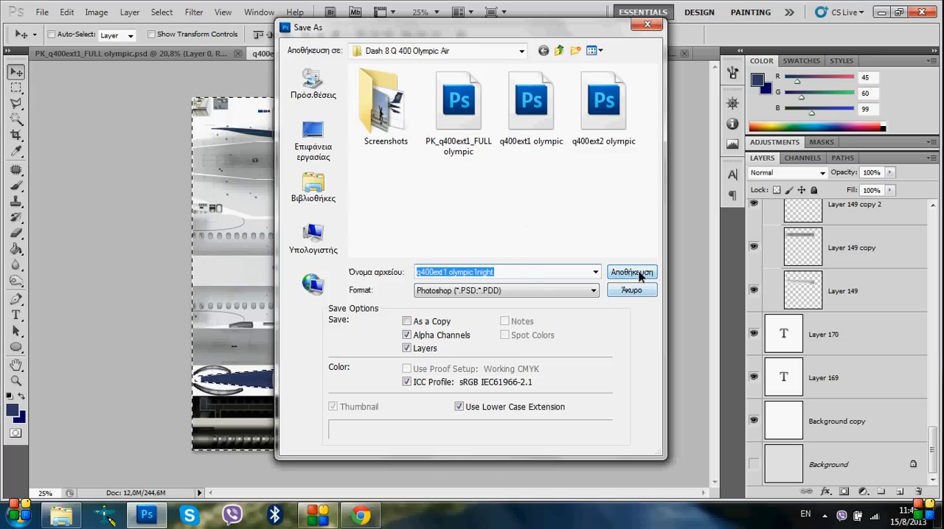
left_click(624, 292)
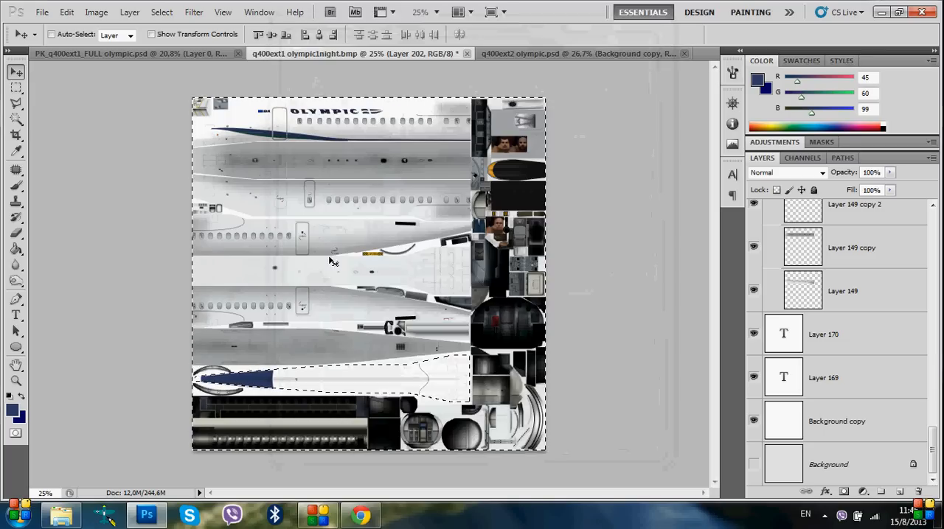
Flatten all layers of q400ext1 olympic1night into a single background
right_click(905, 352)
left_click(607, 337)
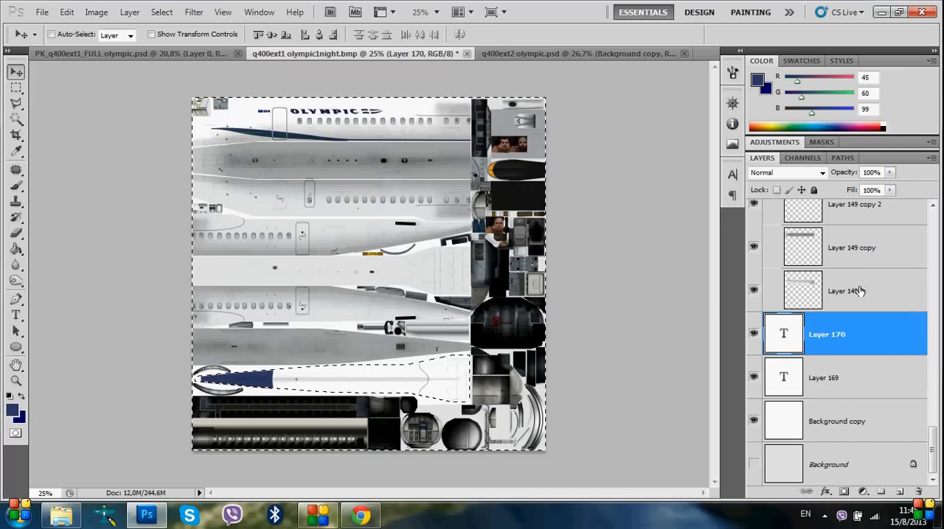
right_click(866, 288)
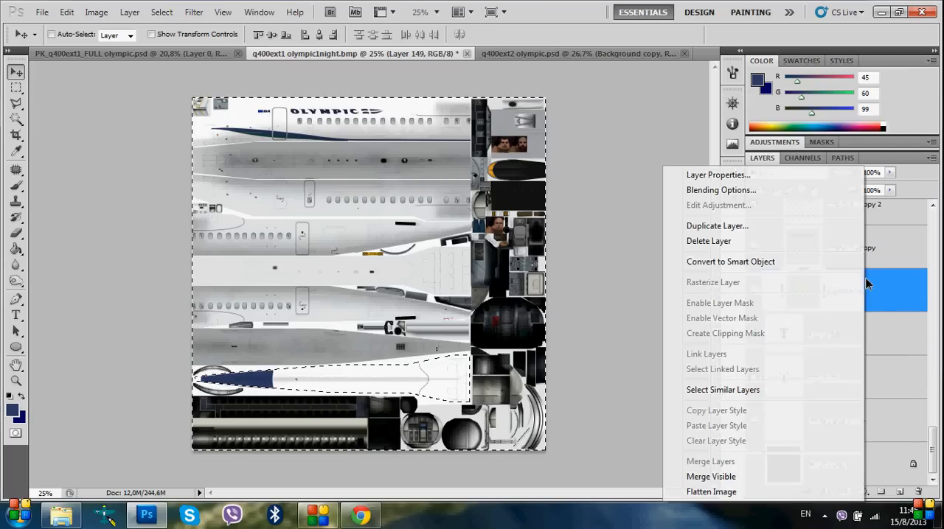
left_click(712, 492)
left_click(447, 201)
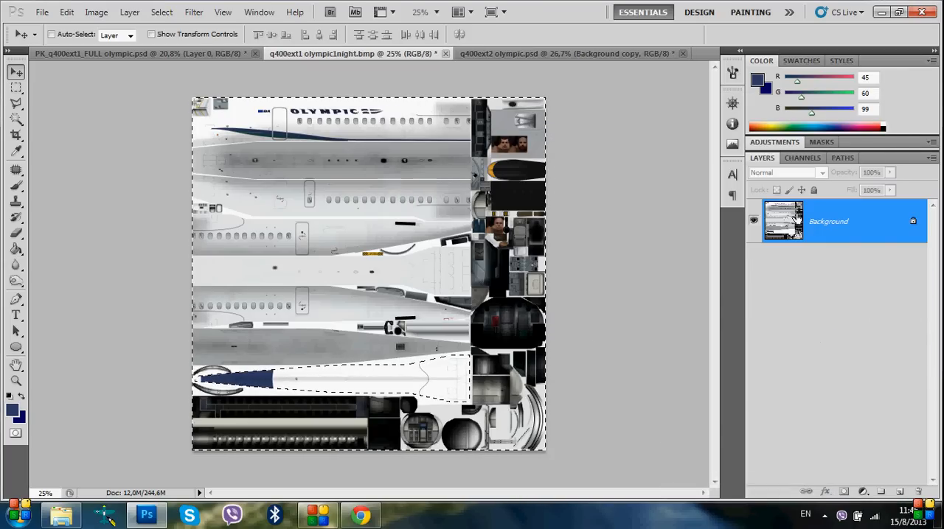
Prepare a BMP save of the flattened texture under the name q400ext1 olympic1 and leave the dialog without saving
left_click(34, 14)
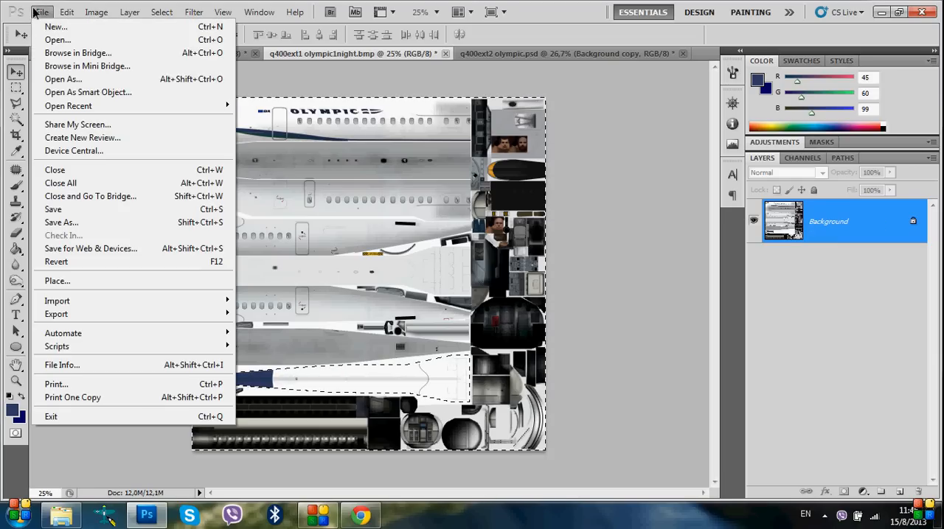
left_click(62, 222)
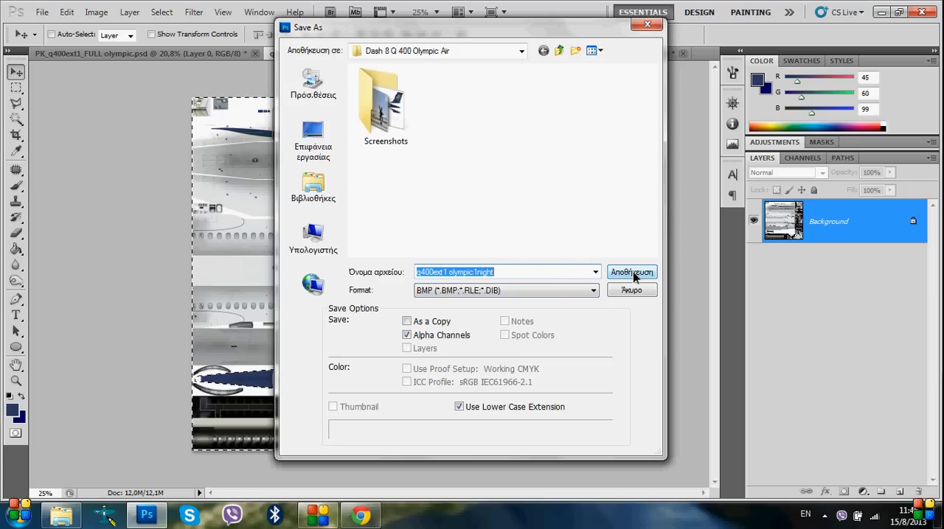
left_click(503, 272)
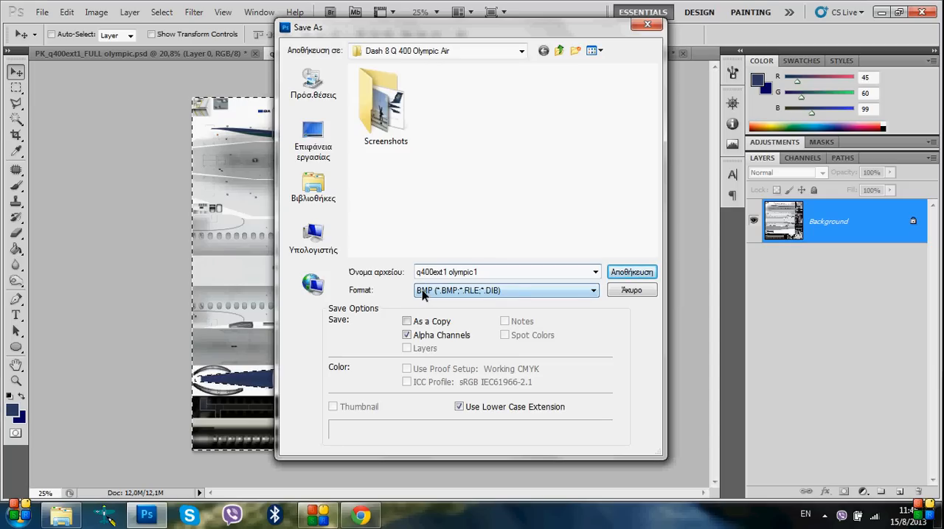
left_click(625, 292)
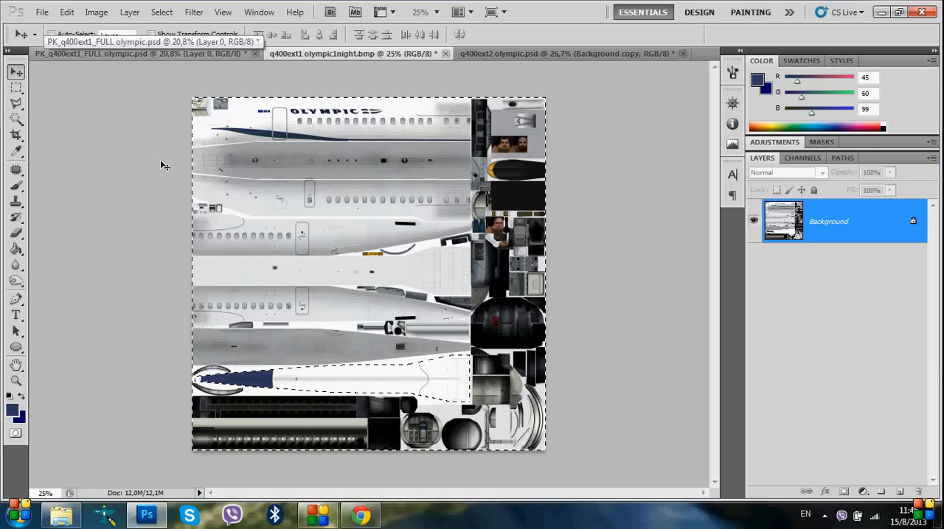
Undo the flattening of q400ext1 olympic1night and make Layer 157 in the Night Mask group visible
key("ctrl+z")
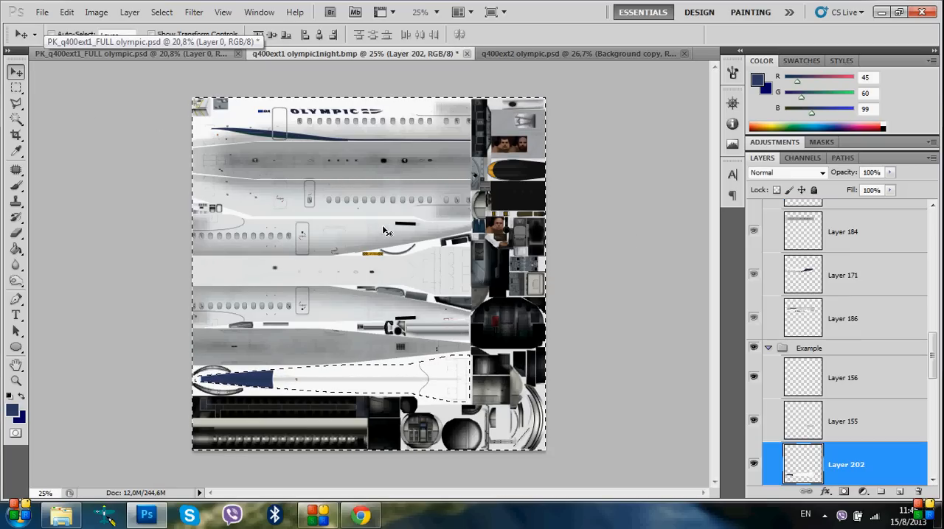
scroll(881, 328, "up", 15)
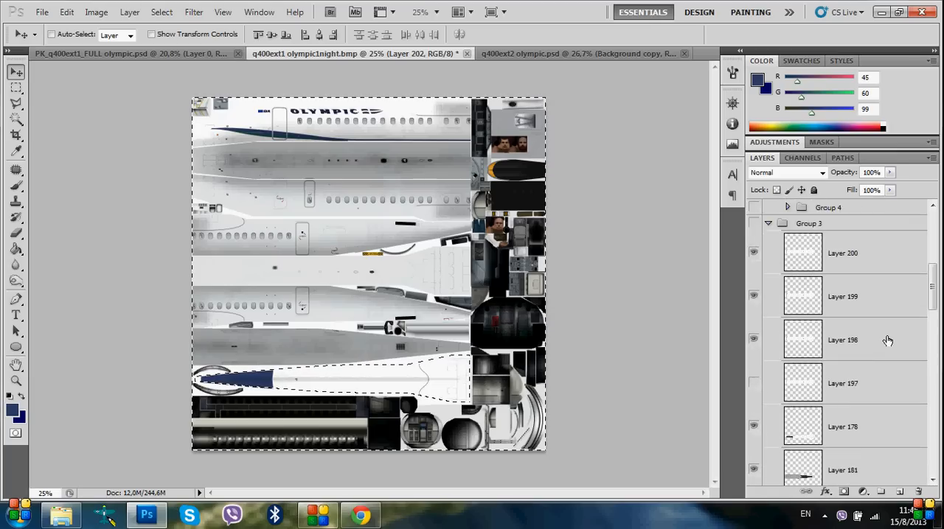
left_click(754, 238)
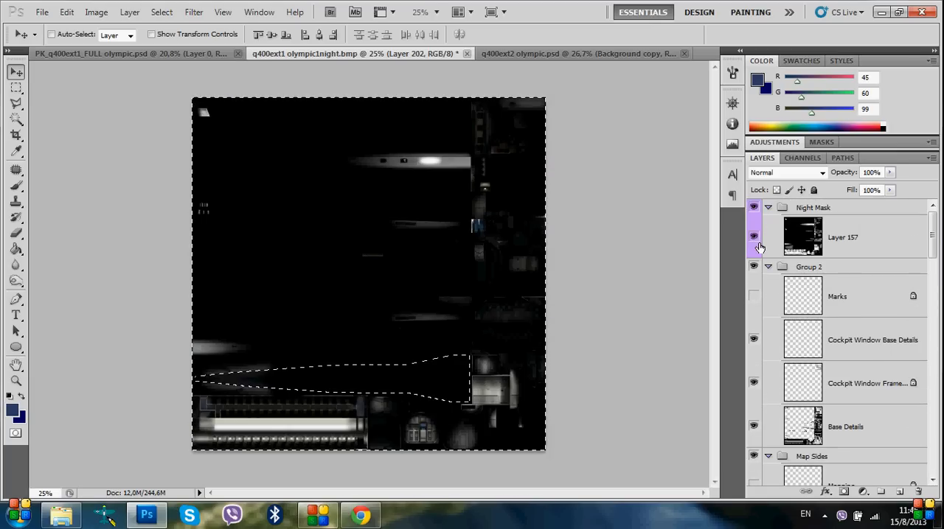
left_click(755, 240)
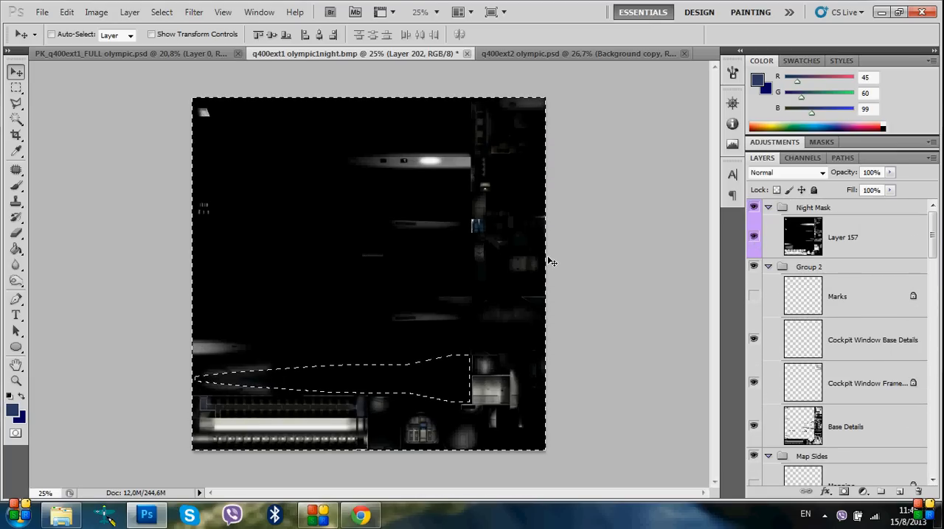
left_click(40, 12)
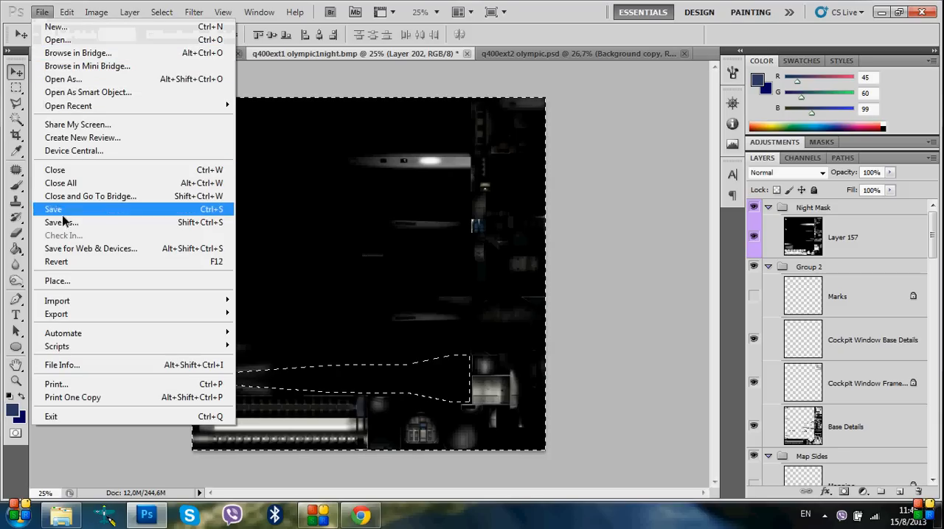
left_click(663, 308)
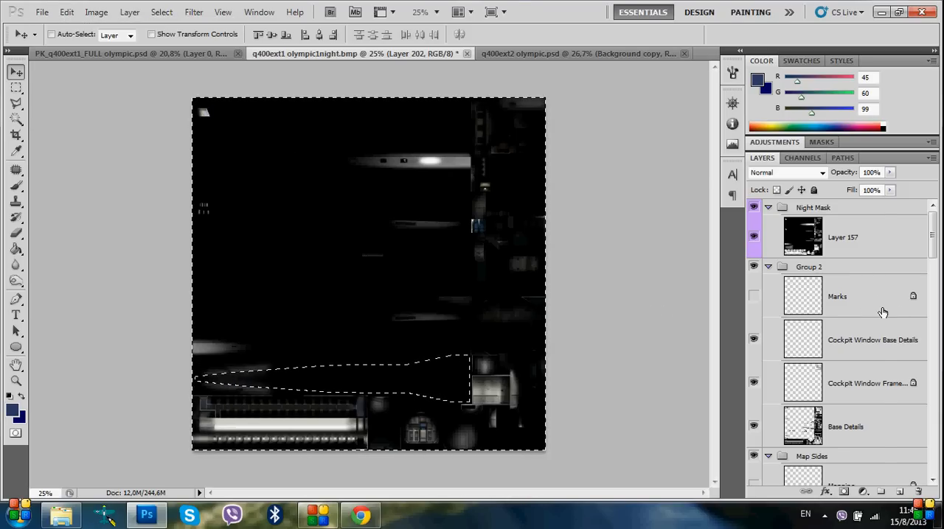
Flatten all layers of the night texture, discarding the hidden ones, and save it in BMP format as q400ext1 olympic1night
right_click(883, 313)
left_click(700, 511)
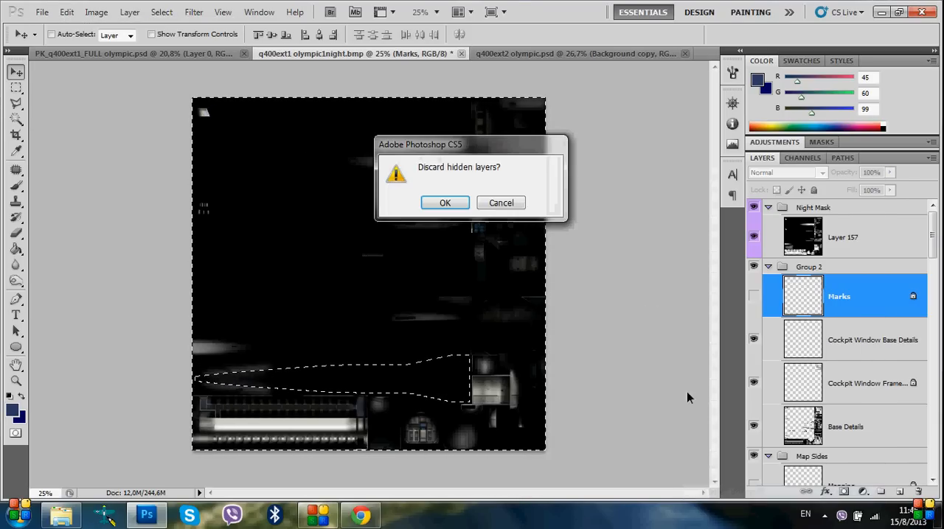
left_click(445, 205)
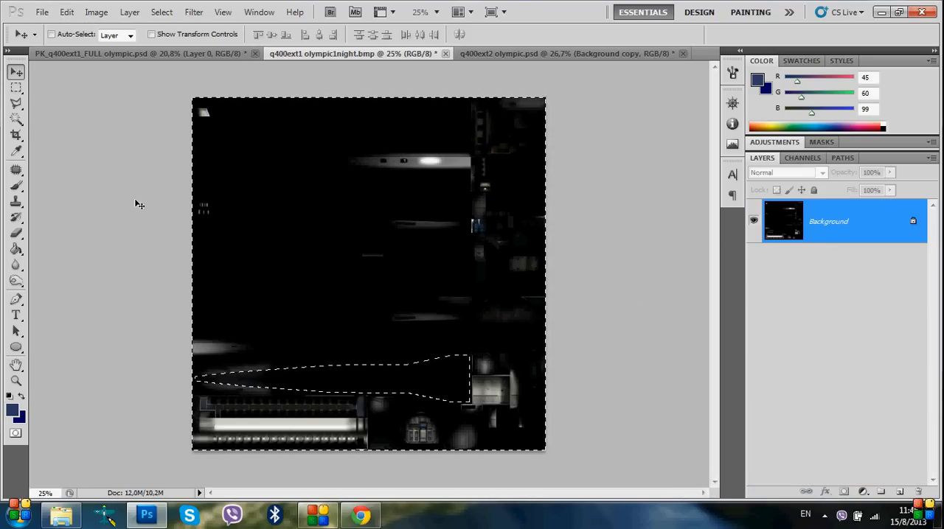
left_click(42, 12)
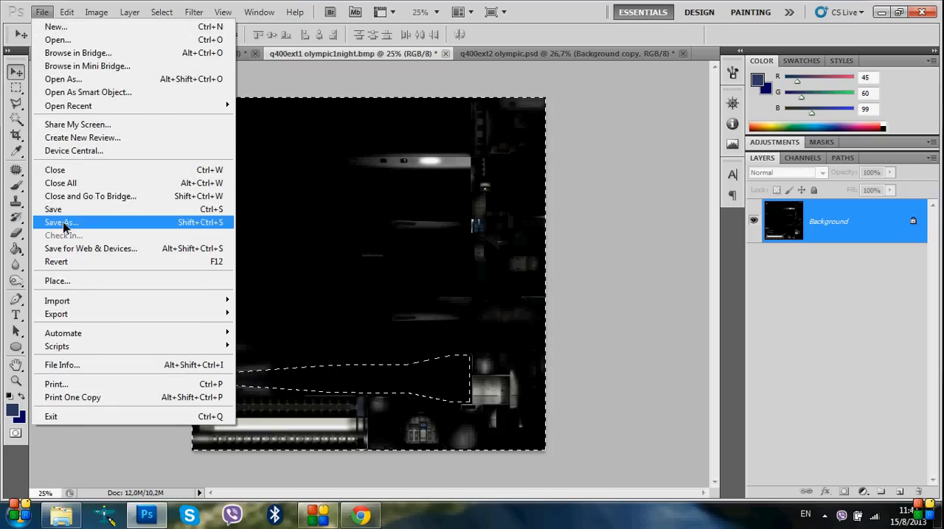
left_click(63, 223)
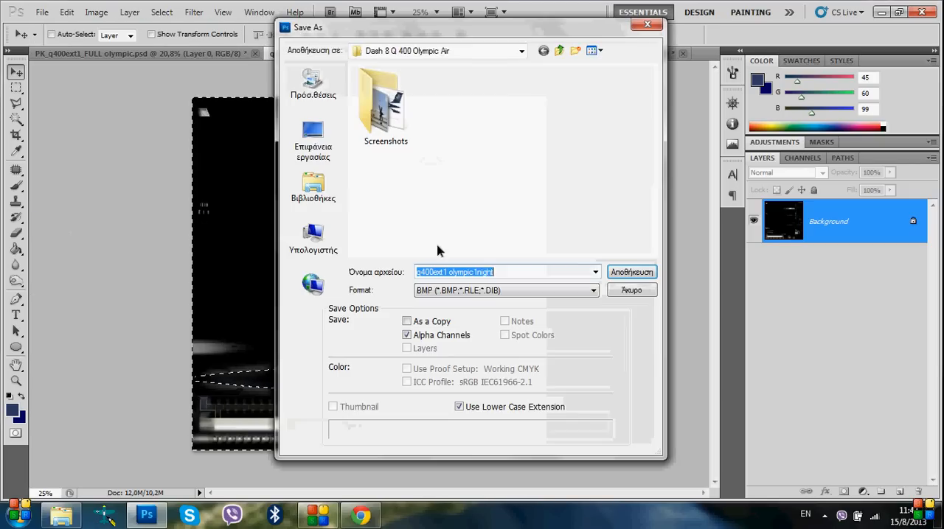
left_click(623, 274)
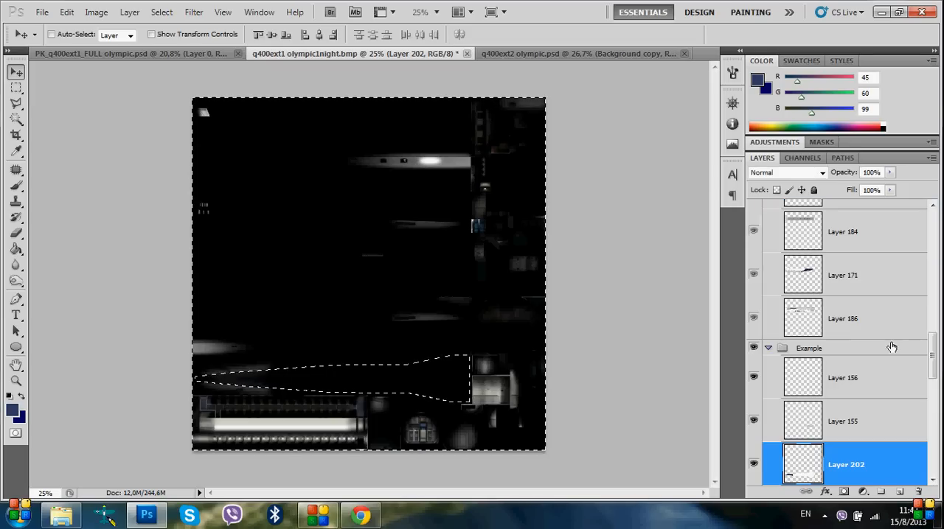
Step back through the history to the layered day texture as it was before Layer 202 was trimmed
scroll(910, 392, "down", 9)
left_click_drag(935, 421, 941, 388)
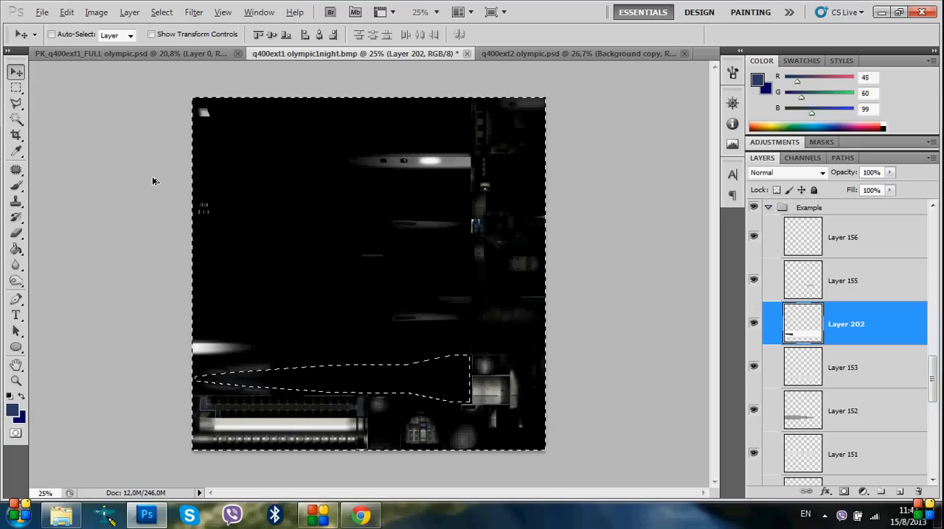
key("ctrl+alt+z")
key("ctrl+alt+z")
key("ctrl+alt+z")
key("ctrl+alt+z")
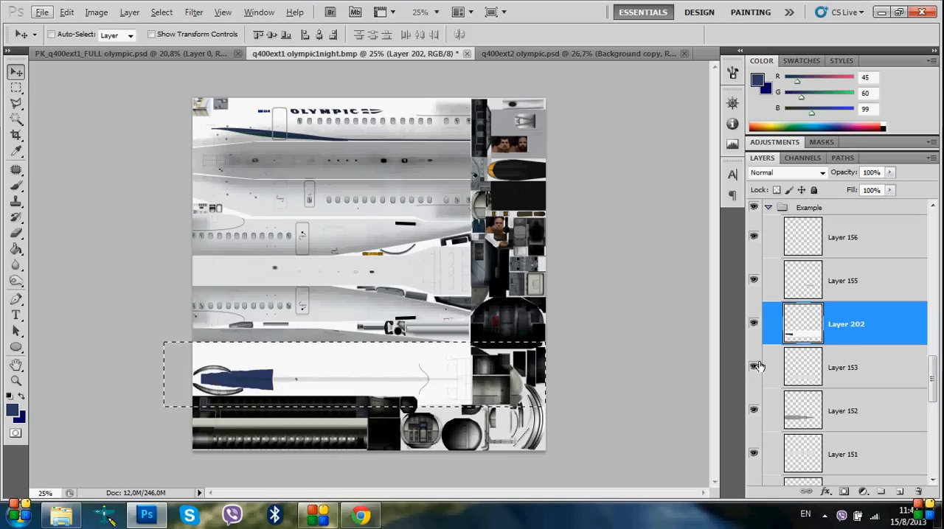
Turn on the Mapping layer in the Map Sides group, toggling it to compare the texture with and without outlines
left_click_drag(934, 392, 935, 267)
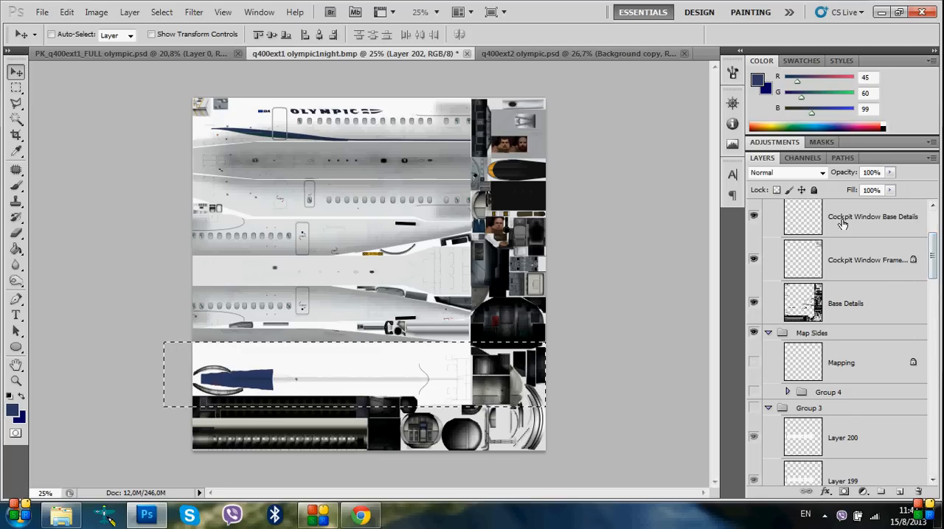
left_click(753, 364)
left_click(753, 363)
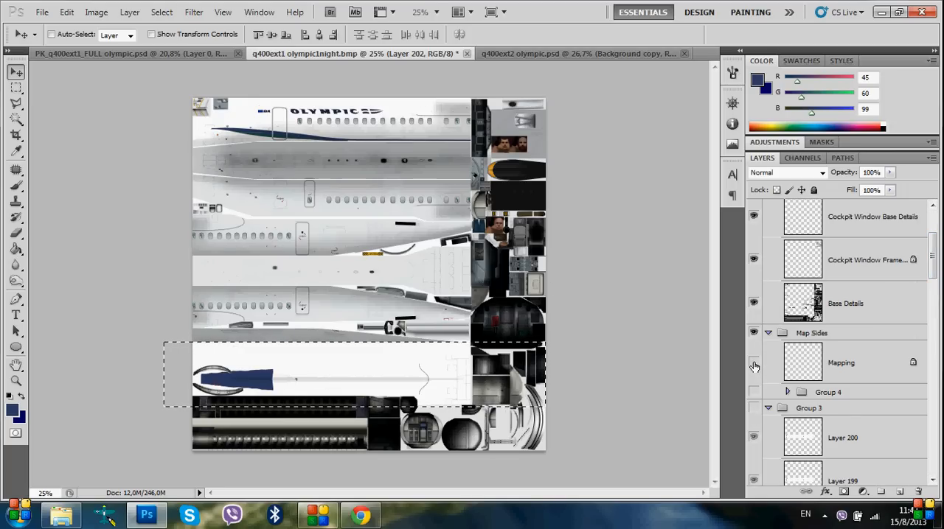
left_click(753, 364)
left_click(753, 364)
left_click(753, 363)
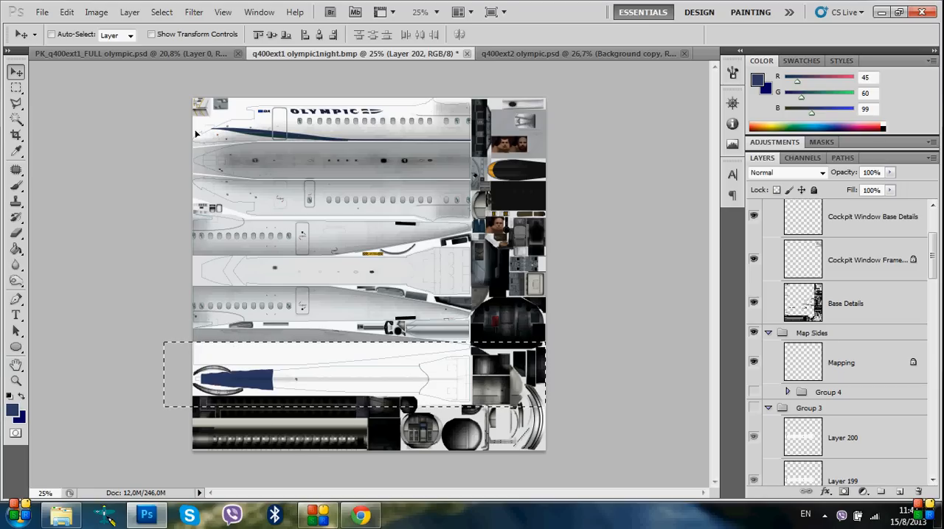
Toggle the visibility of the Map Sides group and of Group 4 to compare the mapping outlines
left_click(754, 336)
left_click(754, 336)
left_click(753, 337)
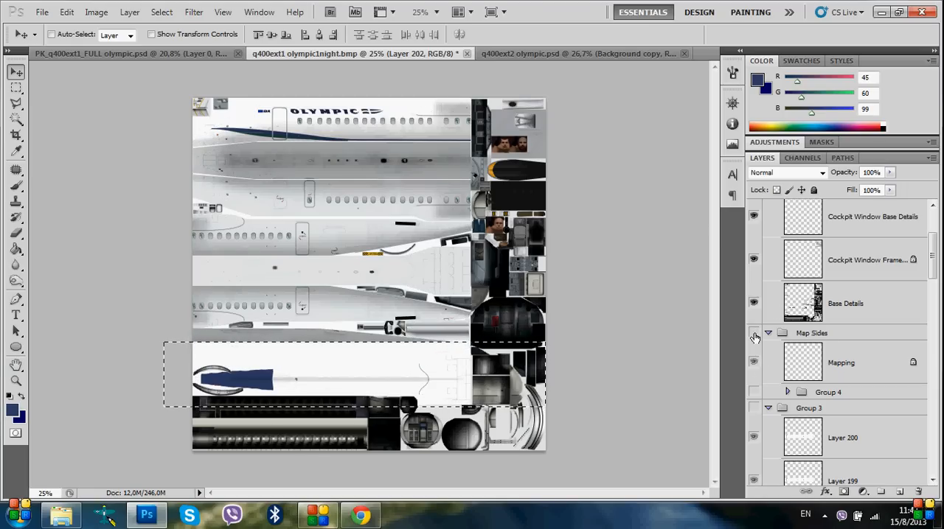
left_click(755, 392)
left_click(755, 392)
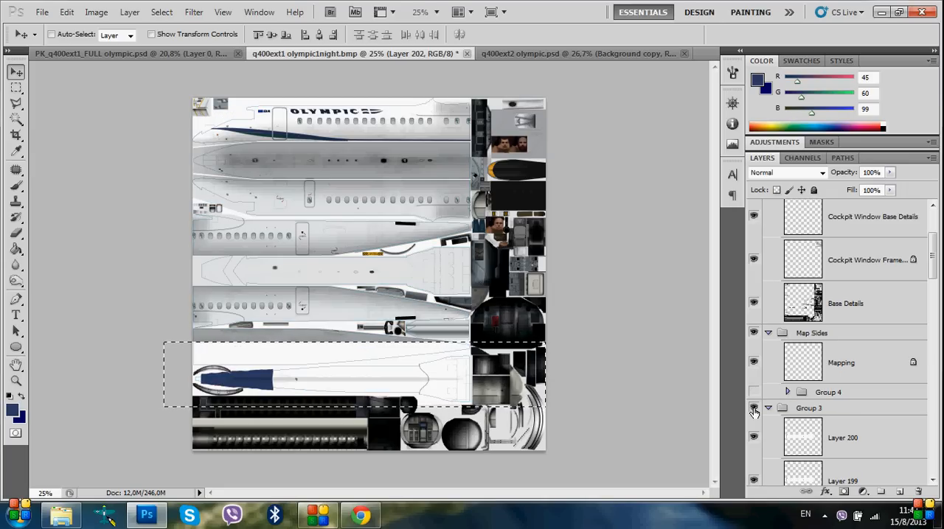
Show Group 3 with the complete Olympic livery, toggling it to compare with the partly transferred version
left_click(754, 408)
left_click(753, 410)
left_click(753, 410)
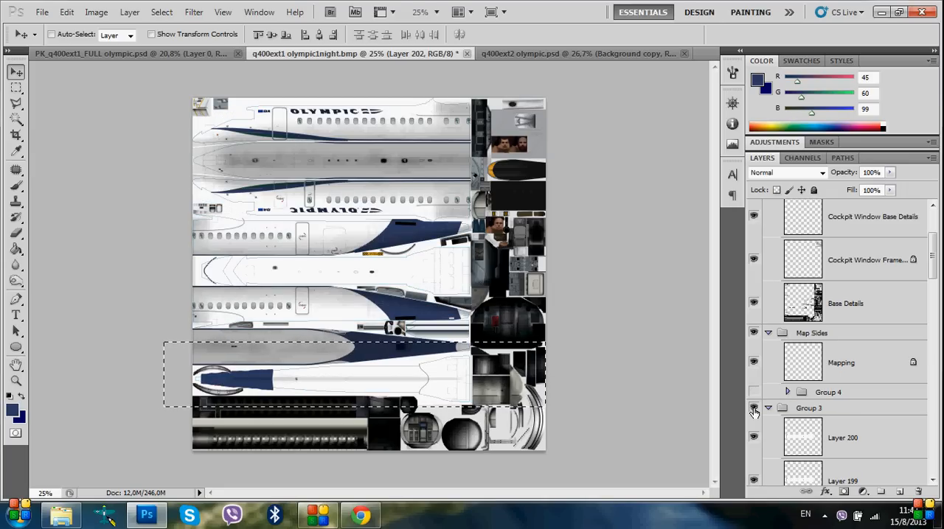
left_click(754, 410)
left_click(754, 410)
Hide the Example group and collapse it in the layer list
left_click_drag(933, 268, 933, 365)
left_click(754, 360)
left_click(768, 360)
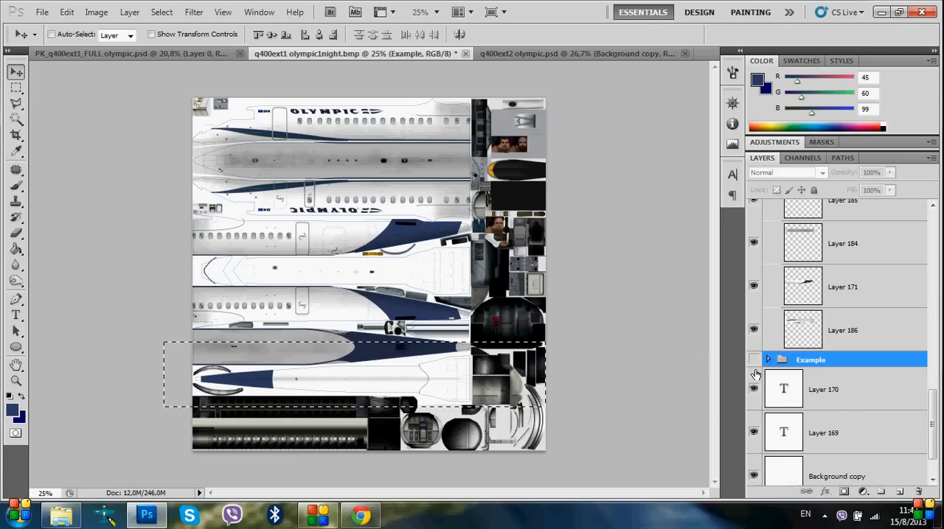
Hide the Map Sides group and the Marks layer in Group 2
scroll(778, 312, "up", 3)
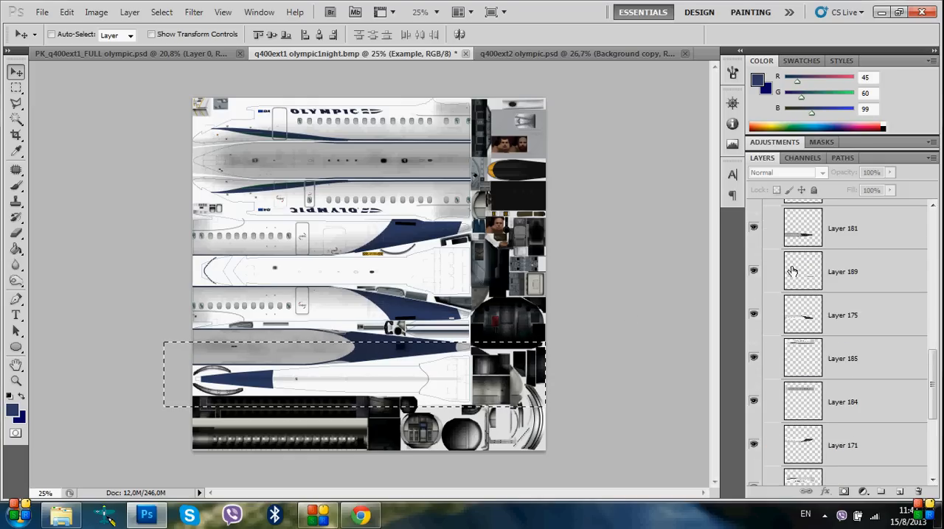
scroll(778, 312, "up", 3)
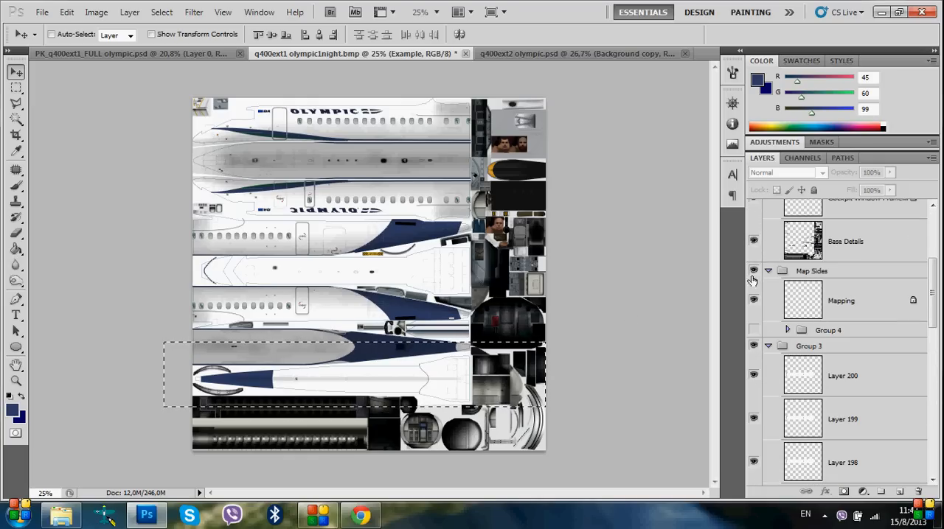
left_click(753, 271)
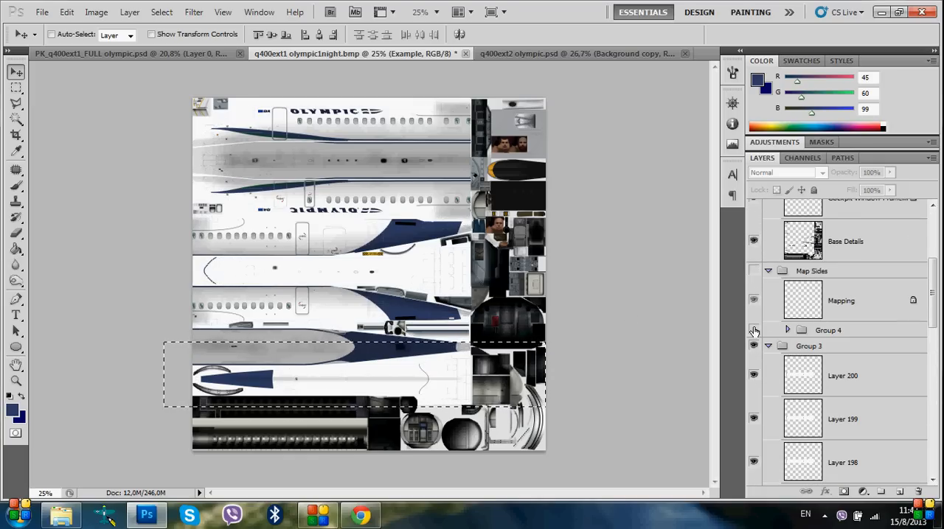
scroll(755, 332, "up", 2)
scroll(803, 383, "up", 1)
scroll(804, 378, "up", 1)
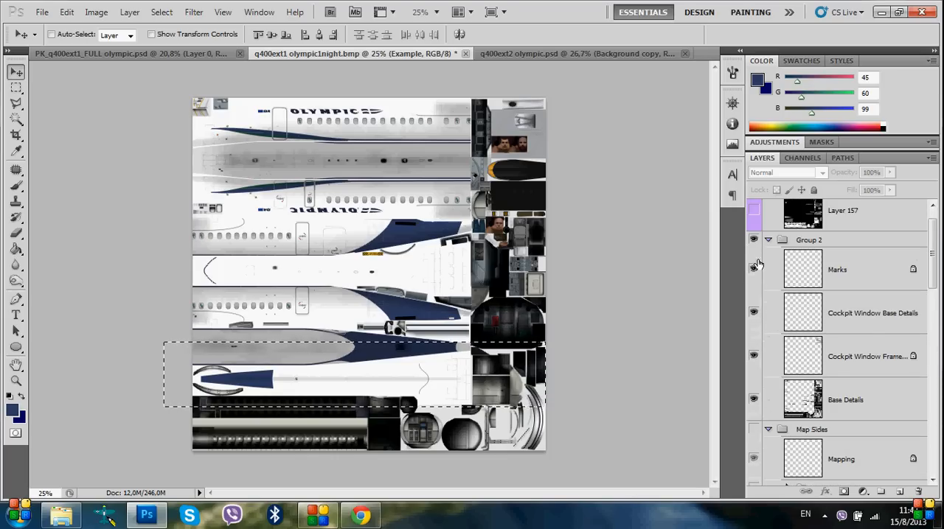
left_click(754, 271)
Examine the numbered mark on the grey fuselage strip up close while toggling the Marks layer's visibility
scroll(338, 172, "up", 5)
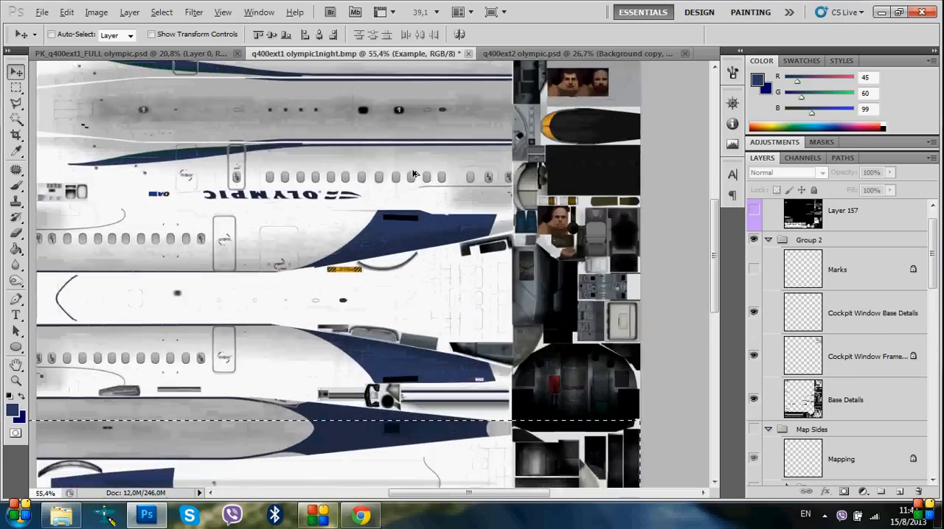
scroll(356, 117, "up", 4)
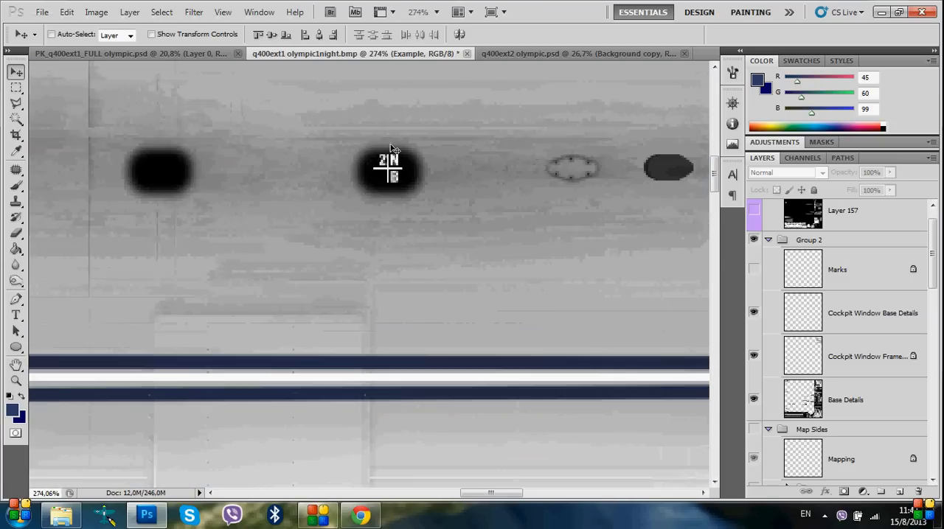
left_click(754, 270)
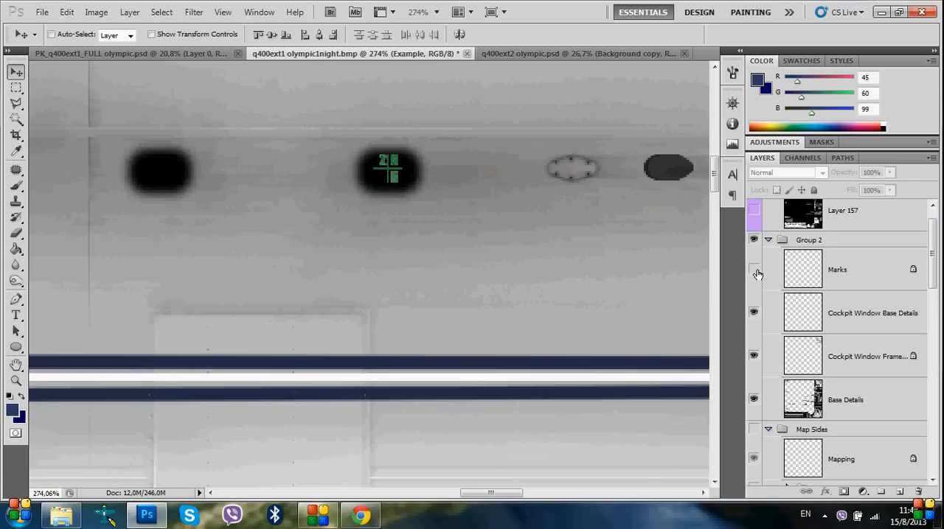
scroll(361, 269, "down", 5)
scroll(362, 274, "down", 3)
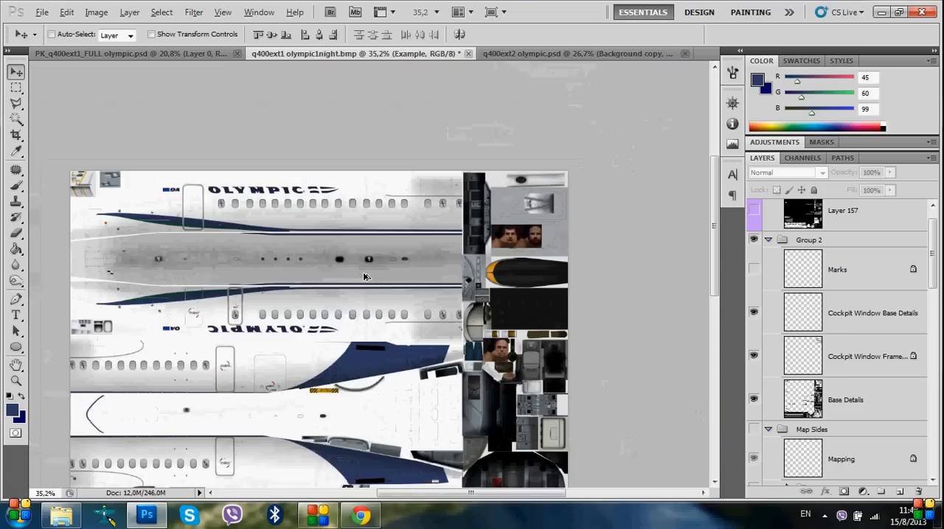
left_click(813, 222, "ctrl")
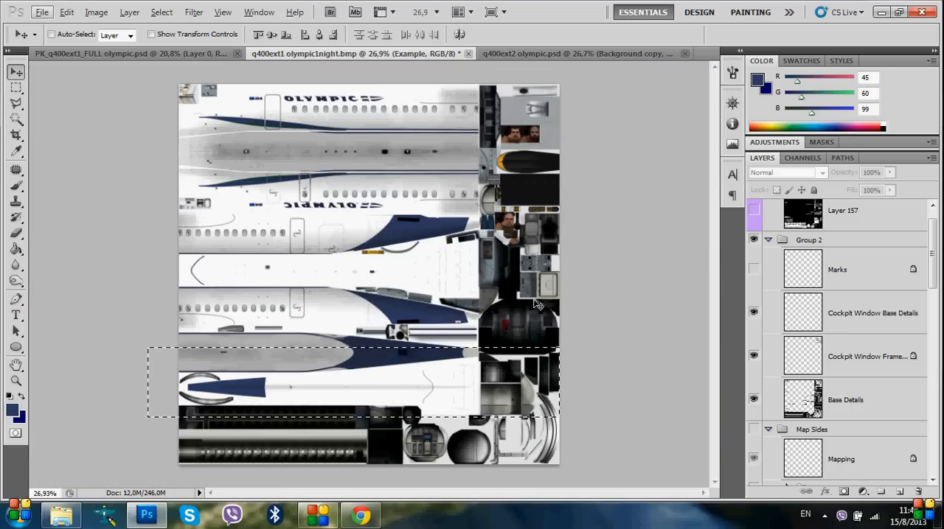
Switch to q400ext2 olympic.psd and toggle the Map layer off and on to compare its outlines on the texture
left_click(525, 56)
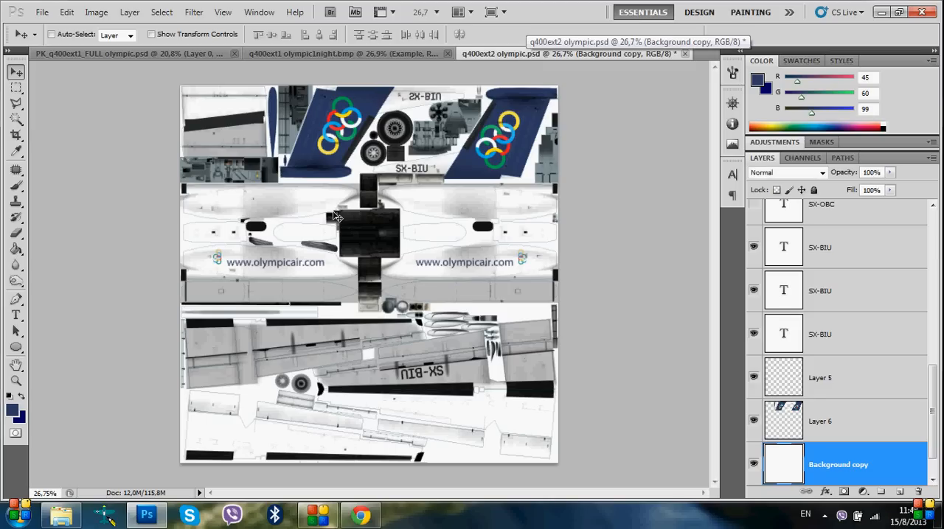
scroll(336, 216, "down", 1)
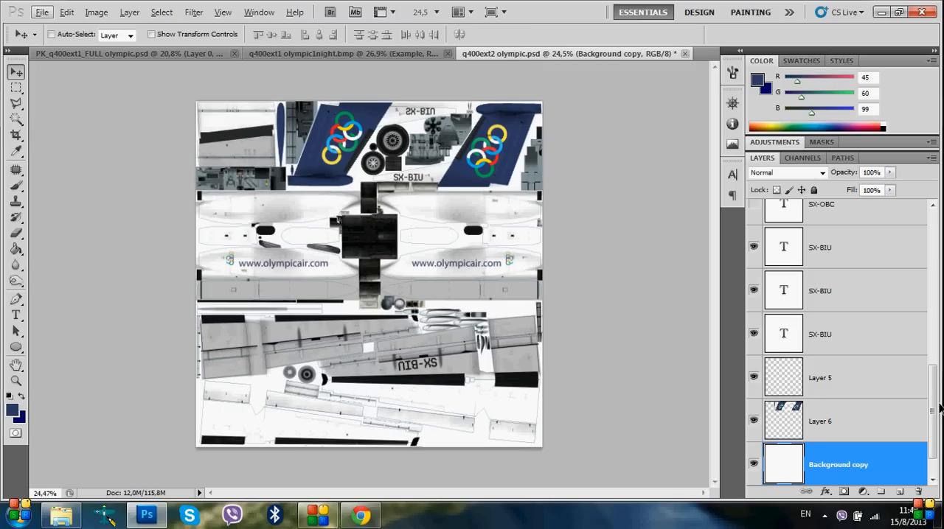
left_click_drag(933, 413, 932, 254)
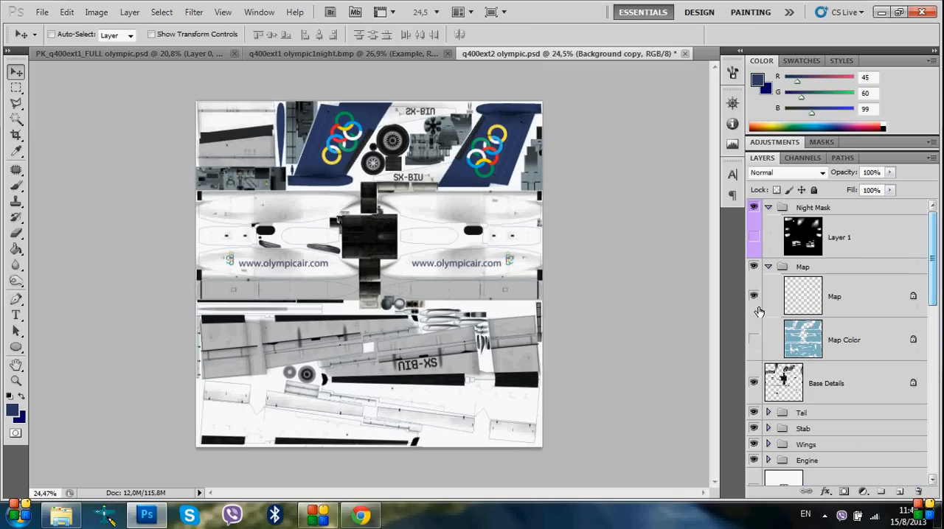
left_click(751, 297)
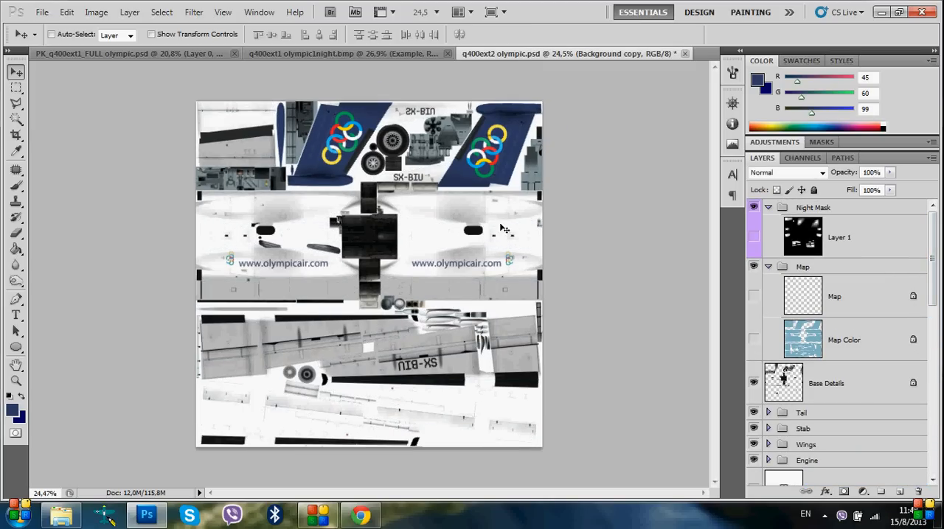
left_click(753, 298)
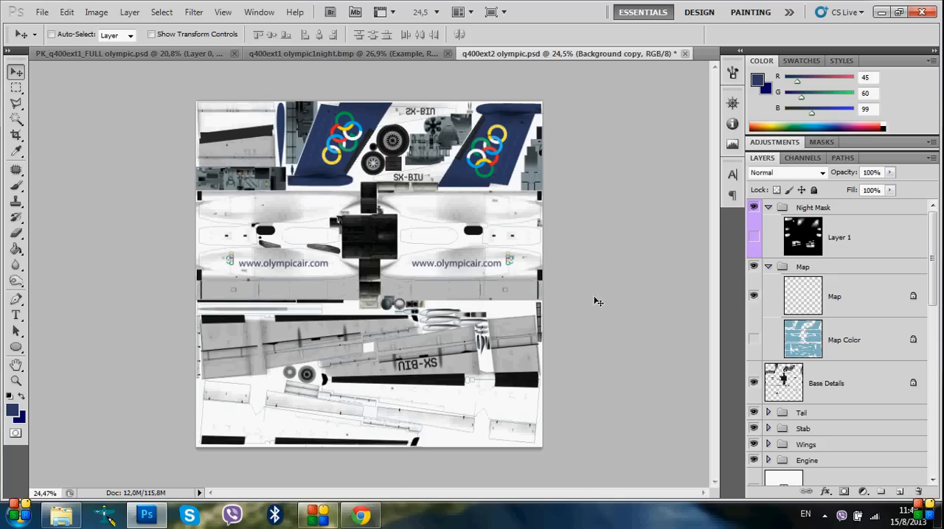
scroll(519, 288, "down", 3)
scroll(335, 204, "up", 1)
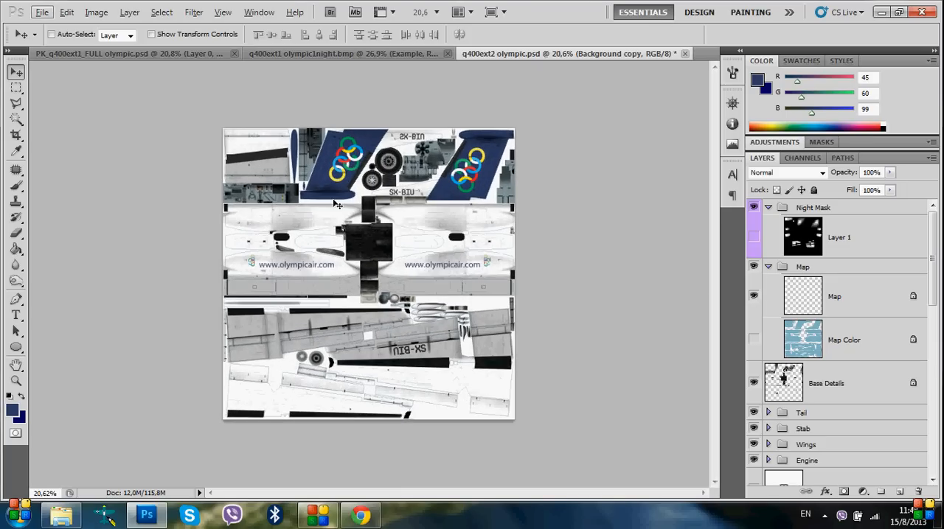
Switch to PK_q400ext1_FULL olympic.psd, clear the selection and step back in history to restore its separate layers
left_click(101, 53)
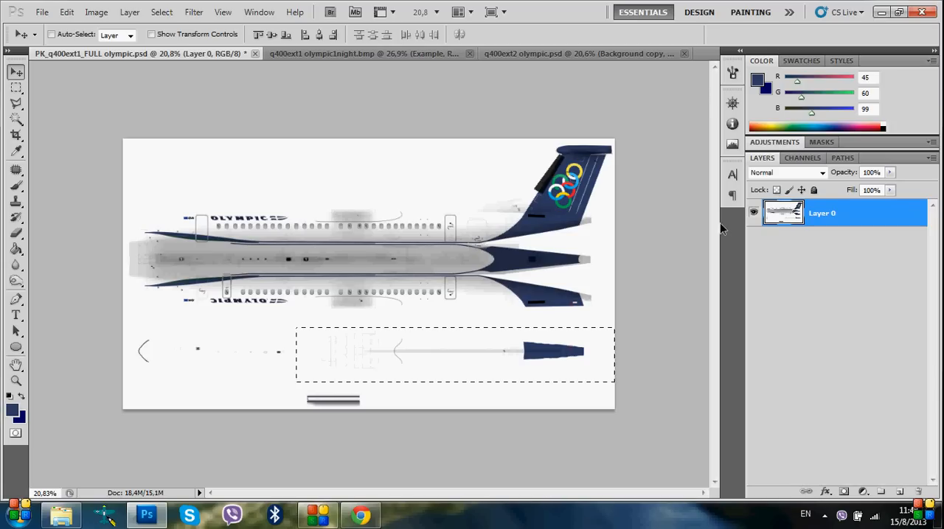
key("ctrl+d")
key("ctrl+alt+z")
key("ctrl+alt+z")
key("ctrl+alt+z")
key("ctrl+alt+z")
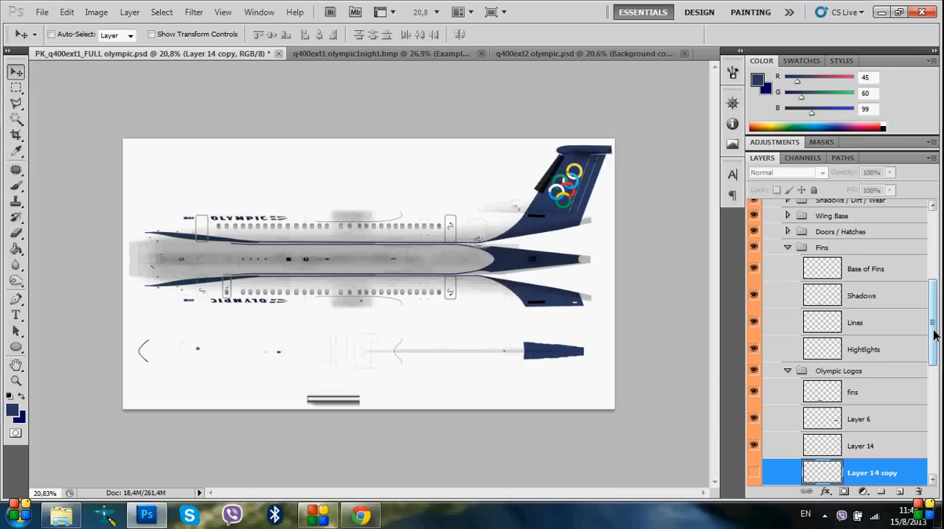
Hide the Tail Scheme With Fuselage layer above the Fuselage group
left_click_drag(933, 336, 931, 262)
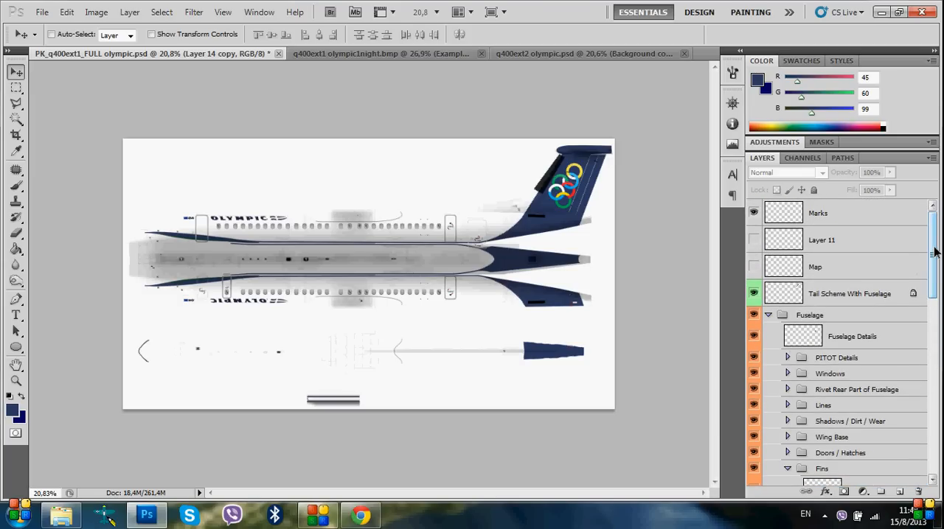
mouse_move(934, 252)
left_mouse_down()
mouse_move(934, 267)
mouse_move(935, 248)
left_mouse_up()
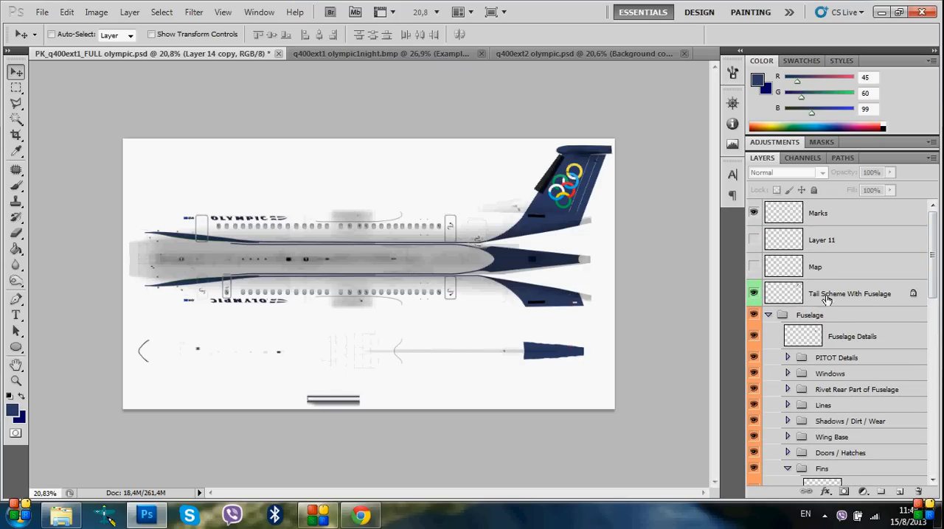
left_click(753, 295)
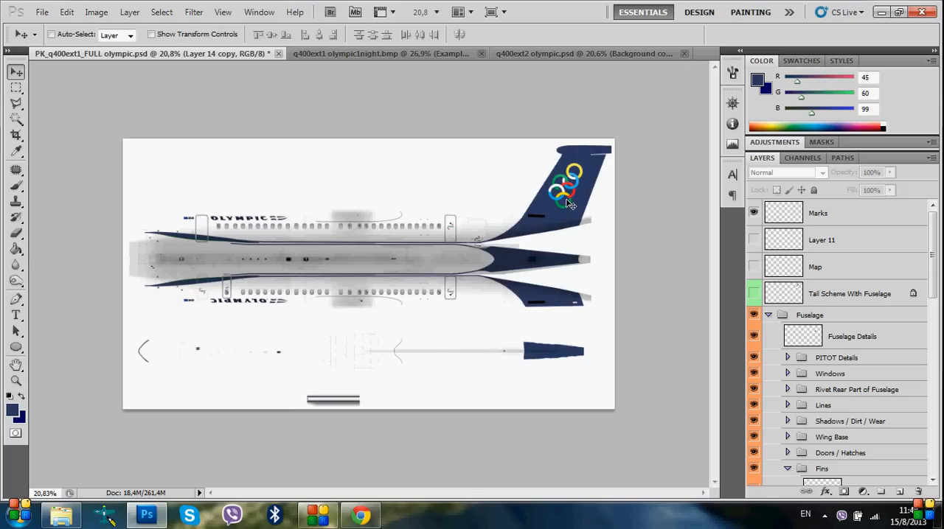
Examine the rear fuselage and tail root up close with the Tail Scheme With Fuselage layer shown and hidden
left_click(16, 87)
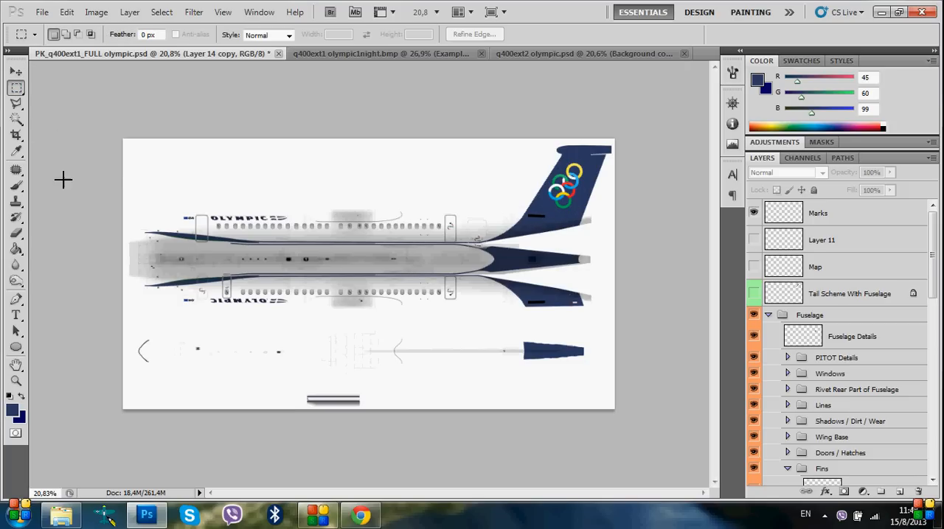
left_click_drag(259, 246, 489, 253)
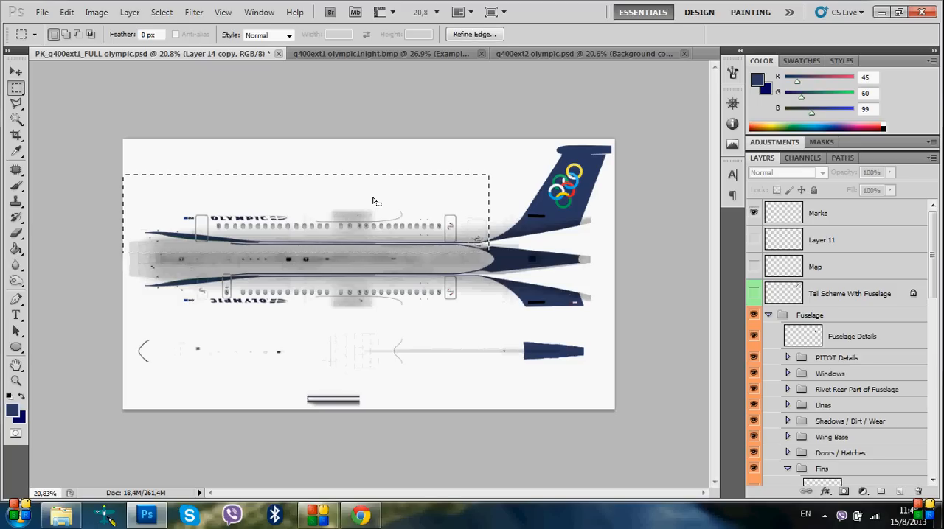
left_click(334, 120)
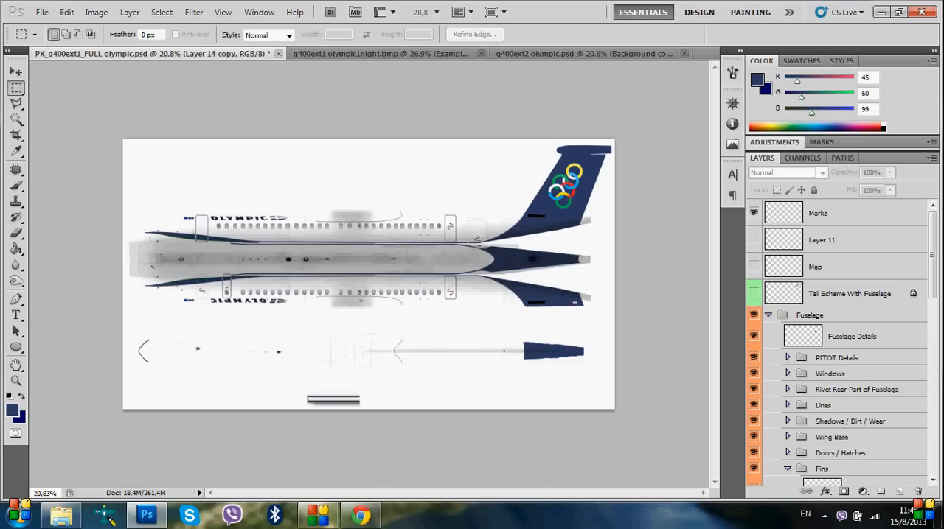
scroll(535, 227, "up", 5)
scroll(599, 208, "right", 2)
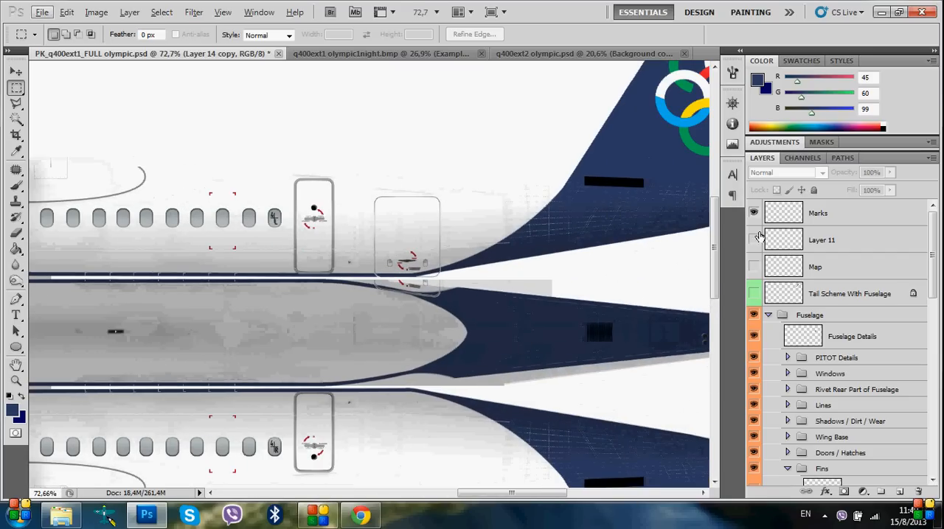
left_click(754, 293)
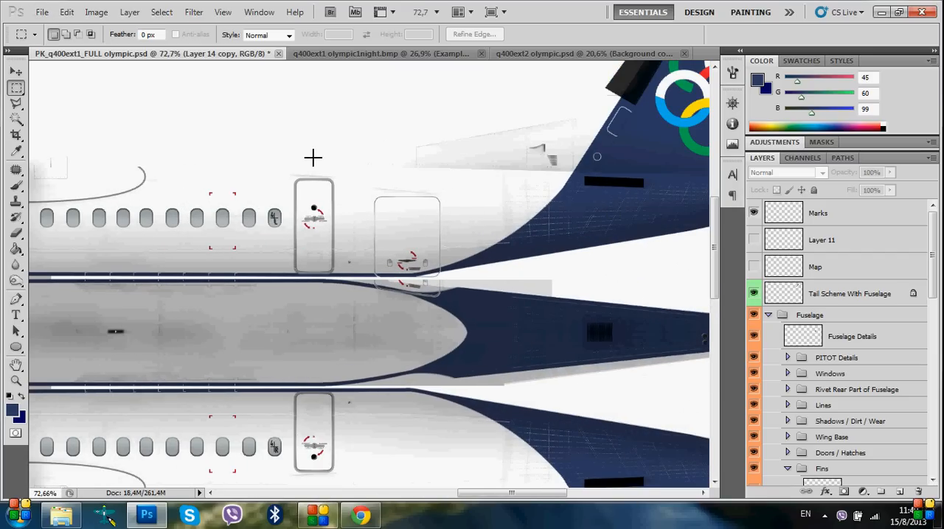
left_click_drag(298, 112, 462, 189)
left_click(755, 294)
scroll(491, 270, "down", 5)
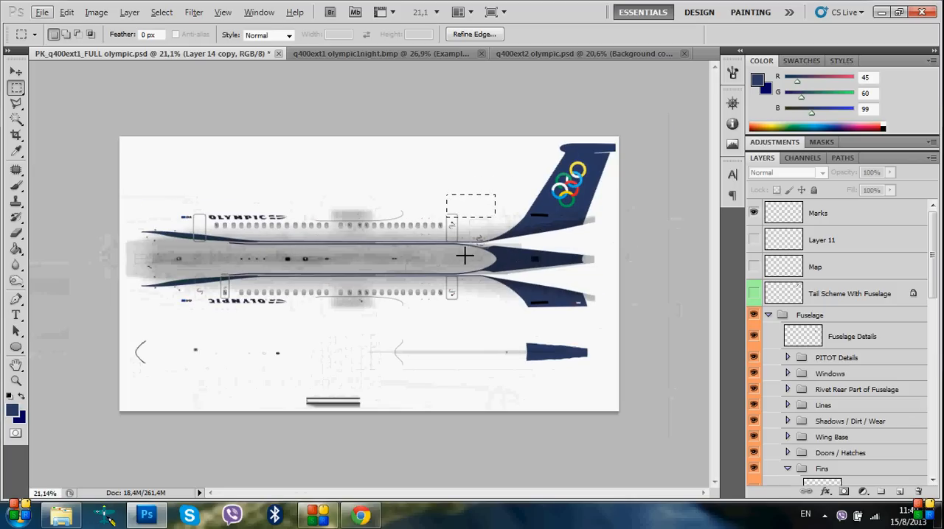
Select the blue tail fin with its Olympic rings using a rectangular marquee that extends to the canvas edge
left_click(469, 146)
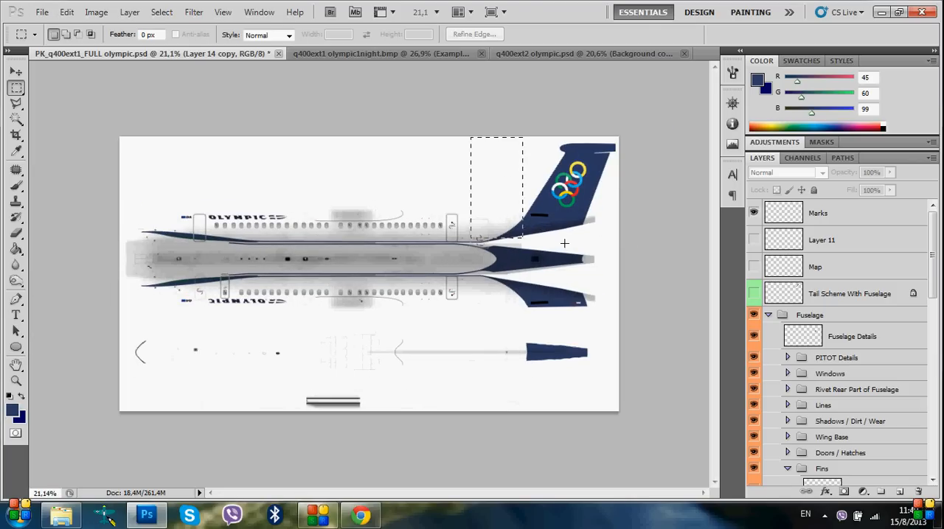
left_click_drag(573, 239, 620, 228)
left_click(596, 165)
left_click_drag(470, 219, 470, 219)
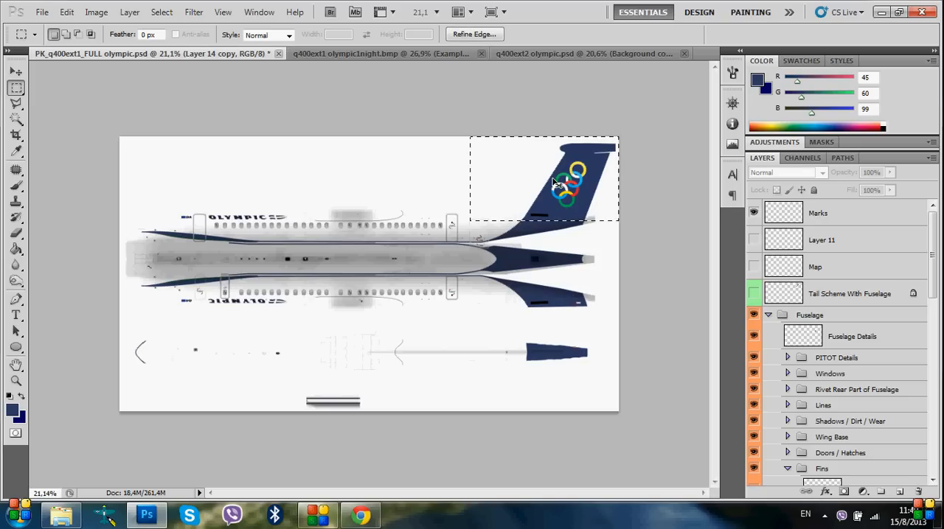
Hide Layer 6 in q400ext2 olympic.psd, paste the clipboard content above Background copy and undo that paste
left_click(582, 56)
scroll(840, 427, "down", 1)
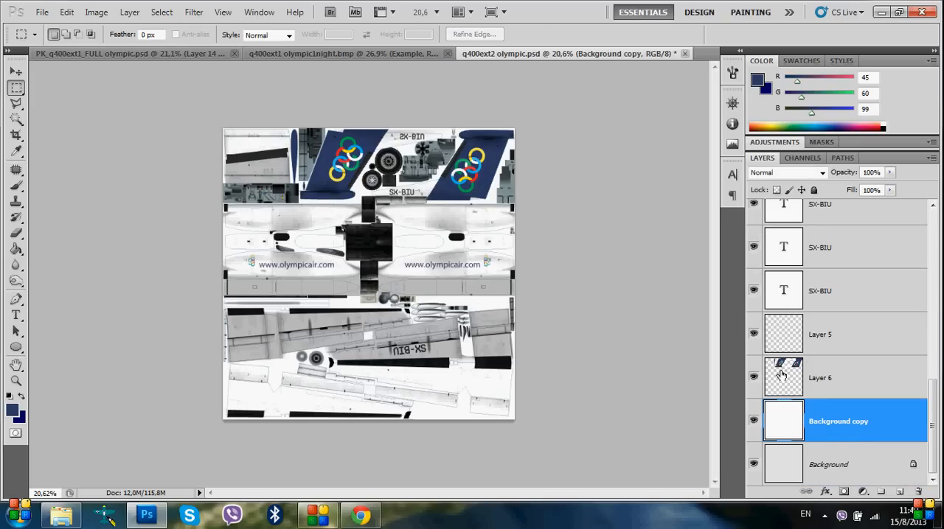
left_click(753, 378)
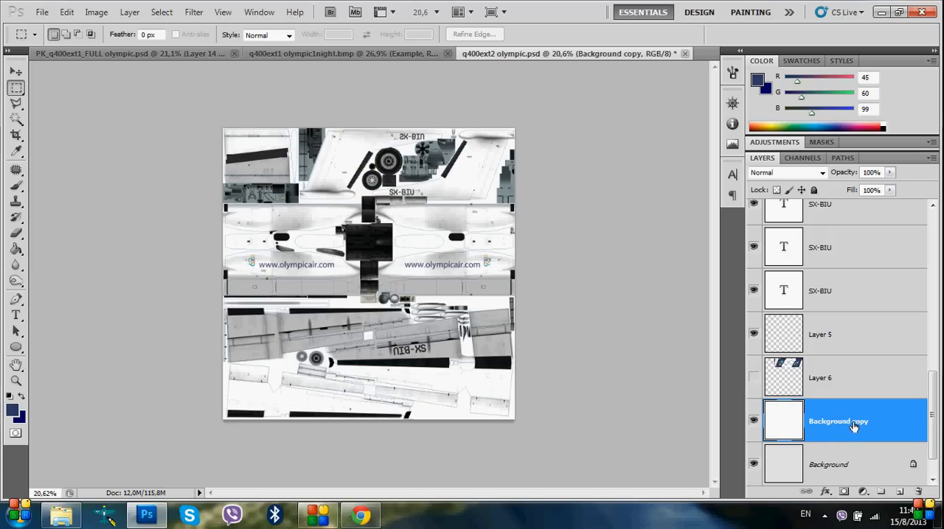
key("ctrl+v")
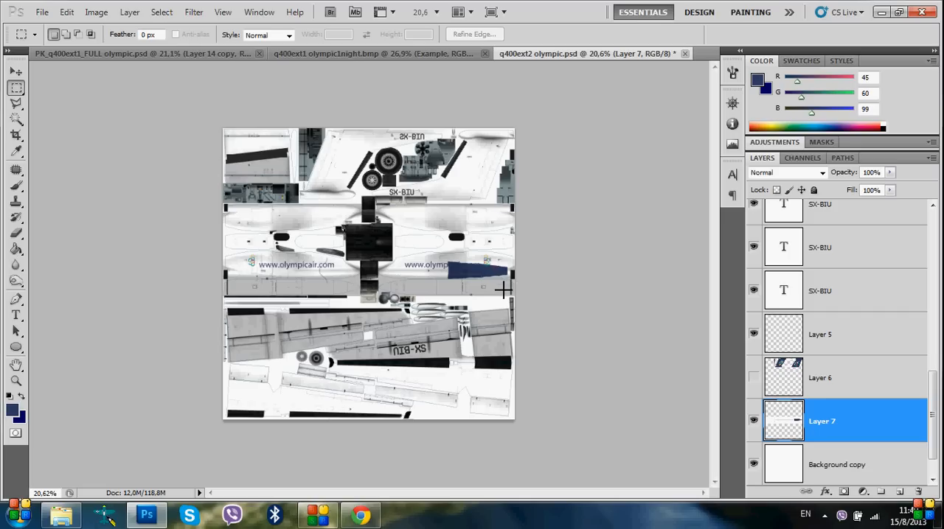
key("ctrl+z")
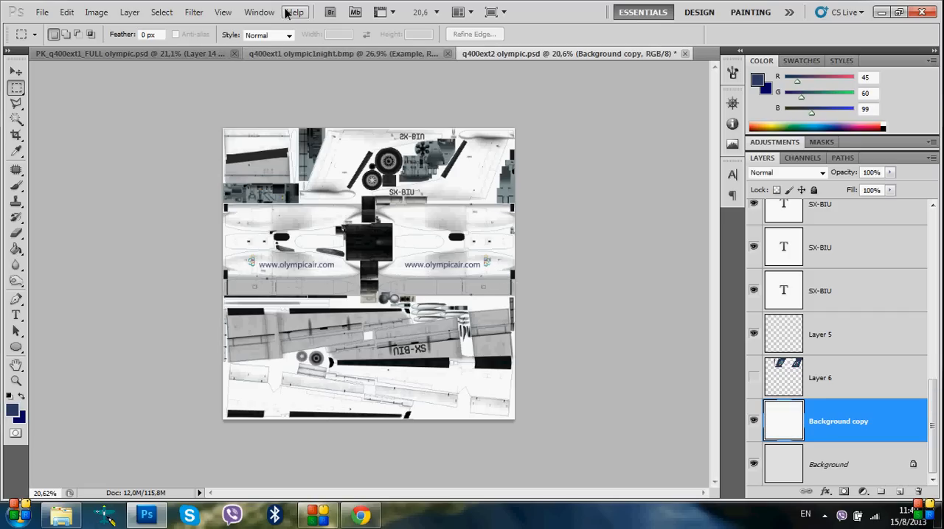
Return to PK_q400ext1_FULL olympic.psd, flatten the image and copy the selected tail fin area
left_click(201, 54)
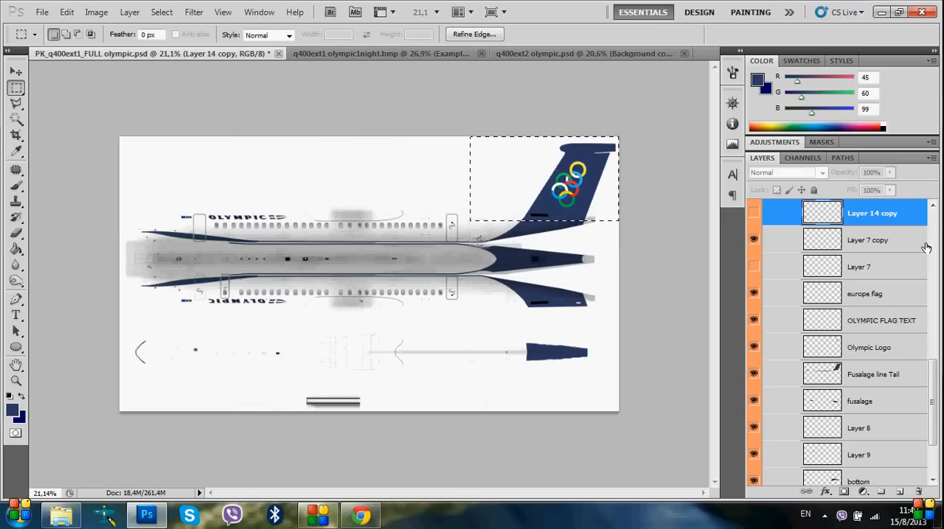
left_click(835, 377)
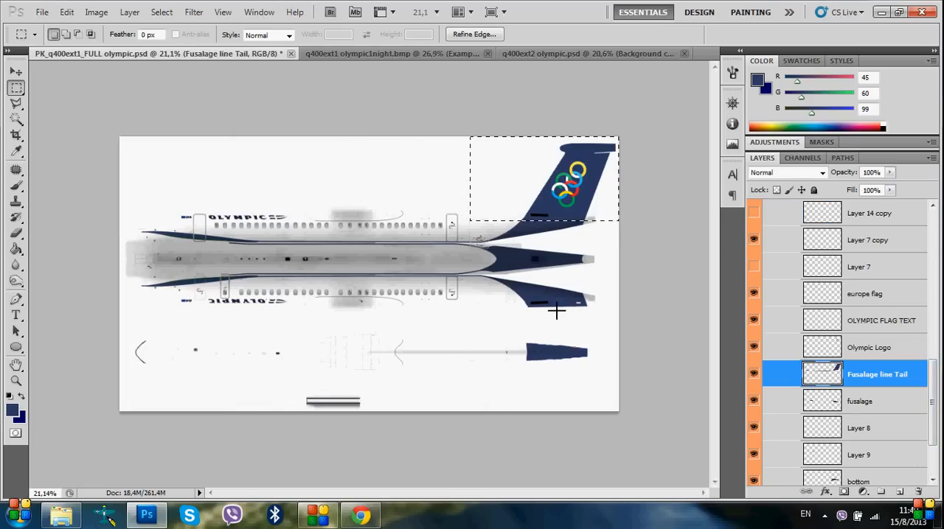
right_click(890, 345)
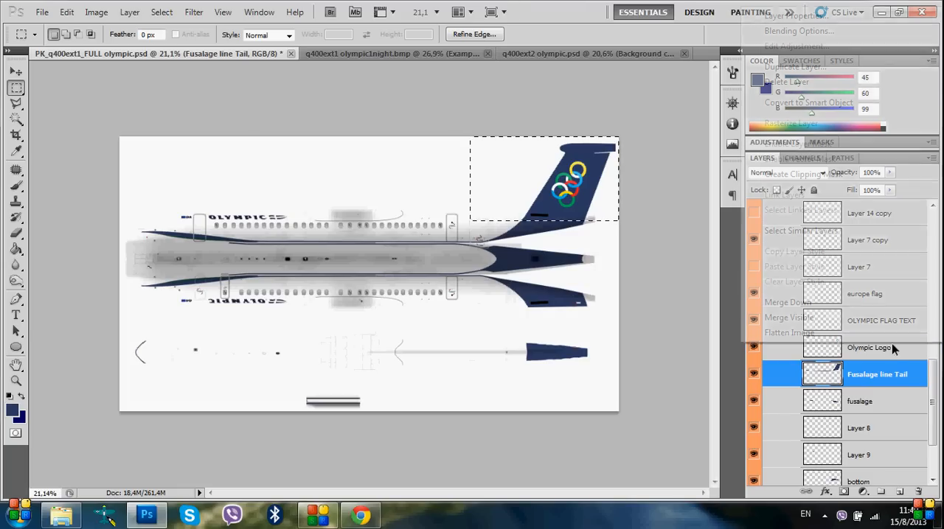
left_click(796, 337)
left_click(445, 202)
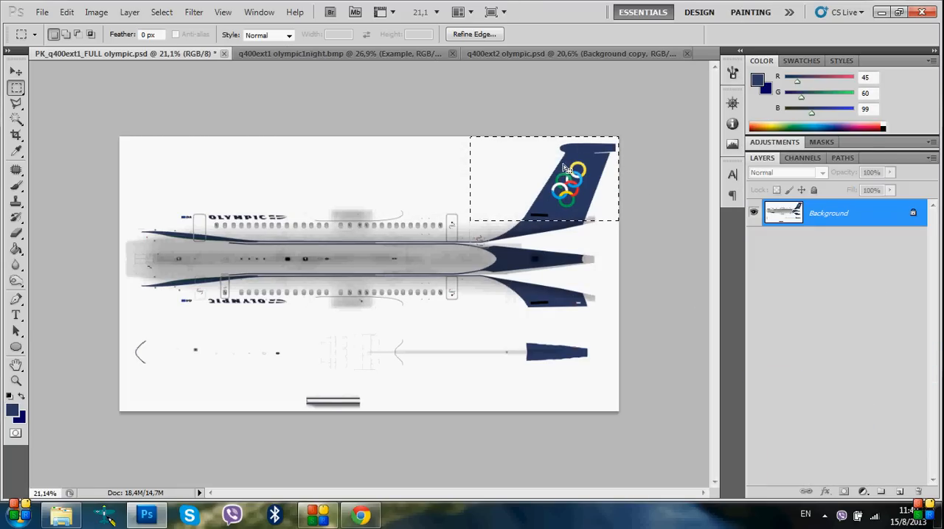
Paste the tail fin into q400ext2 olympic.psd above Background copy and move it over the texture's right-hand fin
left_click(505, 54)
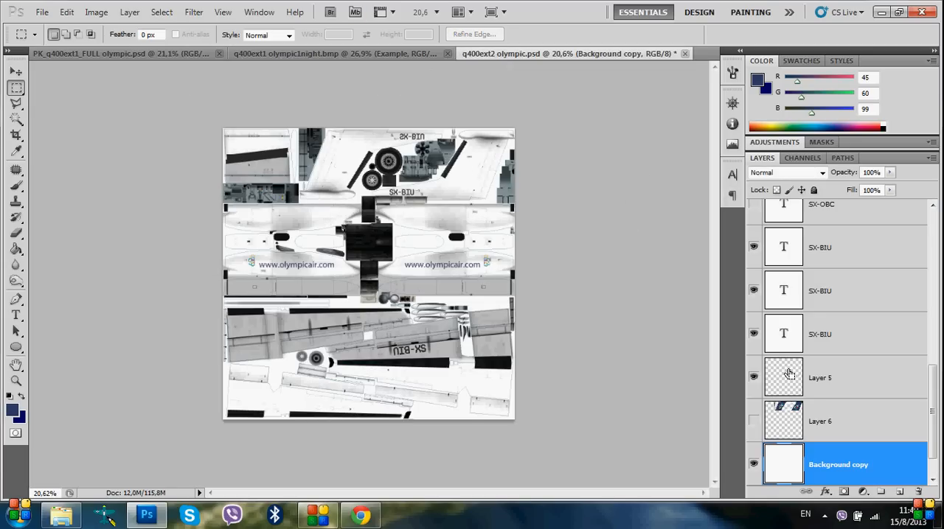
key("ctrl+v")
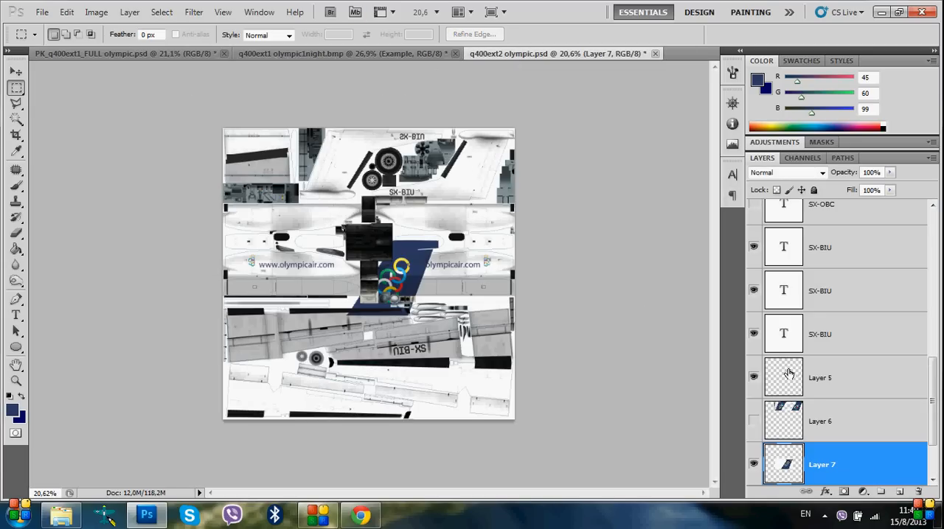
left_click(785, 465, "ctrl")
left_click(16, 71)
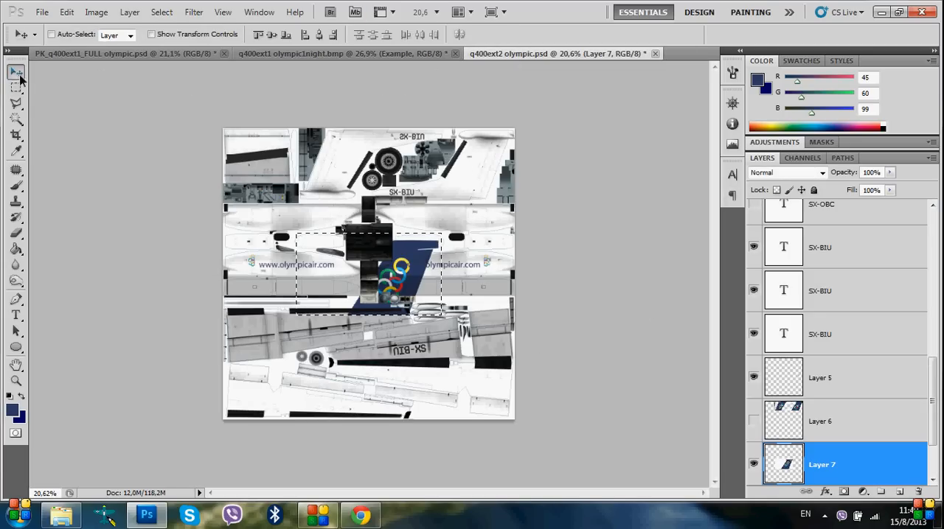
left_click_drag(323, 249, 396, 153)
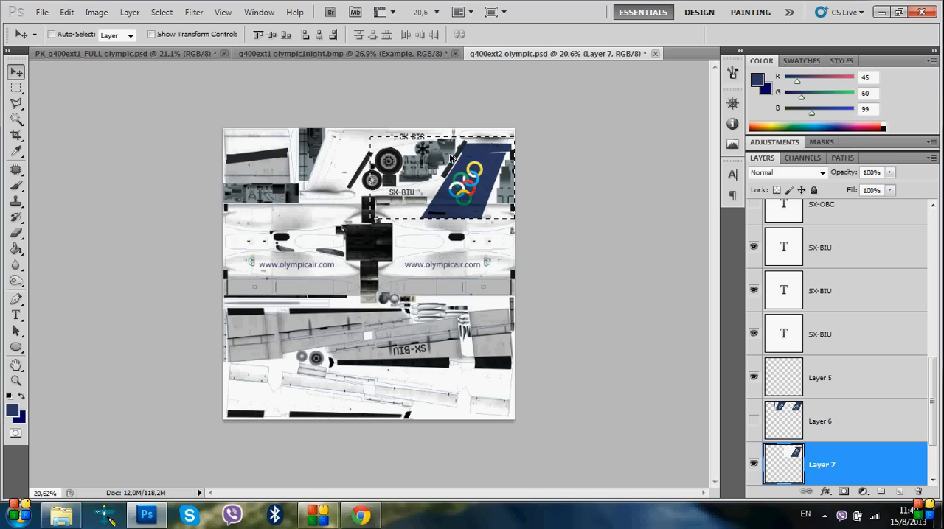
Align the pasted tail fin precisely with the blue mapping outlines of the fin and its top section, and clear the selection
scroll(548, 156, "up", 5)
scroll(547, 156, "up", 5)
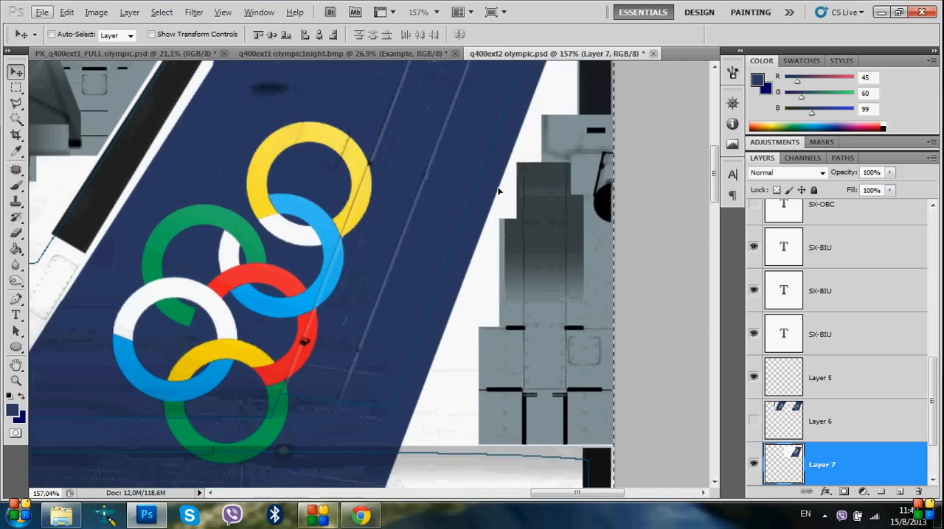
scroll(498, 192, "down", 5)
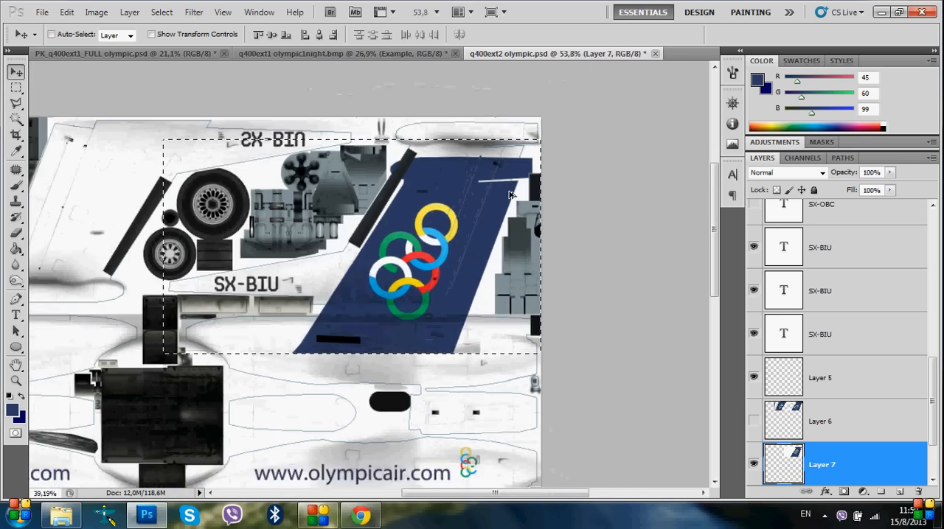
scroll(521, 191, "up", 2)
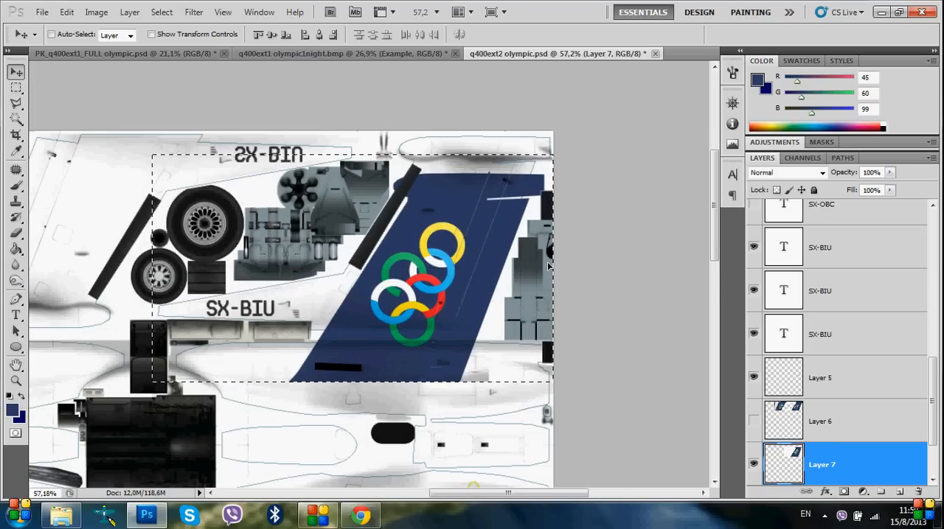
scroll(521, 231, "left", 3)
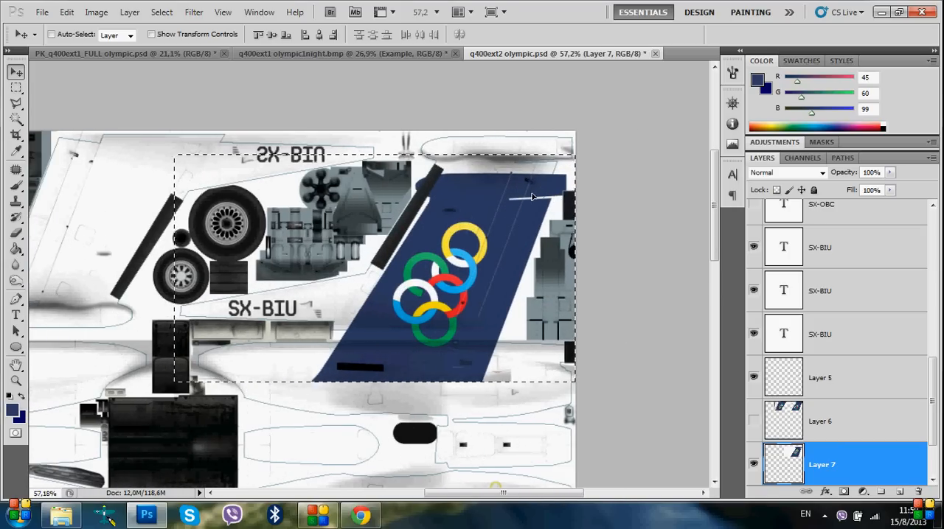
scroll(545, 183, "up", 5)
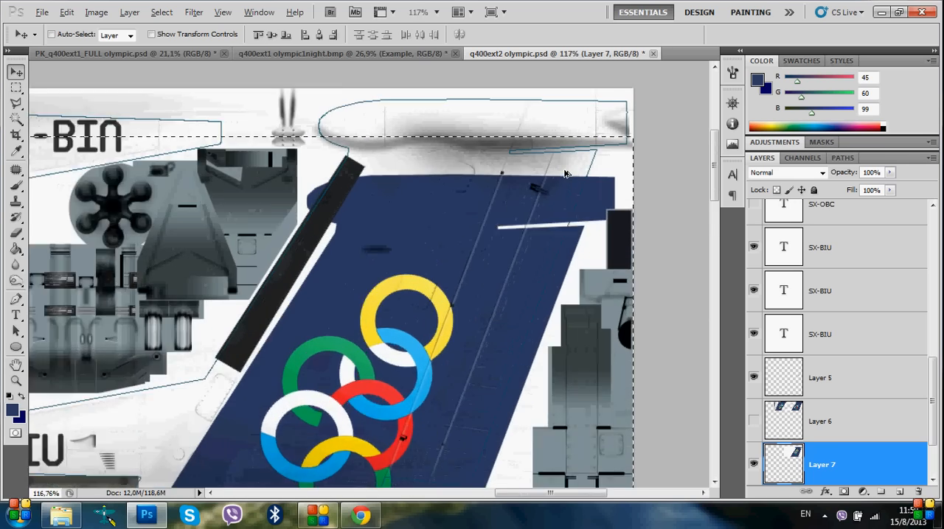
scroll(560, 176, "up", 1)
scroll(573, 178, "up", 3)
left_click_drag(565, 231, 578, 131)
scroll(598, 181, "up", 4)
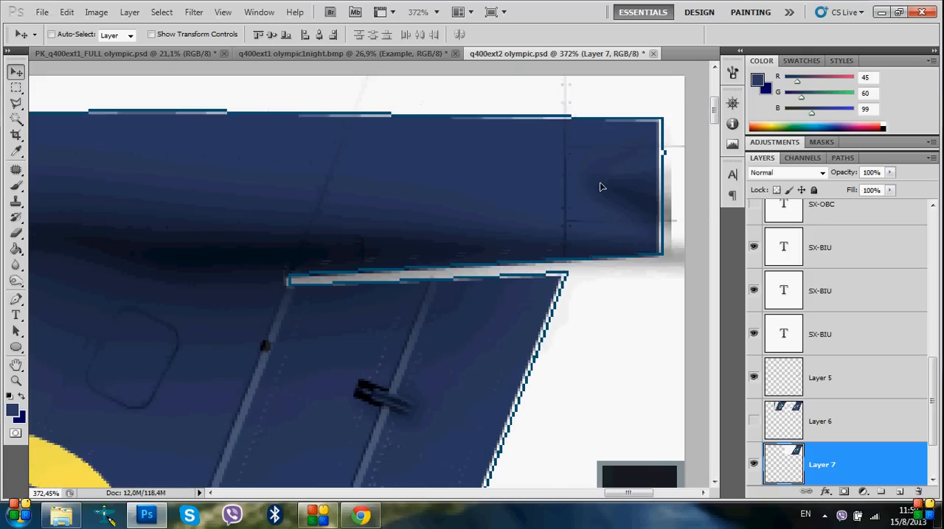
key("ctrl+d")
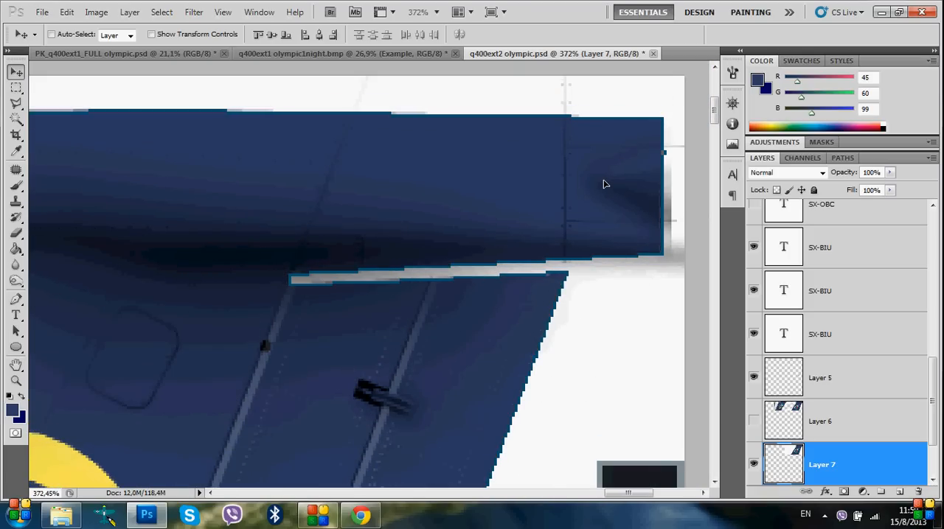
Brush the dark blue over the light gap between the tail fin and its top section on Layer 7
scroll(569, 269, "up", 4)
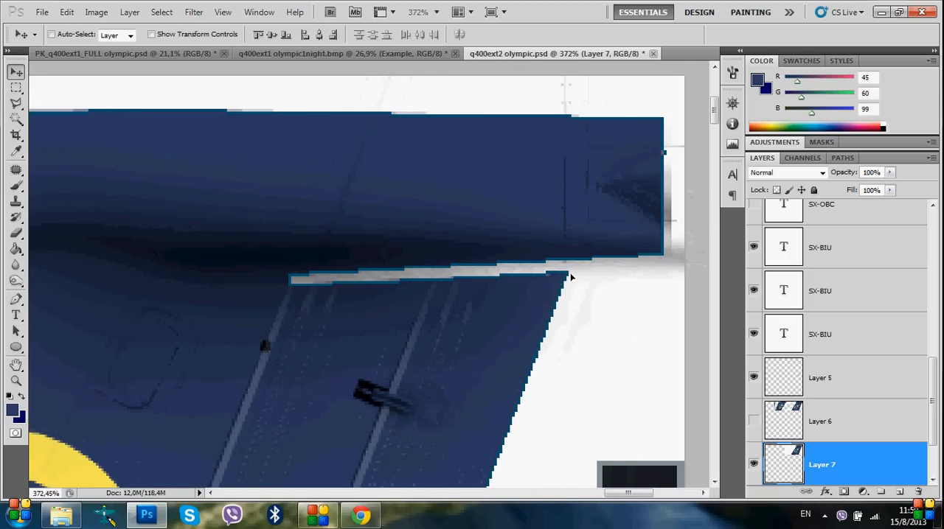
scroll(540, 281, "down", 1)
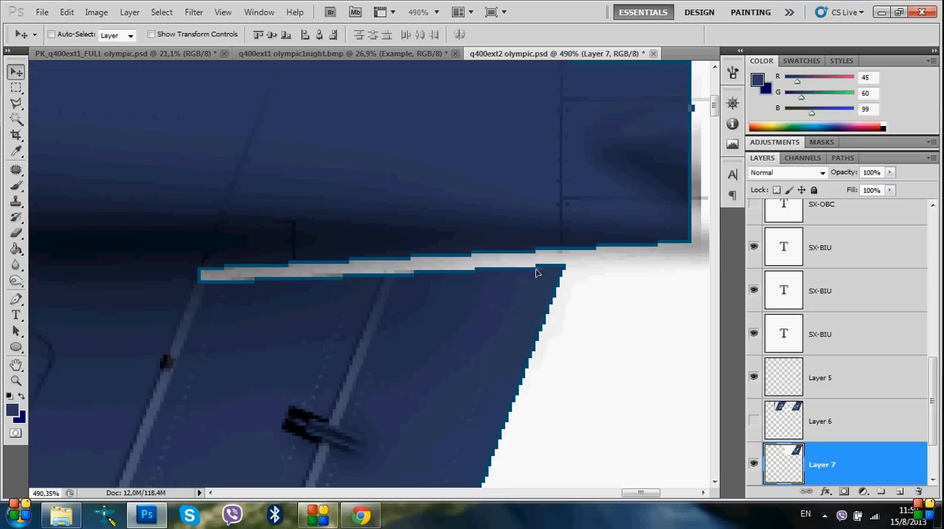
left_click(16, 185)
left_click(518, 247)
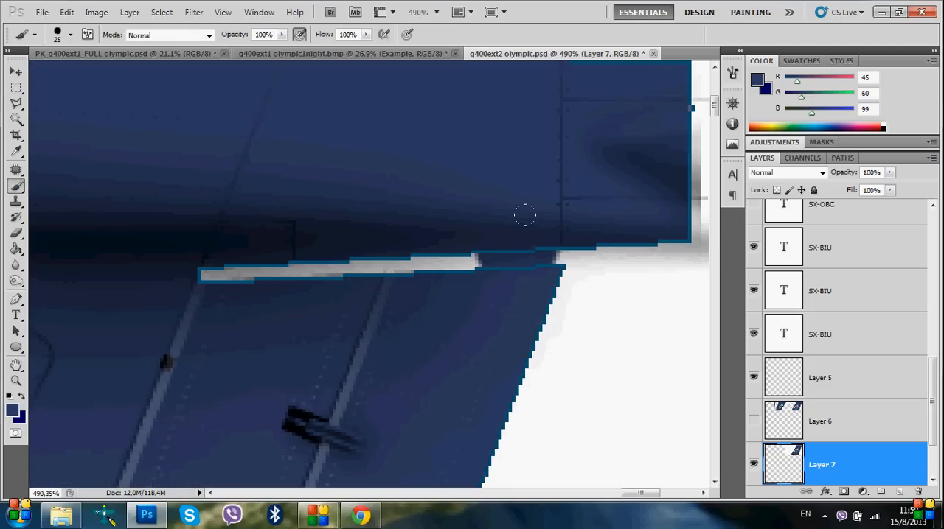
left_click_drag(525, 215, 363, 226)
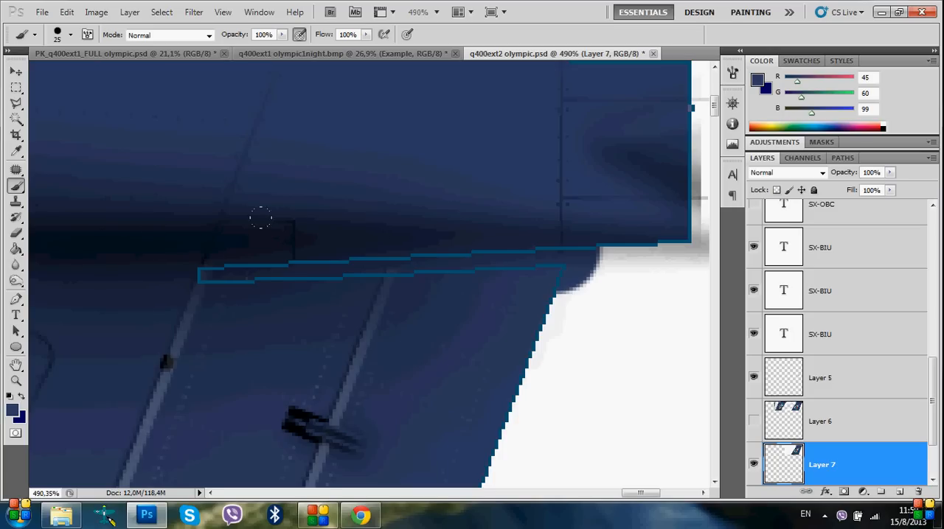
scroll(558, 220, "up", 3)
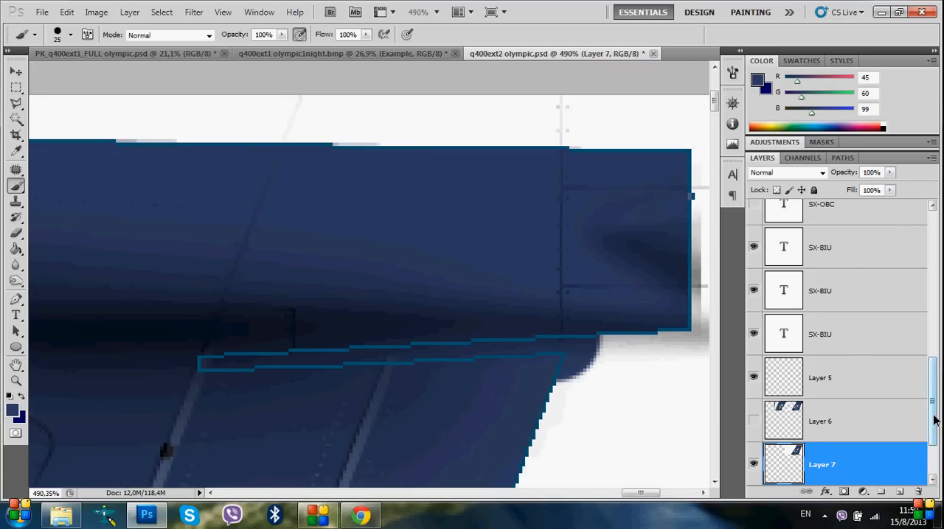
Hide the Tail group, paint the rear end of the fin's top section dark blue past its outline, and show the group again
left_click_drag(934, 420, 930, 256)
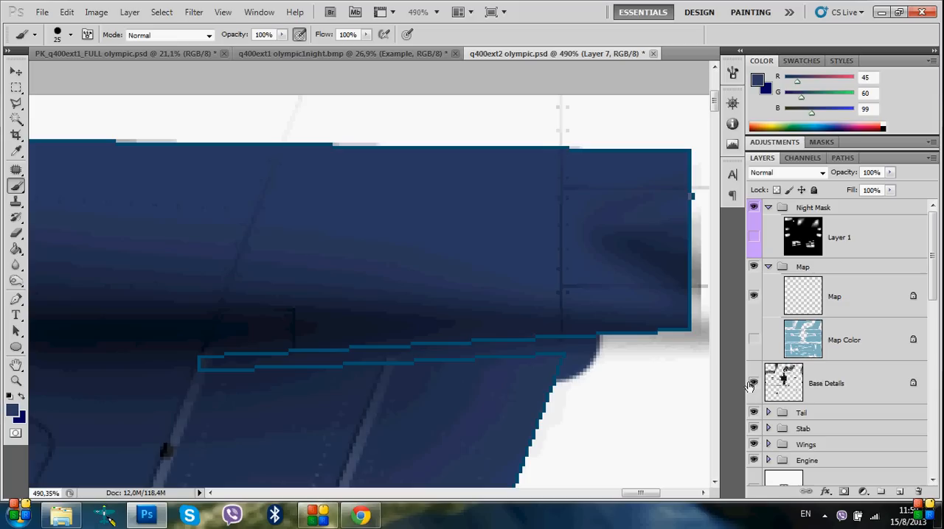
left_click(753, 414)
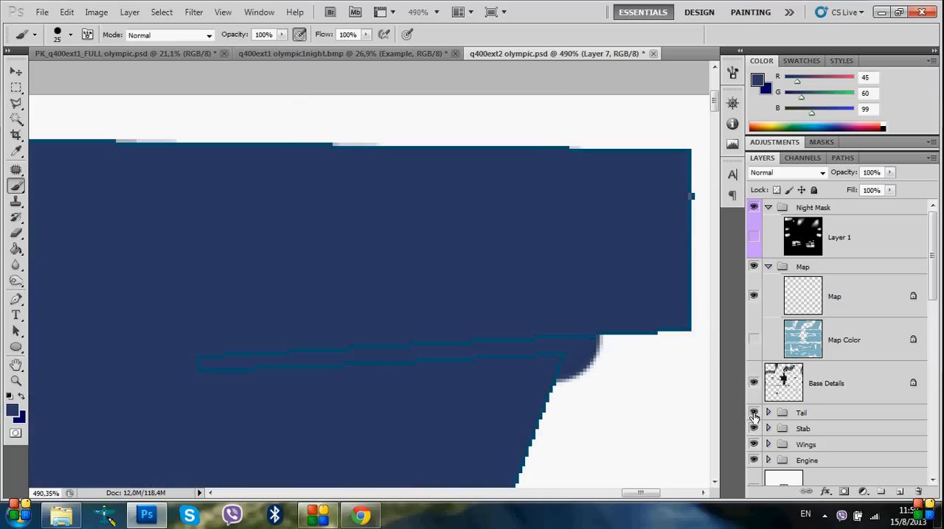
left_click(753, 414)
left_click(753, 415)
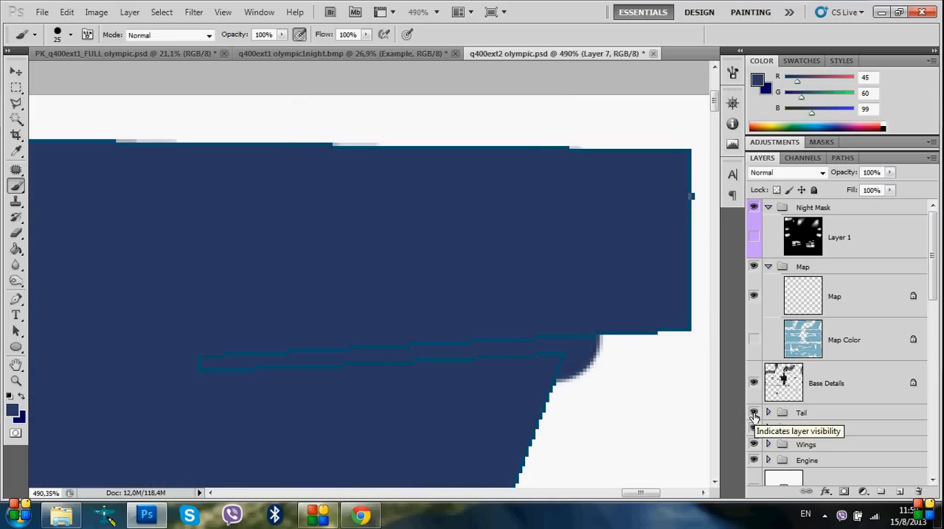
left_click(753, 414)
left_click(753, 415)
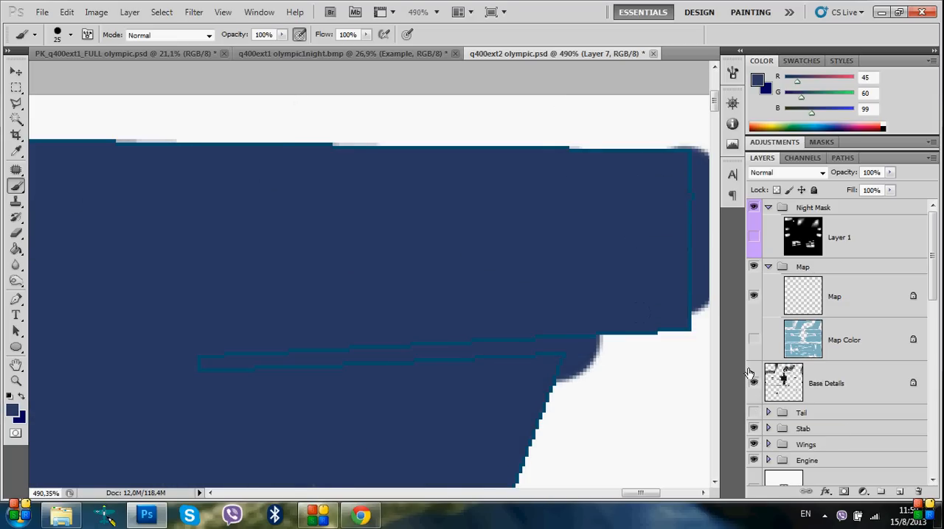
left_click(753, 414)
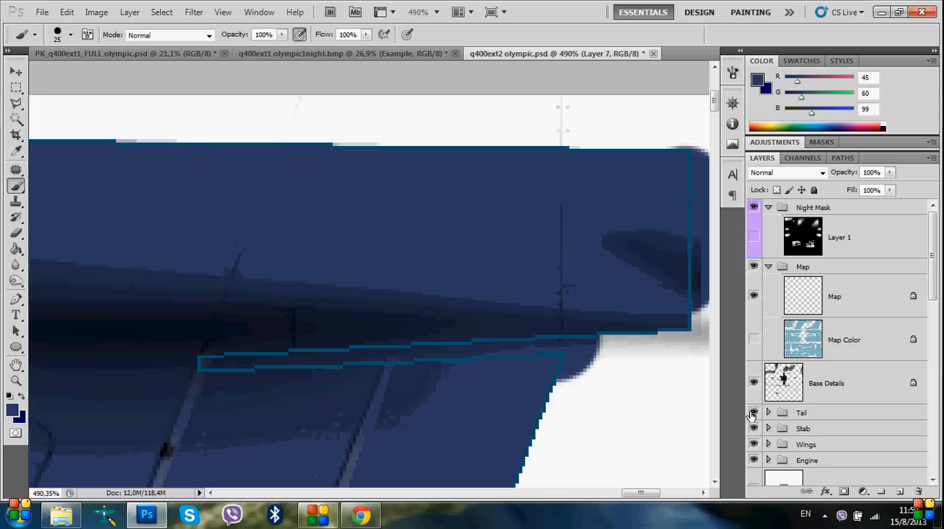
Show the Map Color layer and load its mapped areas as a selection, keeping Layer 7 active
scroll(507, 329, "down", 8)
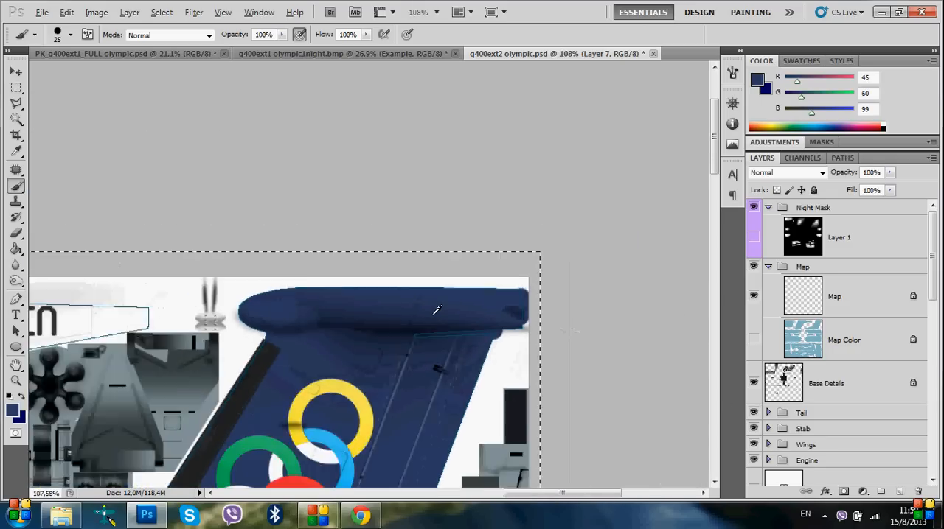
scroll(432, 311, "down", 4)
scroll(457, 303, "left", 4)
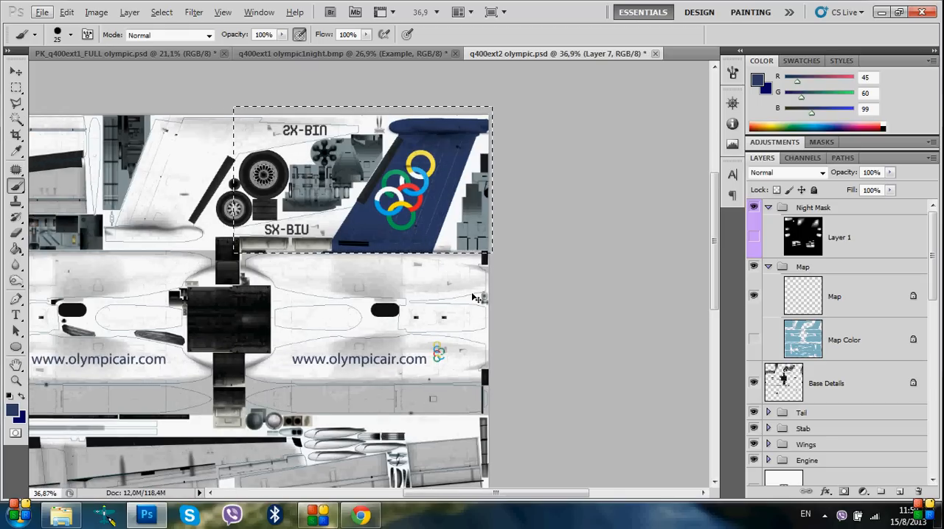
scroll(479, 288, "down", 2)
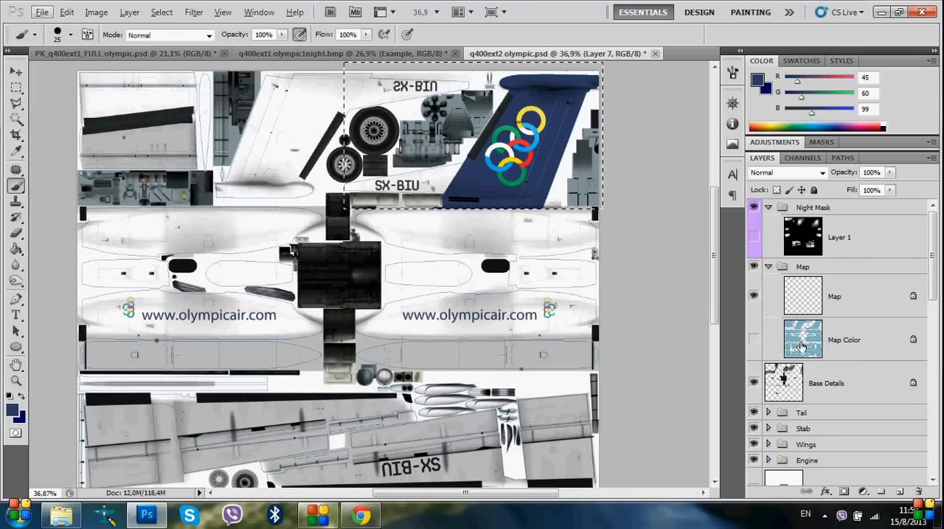
left_click(754, 341)
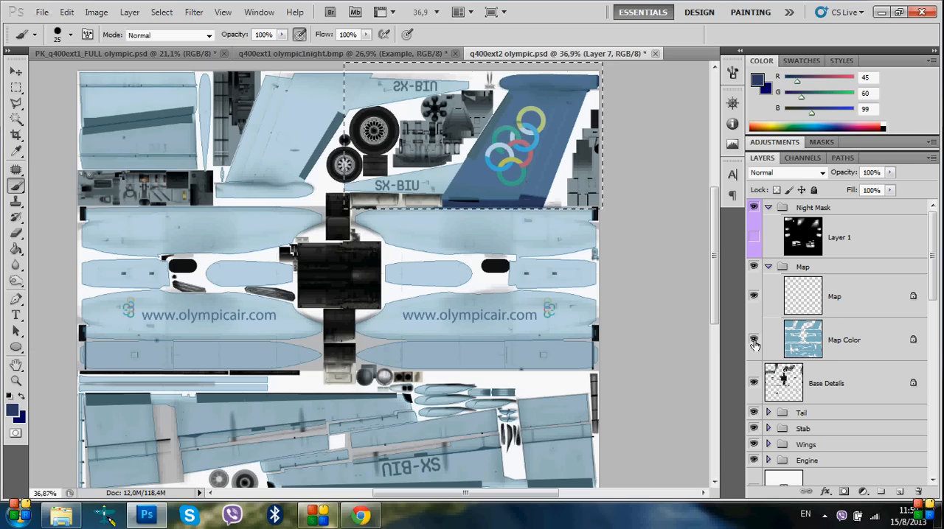
left_click(806, 350, "ctrl")
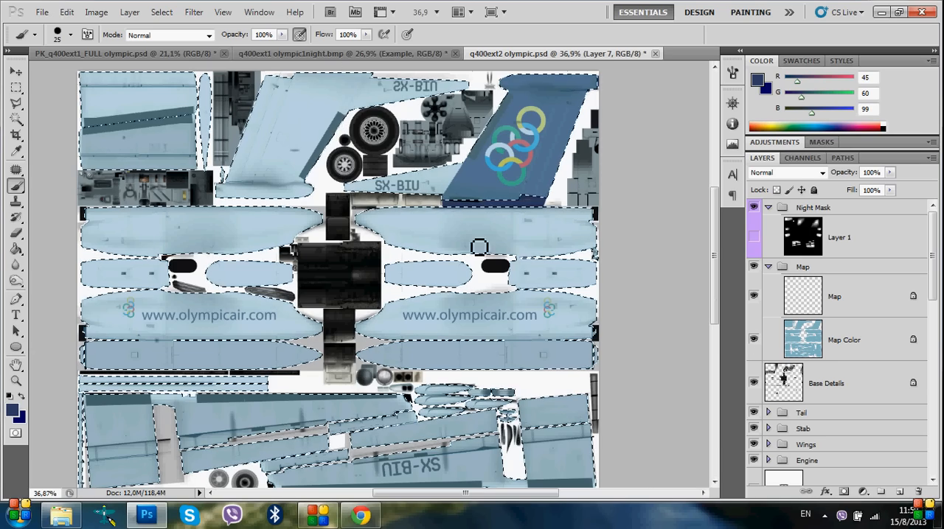
Try brushing dark blue around the fin's lower front corner within the selection, and undo the stroke
scroll(486, 236, "up", 5)
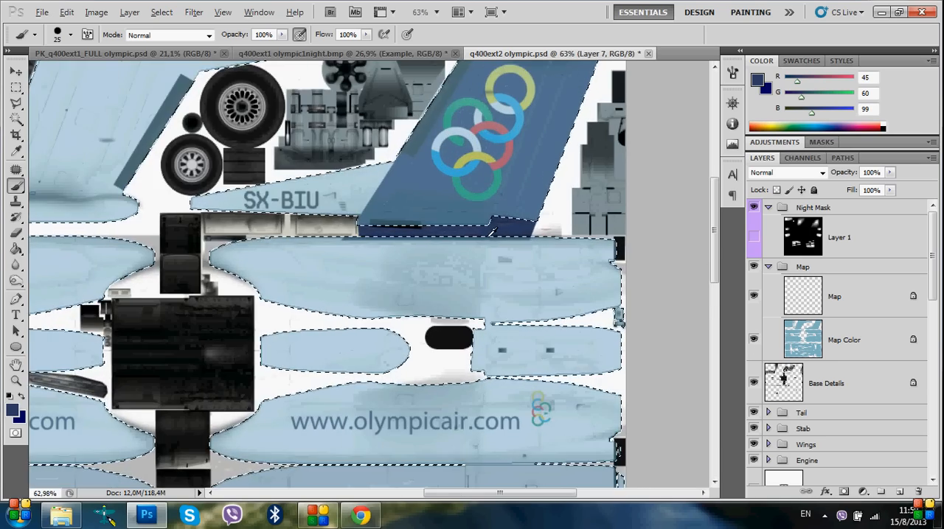
scroll(493, 231, "up", 3)
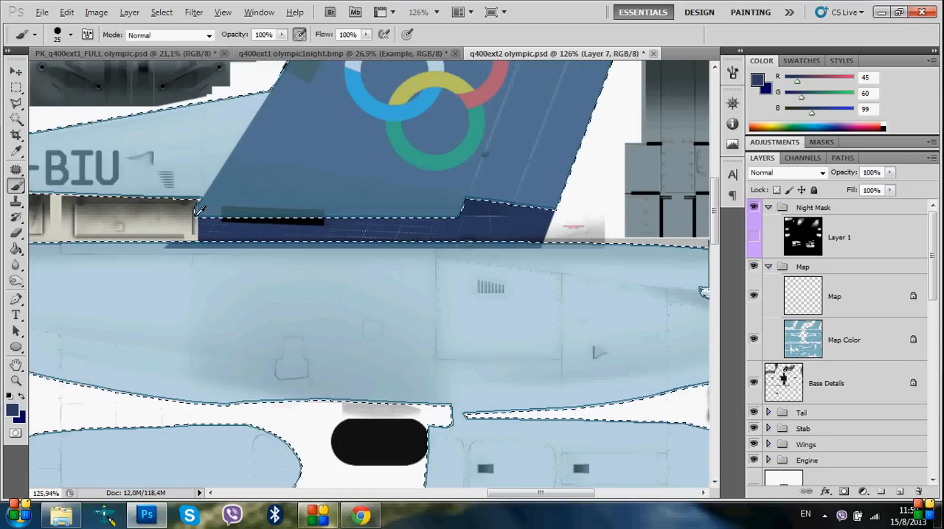
scroll(221, 252, "up", 4)
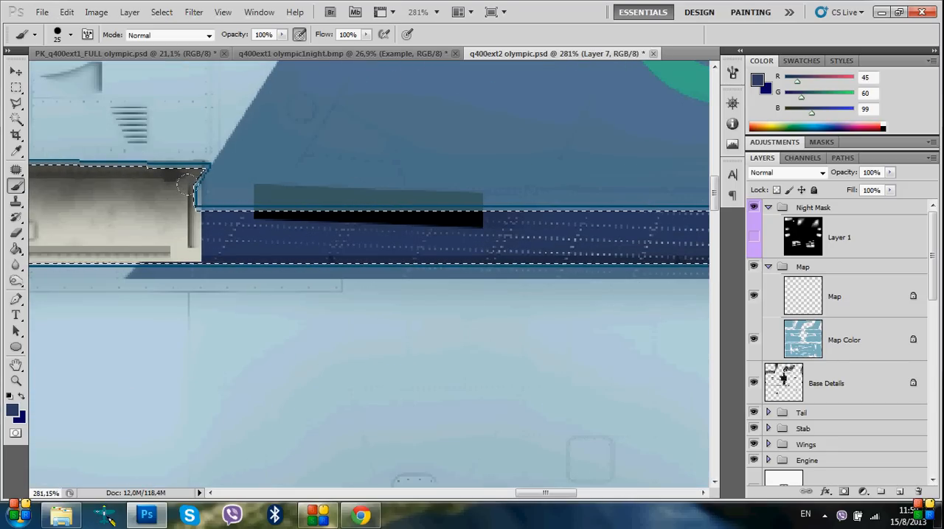
mouse_move(184, 172)
left_mouse_down()
mouse_move(208, 158)
mouse_move(85, 149)
mouse_move(188, 150)
left_mouse_up()
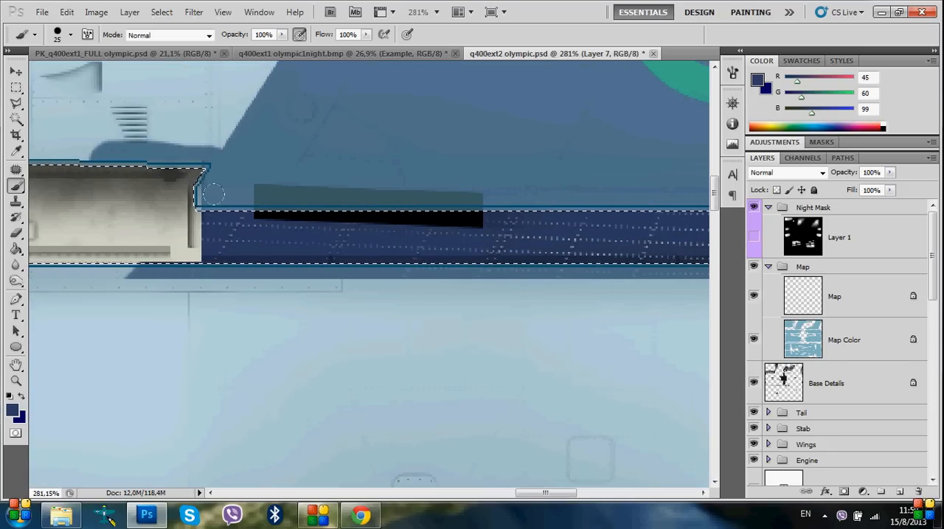
key("ctrl+z")
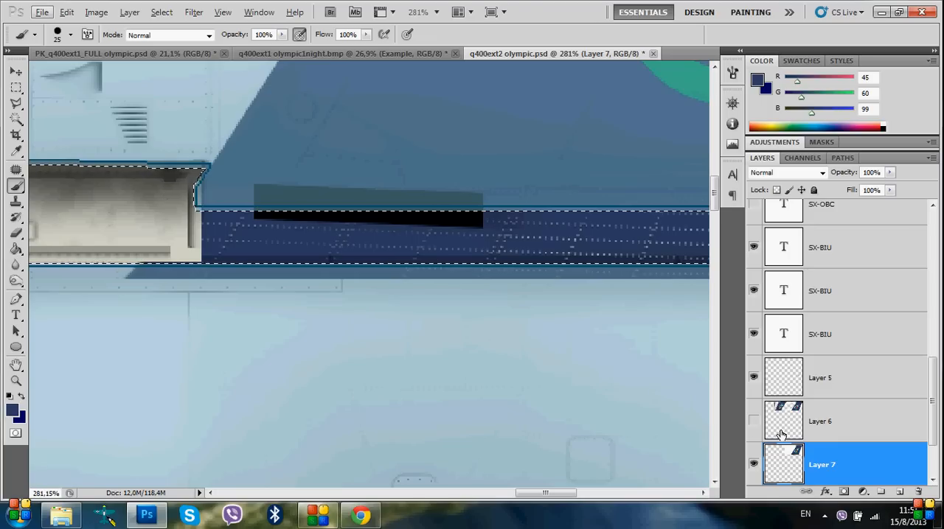
Invert the mapping selection and delete the parts of Layer 7 that lie outside the mapped areas
scroll(782, 435, "down", 2)
scroll(817, 434, "up", 5)
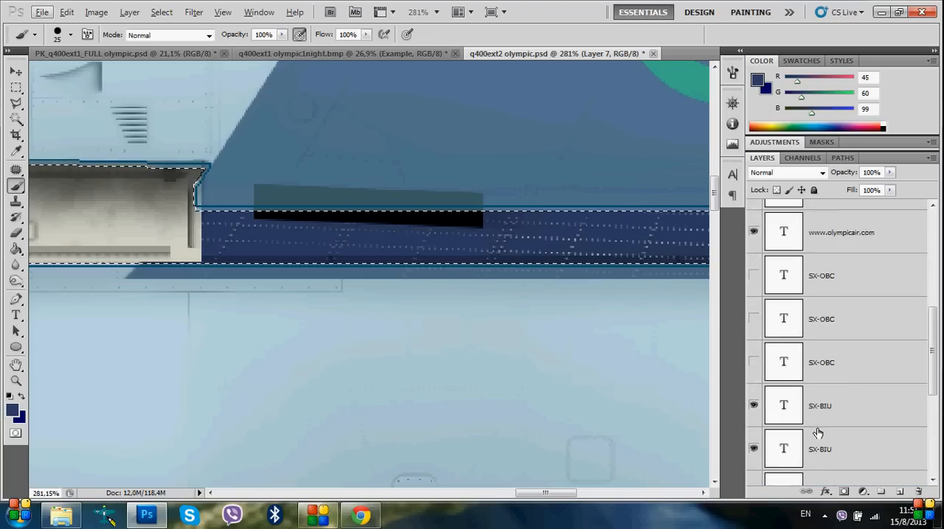
scroll(818, 433, "up", 4)
scroll(343, 260, "down", 8)
scroll(824, 310, "up", 3)
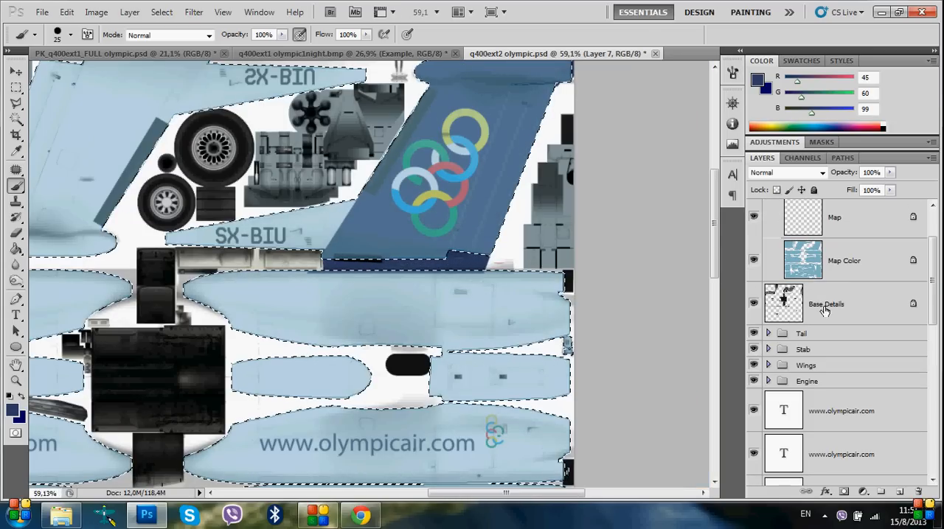
scroll(570, 325, "up", 1)
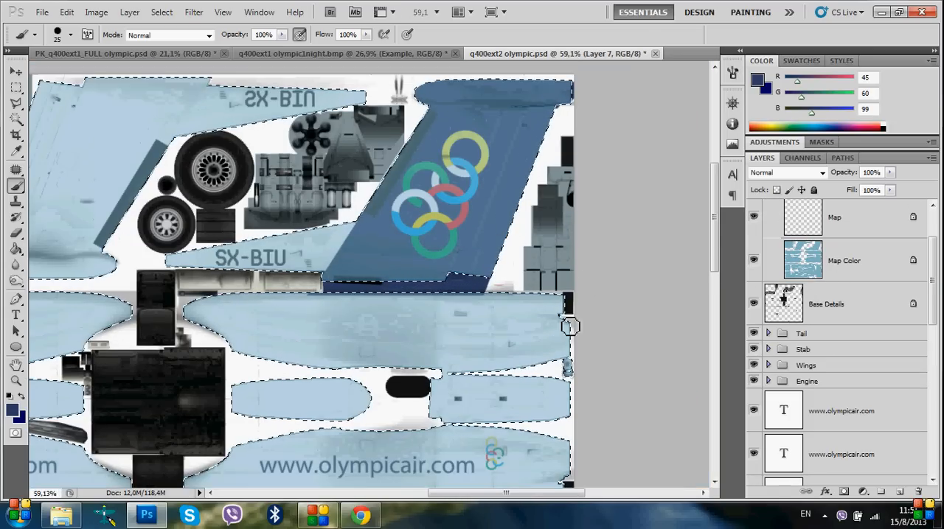
scroll(780, 221, "down", 10)
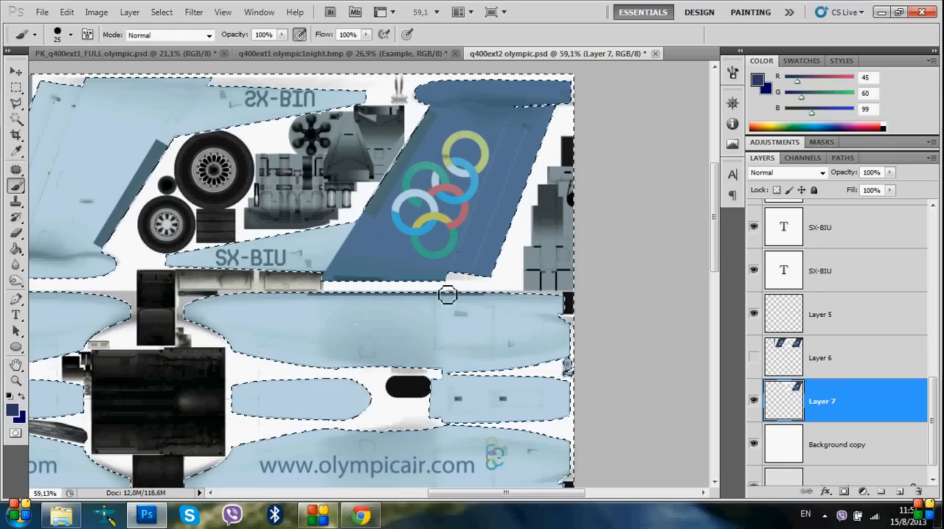
scroll(368, 188, "up", 3)
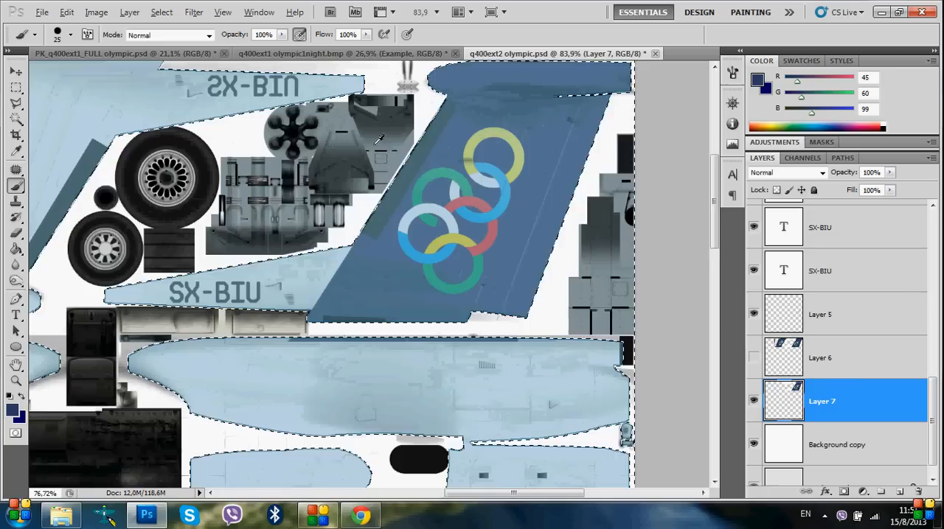
scroll(348, 216, "down", 3)
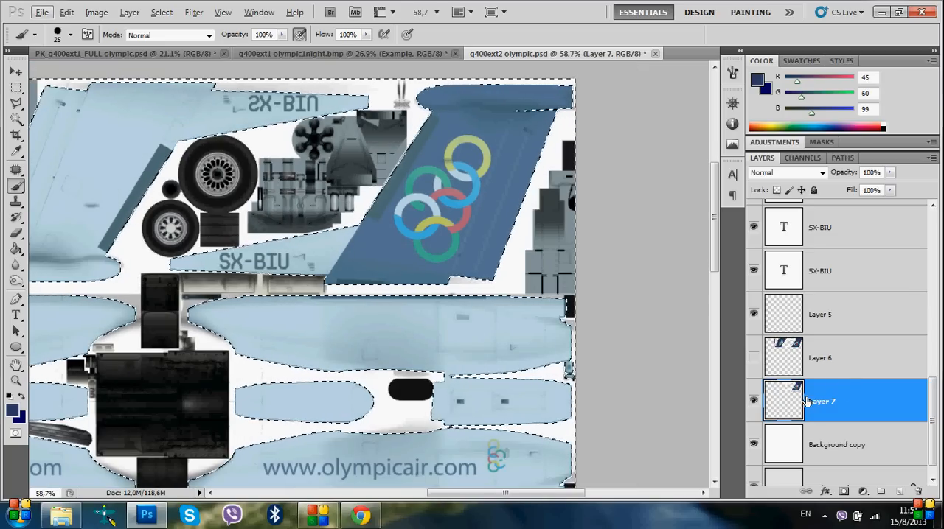
Duplicate Layer 7 within q400ext2 olympic.psd as Layer 7 copy
right_click(846, 390)
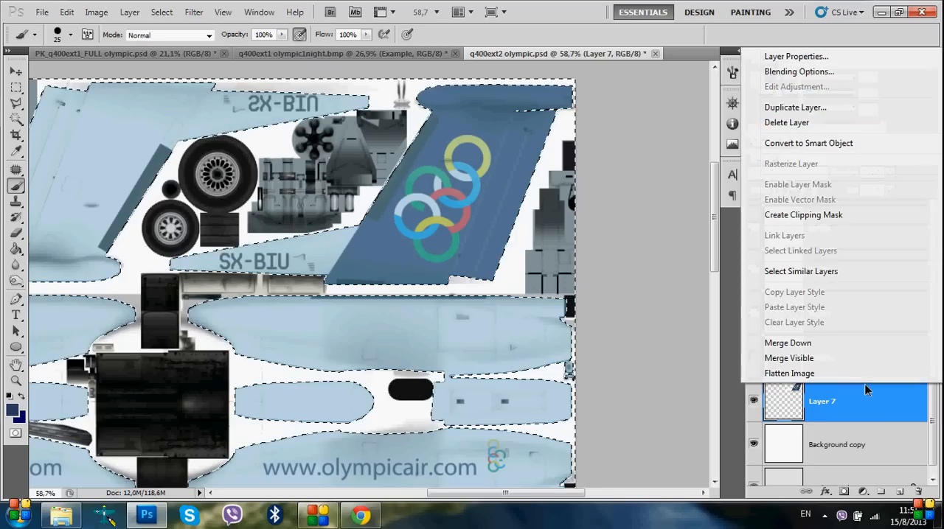
left_click(790, 108)
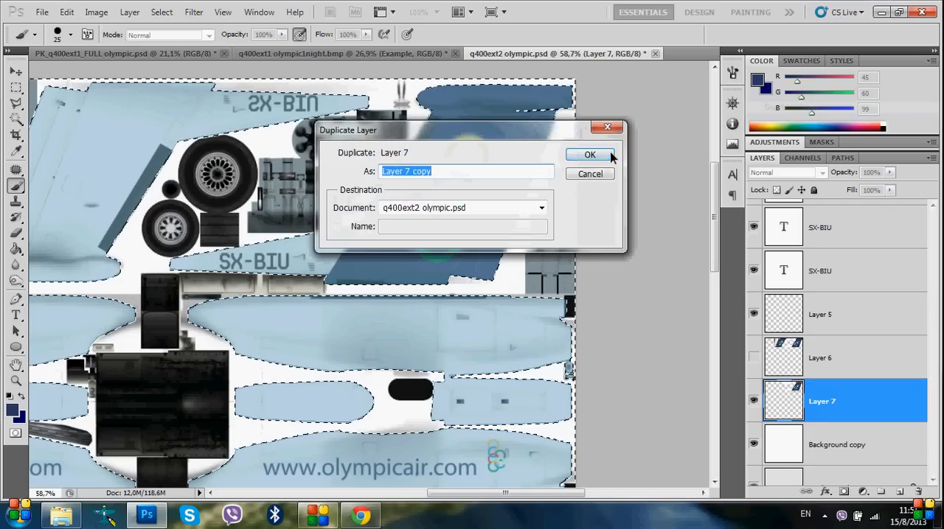
left_click(599, 154)
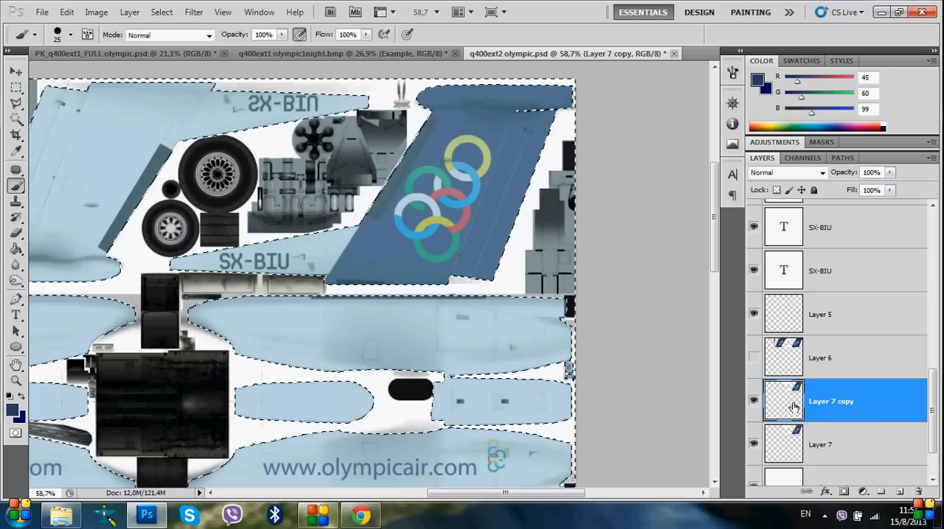
left_click(79, 52)
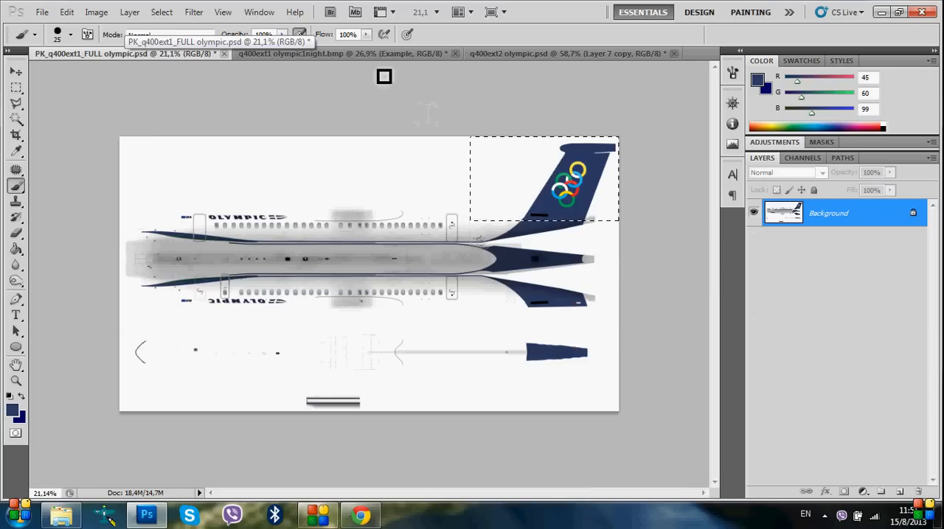
left_click(509, 53)
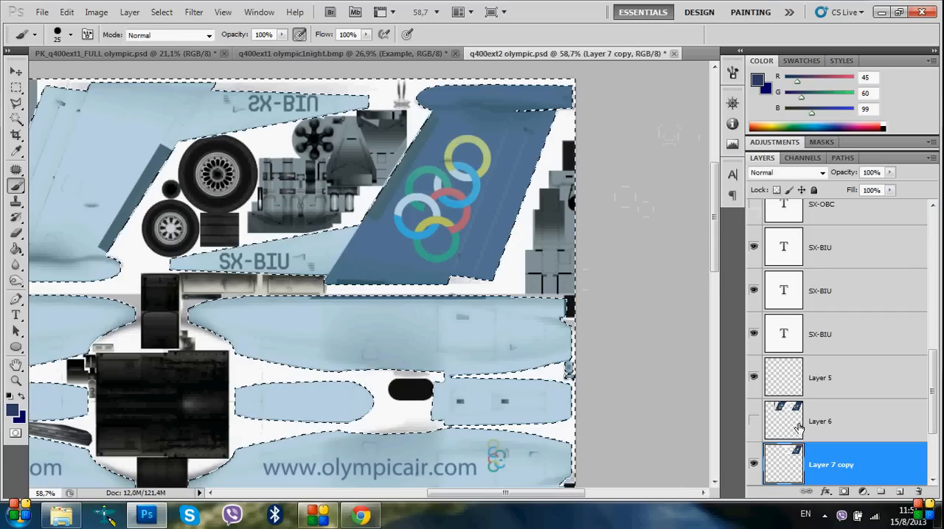
Select the pixels of Layer 7 copy, erase those over the upside-down SX-BIU panel, and reselect the layer's remaining pixels
scroll(792, 435, "down", 2)
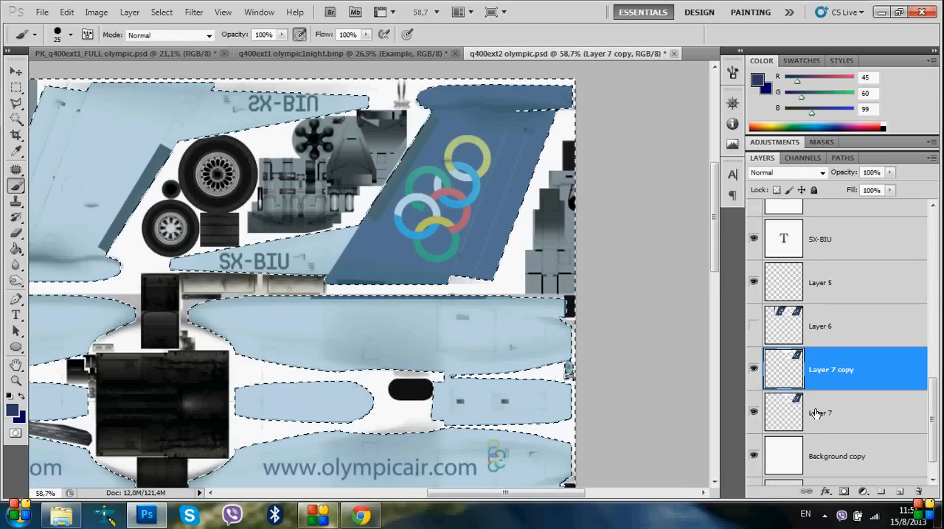
left_click(785, 371, "ctrl")
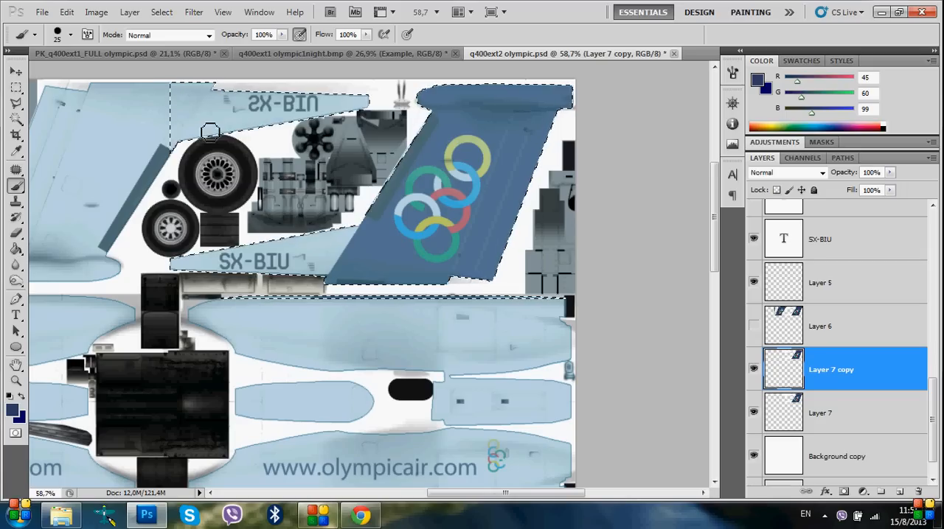
left_click(16, 233)
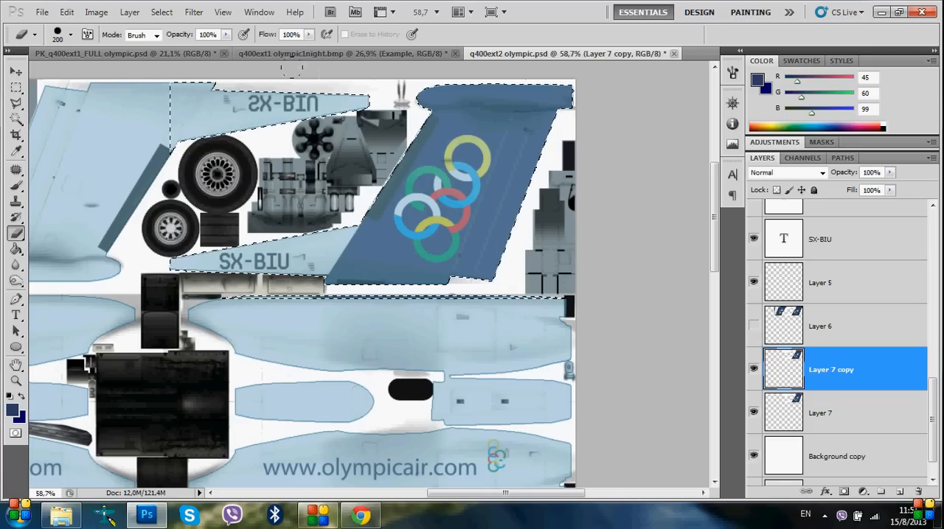
left_click(780, 376, "ctrl")
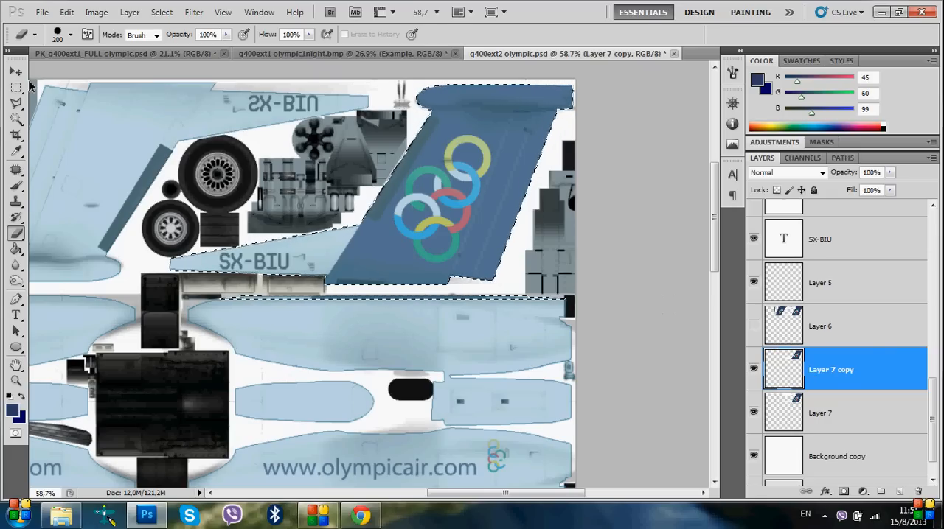
Free-transform the selected pixels of Layer 7 copy to -100% width and -100% height, turning the fin artwork upside down
left_click(15, 71)
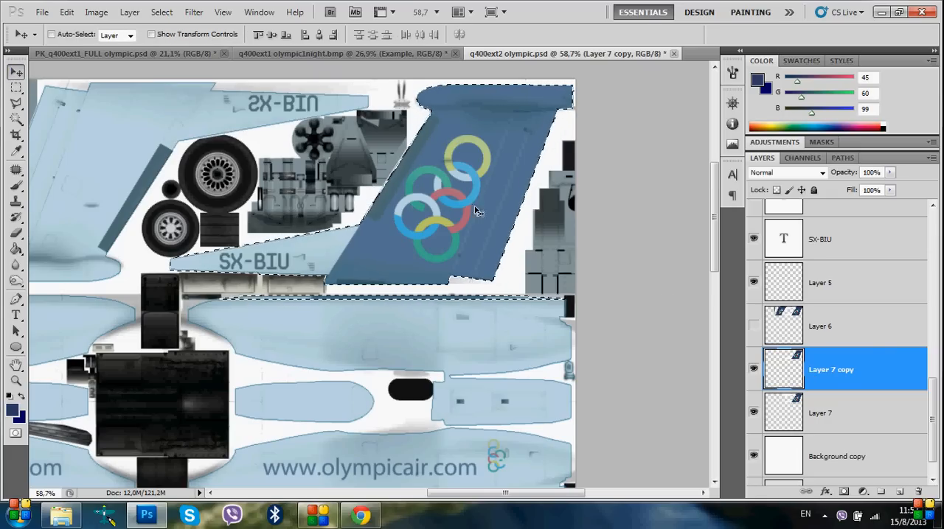
mouse_move(475, 206)
left_mouse_down()
mouse_move(372, 225)
mouse_move(322, 213)
mouse_move(311, 221)
mouse_move(413, 210)
mouse_move(463, 191)
mouse_move(474, 203)
left_mouse_up()
left_click(753, 369)
left_click(754, 370)
key("ctrl+t")
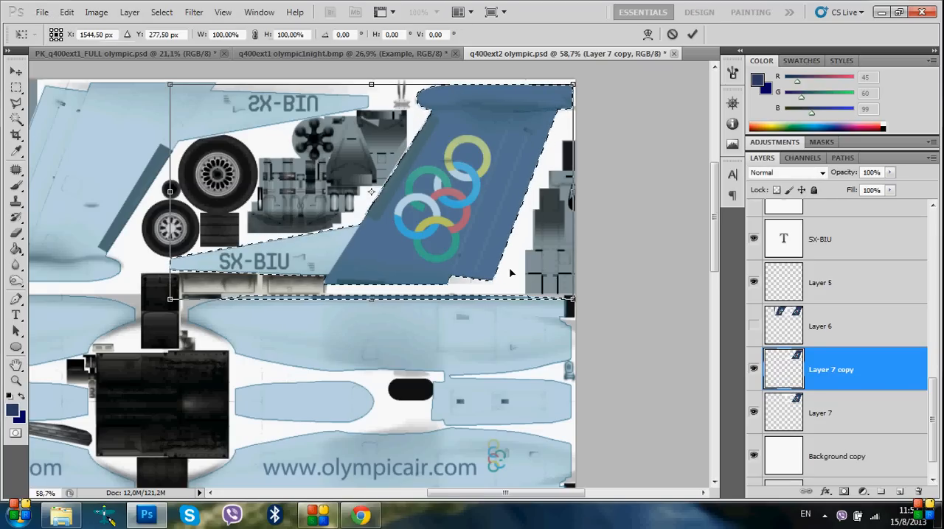
left_click(279, 34)
type("-")
key("Return")
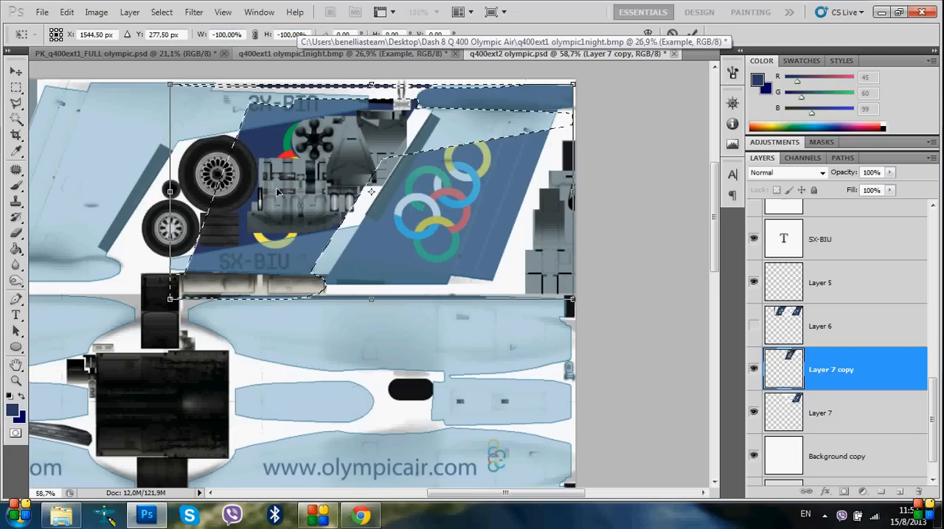
key("Return")
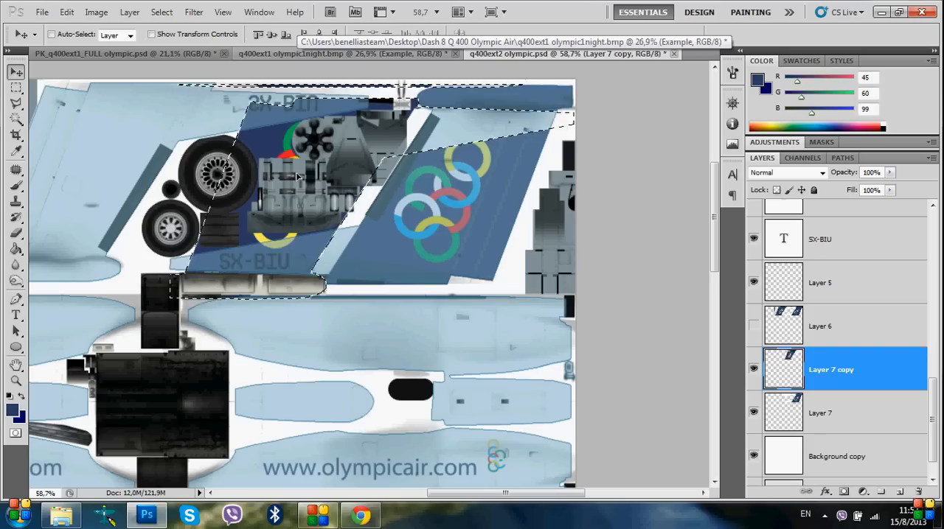
Move the flipped fin artwork over the upside-down tail fin beside the wheels, aligning its edges with the mapped outline
left_click_drag(298, 177, 192, 166)
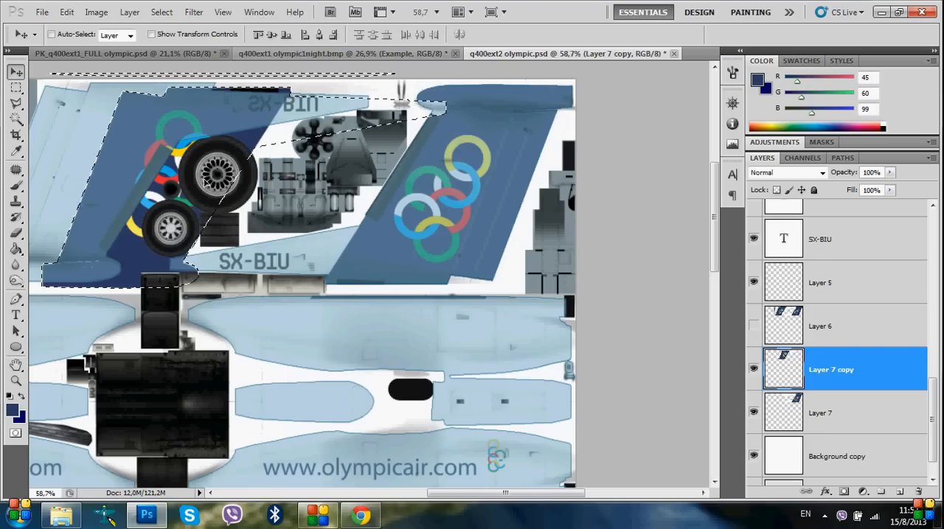
scroll(167, 214, "left", 7)
scroll(165, 214, "left", 2)
scroll(243, 266, "up", 8)
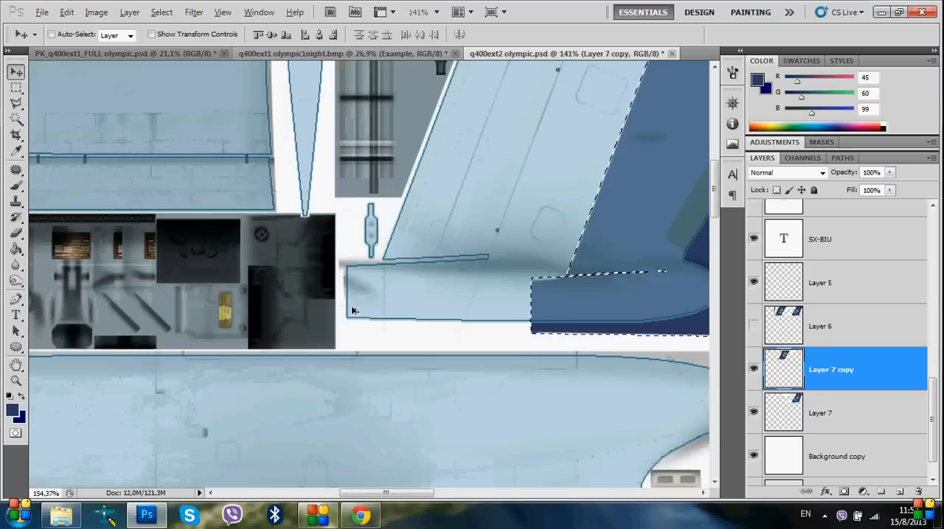
left_click_drag(682, 303, 432, 275)
scroll(392, 291, "up", 5)
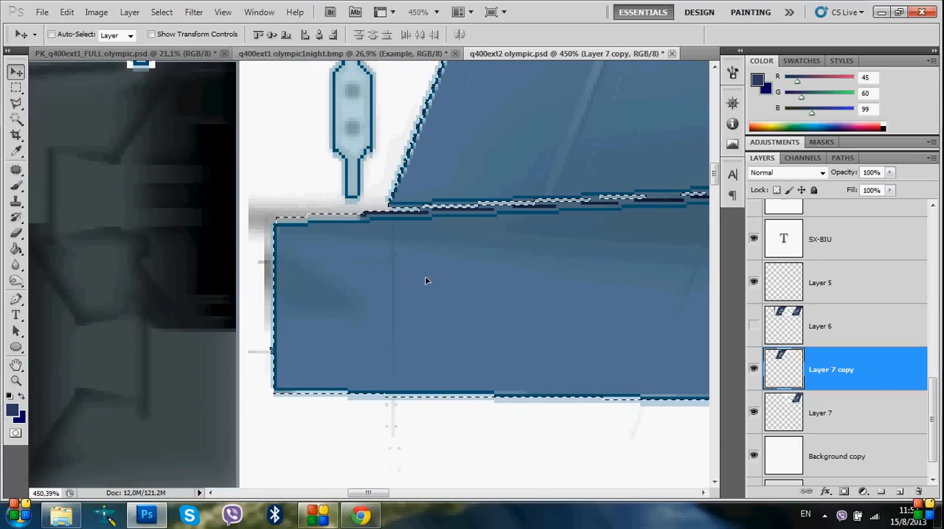
scroll(443, 280, "right", 5)
scroll(285, 225, "up", 2)
scroll(298, 225, "up", 2)
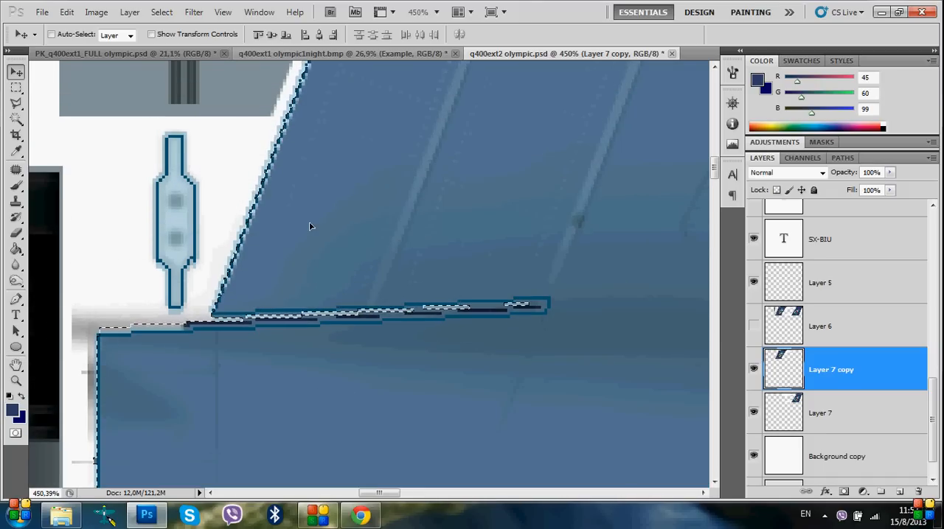
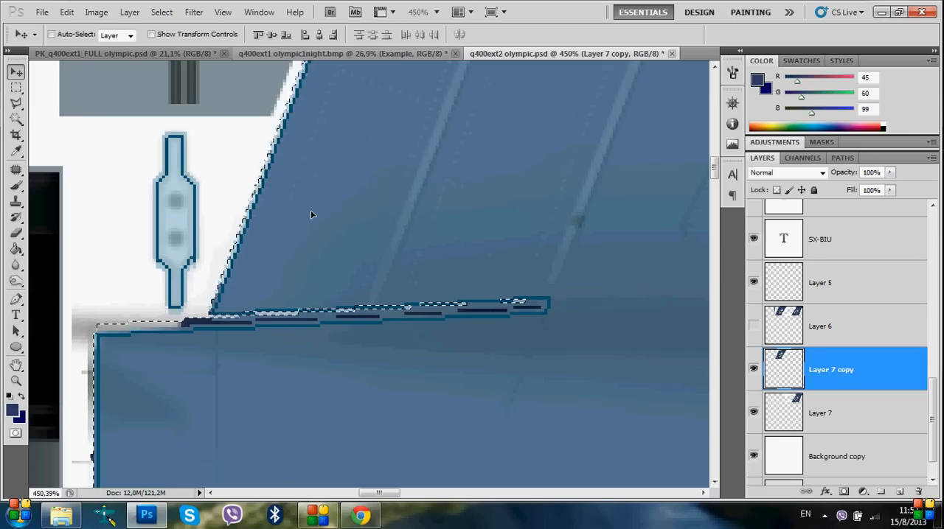
Inspect the flipped fin artwork's lower, trailing and upper edges against the mapped outline, with the Brush tool ready for gaps
scroll(300, 306, "down", 2)
scroll(301, 306, "down", 1)
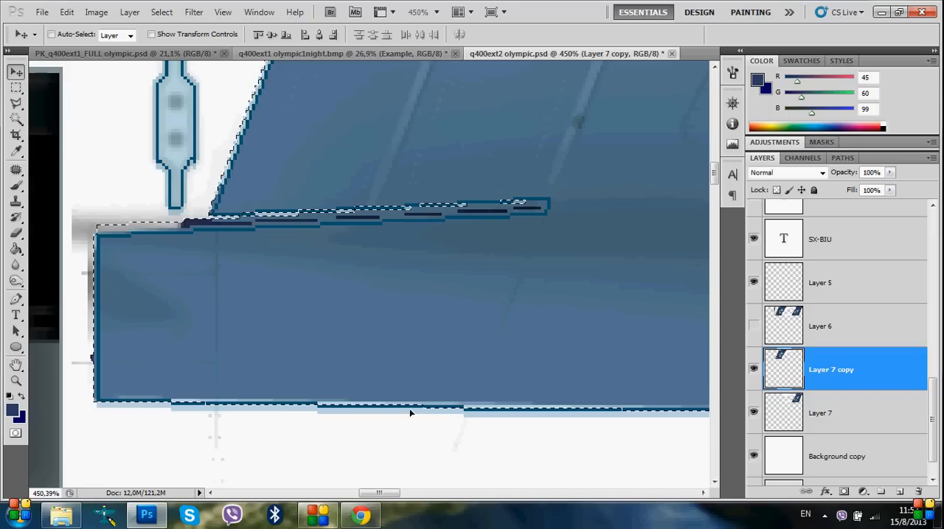
left_click(16, 185)
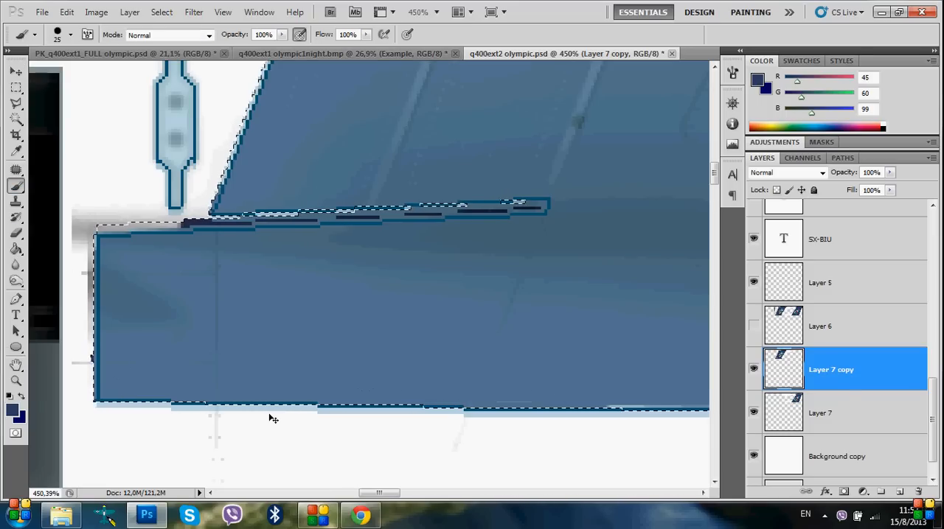
scroll(268, 418, "right", 5)
scroll(474, 442, "right", 8)
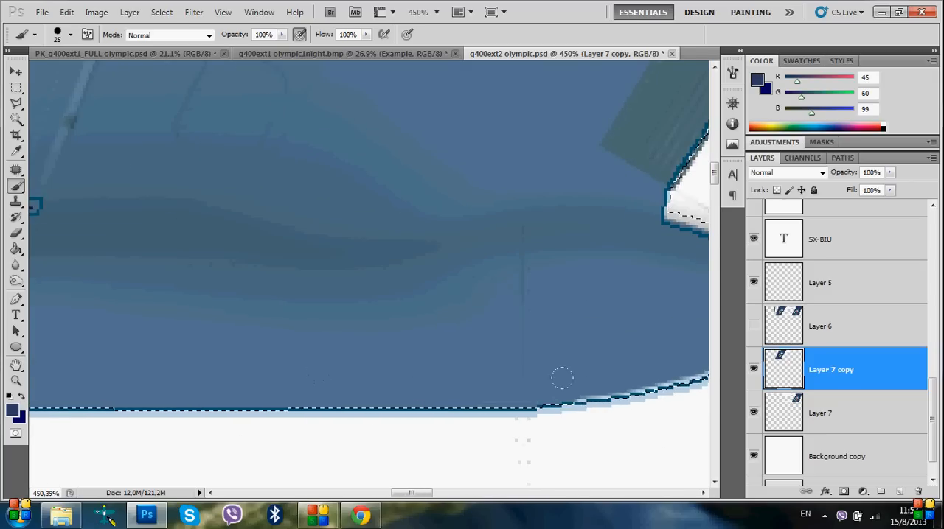
scroll(516, 391, "right", 4)
mouse_move(411, 355)
left_mouse_down()
mouse_move(539, 332)
mouse_move(571, 281)
mouse_move(530, 214)
mouse_move(480, 193)
left_mouse_up()
scroll(552, 292, "up", 9)
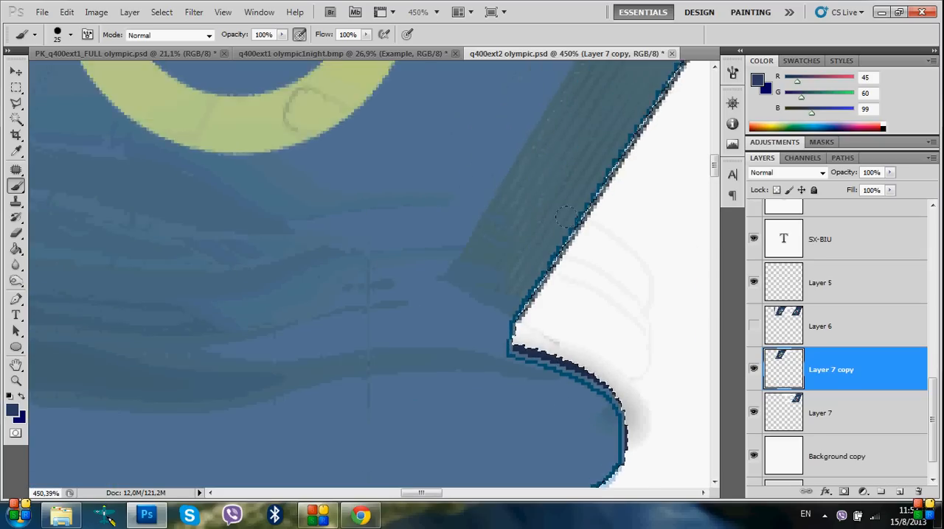
scroll(551, 293, "down", 1)
scroll(551, 293, "down", 10)
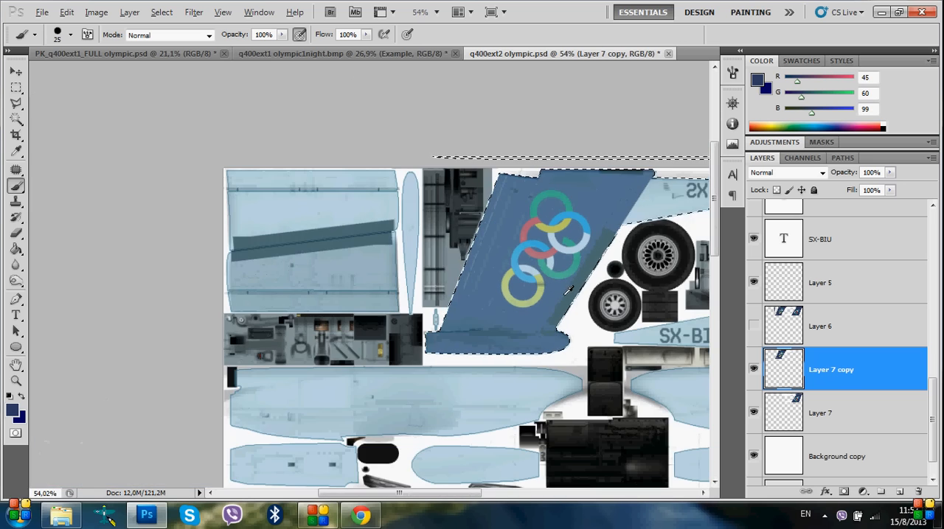
scroll(637, 215, "up", 1)
scroll(637, 216, "up", 6)
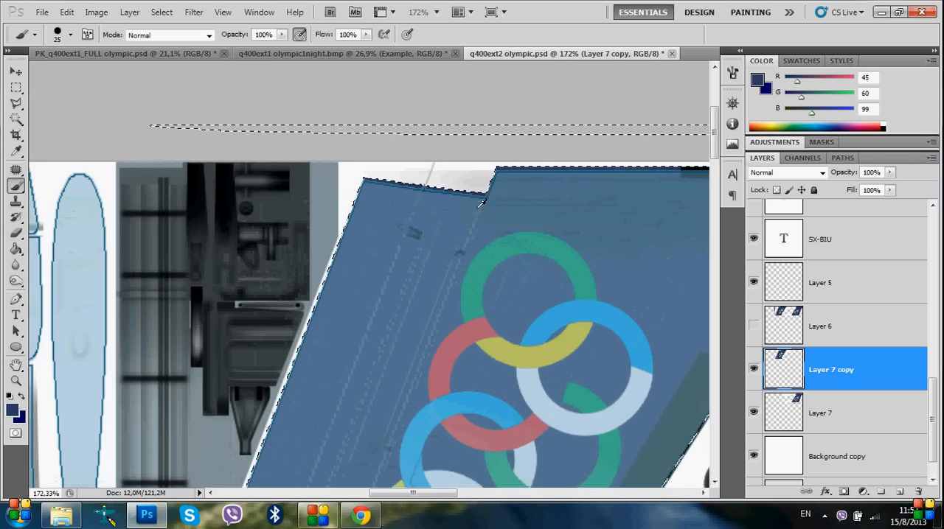
scroll(296, 157, "down", 5)
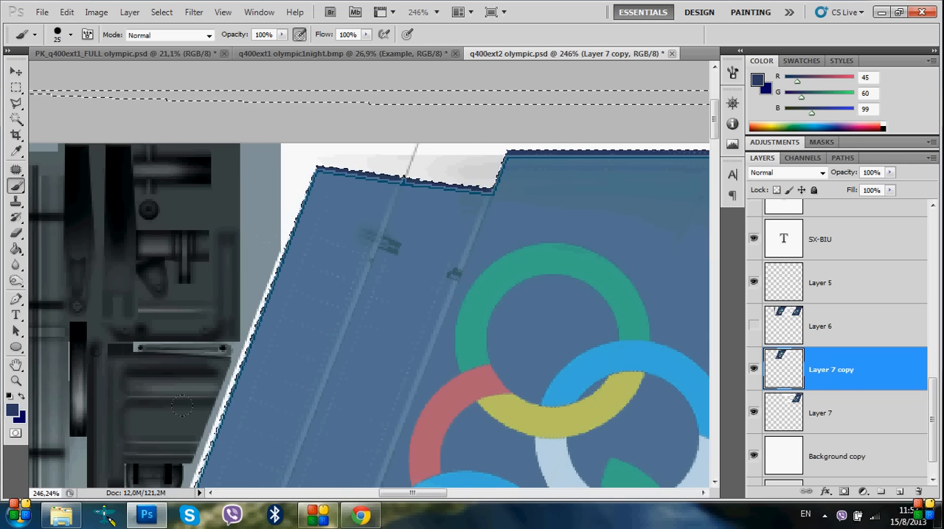
scroll(669, 337, "down", 3)
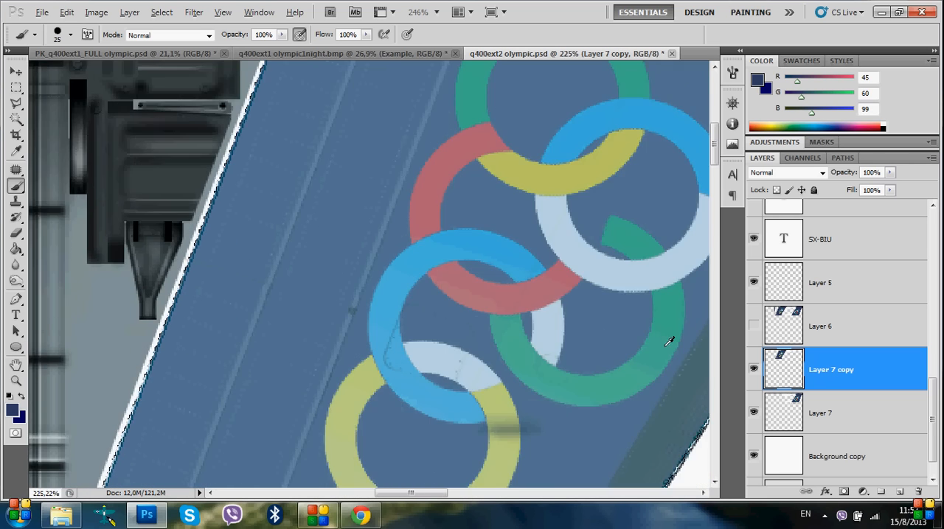
scroll(666, 347, "down", 9)
scroll(666, 376, "down", 4)
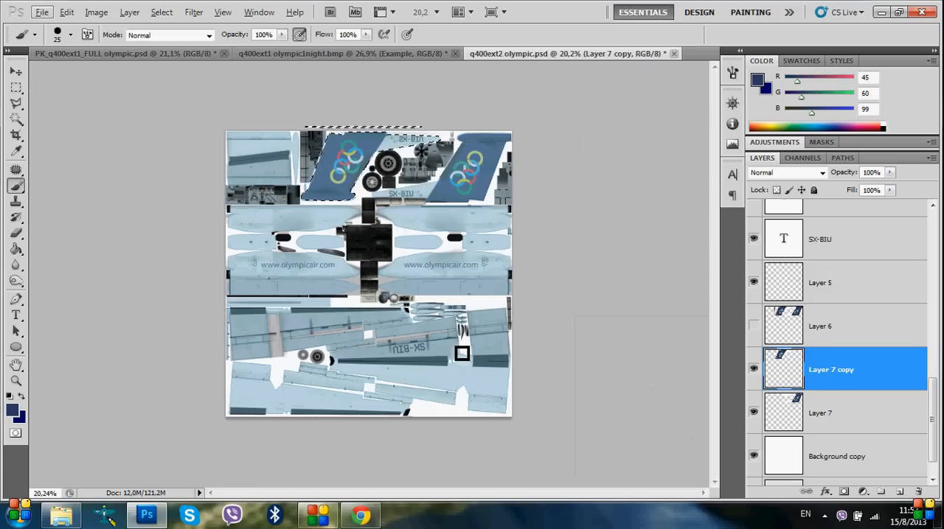
Load the Map Color shape as a selection, invert it, and delete the Layer 7 copy artwork that spills outside the outline
left_click_drag(932, 392, 930, 232)
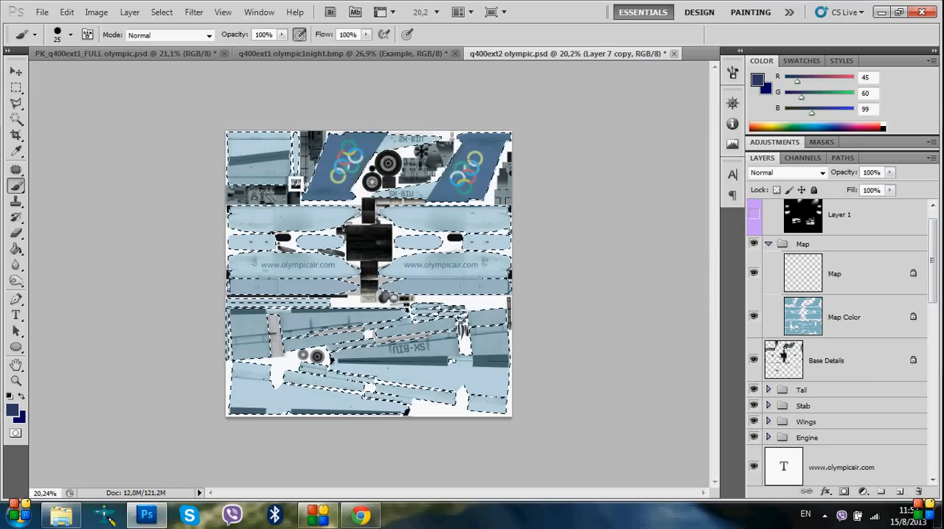
left_click_drag(935, 267, 933, 435)
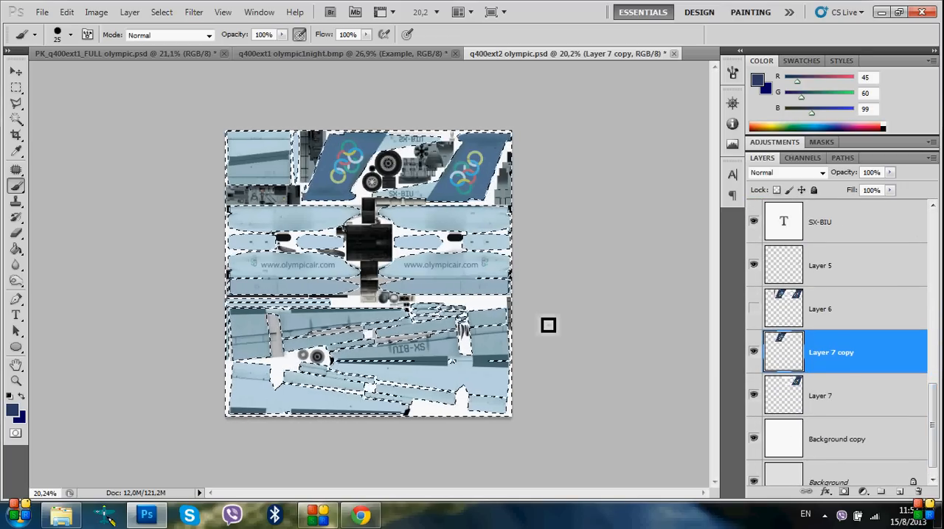
scroll(331, 201, "up", 8)
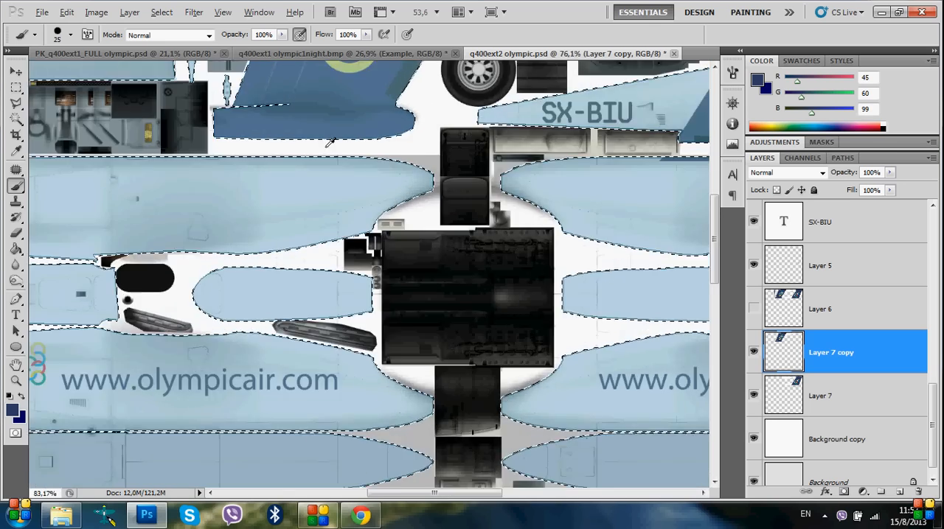
scroll(437, 130, "up", 3)
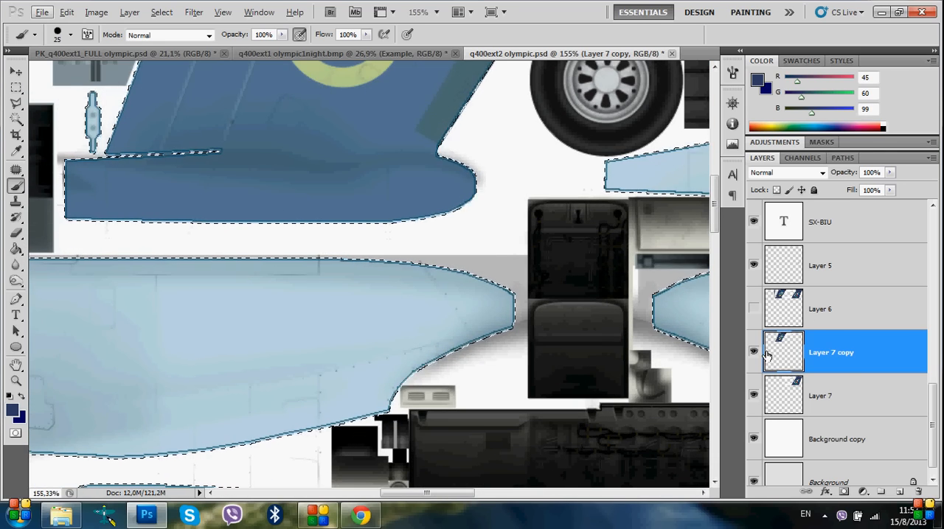
scroll(416, 321, "down", 5)
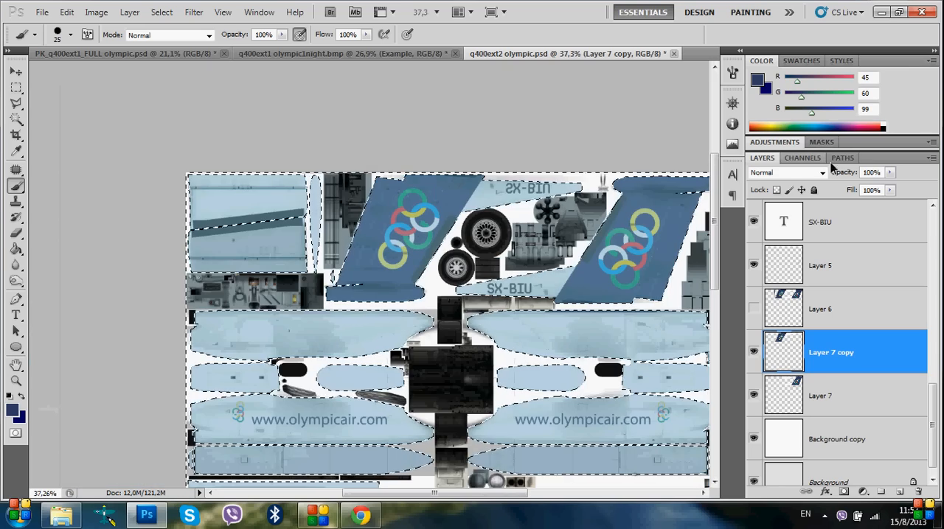
Hide the Map Color layer to show the livery in its true colours around the flipped fin's upper corner
scroll(939, 334, "up", 5)
scroll(938, 333, "up", 5)
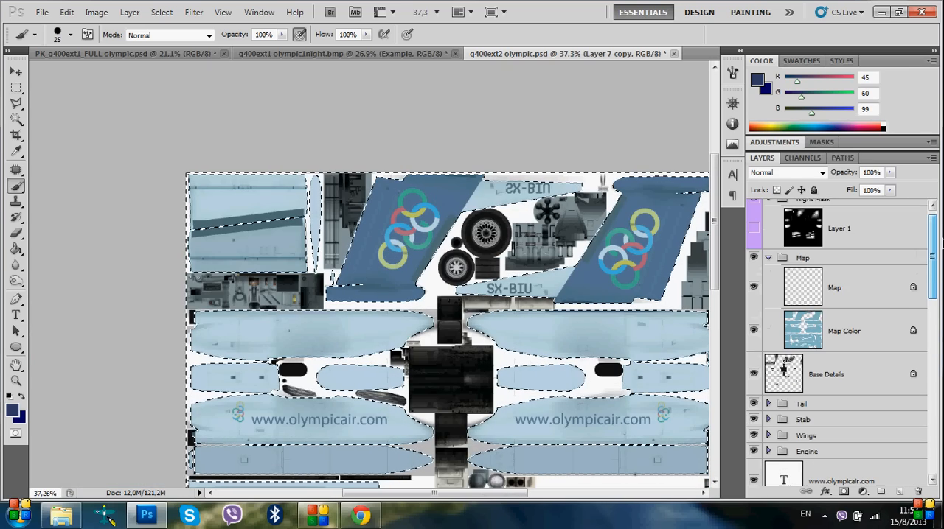
left_click(754, 332)
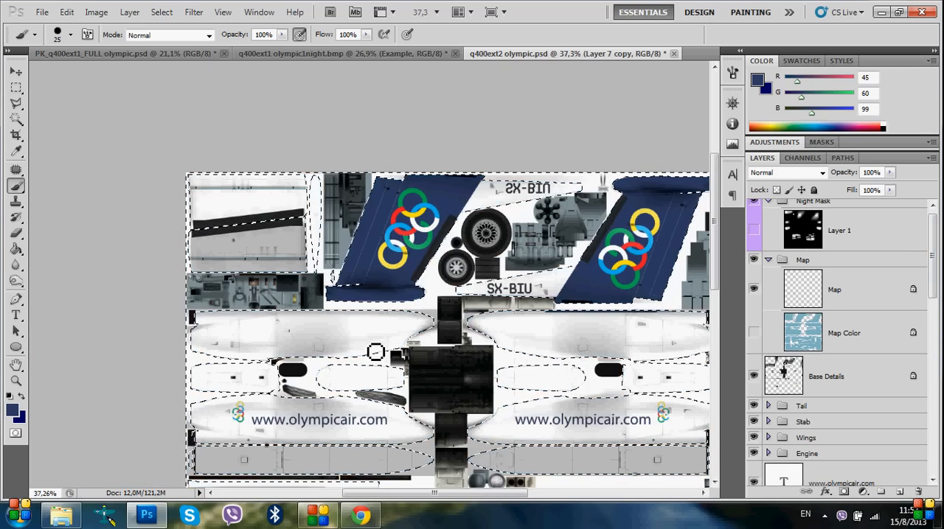
scroll(476, 188, "up", 5)
scroll(470, 153, "up", 5)
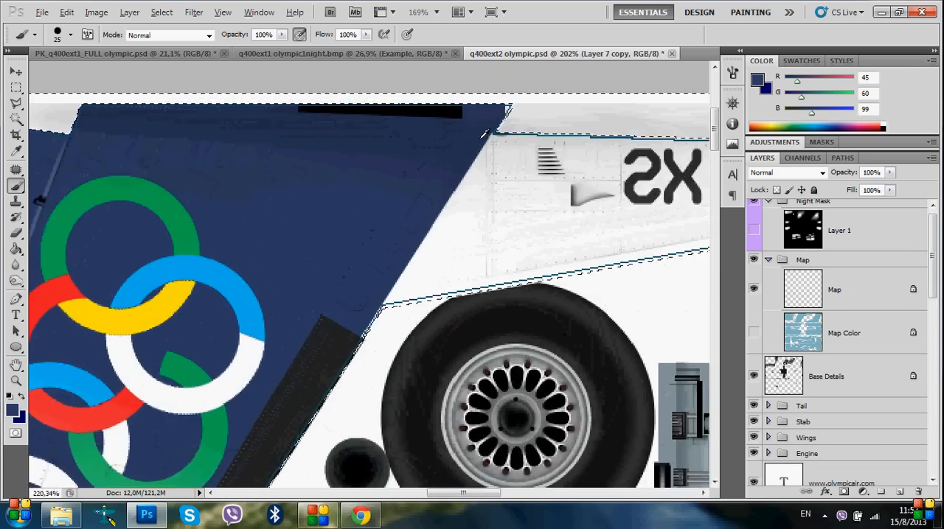
Dab the 25 px dark blue brush over the flipped fin's upper corner, clear the selection, and paint the remaining gap
left_click(521, 93)
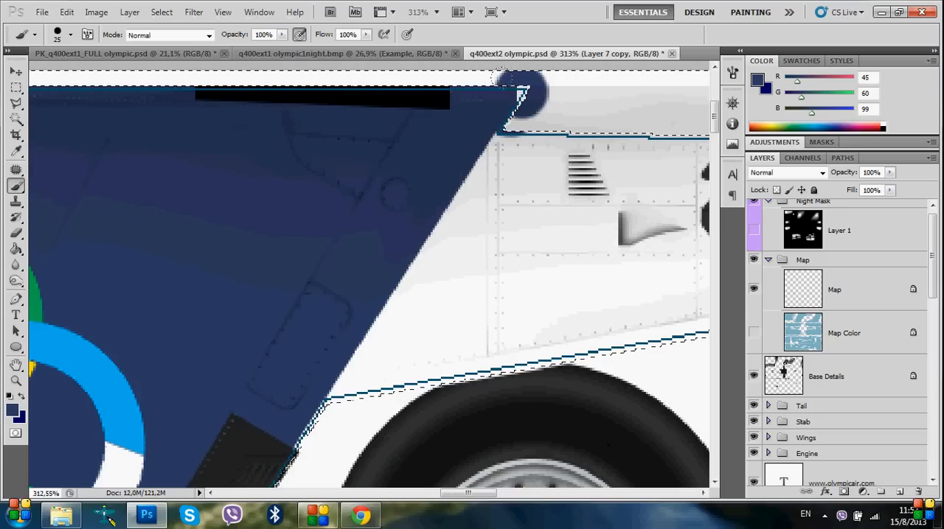
left_click_drag(930, 251, 930, 428)
left_click(791, 345, "ctrl")
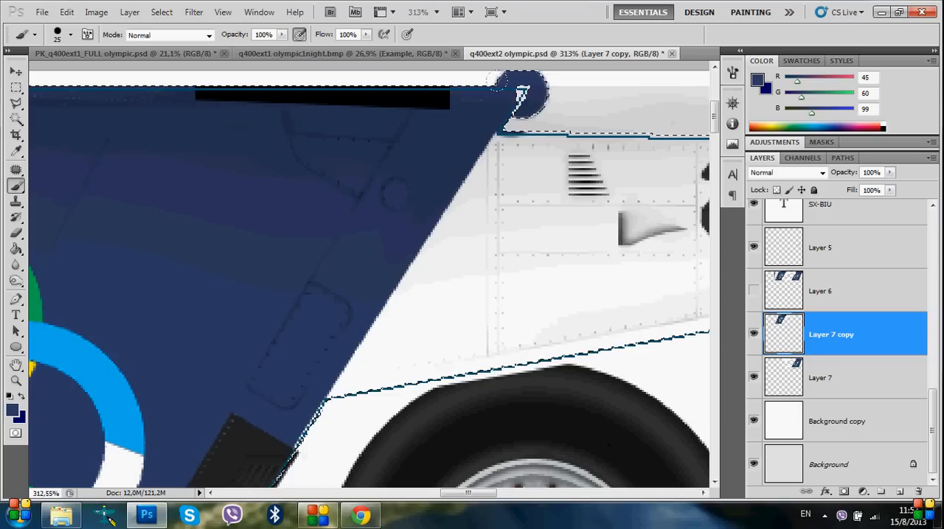
right_click(422, 172)
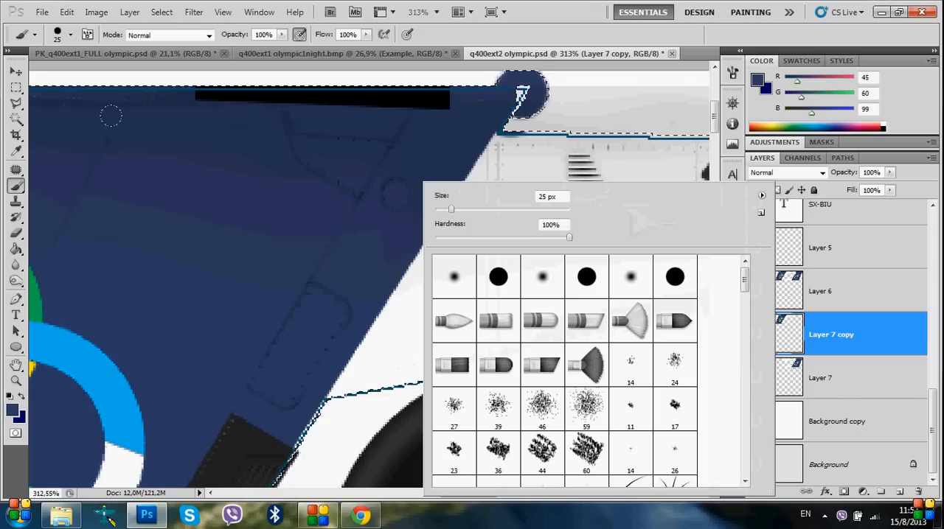
key("m")
right_click(106, 120)
left_click(142, 126)
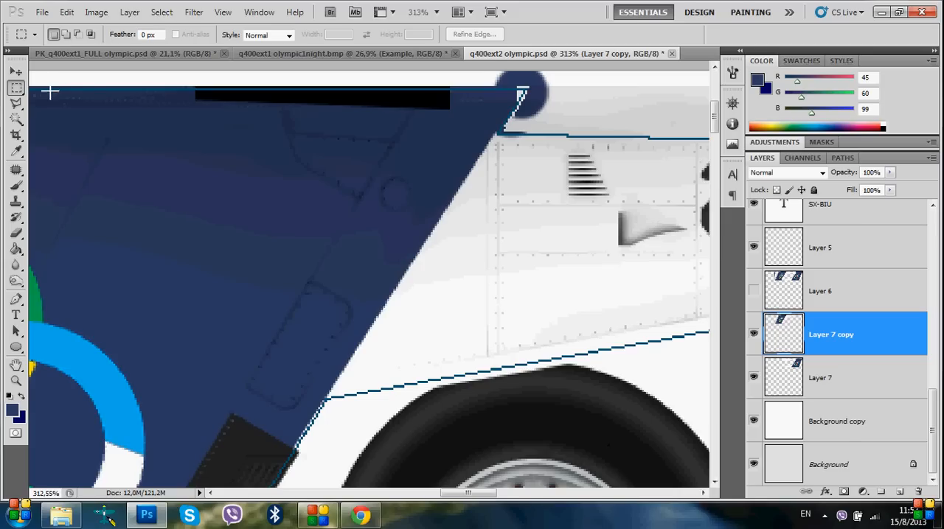
left_click(16, 185)
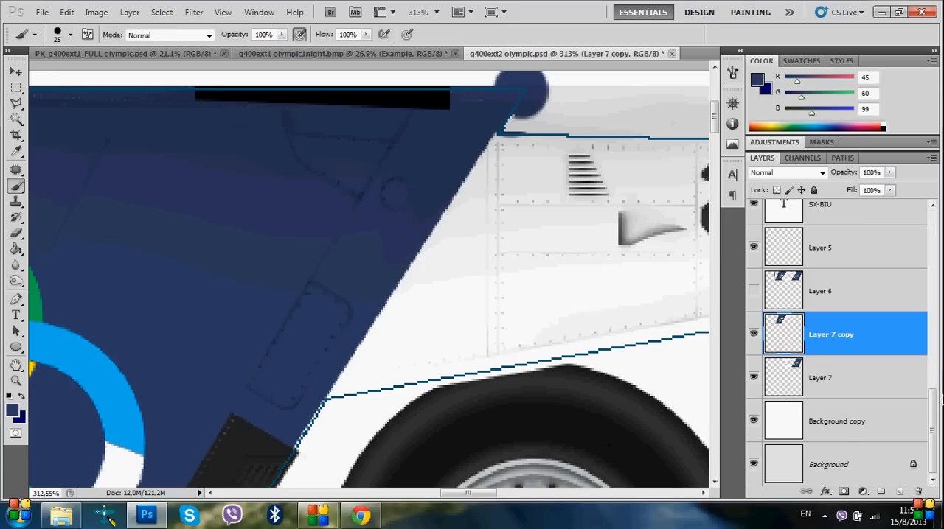
Reload the Map Color shape as a selection, invert it, and delete the excess paint outside the fin corner on Layer 7 copy
left_click_drag(934, 417, 932, 239)
left_click(795, 348, "ctrl")
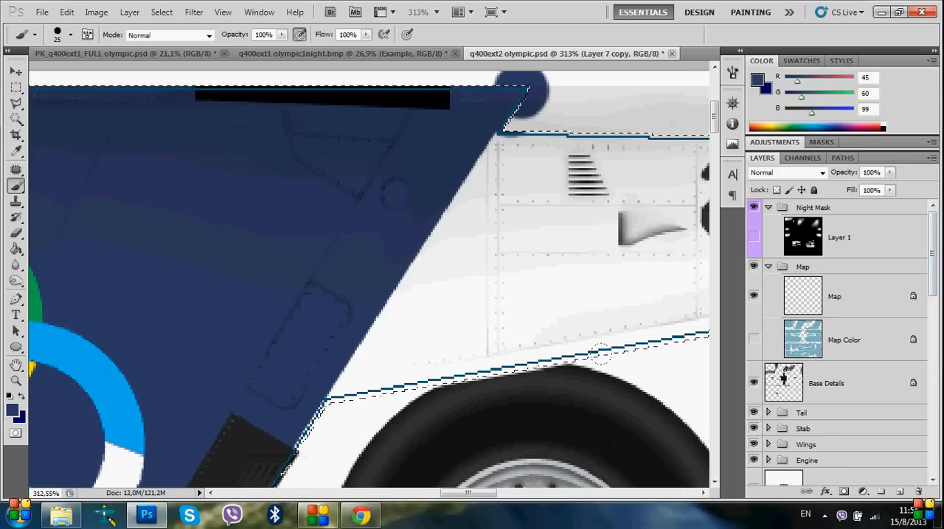
scroll(889, 394, "down", 10)
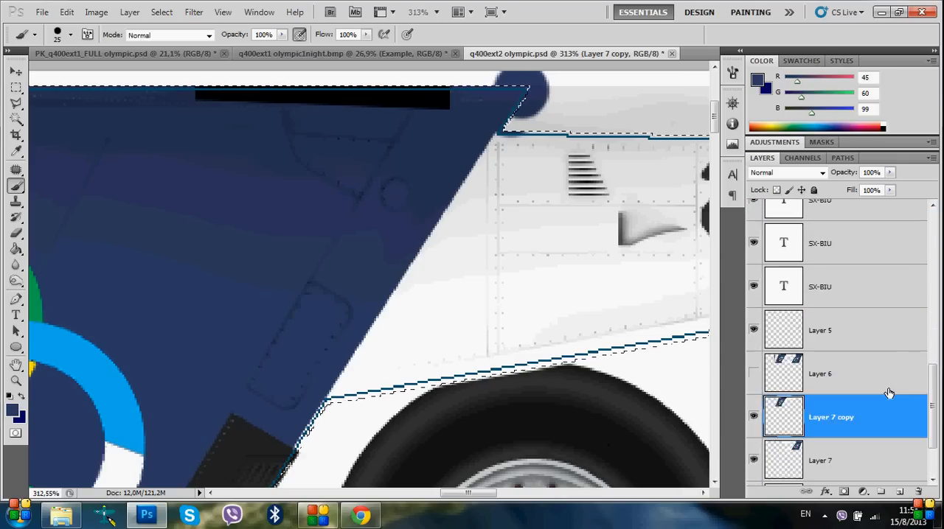
scroll(890, 393, "down", 2)
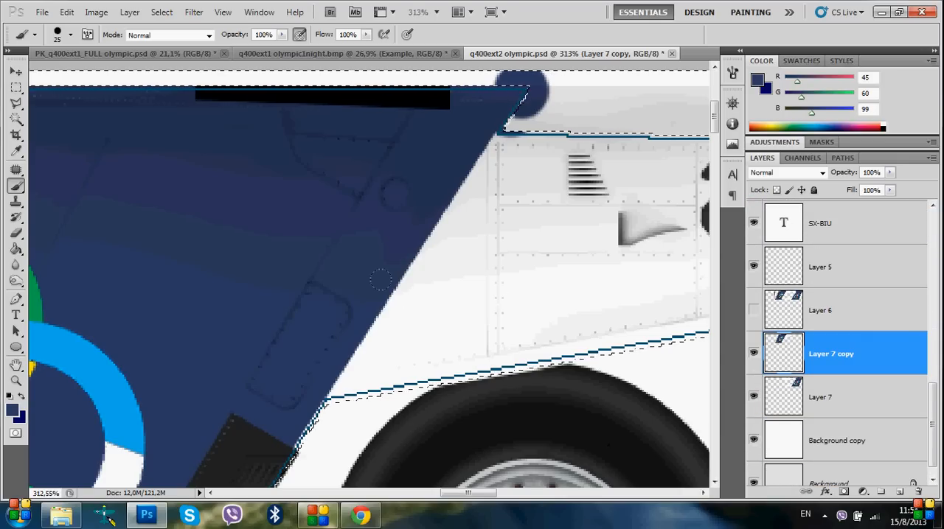
key("Delete")
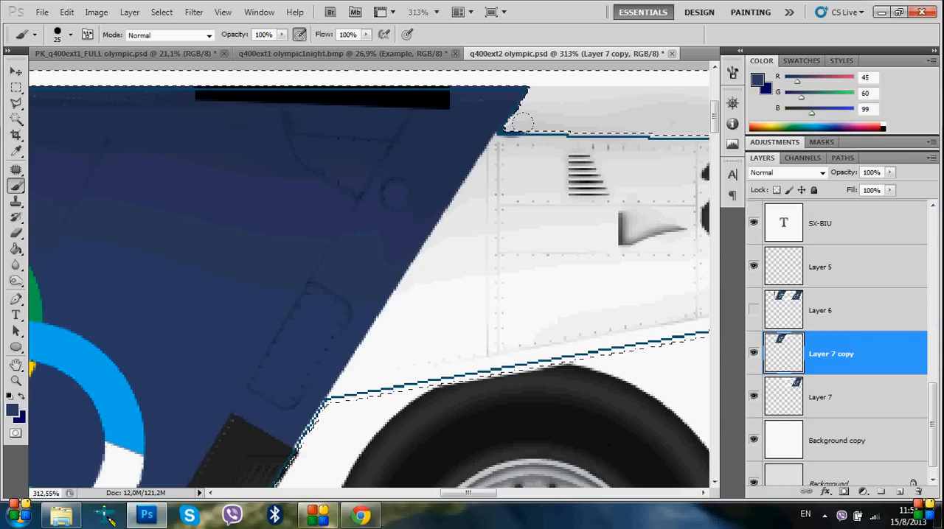
Reduce the Eraser to 10 px and erase the dark smudge where the fin corner meets the upside-down SX-BIU panel
scroll(519, 123, "up", 5)
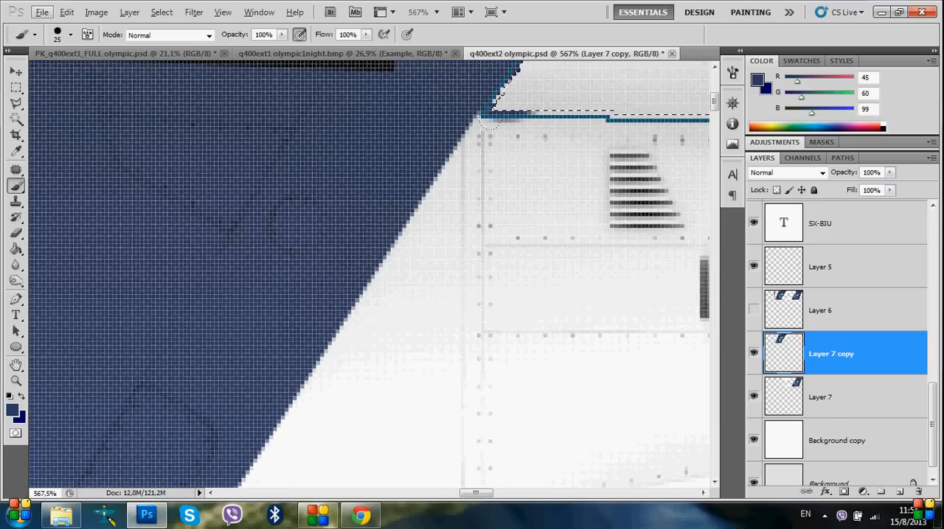
scroll(489, 123, "down", 2)
key("e")
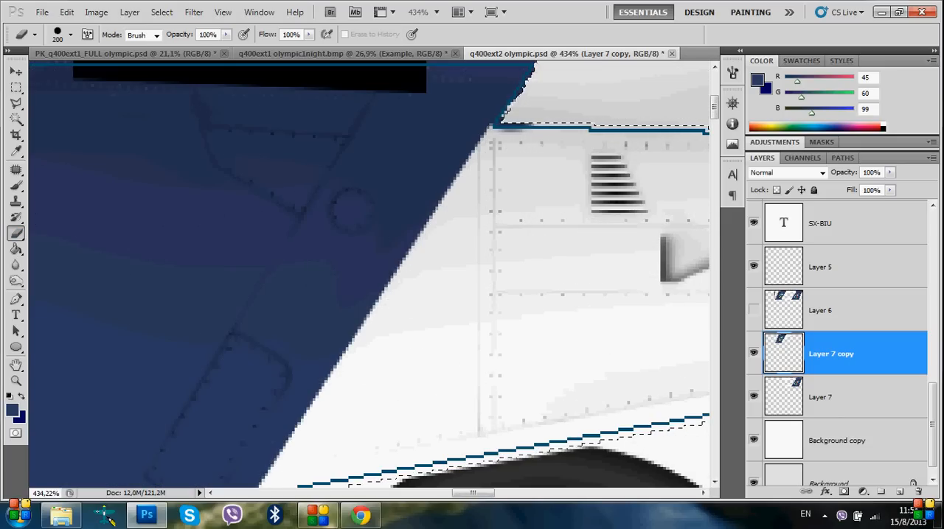
key("bracketleft")
key("bracketleft")
key("bracketleft")
key("bracketleft")
key("bracketleft")
key("bracketleft")
key("bracketleft")
key("bracketleft")
key("bracketleft")
key("bracketleft")
key("bracketleft")
key("bracketleft")
key("bracketleft")
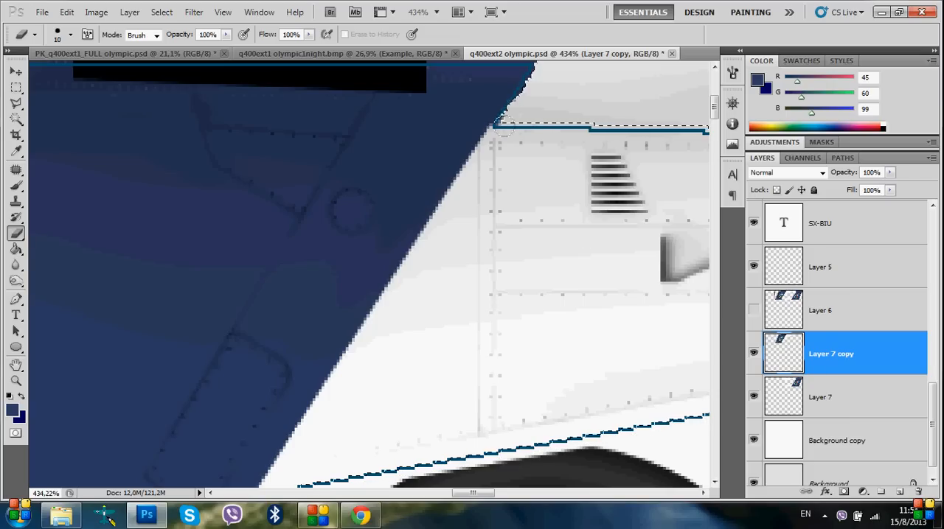
scroll(554, 211, "up", 2)
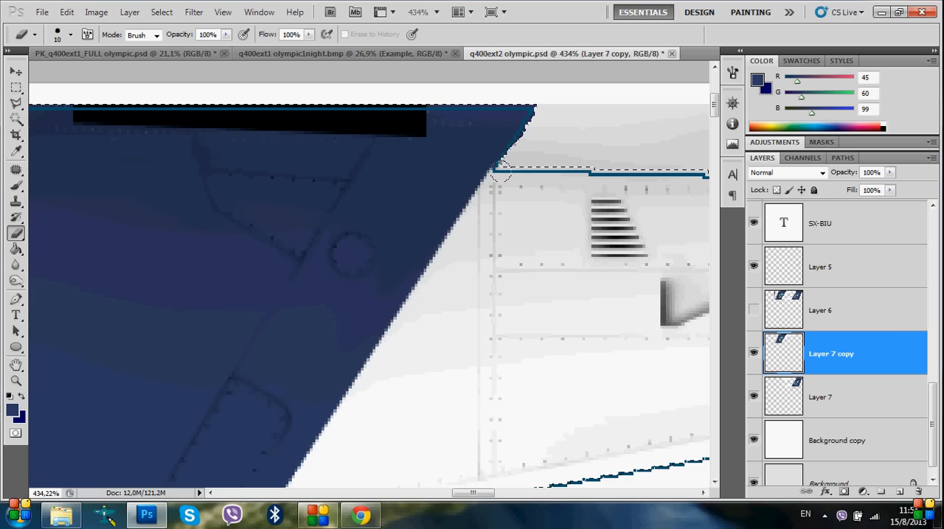
Examine the flipped fin's edge along the black strip beside the wheels for gaps against the outline
scroll(460, 293, "down", 8)
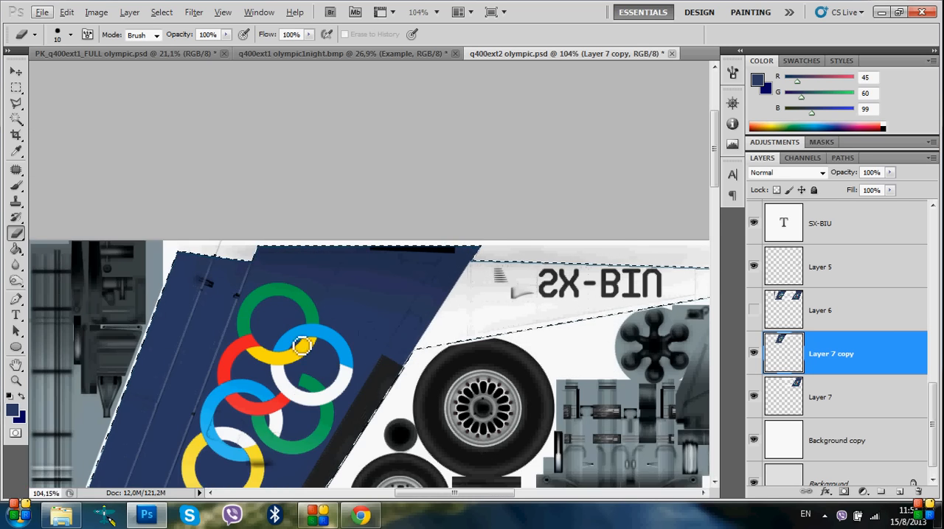
scroll(302, 346, "down", 3)
scroll(413, 236, "up", 6)
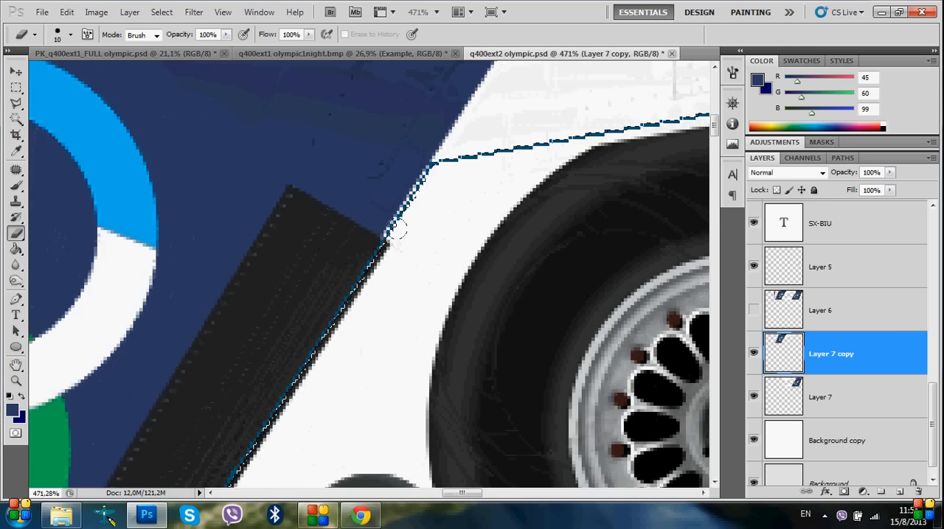
scroll(398, 231, "down", 7)
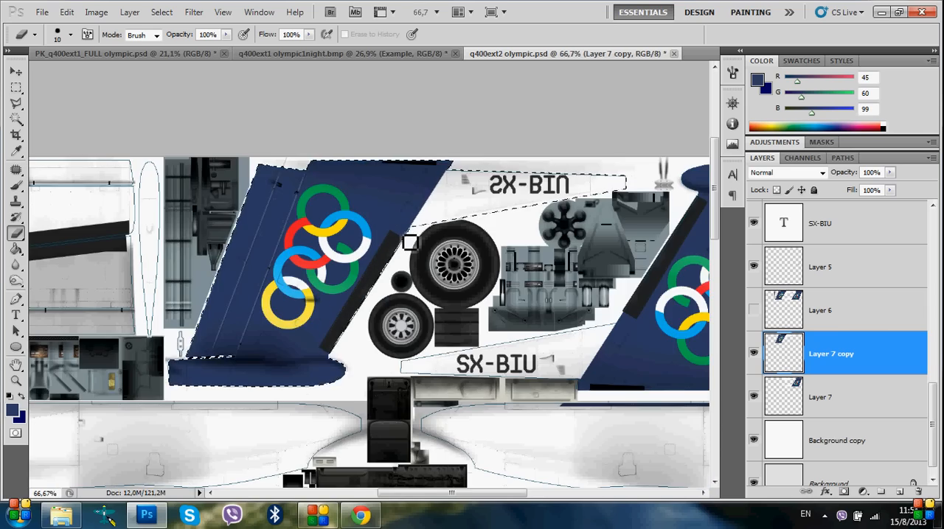
scroll(404, 295, "down", 2)
scroll(394, 302, "up", 3)
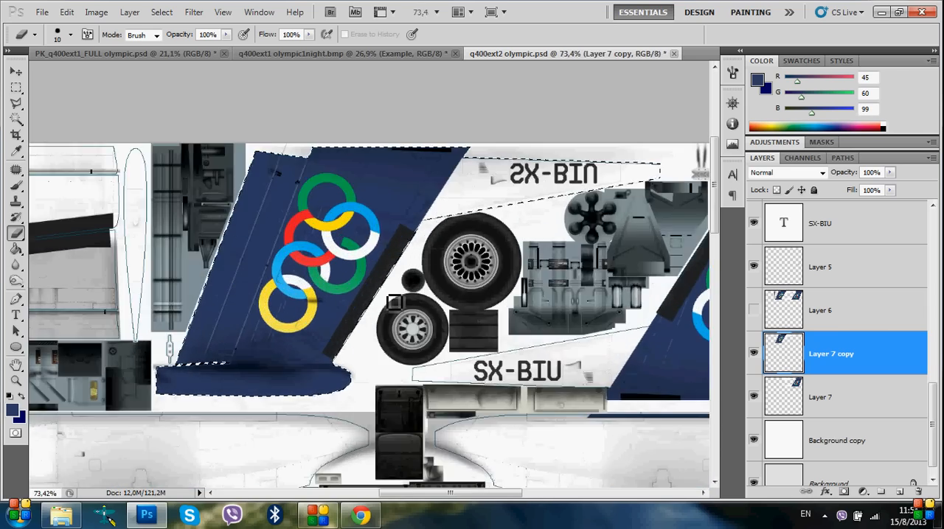
scroll(413, 246, "up", 5)
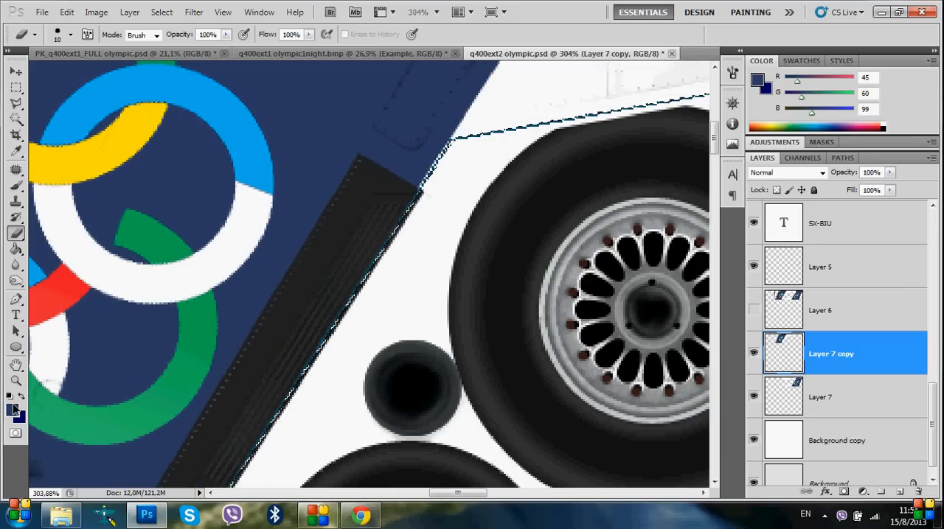
scroll(305, 381, "down", 5)
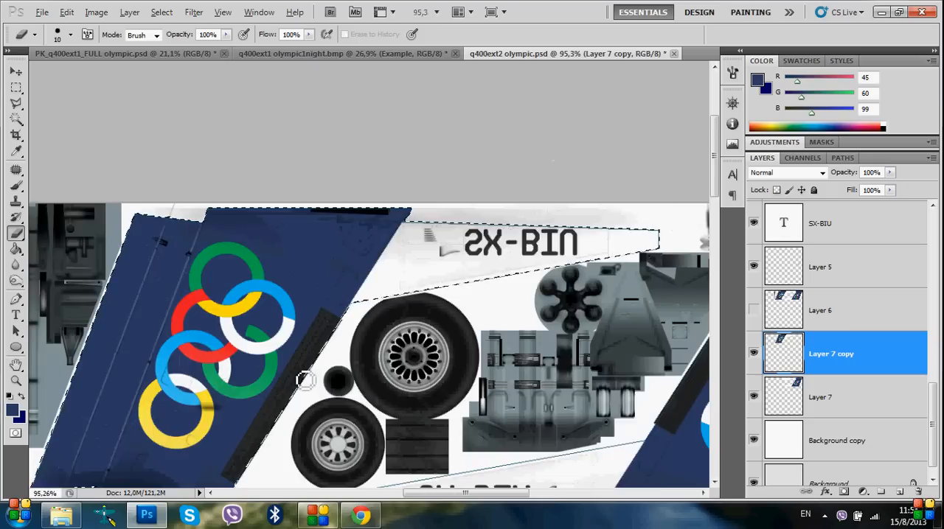
scroll(305, 380, "down", 3)
scroll(295, 373, "down", 2)
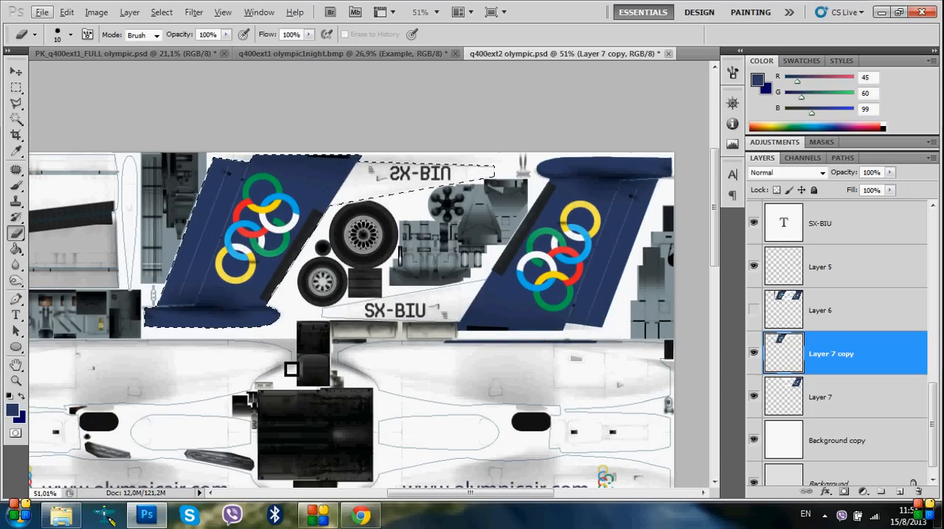
scroll(292, 370, "down", 3)
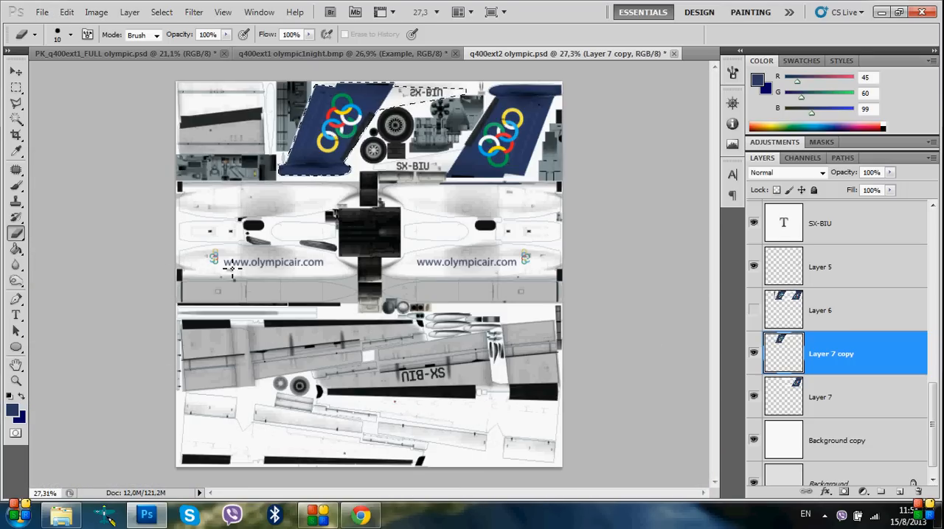
scroll(143, 318, "up", 10)
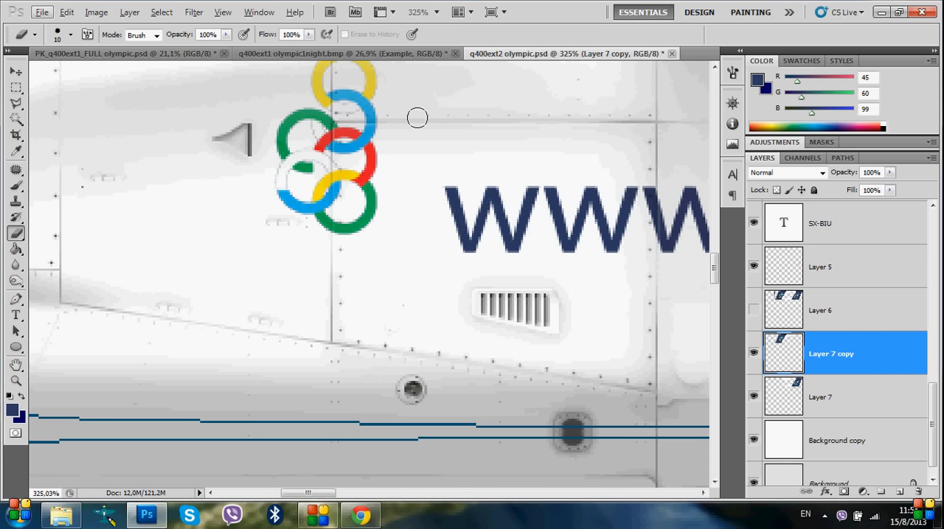
scroll(345, 199, "up", 3)
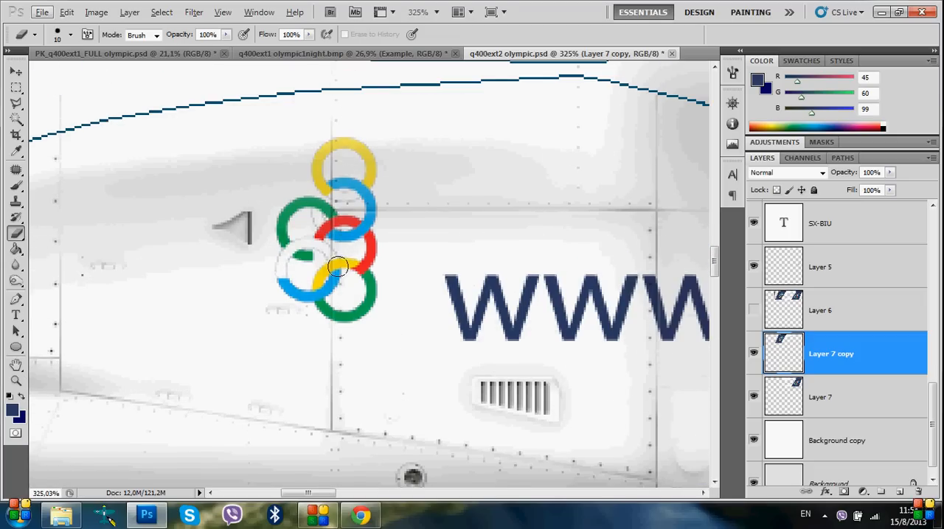
scroll(317, 206, "down", 8)
scroll(448, 466, "down", 4)
scroll(449, 456, "right", 3)
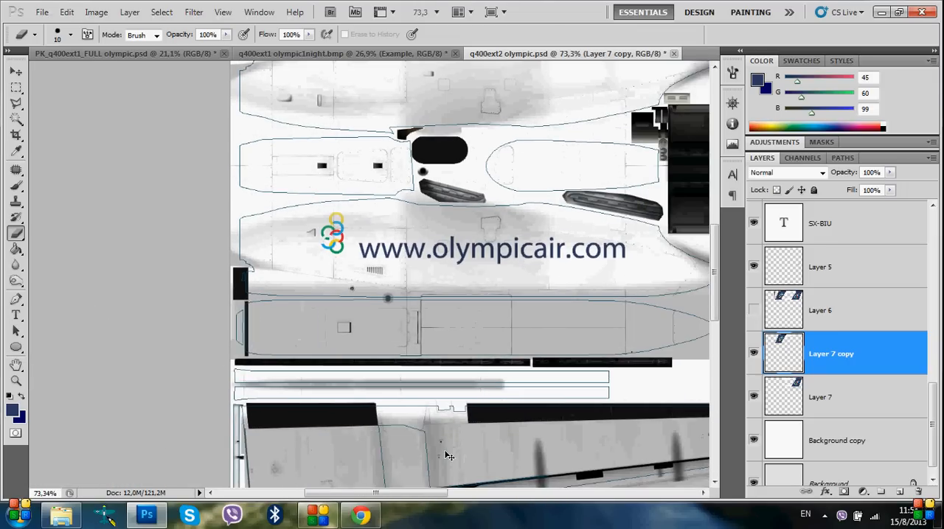
scroll(450, 456, "down", 3)
scroll(450, 457, "down", 2)
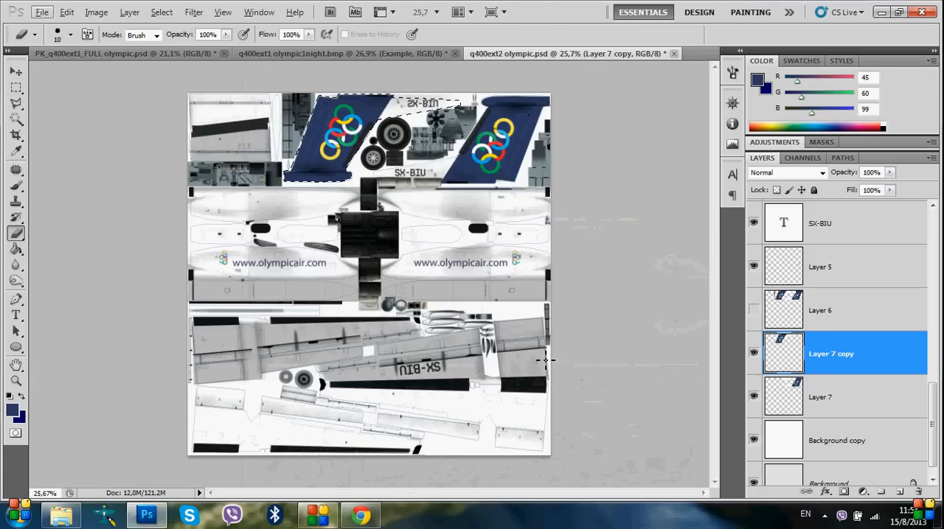
Hide the Map outline layer and clear the selection around the flipped fin
right_click(876, 476)
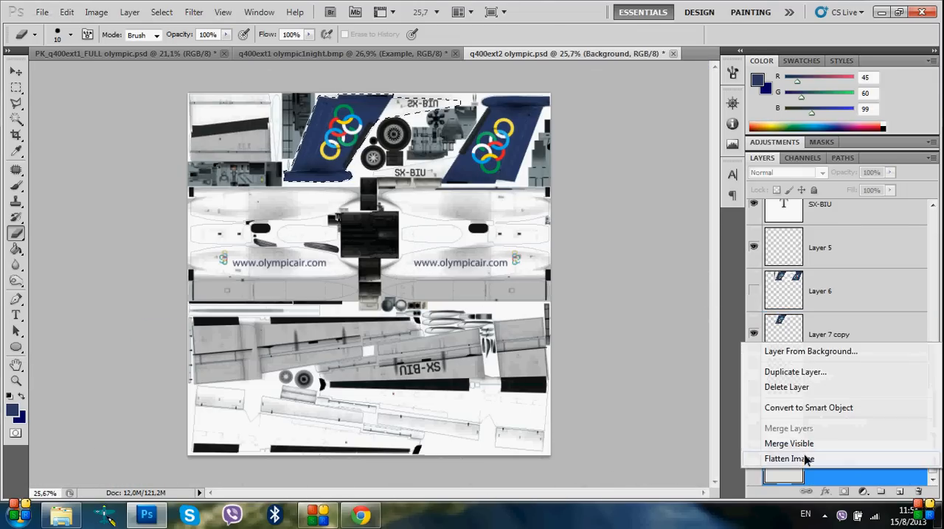
left_click(691, 375)
left_click_drag(939, 439, 938, 258)
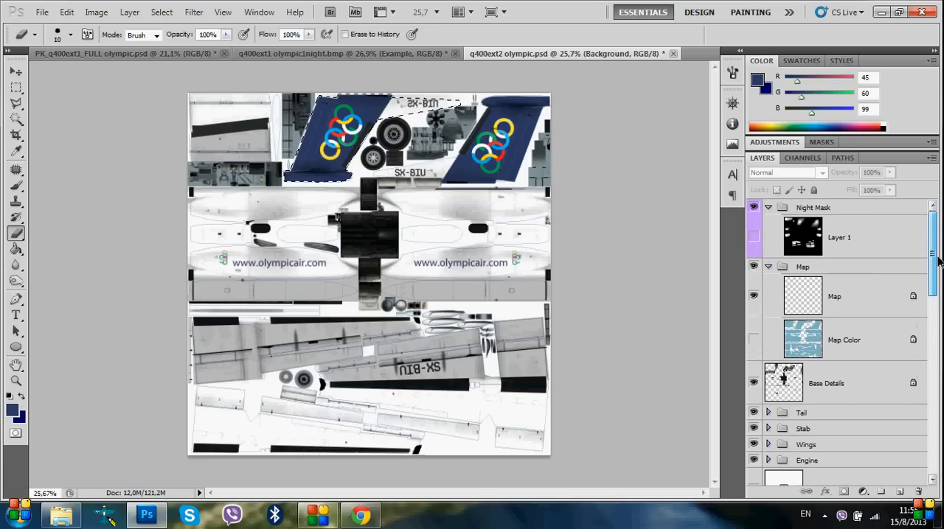
left_click(754, 298)
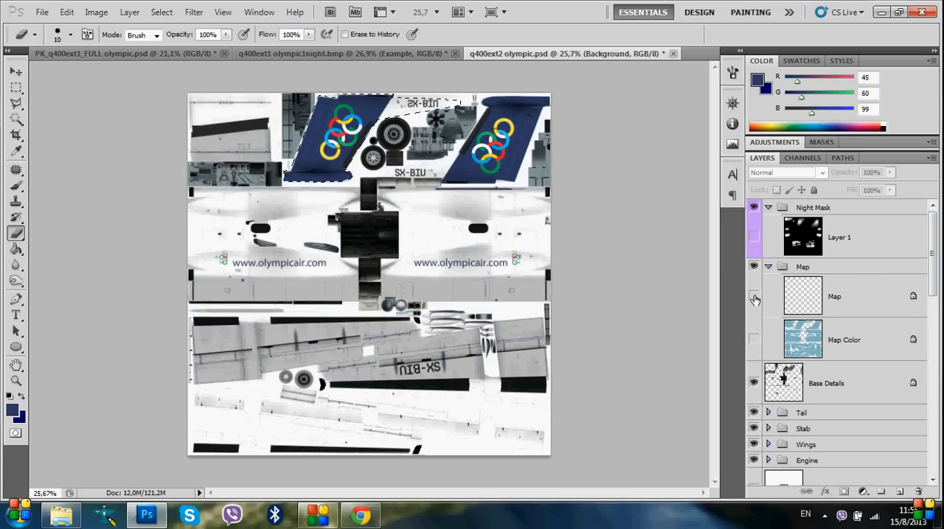
left_click(753, 341)
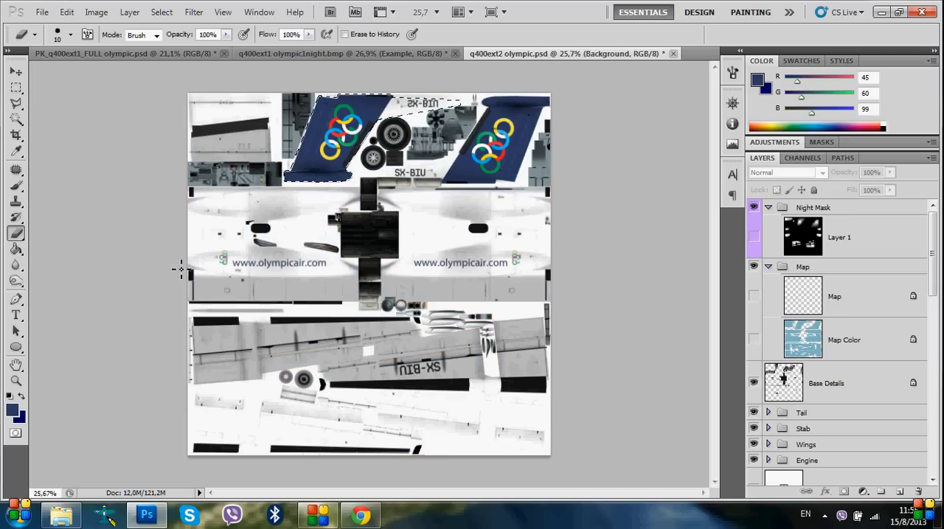
left_click(16, 87)
right_click(281, 148)
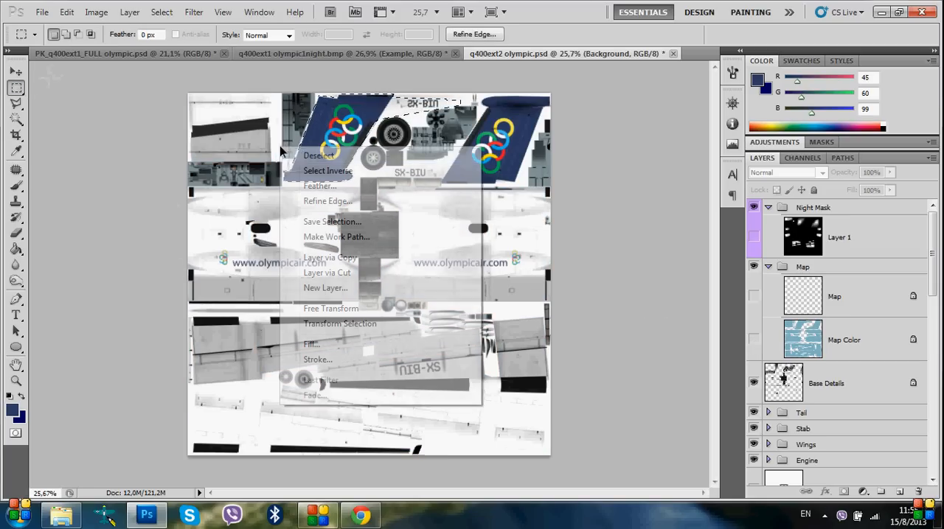
left_click(304, 153)
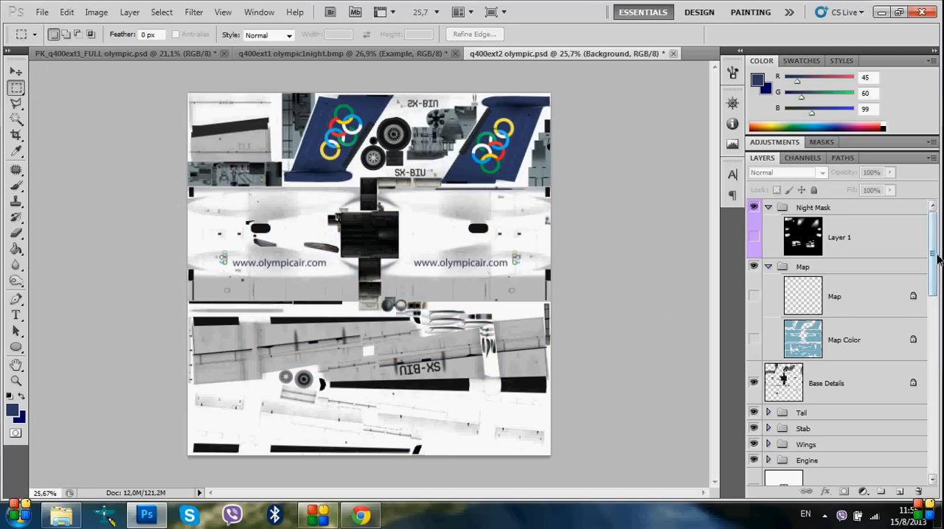
Flatten all layers of the q400ext2 texture into the background, discarding the hidden layers
left_click_drag(933, 257, 930, 437)
right_click(822, 453)
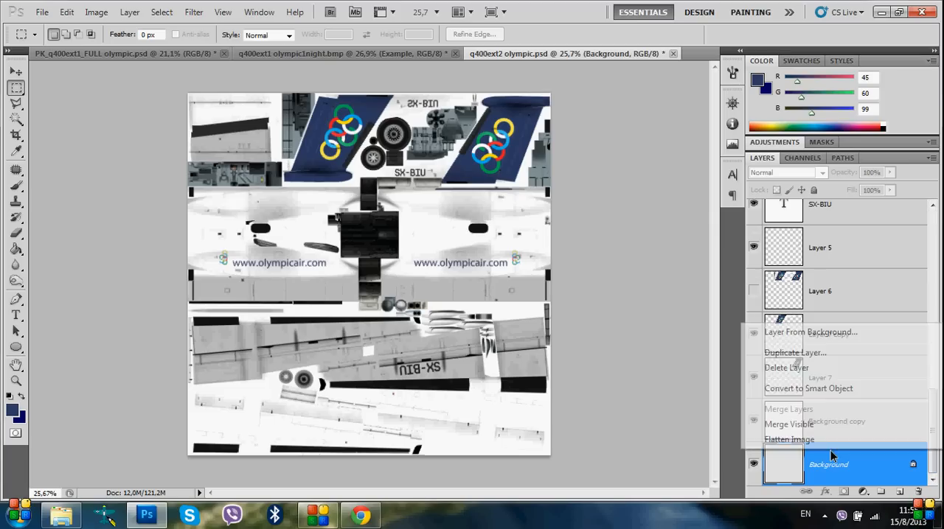
left_click(798, 443)
left_click(445, 202)
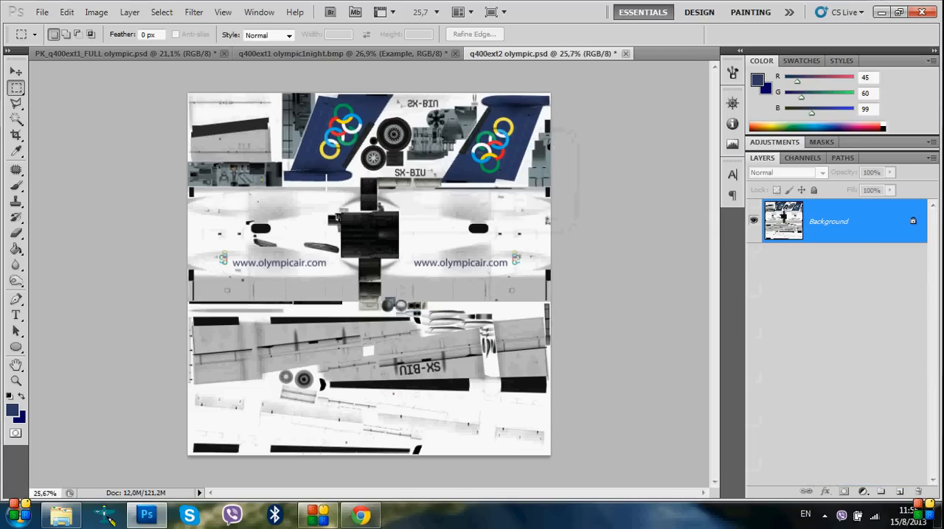
Look up the Save As command without saving, and undo the image flattening
left_click(42, 13)
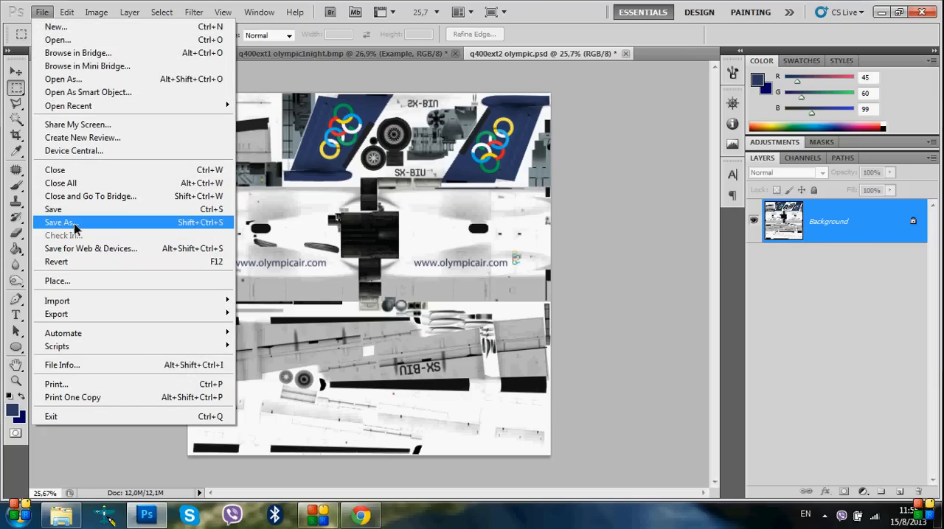
left_click(137, 448)
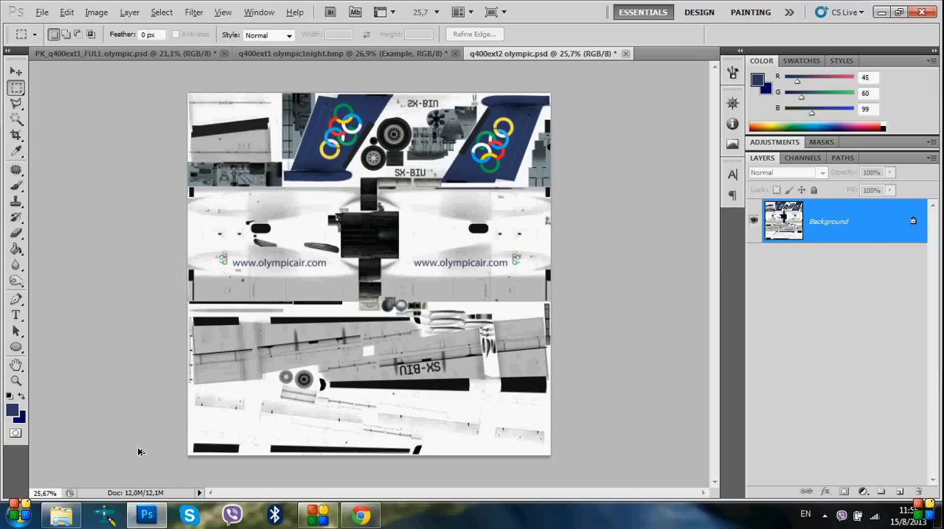
key("ctrl+z")
Show Layer 6 with the original fin artwork, and hide Layer 7 copy and Layer 7
left_click(754, 292)
left_click(754, 292)
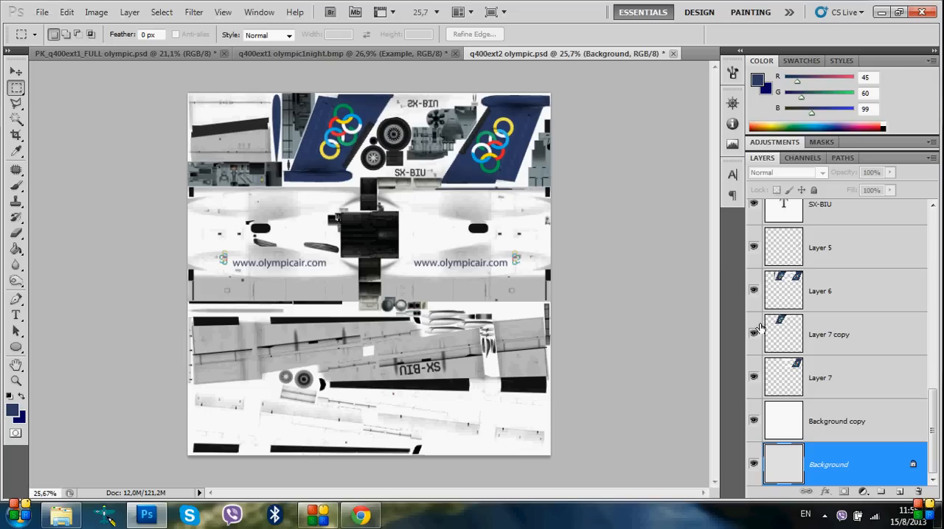
left_click(753, 334)
left_click(752, 378)
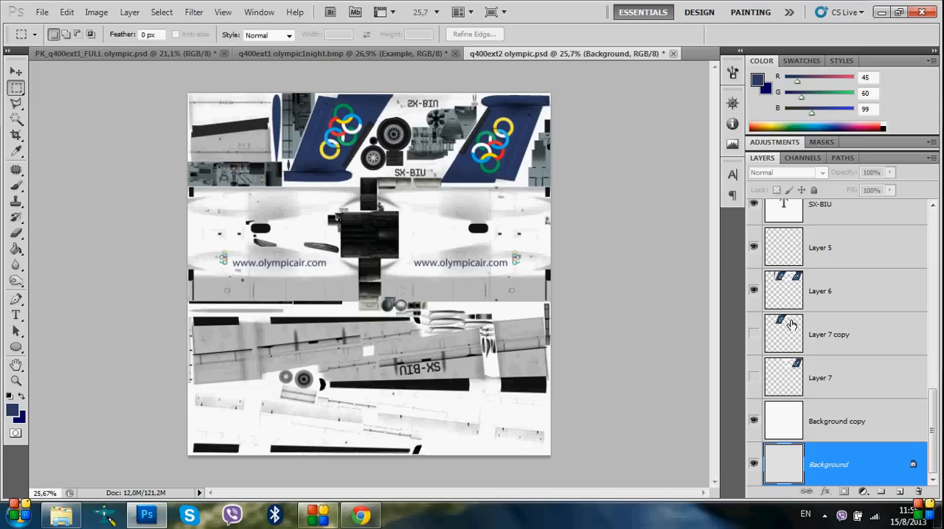
Examine the Layer 6 fin artwork, the small blue parts near the fin base, and the fuselage lettering on the texture
scroll(297, 194, "up", 15)
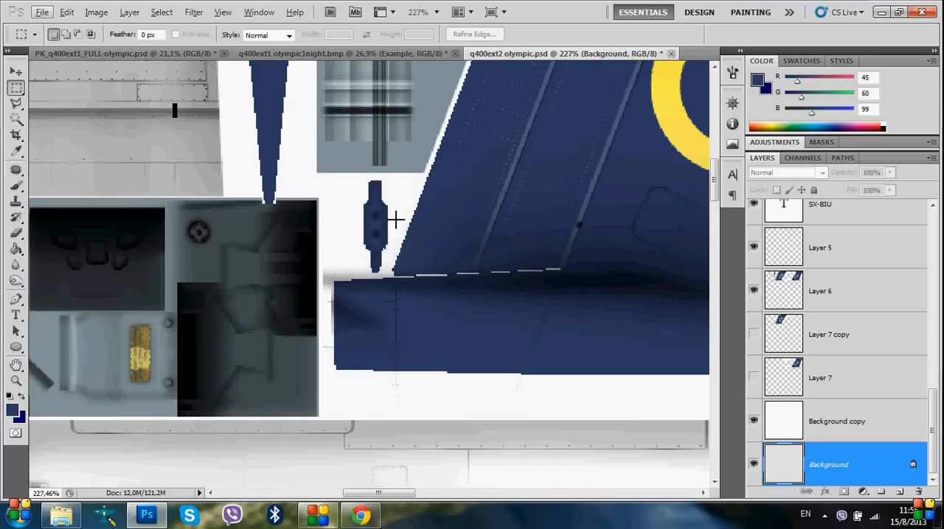
scroll(467, 274, "down", 13)
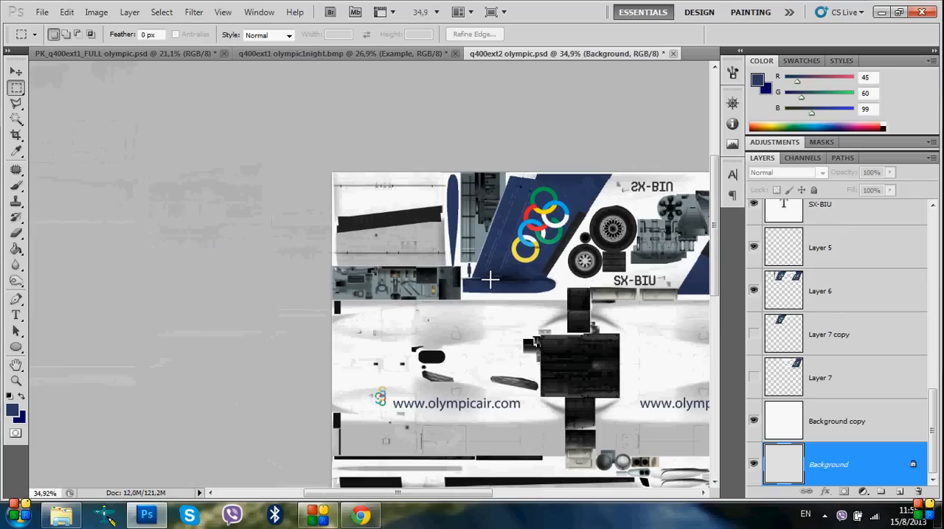
scroll(491, 279, "right", 5)
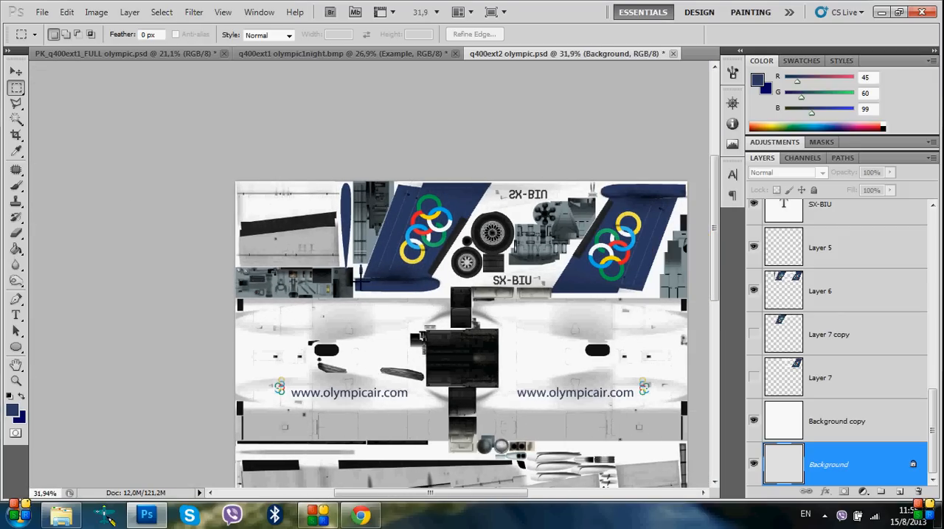
scroll(361, 280, "up", 4)
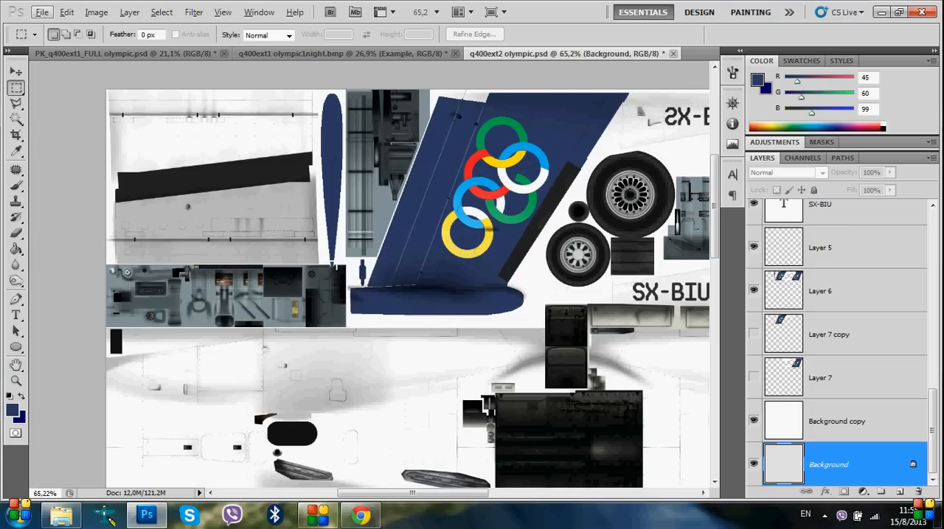
scroll(334, 264, "down", 3)
scroll(324, 255, "right", 3)
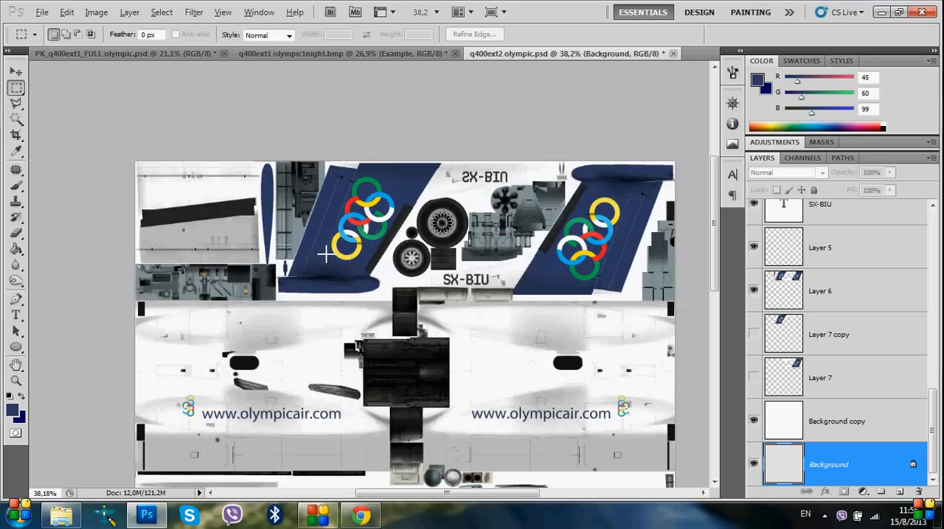
scroll(324, 255, "down", 2)
scroll(334, 233, "up", 2)
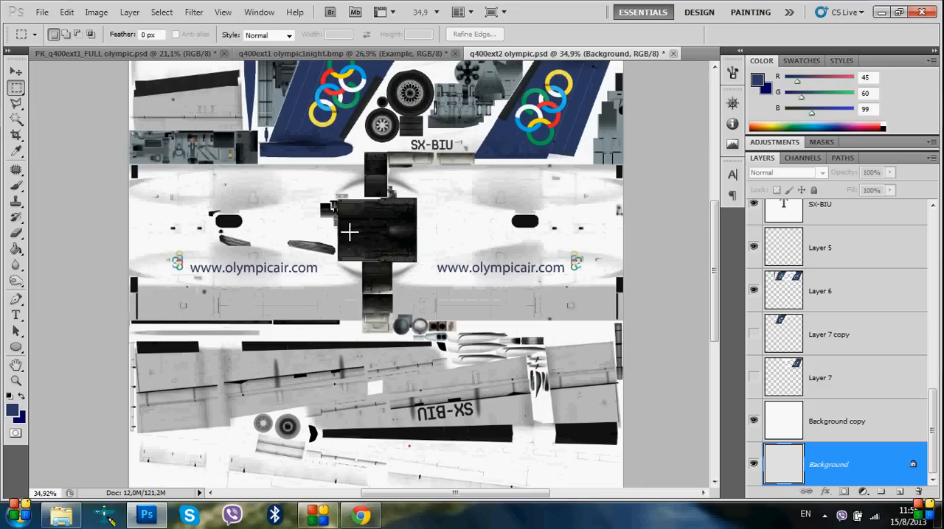
scroll(350, 233, "up", 3)
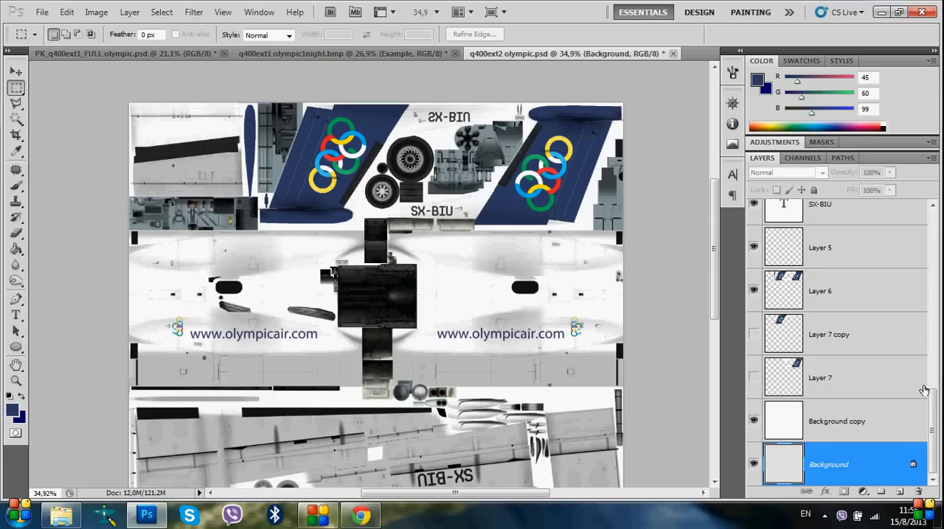
Show the Map Color layer to review the part shapes across the texture, and hide it again
scroll(924, 391, "up", 10)
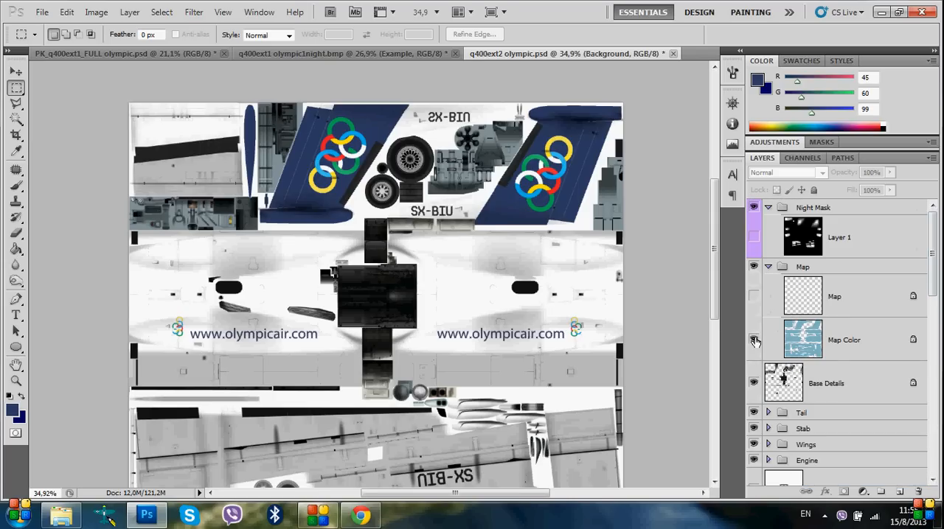
left_click(753, 342)
left_click(754, 341)
left_click(754, 342)
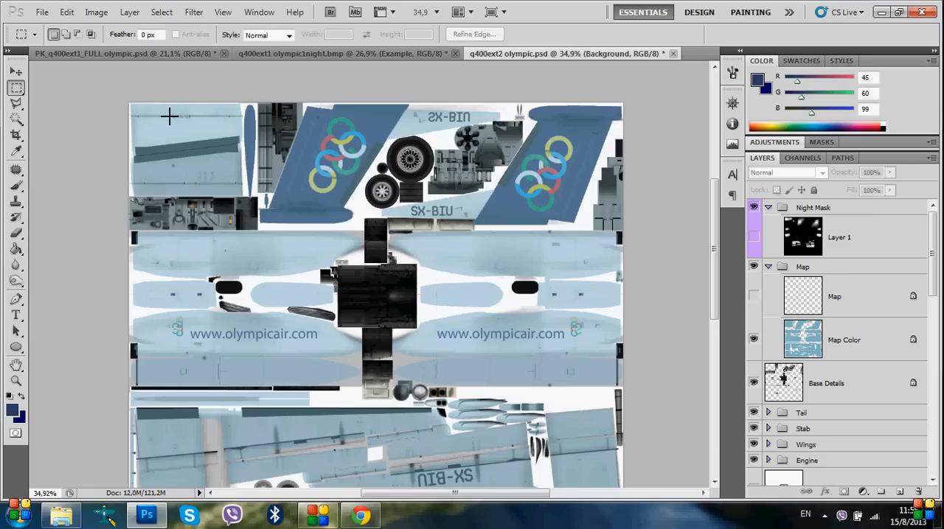
scroll(236, 348, "down", 3)
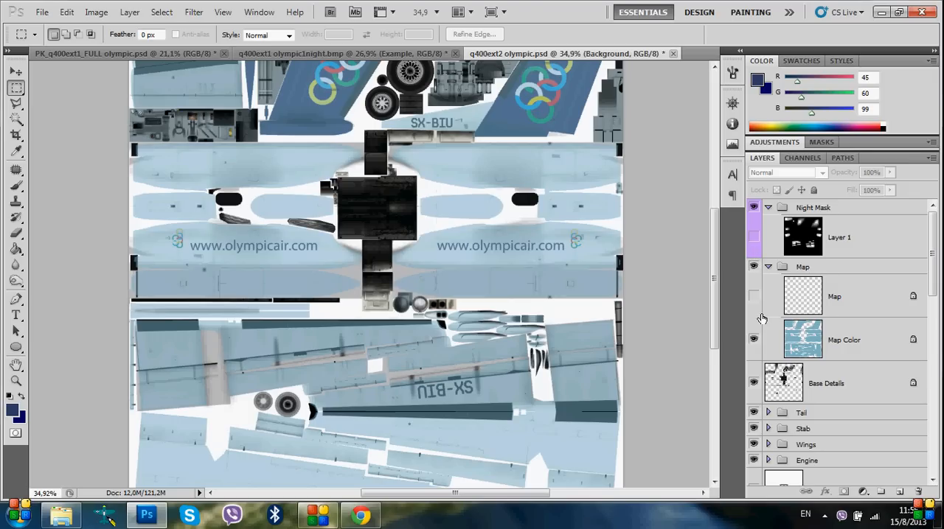
left_click(754, 340)
scroll(658, 288, "down", 3)
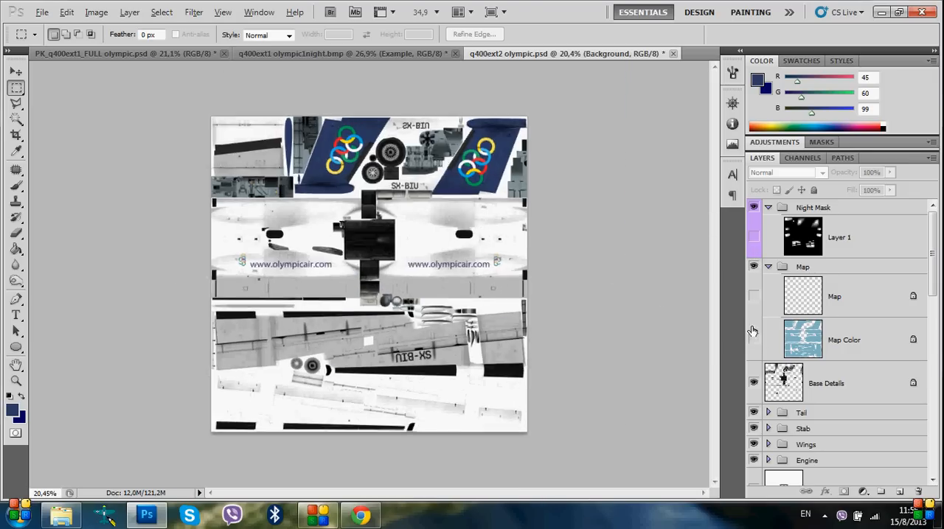
left_click_drag(930, 269, 928, 449)
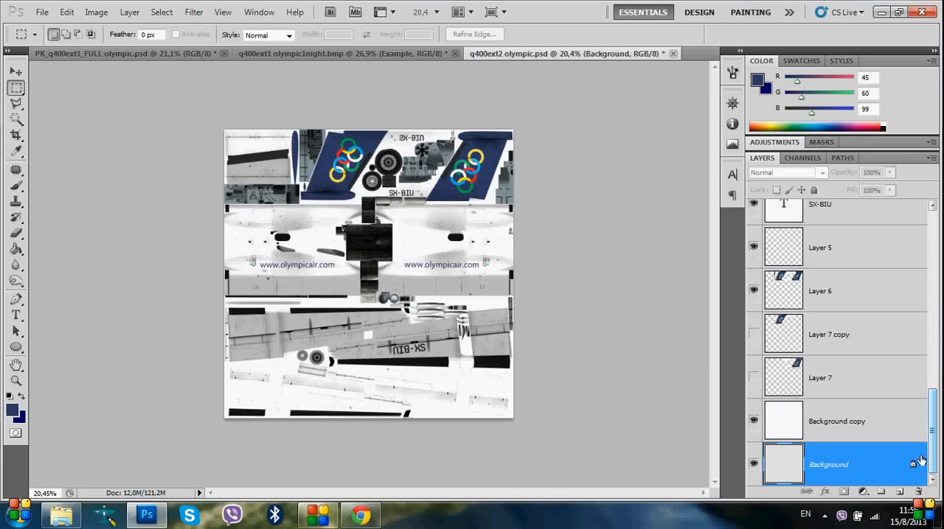
right_click(880, 428)
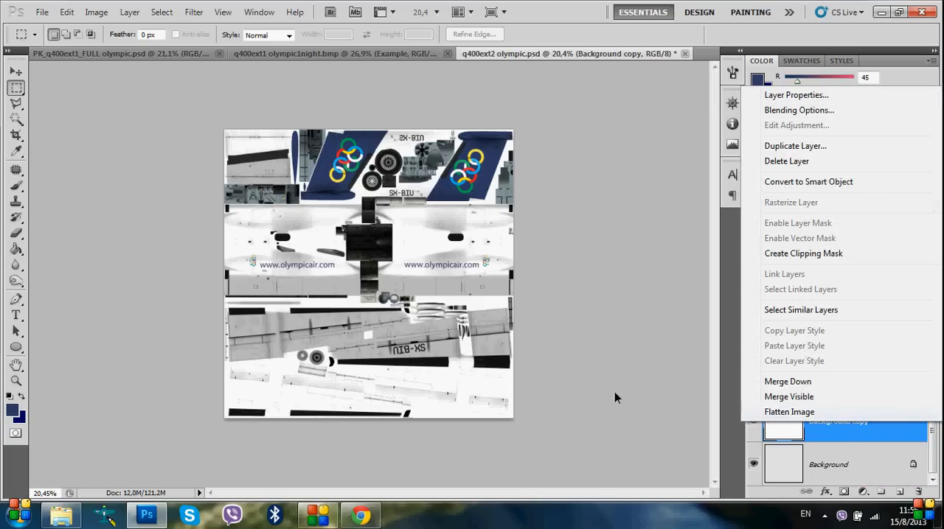
left_click(595, 392)
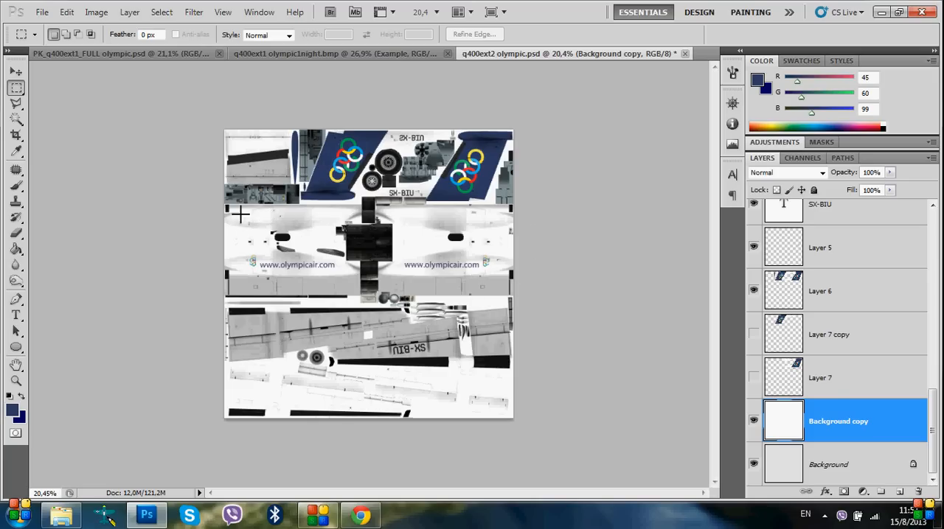
Inspect the wing and lower fuselage parts, and show the Map Color layer over them
scroll(192, 381, "up", 5)
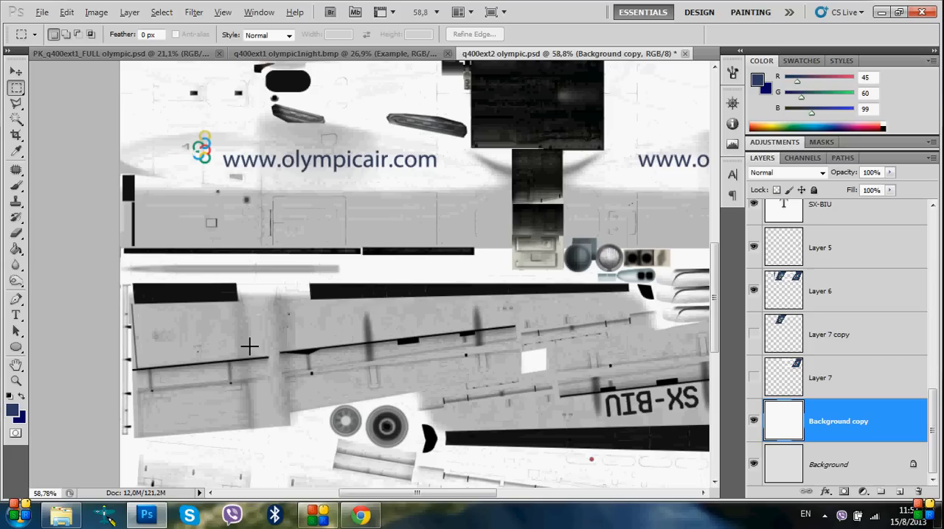
scroll(329, 284, "up", 3)
scroll(332, 278, "down", 5)
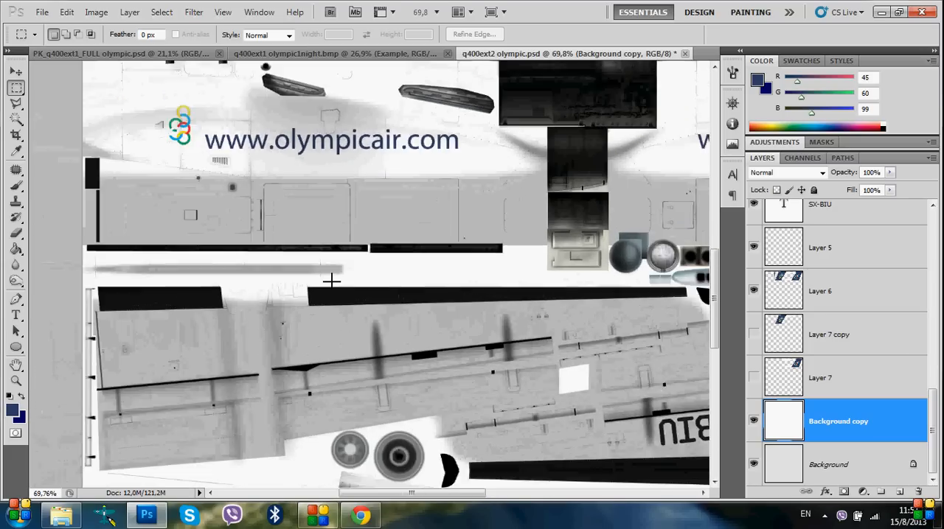
left_click_drag(931, 408, 930, 243)
left_click(761, 306)
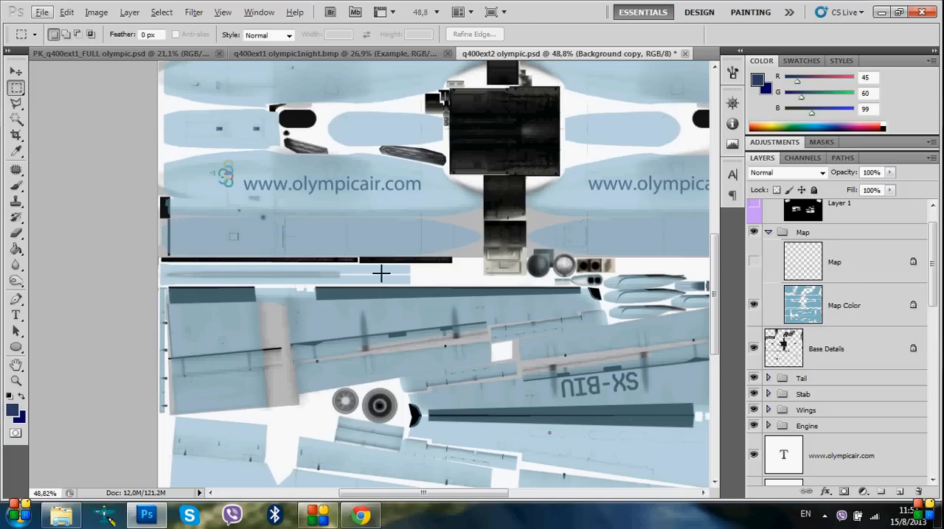
Check the mapped fin and fuselage parts on the texture, and hide the Map Color layer
scroll(539, 323, "up", 2)
scroll(539, 323, "up", 4)
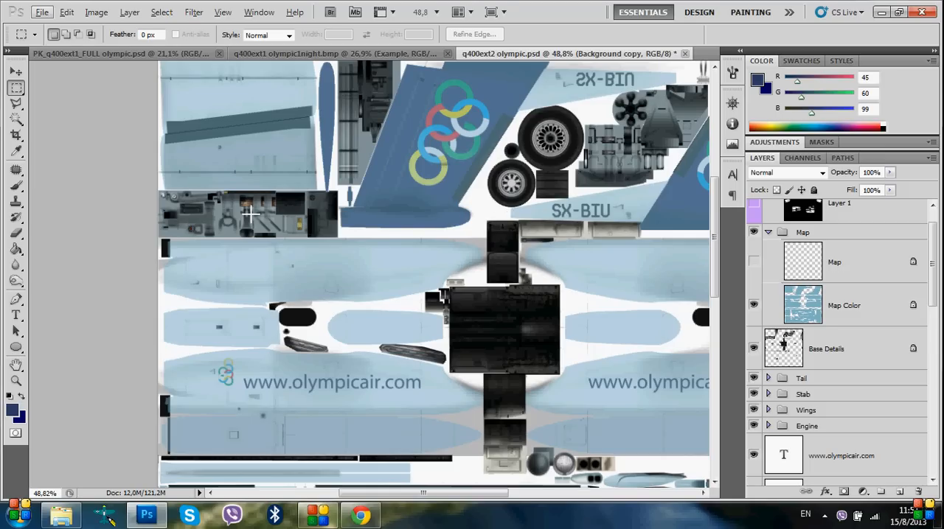
left_click(754, 305)
scroll(490, 392, "down", 4)
key("alt")
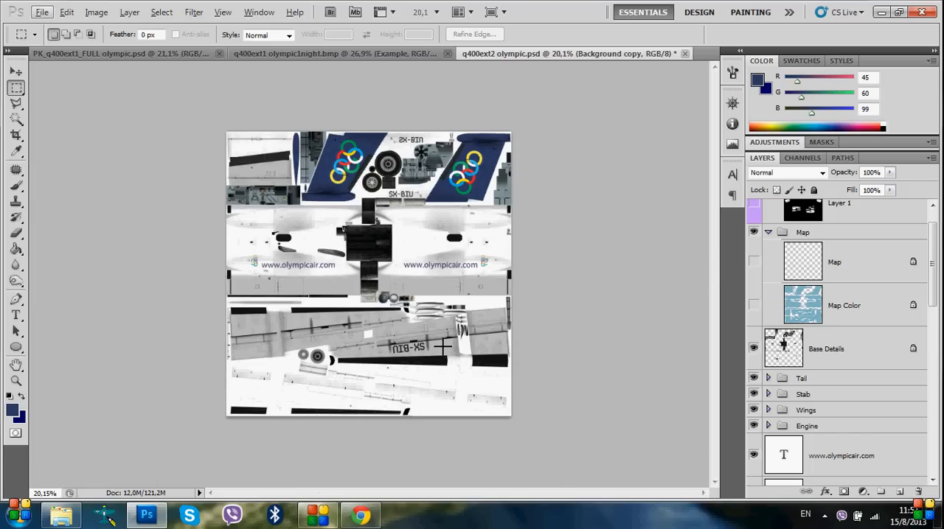
Flatten the q400ext2 olympic texture into a single layer, discarding the hidden layers
left_click(894, 468)
right_click(894, 468)
left_click(786, 415)
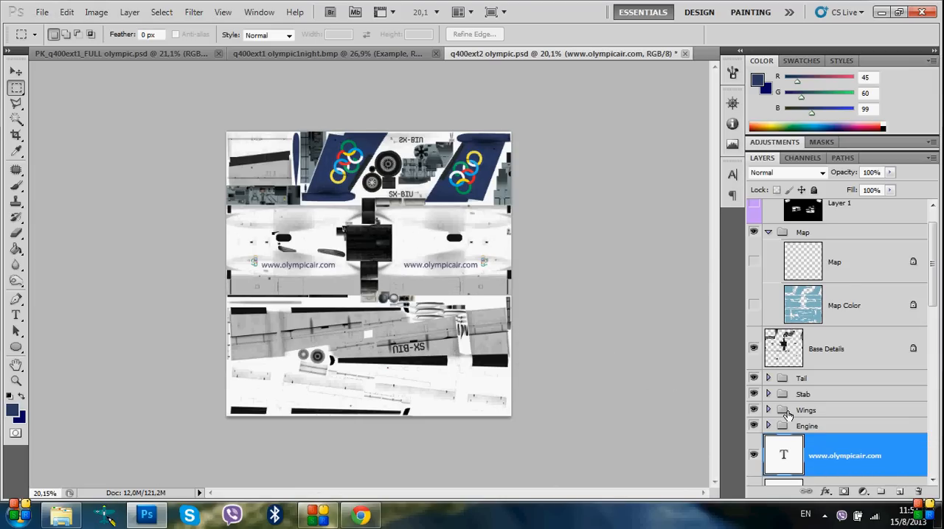
right_click(869, 413)
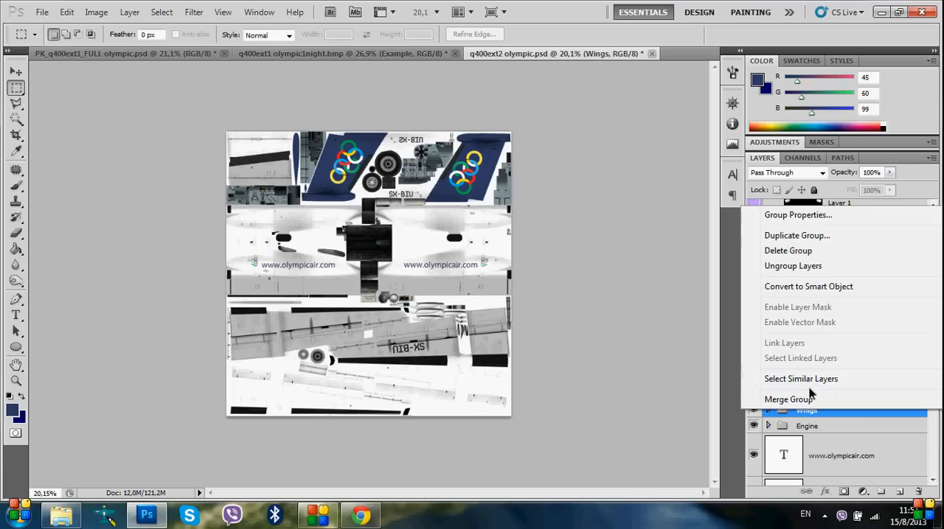
left_click(683, 352)
left_click_drag(934, 302, 938, 330)
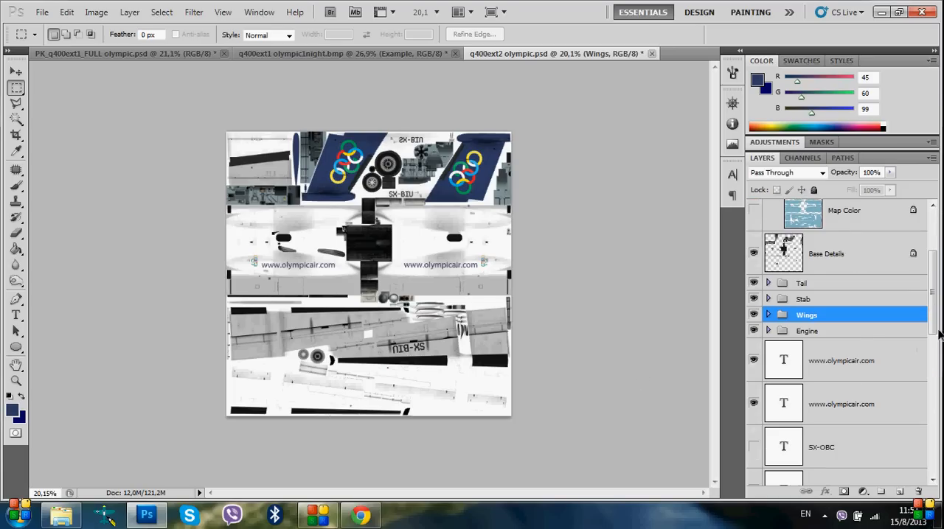
left_click_drag(933, 263, 933, 402)
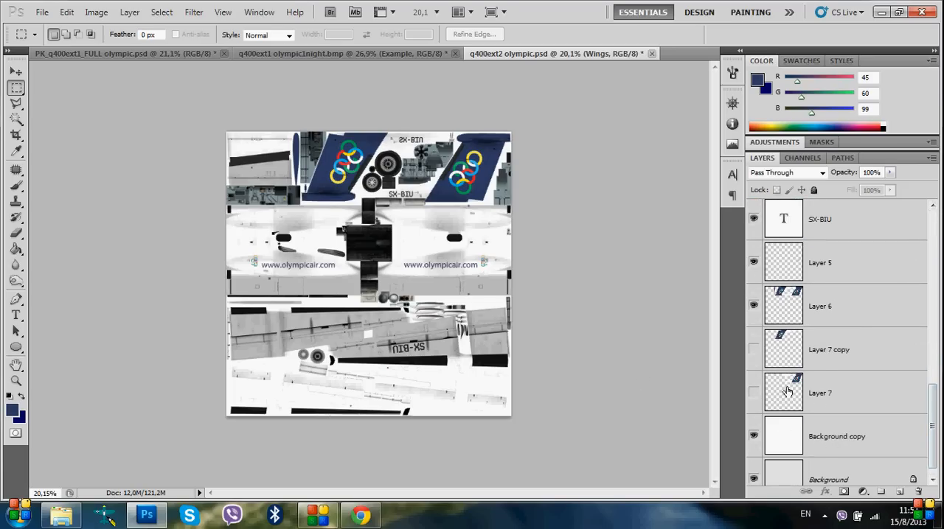
right_click(843, 384)
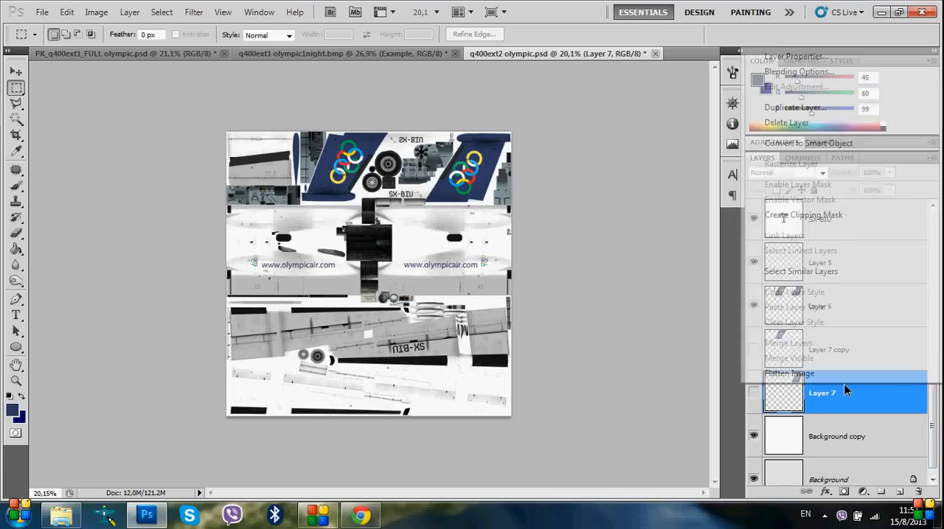
left_click(791, 374)
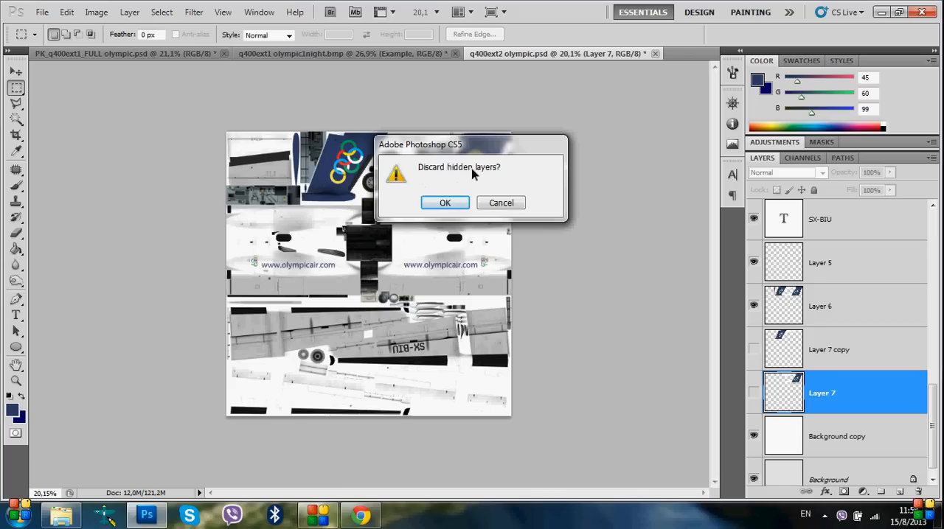
left_click(445, 204)
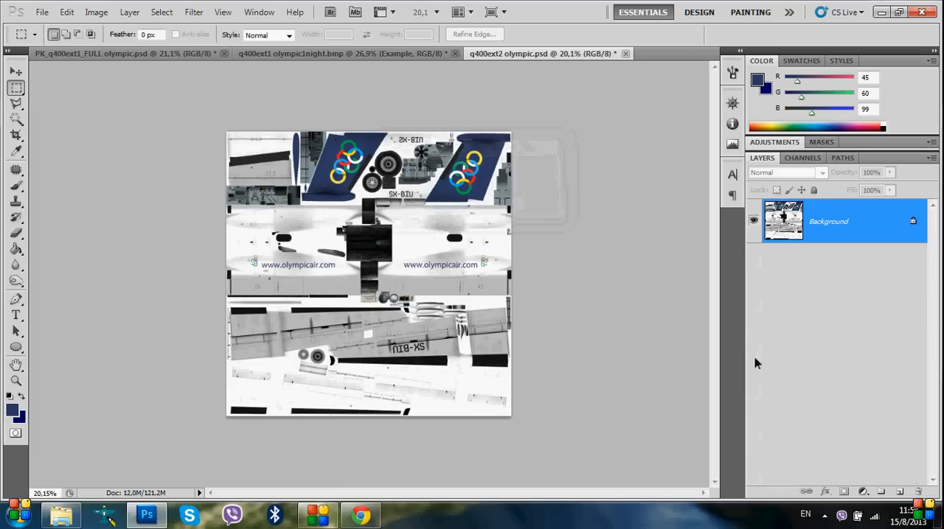
Try saving the flattened texture as q400ext2 olympic.bmp in 32-bit Windows BMP format, and cancel at the BMP options
left_click(42, 12)
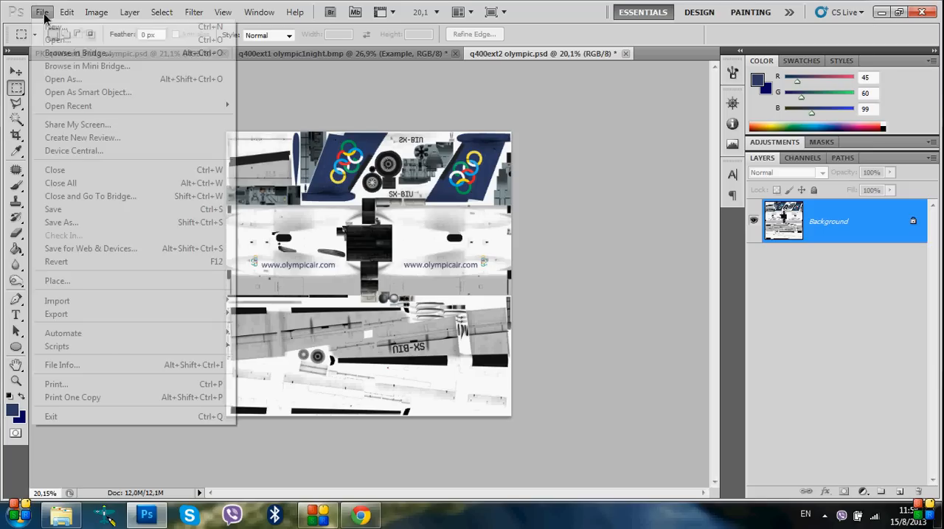
left_click(59, 223)
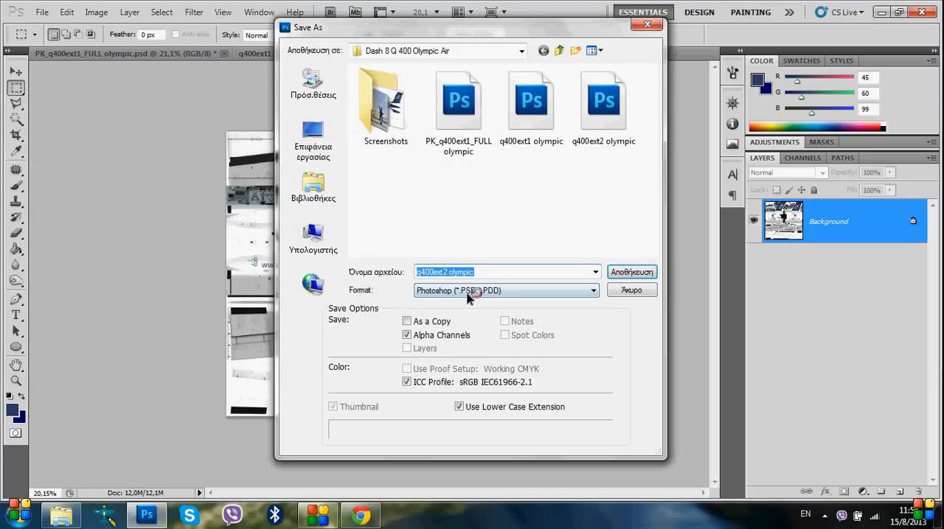
left_click(516, 290)
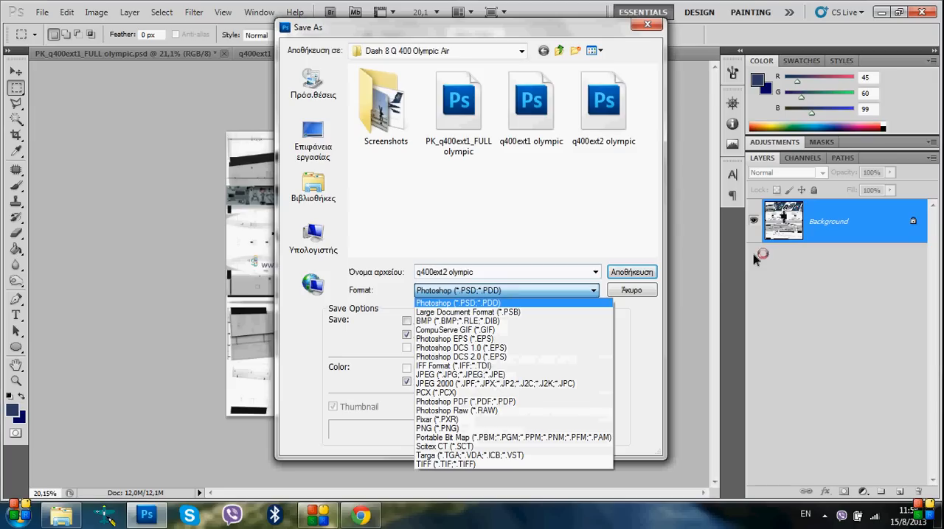
left_click(426, 323)
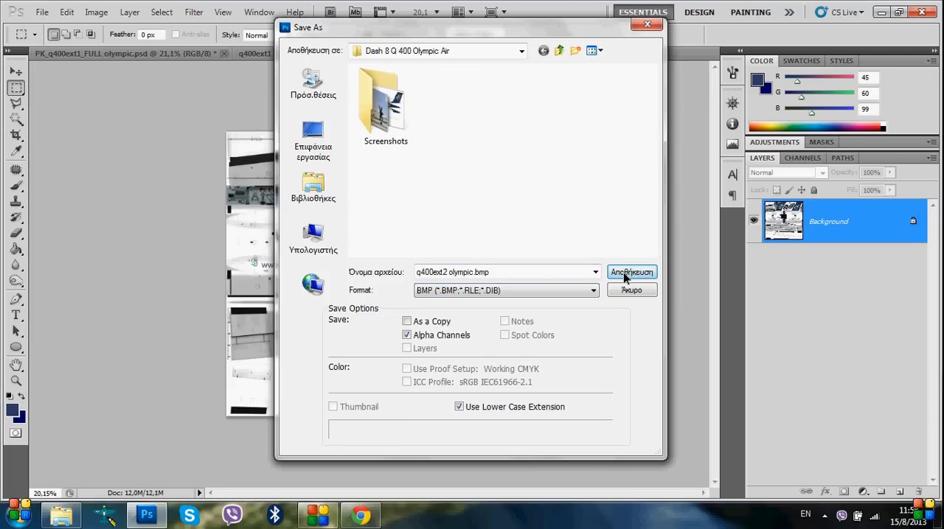
key("Return")
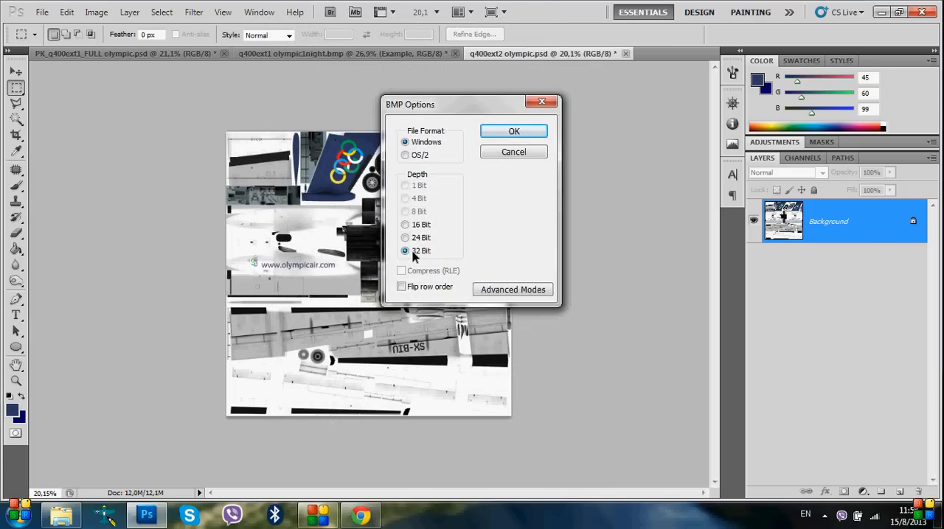
left_click(508, 154)
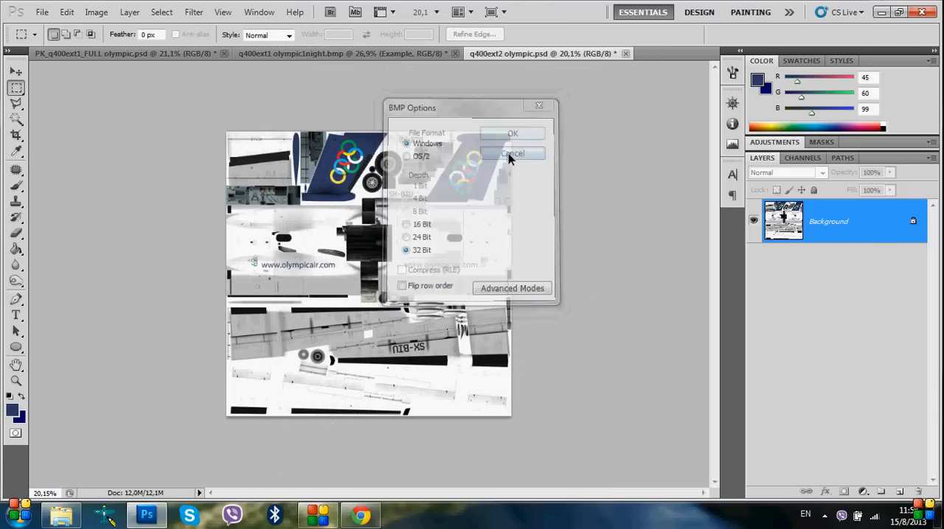
Minimize Photoshop and open the Microsoft Flight Simulator X folder inside Microsoft Games in the x86 program files on drive C
left_click(882, 13)
double_click(30, 22)
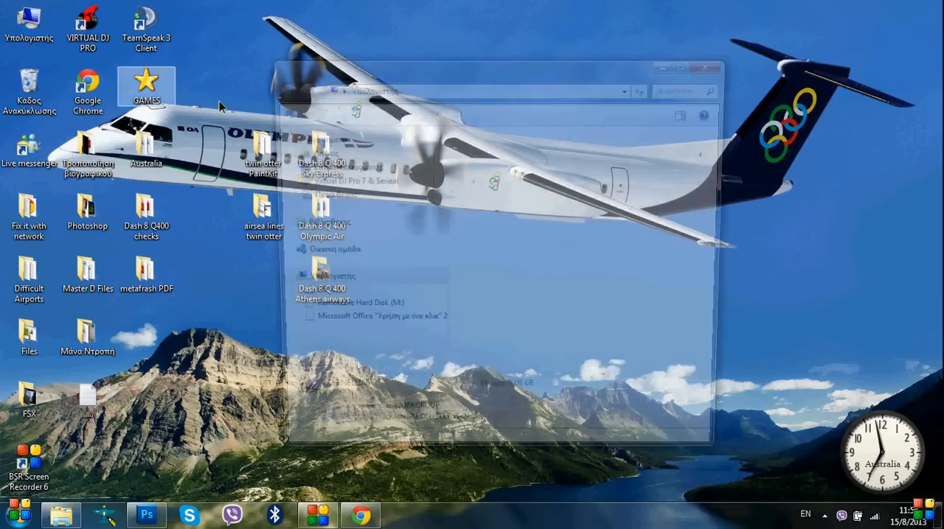
left_click(508, 172)
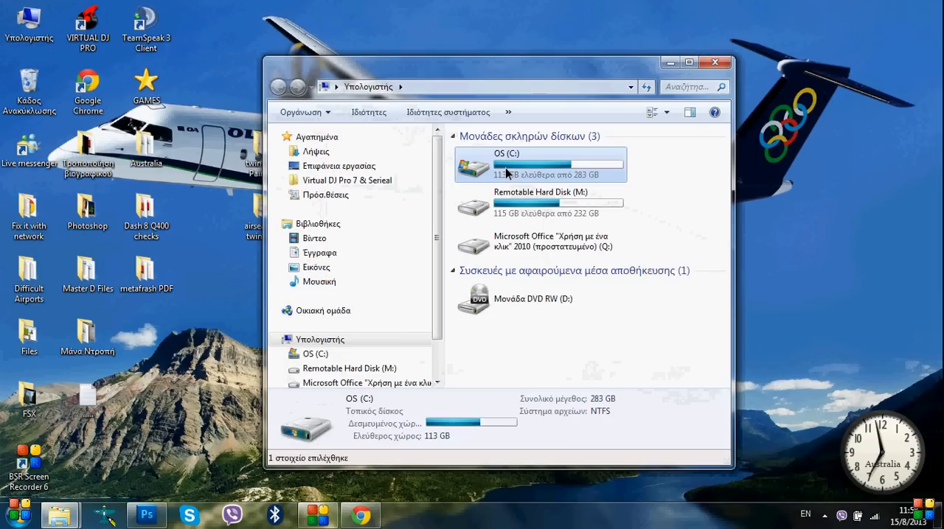
key("Return")
scroll(546, 308, "down", 2)
double_click(524, 312)
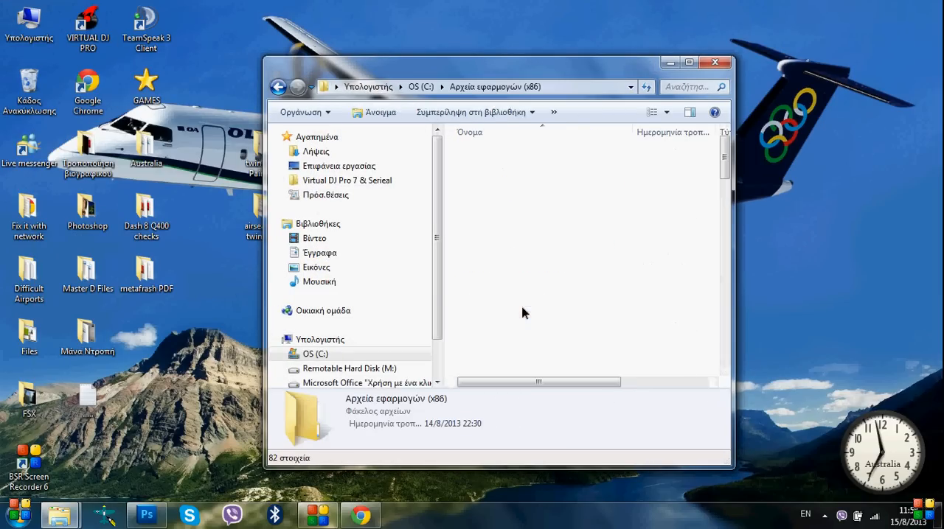
key("m")
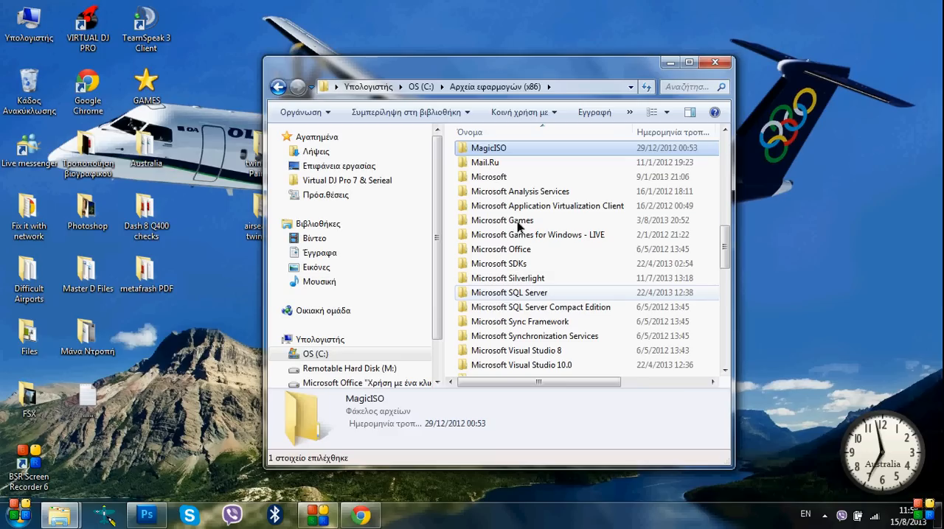
double_click(518, 225)
double_click(511, 153)
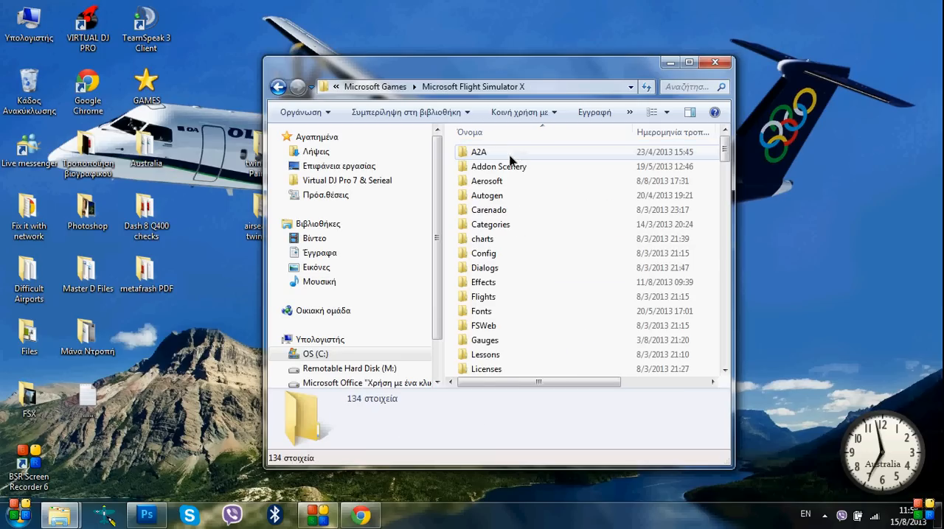
Open the aircraft's Texture.OA folder under SimObjects, Airplanes, mjc8q400
key("s")
double_click(492, 202)
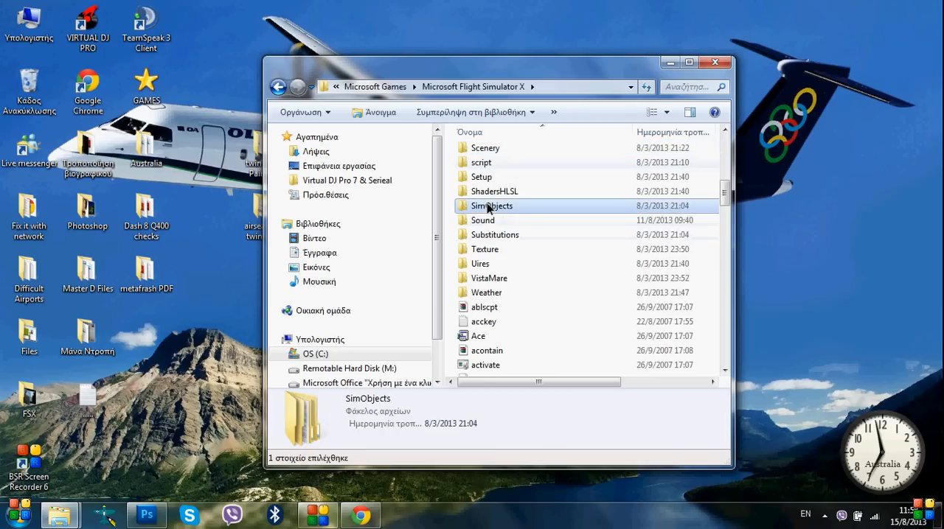
double_click(477, 152)
key("m")
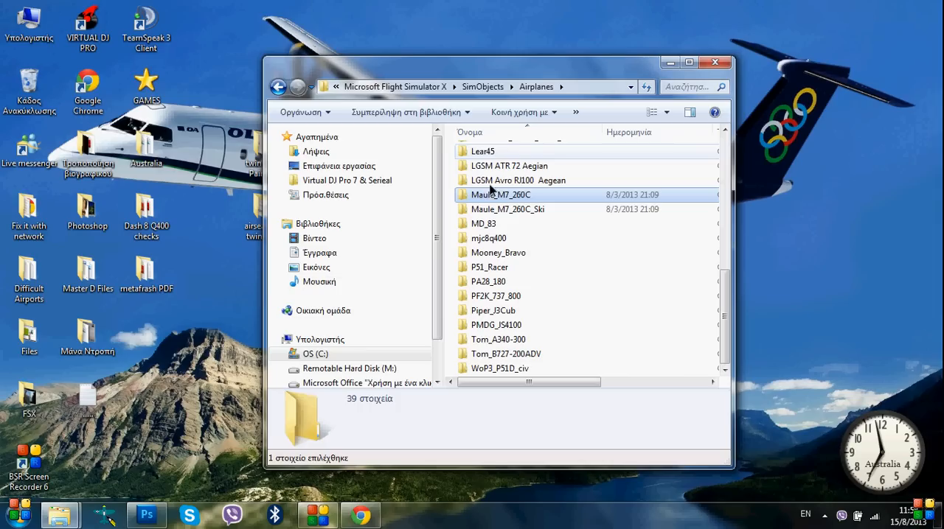
double_click(486, 238)
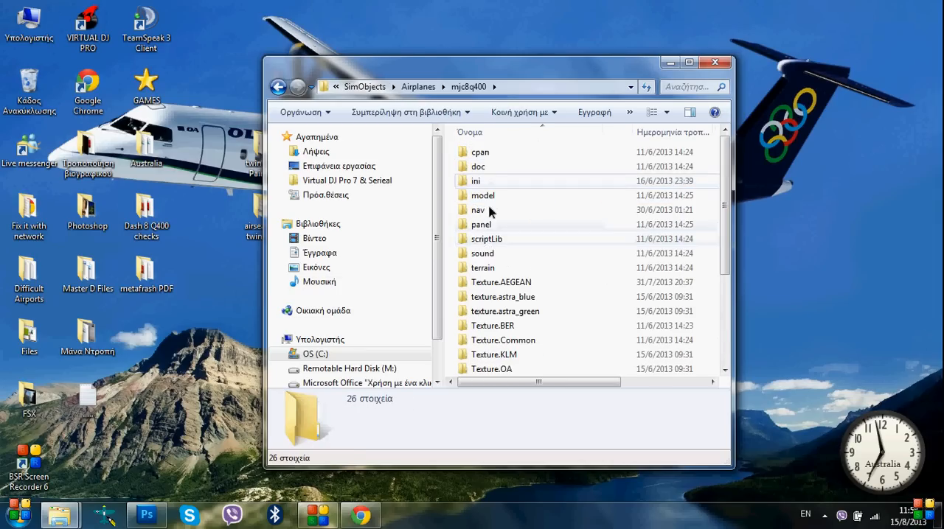
scroll(516, 265, "down", 2)
double_click(490, 297)
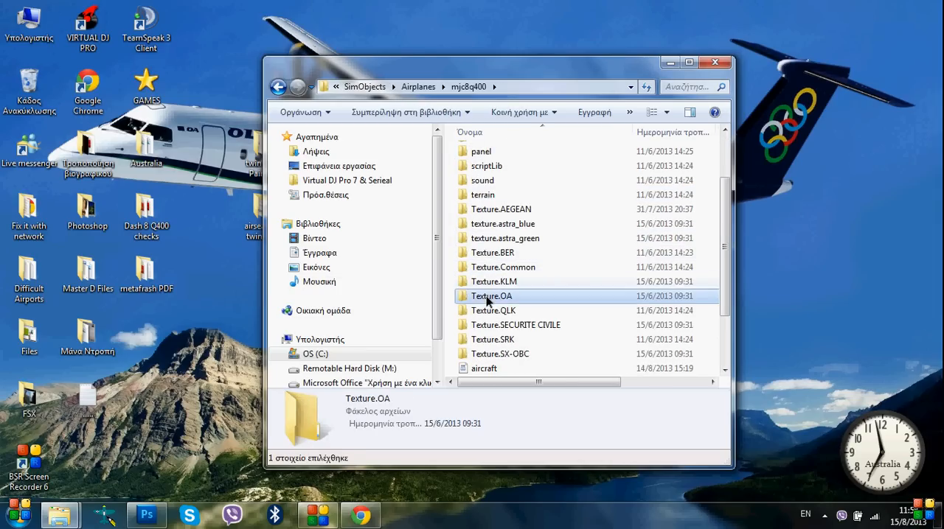
Switch to DXTBmp and arrange its window side by side with the Texture.OA folder window
left_click_drag(473, 68, 663, 38)
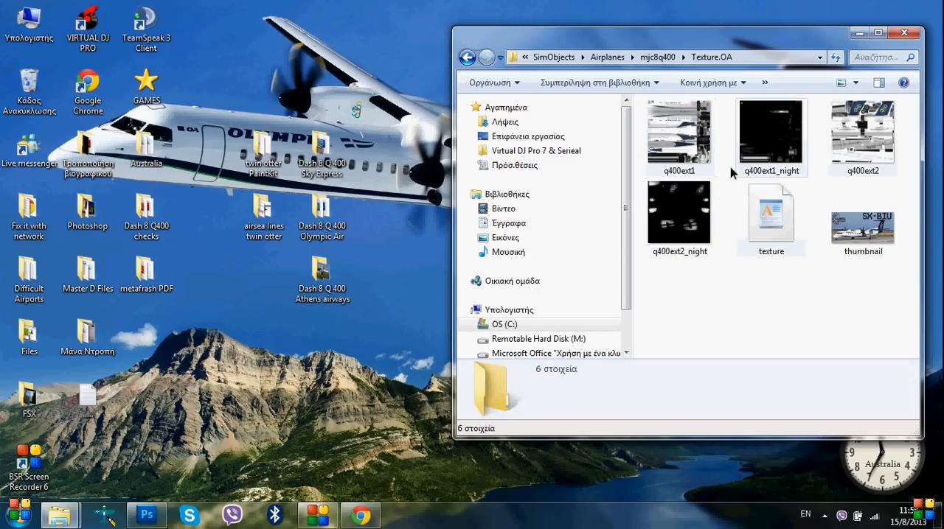
left_click(104, 516)
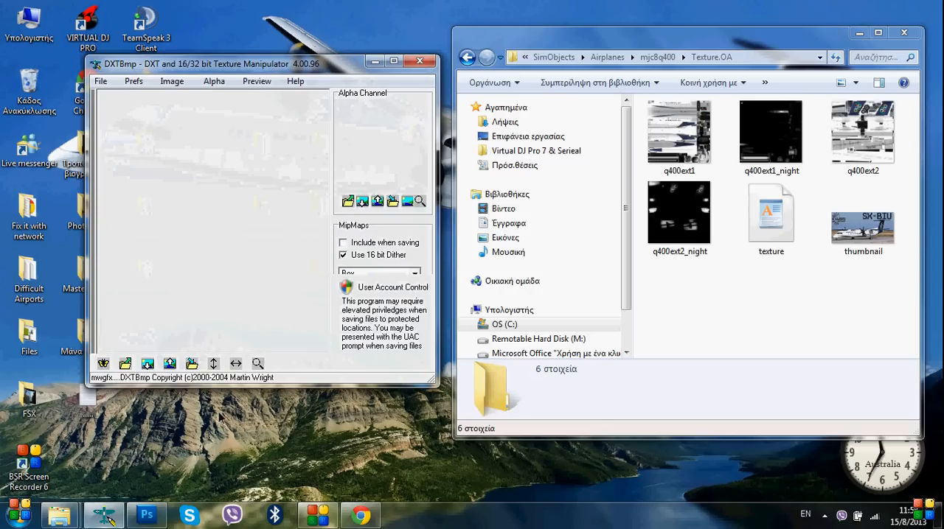
left_click_drag(344, 72, 321, 42)
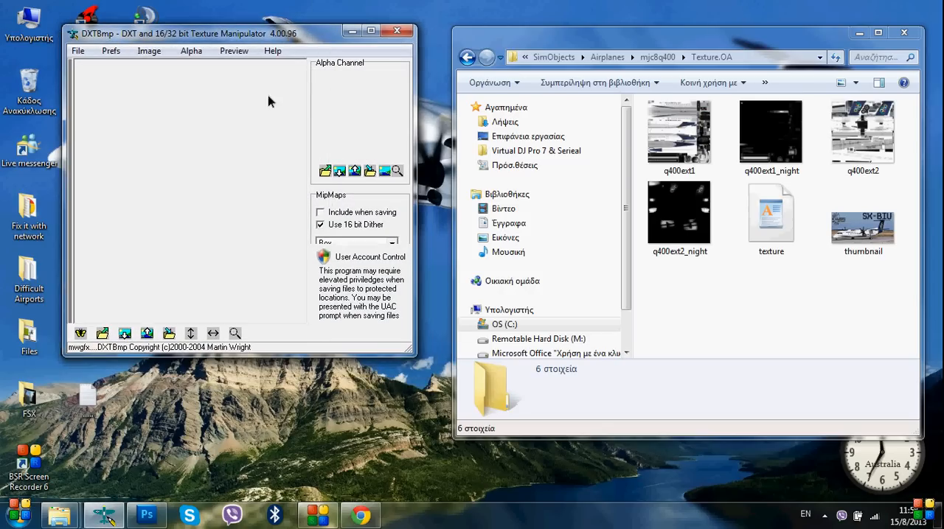
Switch to Photoshop and show Layer 1 of the Night Mask group over the q400ext2 texture
left_click(159, 520)
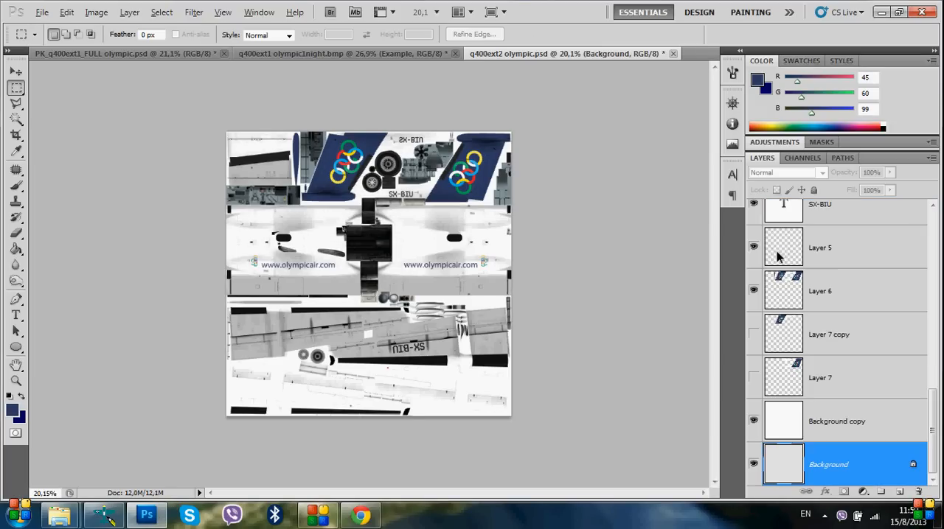
scroll(895, 359, "up", 6)
scroll(898, 361, "up", 4)
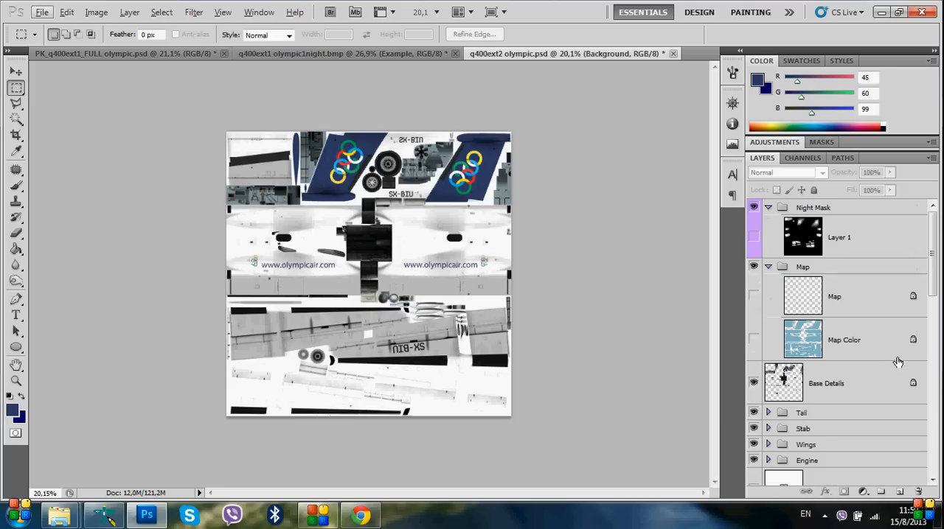
left_click(754, 238)
left_click(753, 238)
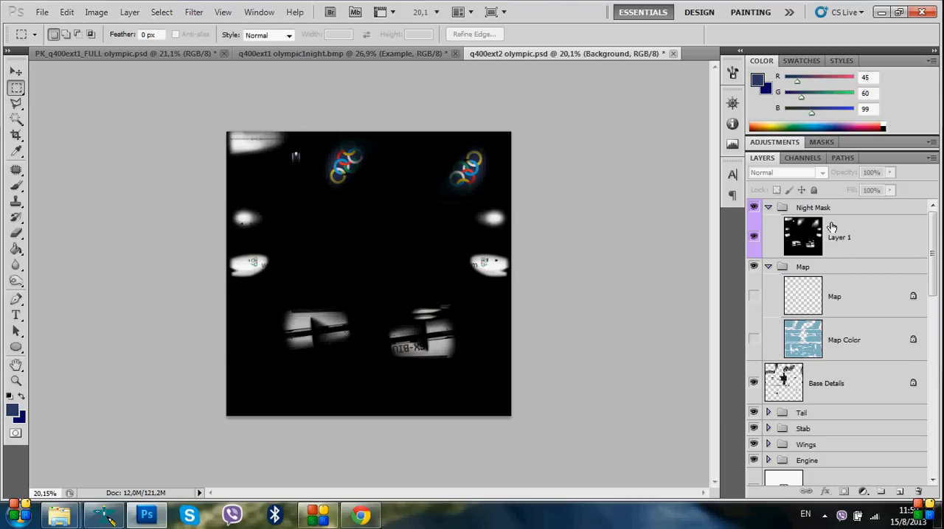
right_click(895, 250)
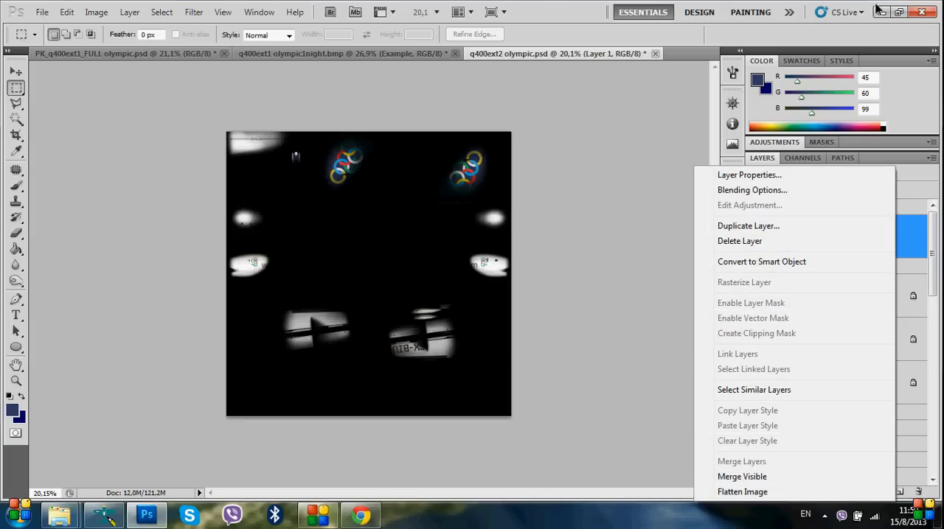
left_click(649, 165)
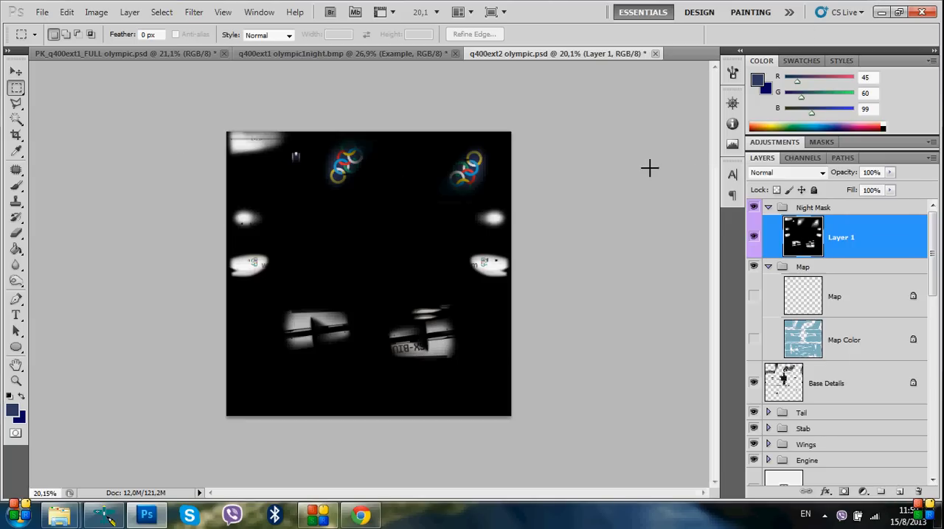
Return to DXTBmp beside the Texture.OA folder and load the q400ext1 bitmap into it
left_click(881, 12)
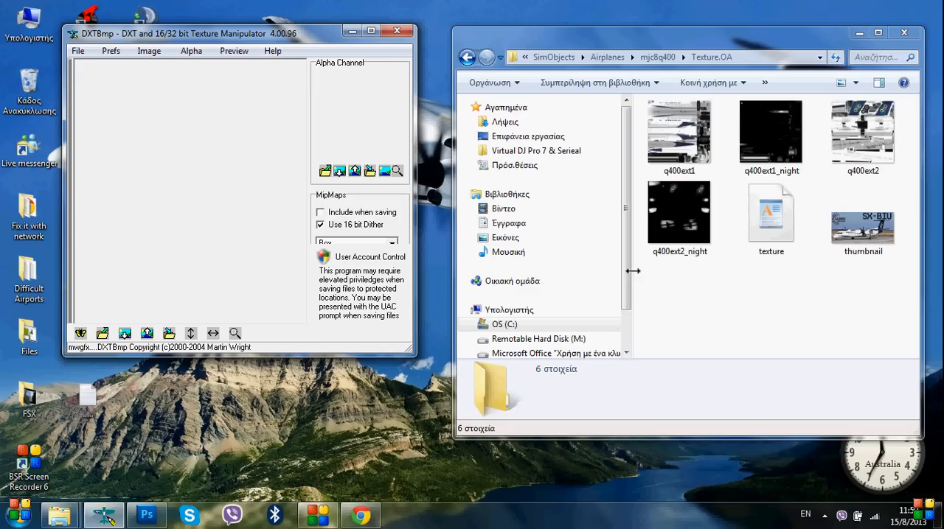
left_click_drag(325, 38, 278, 62)
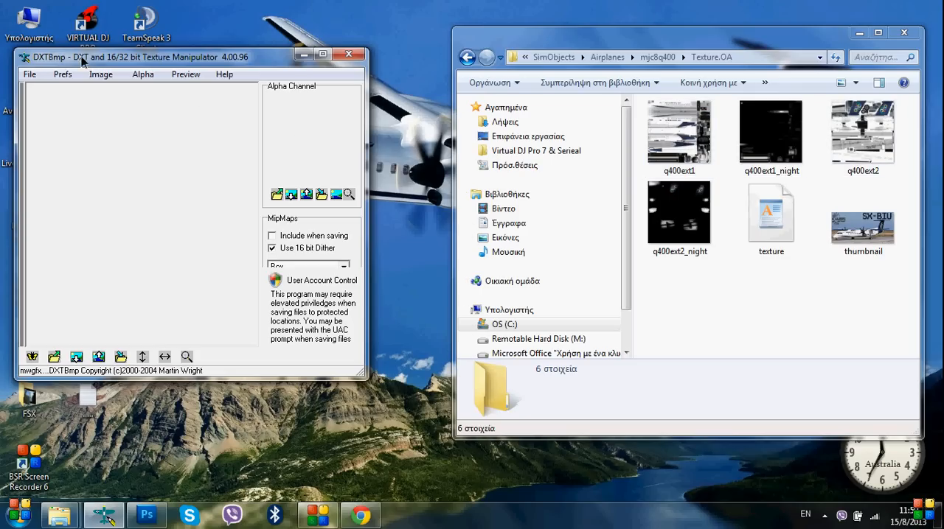
left_click_drag(678, 133, 126, 212)
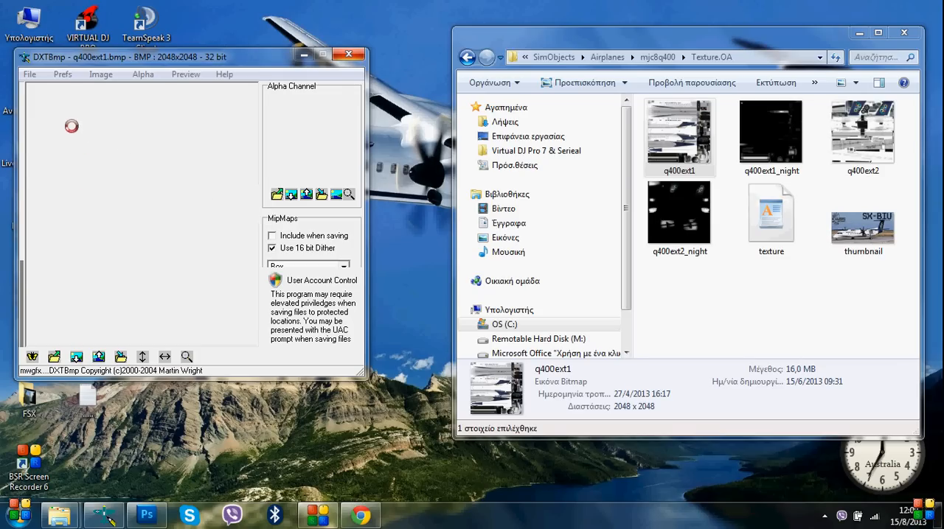
Bring up saving q400ext1 as an Extended Bitmap, select the Extended 32 bit 888-8 format, and cancel the save
left_click(35, 76)
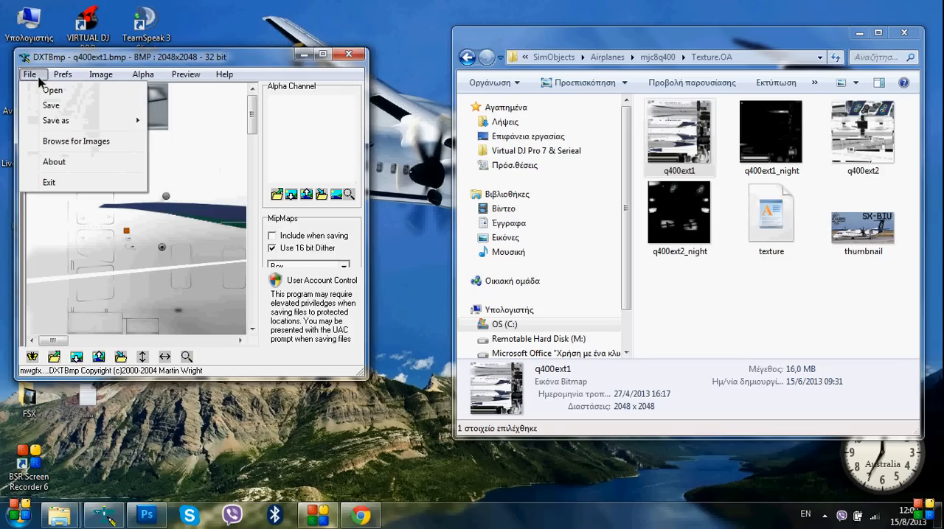
mouse_move(72, 125)
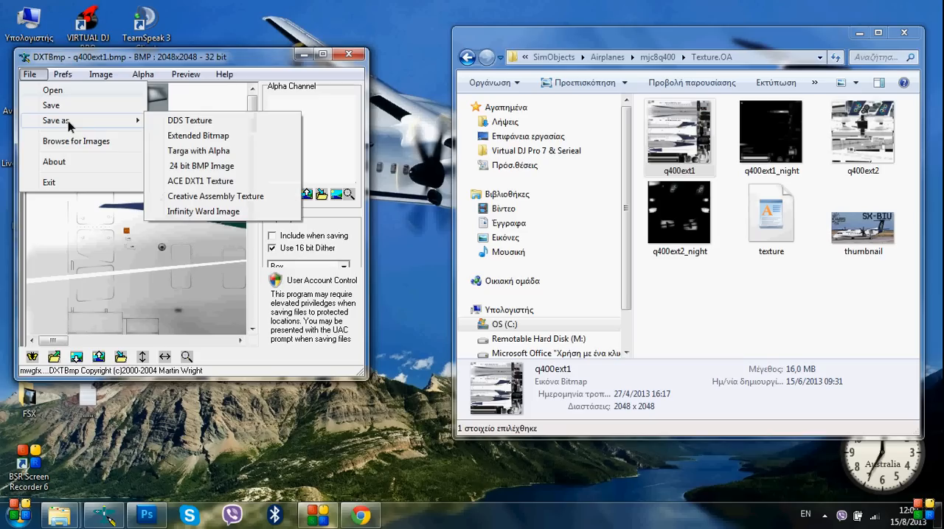
left_click(212, 137)
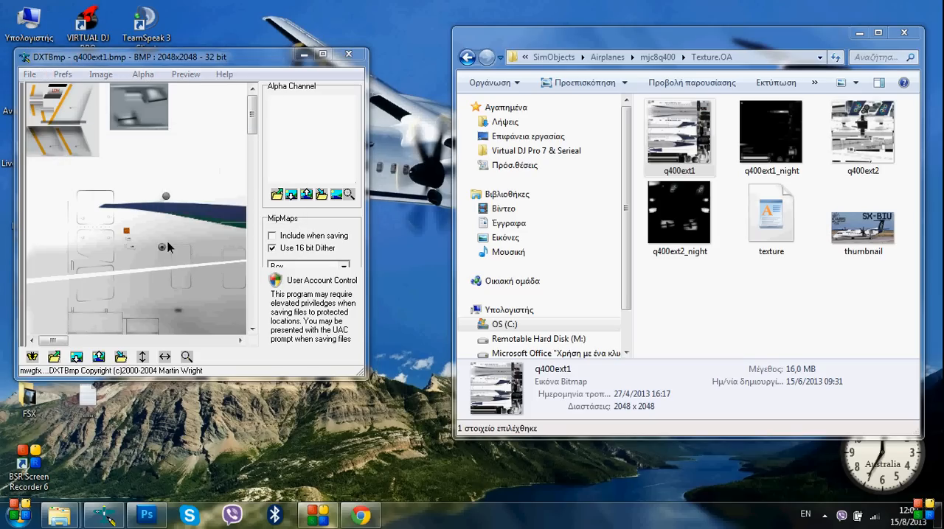
left_click(125, 85)
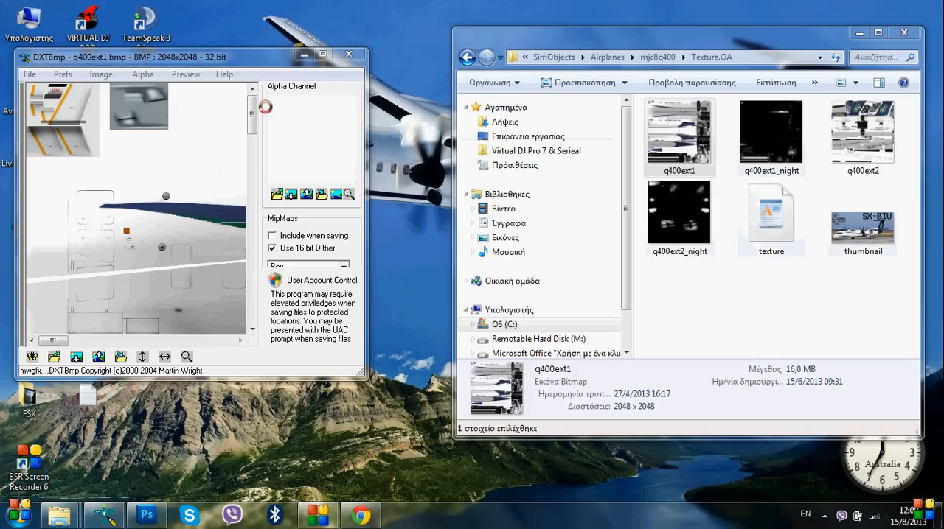
key("ctrl+s")
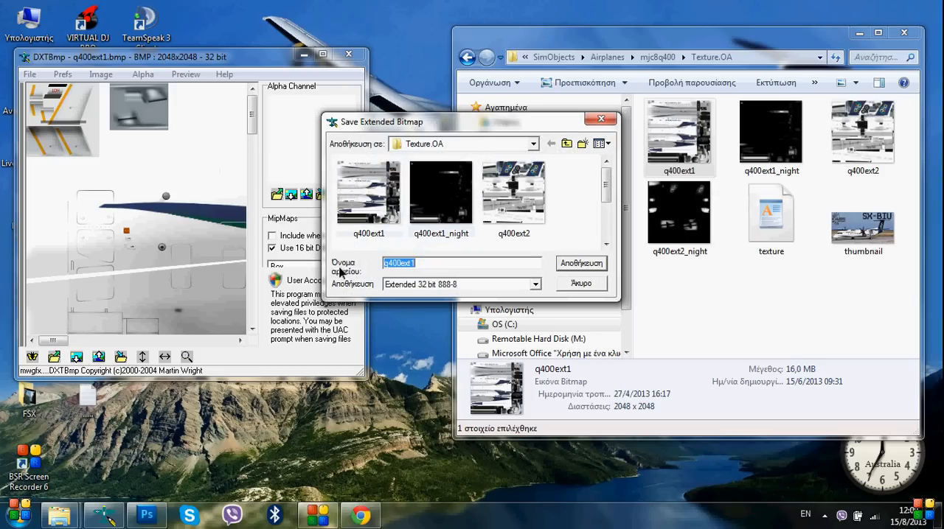
left_click(535, 284)
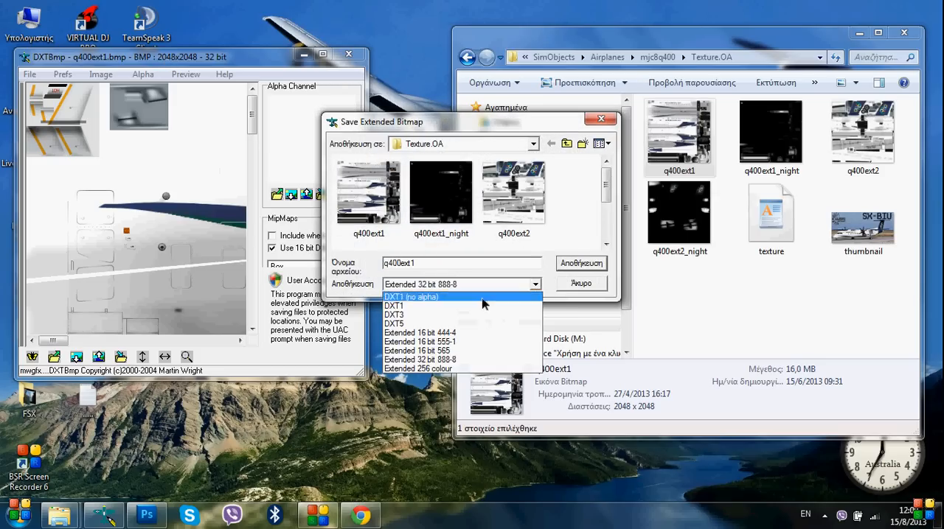
left_click(424, 360)
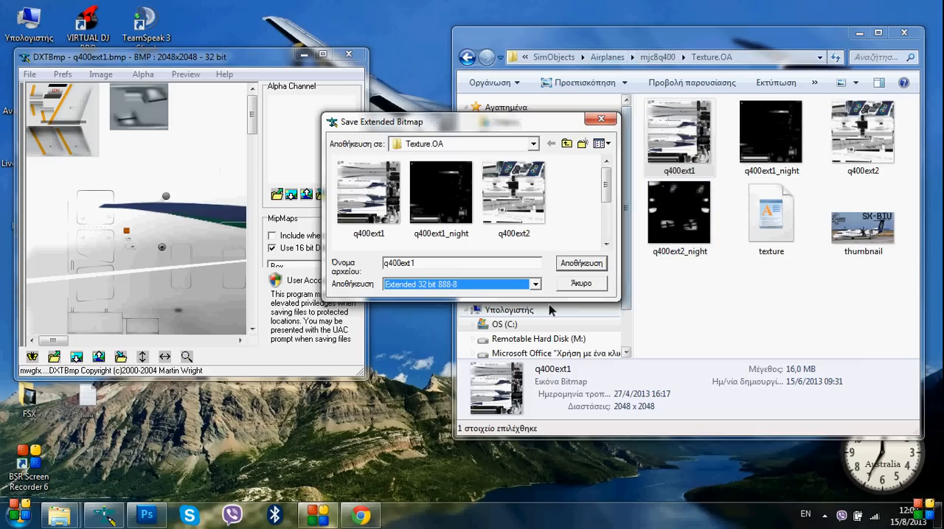
left_click(583, 285)
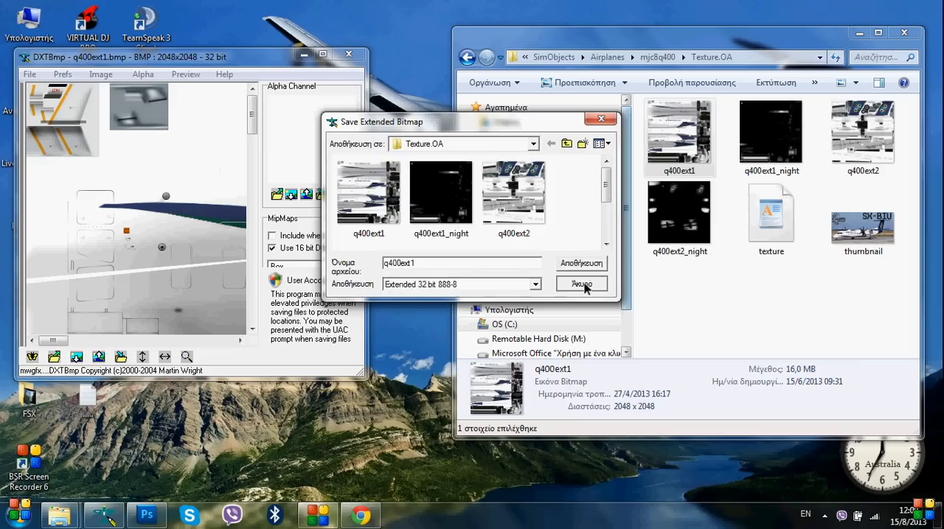
Close DXTBmp, go up to the mjc8q400 folder and open its aircraft configuration file in WordPad
left_click(351, 54)
left_click(467, 57)
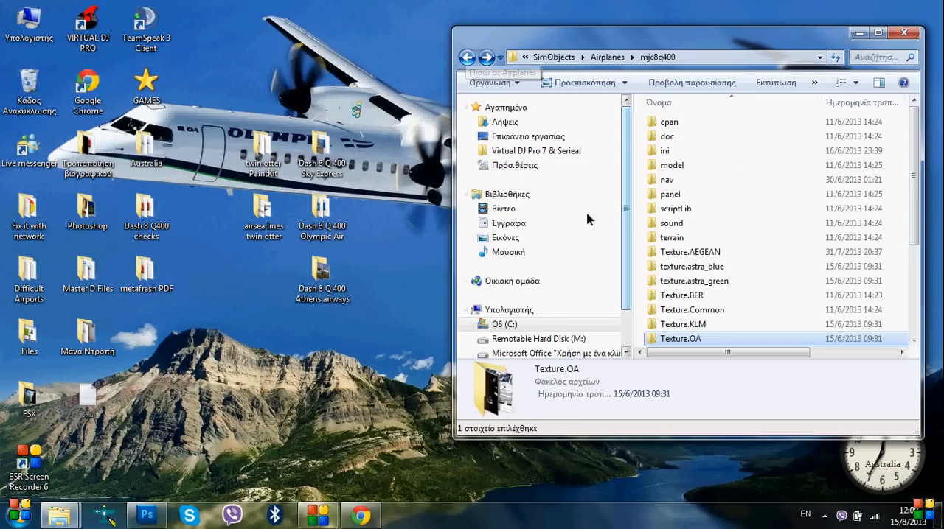
scroll(656, 291, "down", 4)
left_click(673, 267)
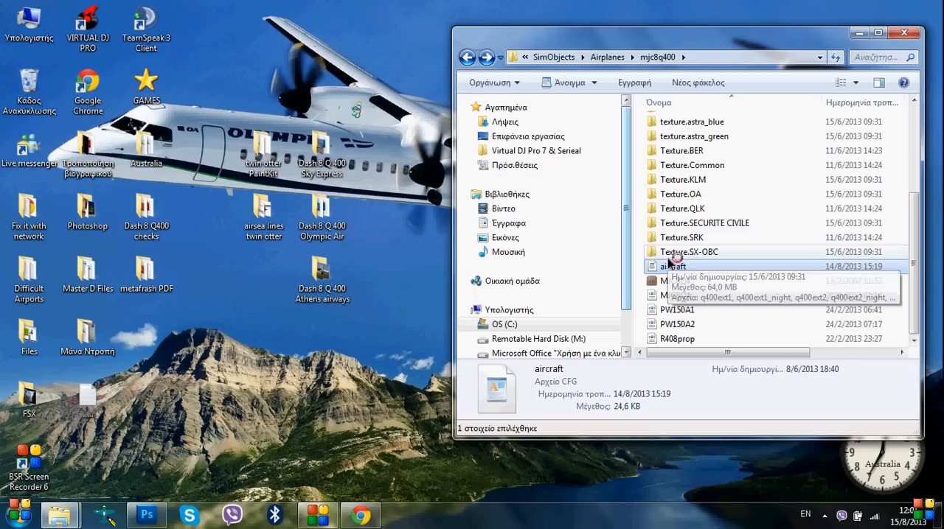
left_click_drag(711, 40, 297, 73)
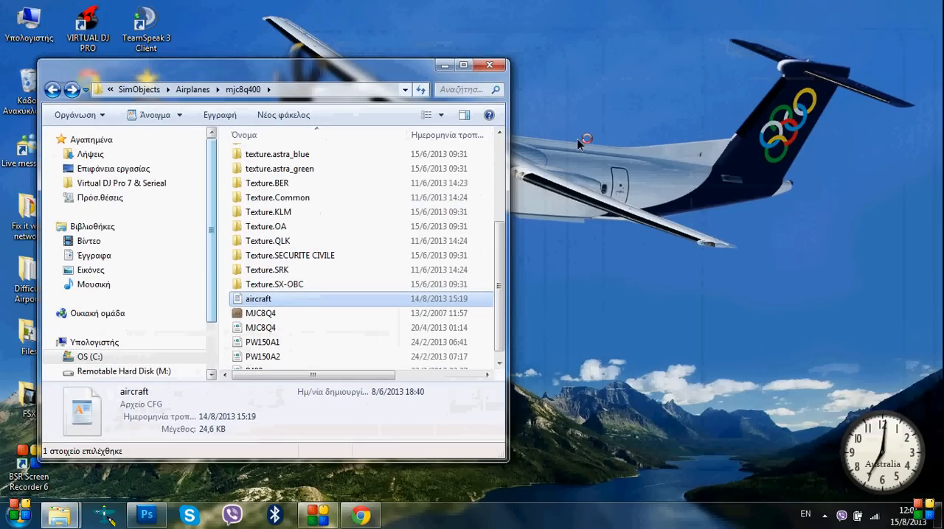
left_click(578, 140)
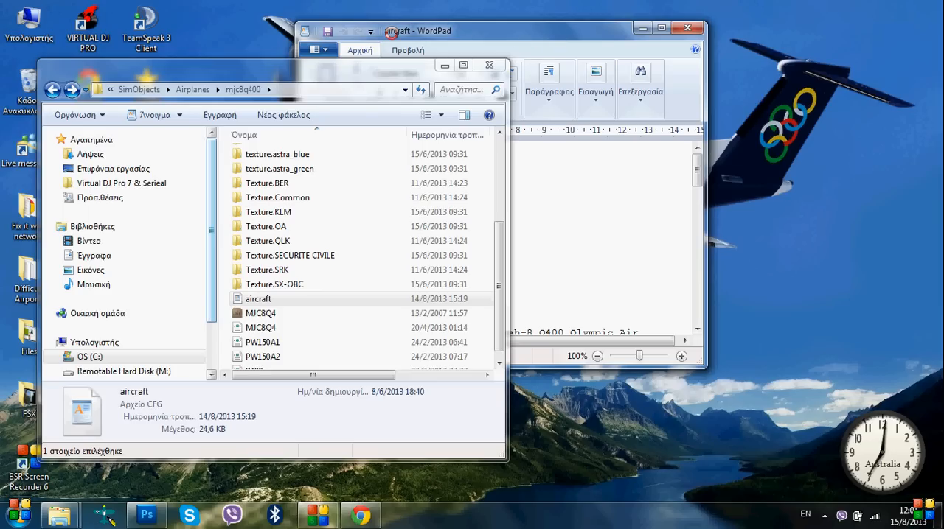
left_click_drag(390, 31, 71, 15)
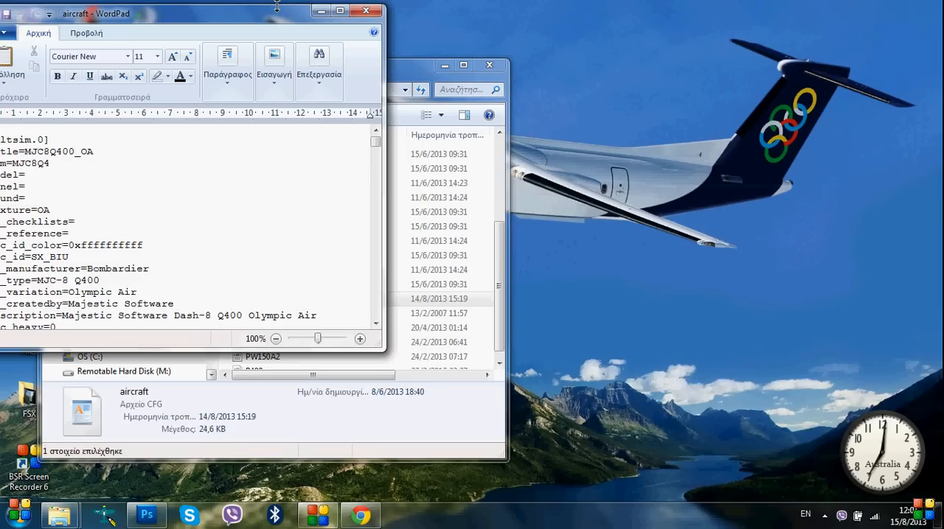
left_click_drag(200, 10, 315, 46)
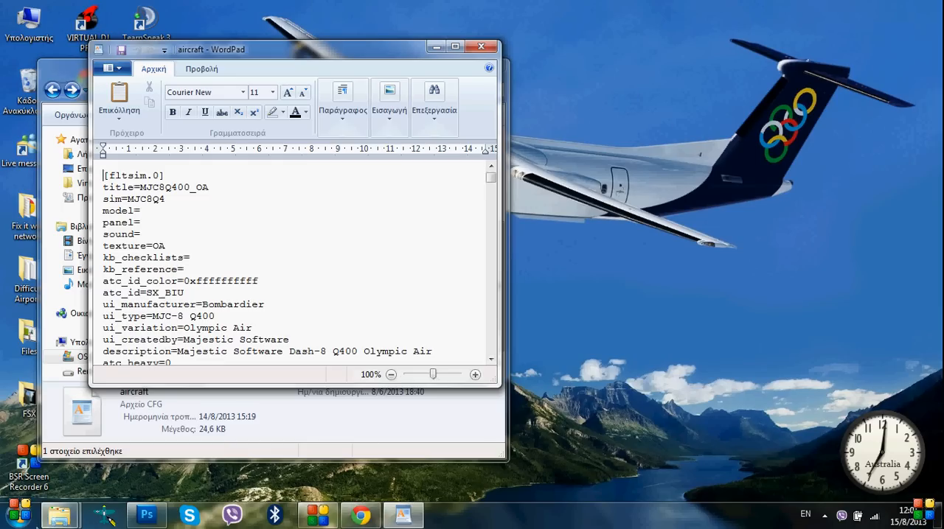
Create a text document named "read me" on the desktop and open it in Notepad
left_click(59, 514)
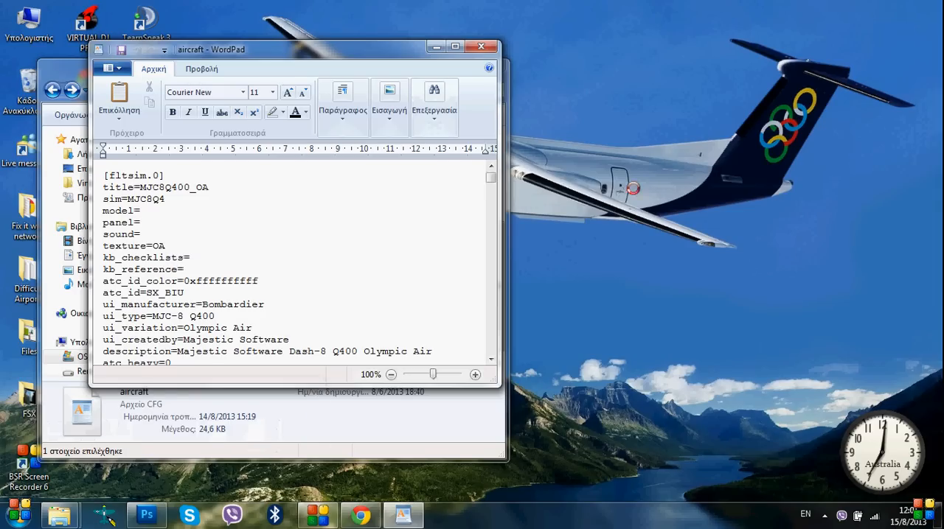
left_click(684, 102)
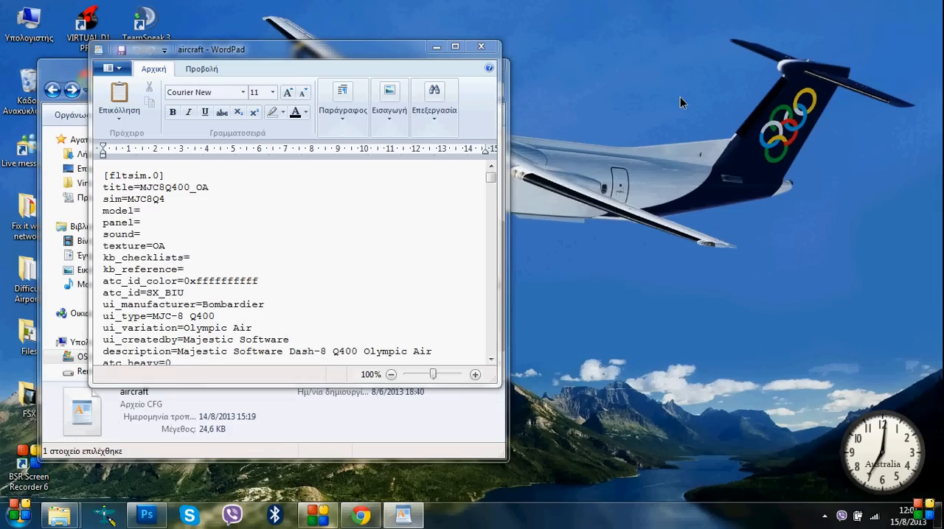
right_click(680, 97)
left_click(689, 89)
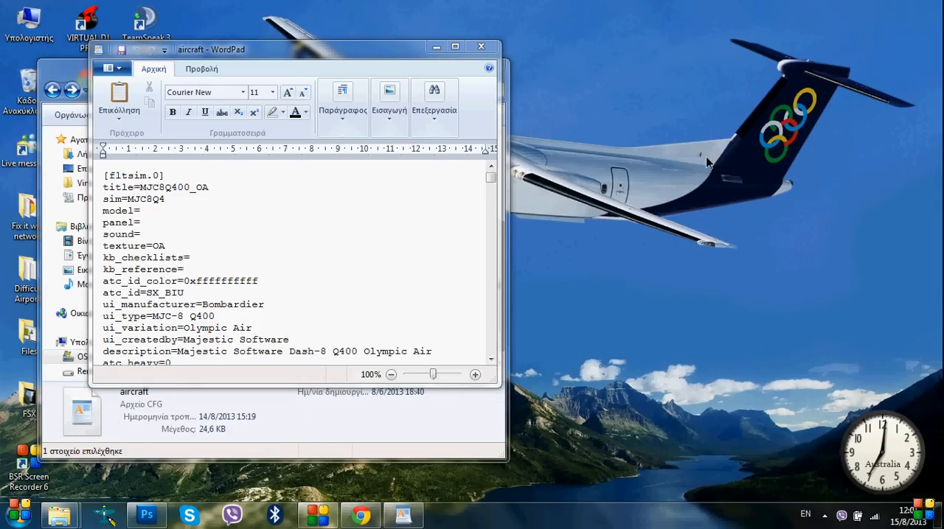
right_click(689, 90)
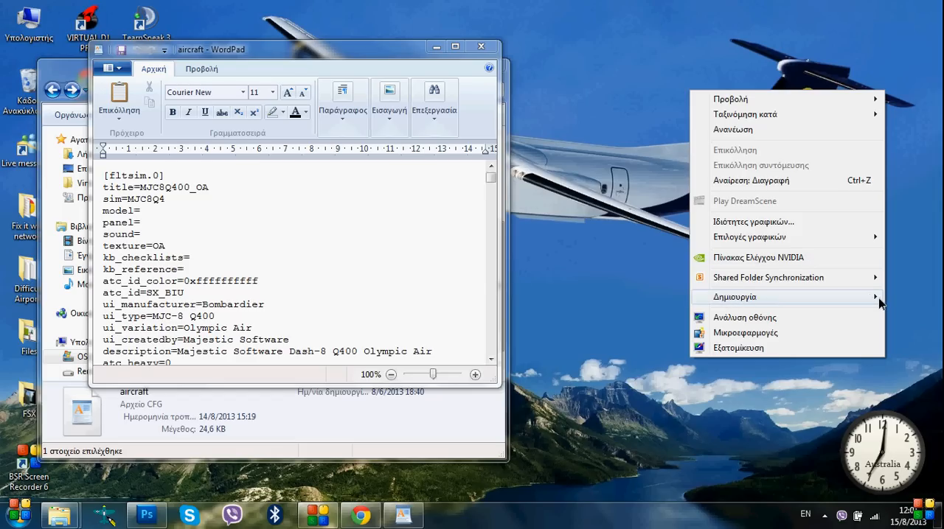
mouse_move(879, 301)
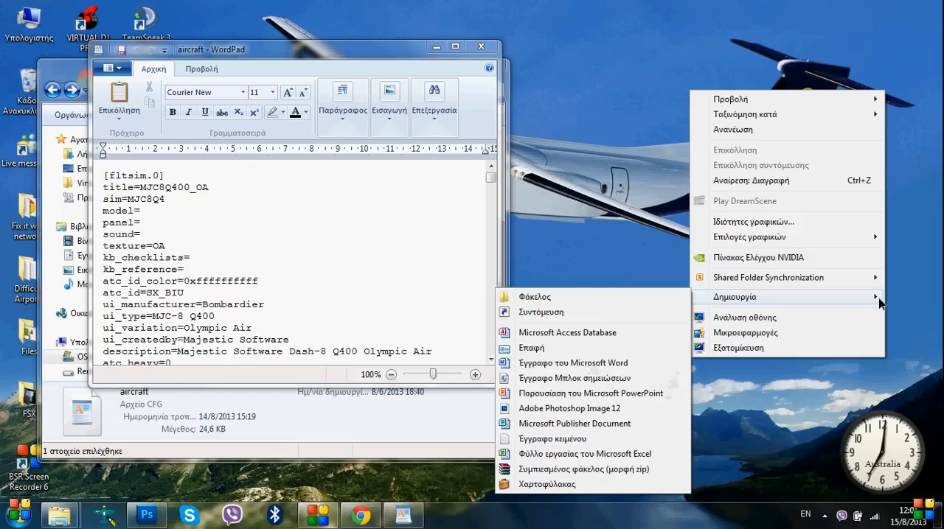
left_click(537, 440)
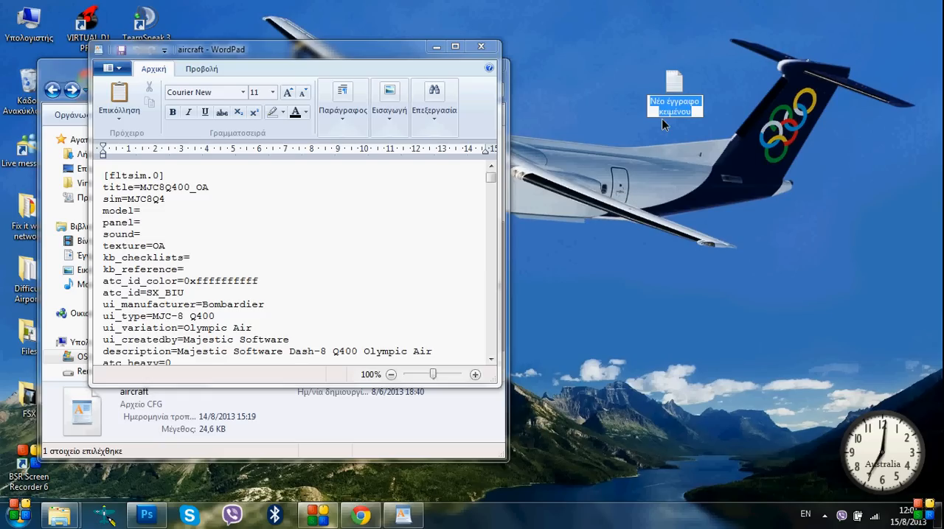
type("read me")
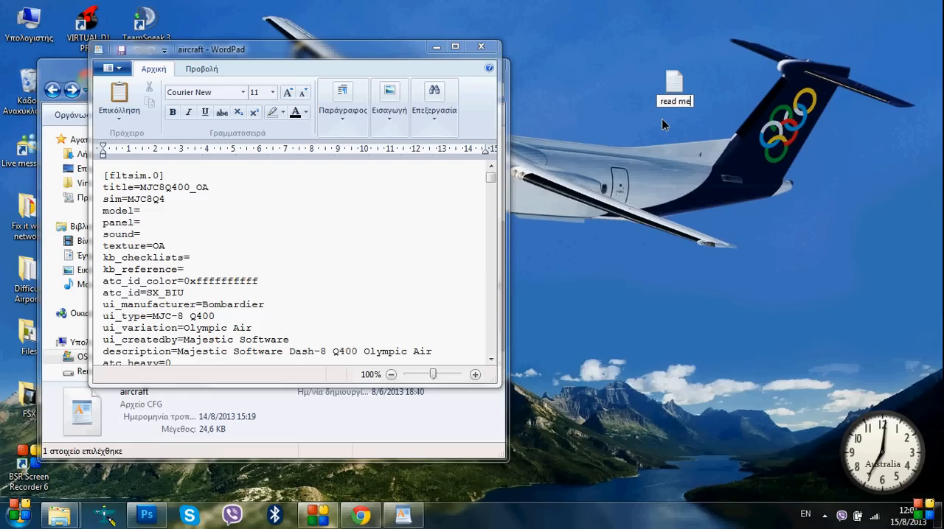
left_click(662, 126)
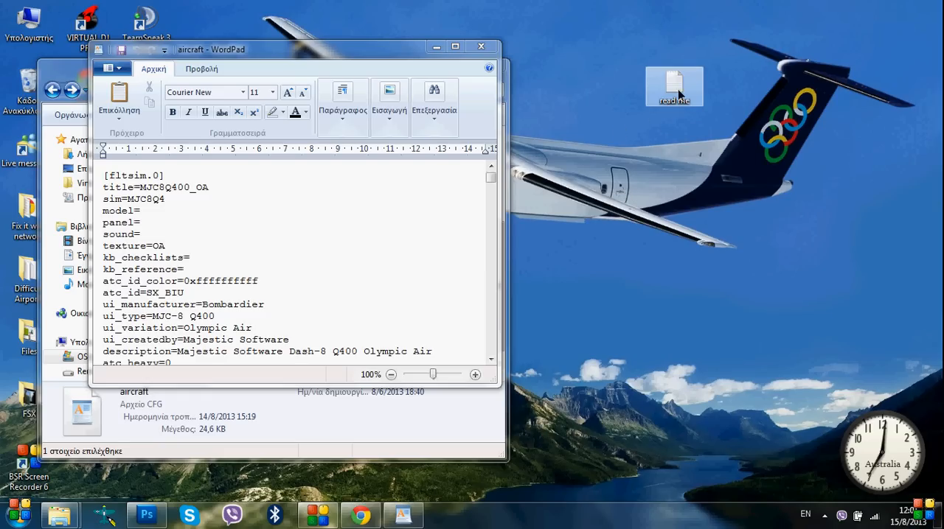
double_click(678, 87)
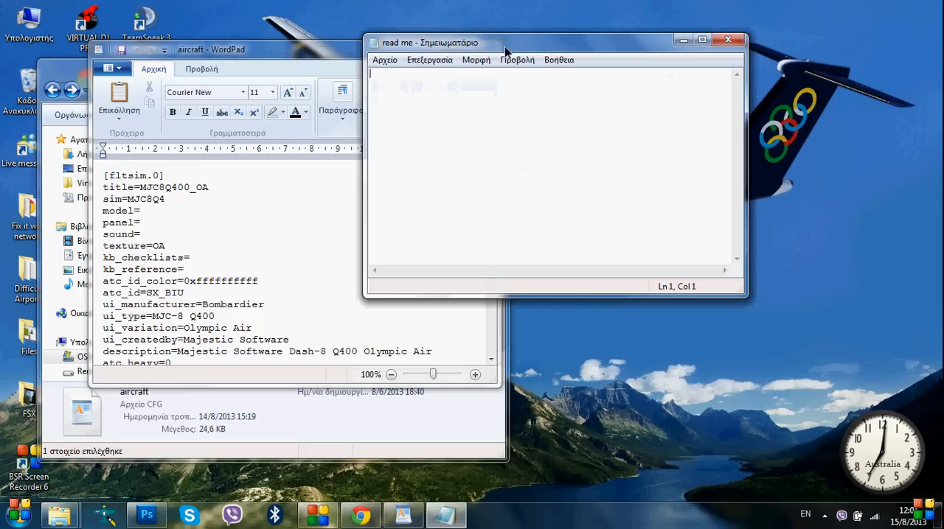
Copy the whole [fltsim.0] section from the aircraft file into the empty read me document
left_click(104, 175)
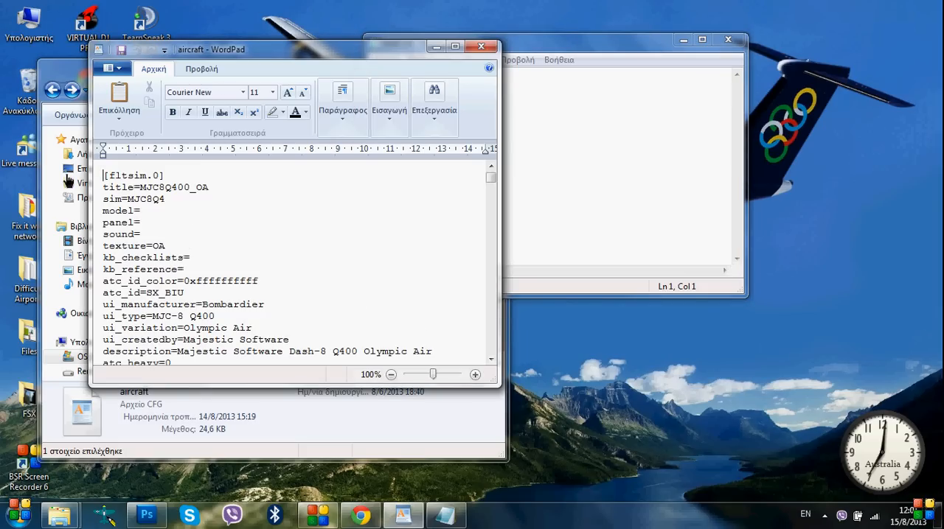
left_click_drag(104, 176, 213, 283)
scroll(186, 225, "down", 3)
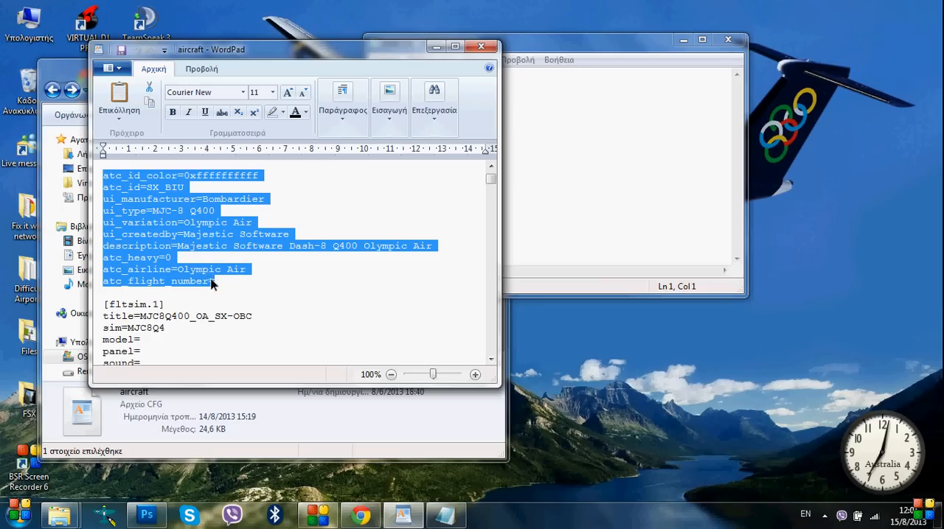
right_click(214, 281)
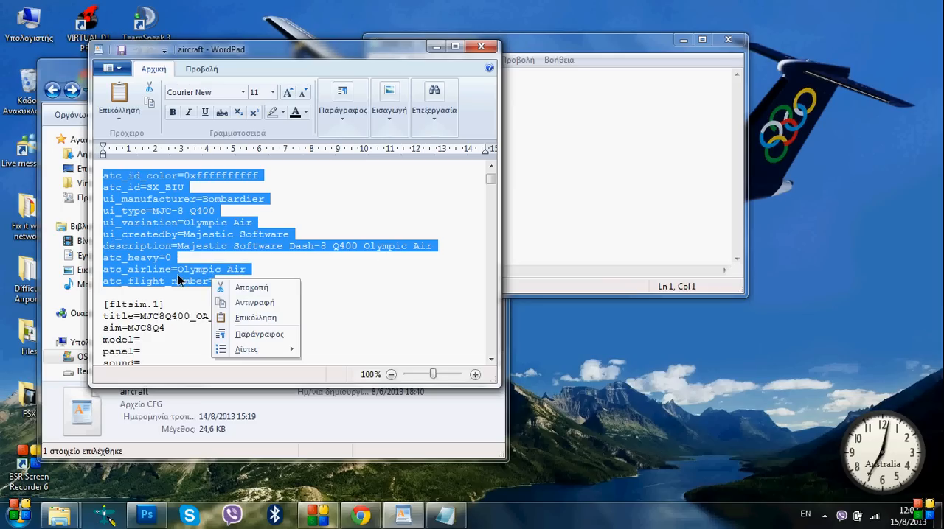
left_click(260, 303)
right_click(514, 70)
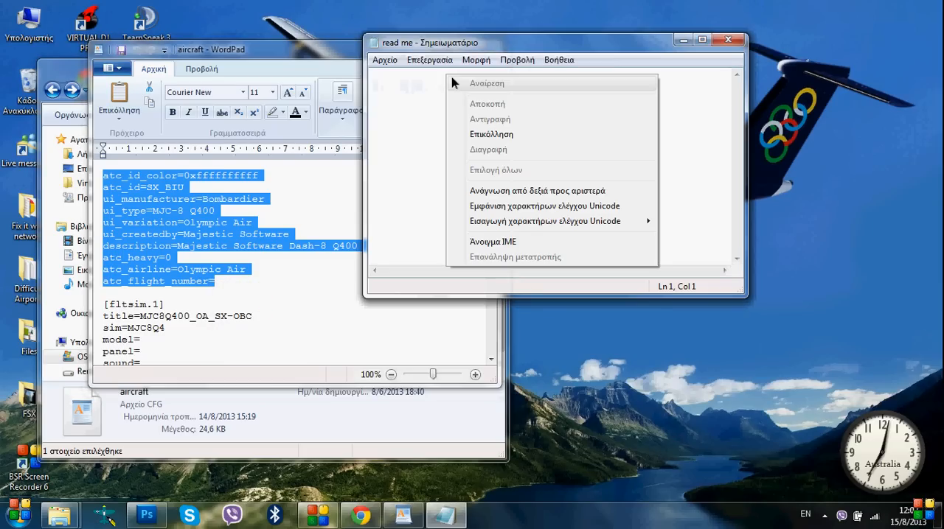
left_click(562, 137)
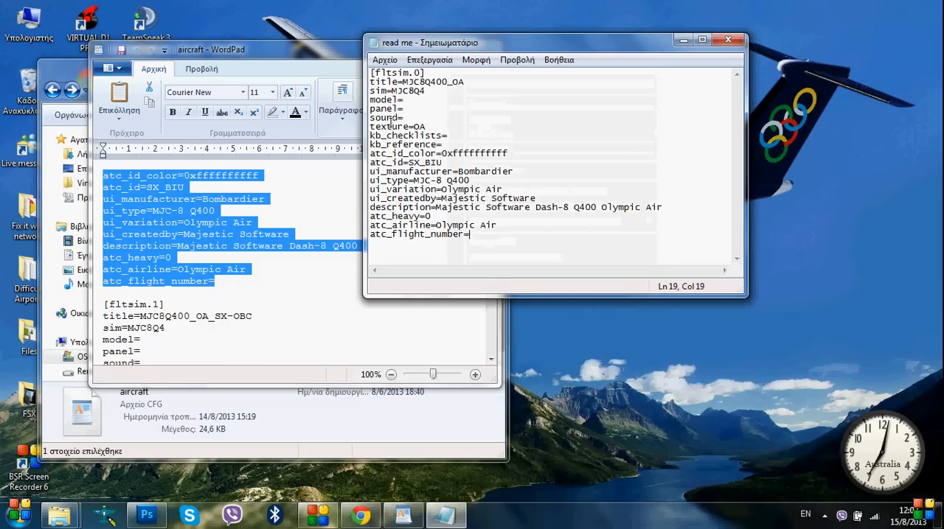
Change the section heading in the read me document to [fltsim.xx]
left_click(420, 73)
key("BackSpace")
type("xx")
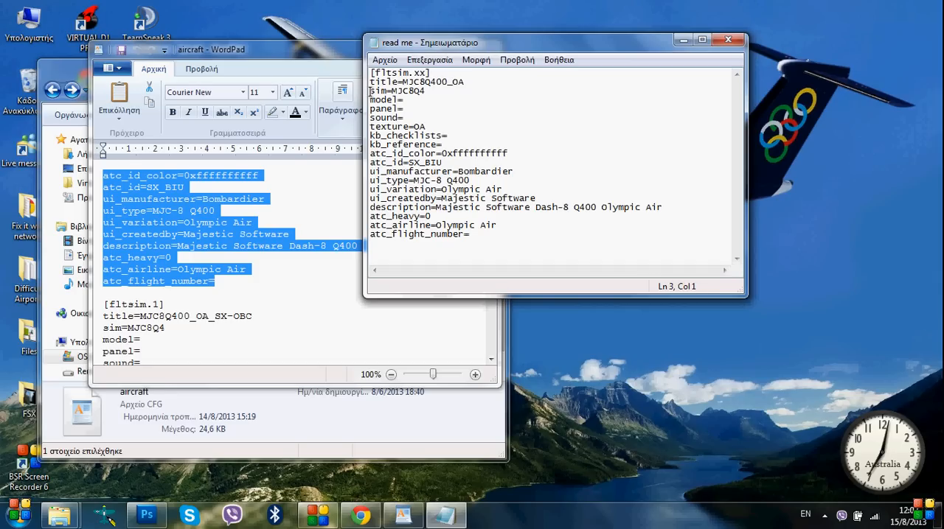
Go through the copied section, highlighting the sim line, the atc_id line and the ui_createdby value
left_click_drag(370, 91, 422, 90)
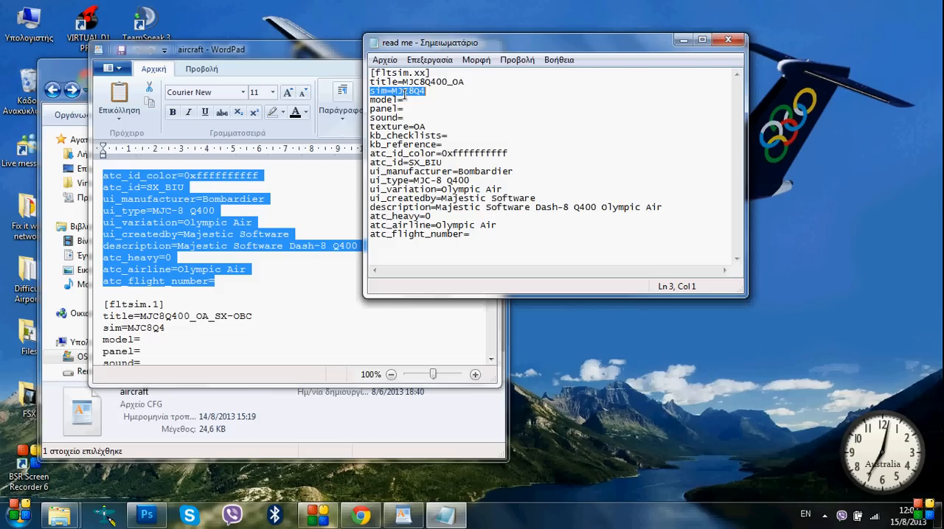
left_click(424, 117)
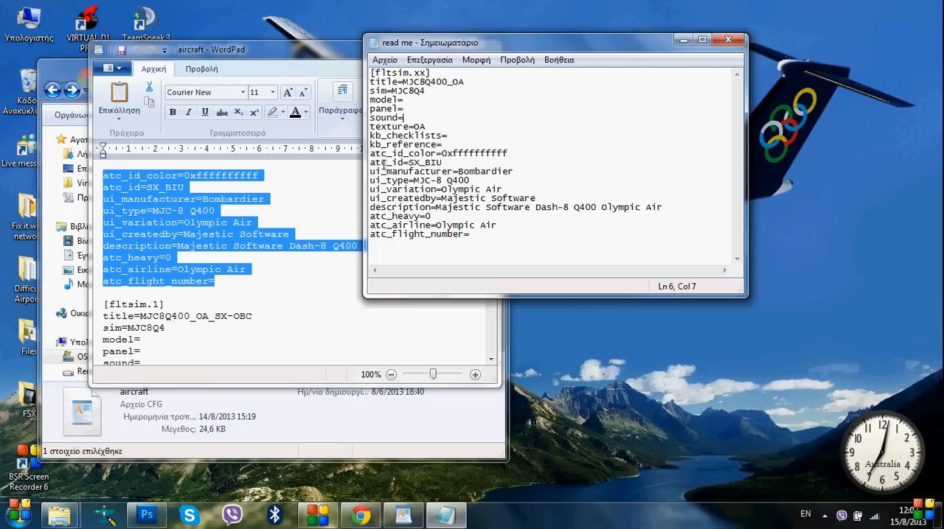
left_click_drag(372, 163, 444, 163)
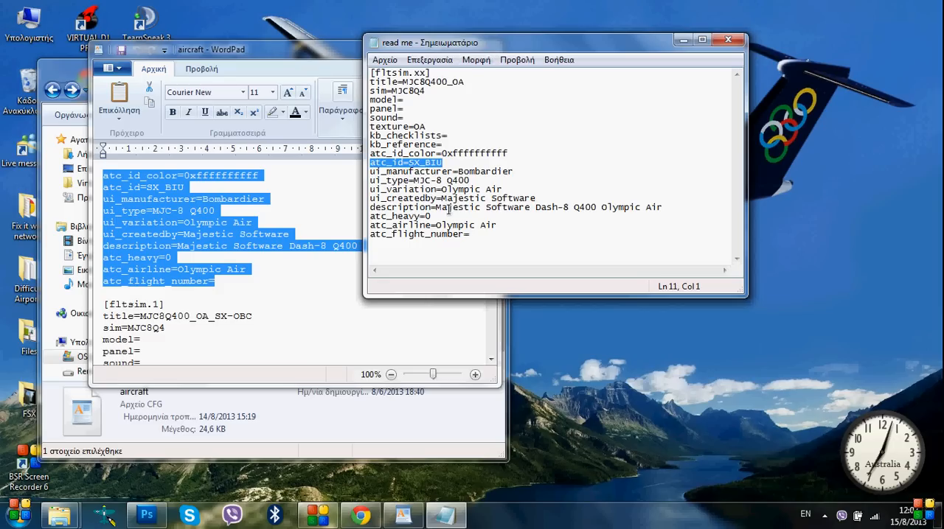
left_click_drag(442, 198, 542, 198)
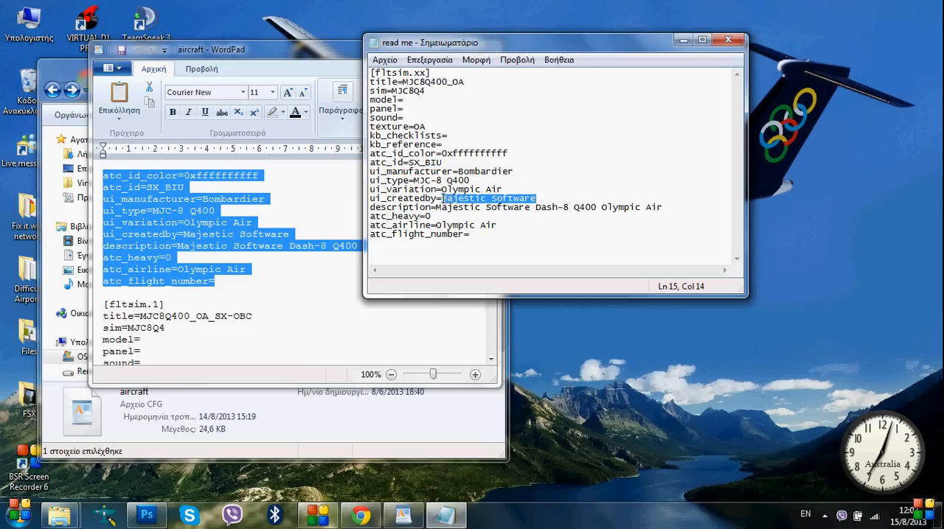
left_click(489, 233)
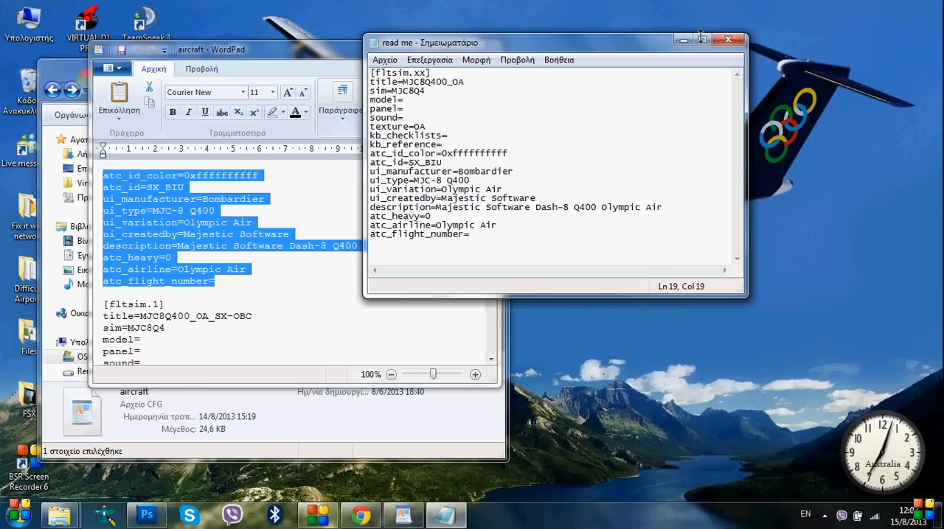
Close the read me document with its changes saved, and close the aircraft file
left_click_drag(670, 45, 814, 31)
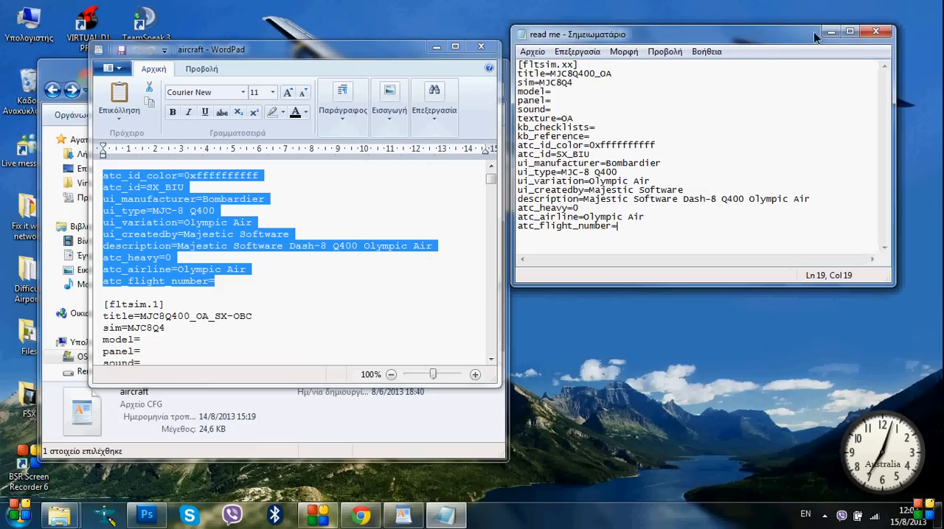
left_click(874, 31)
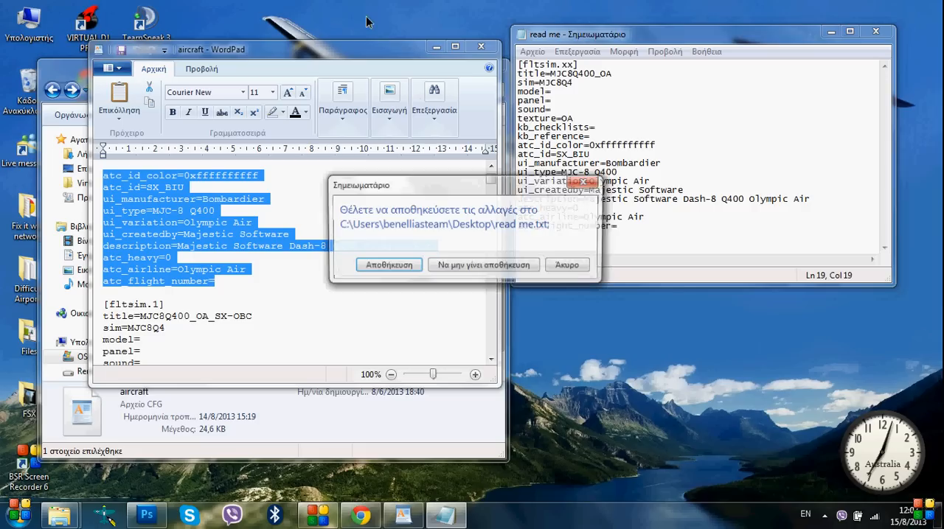
left_click(397, 269)
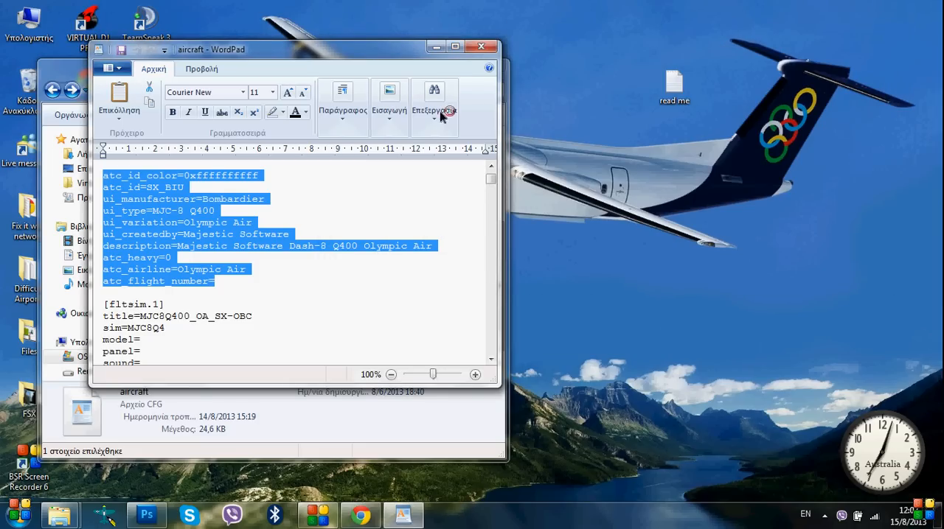
left_click_drag(344, 52, 383, 51)
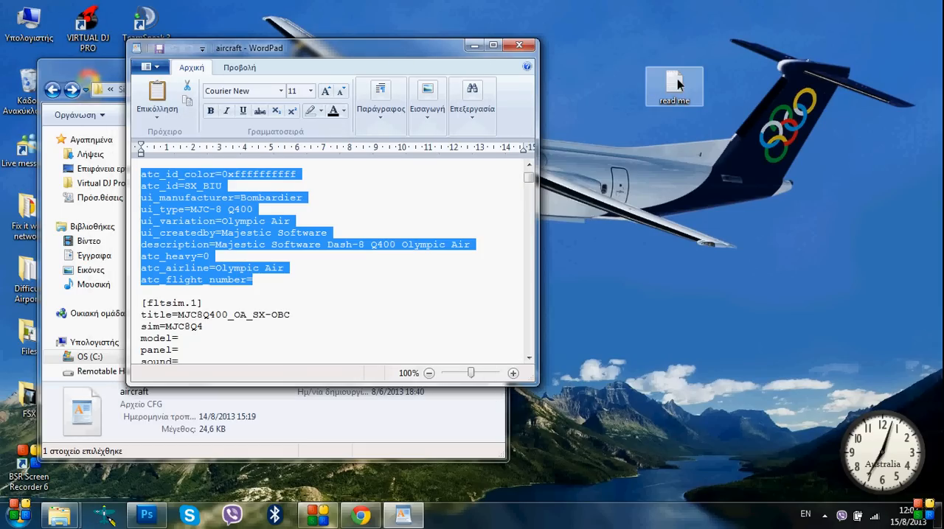
left_click(520, 45)
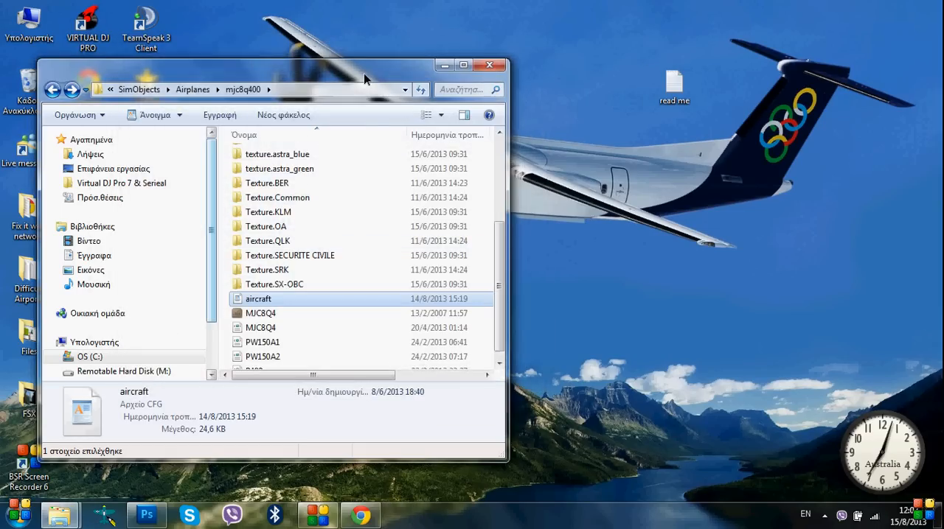
Open the Texture.OA folder inside mjc8q400 and create a new desktop folder named texture.OA
left_click_drag(363, 71, 457, 58)
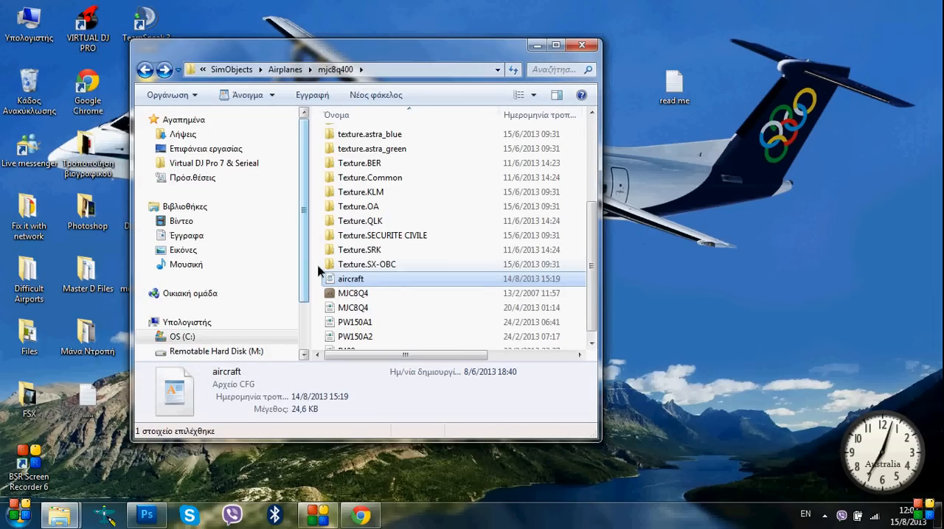
double_click(351, 208)
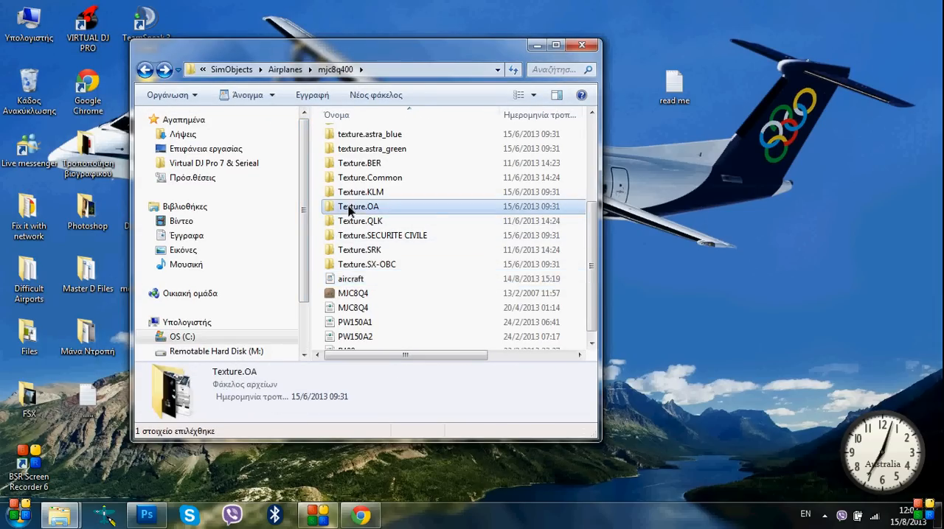
right_click(791, 217)
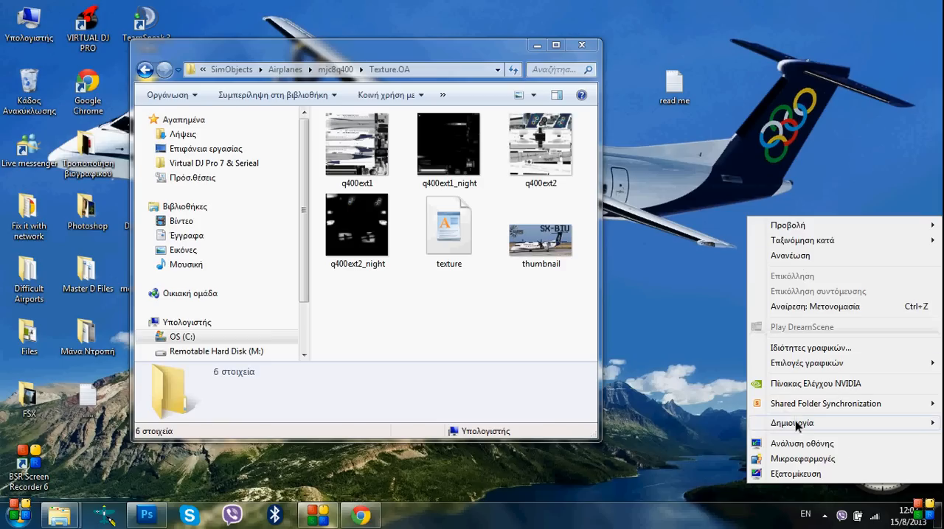
mouse_move(801, 424)
left_click(592, 235)
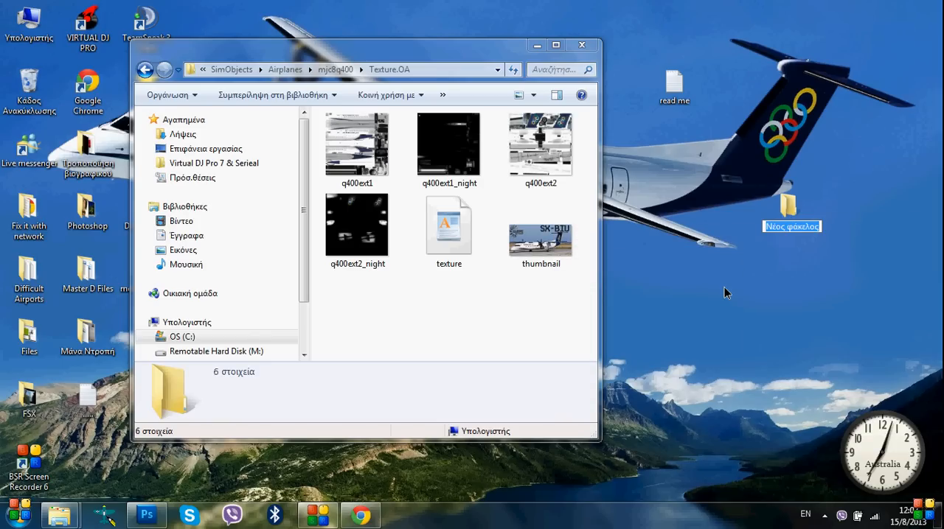
type("textu")
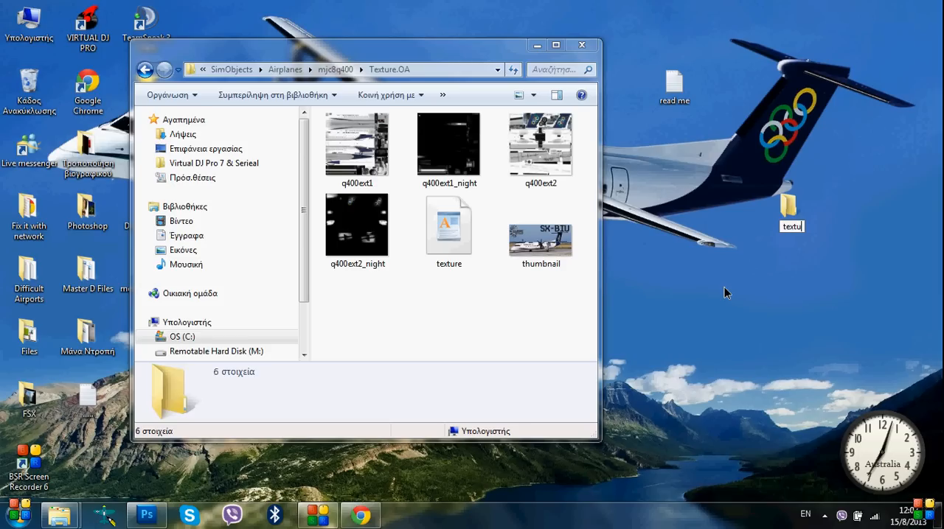
type("re.OA")
key("Return")
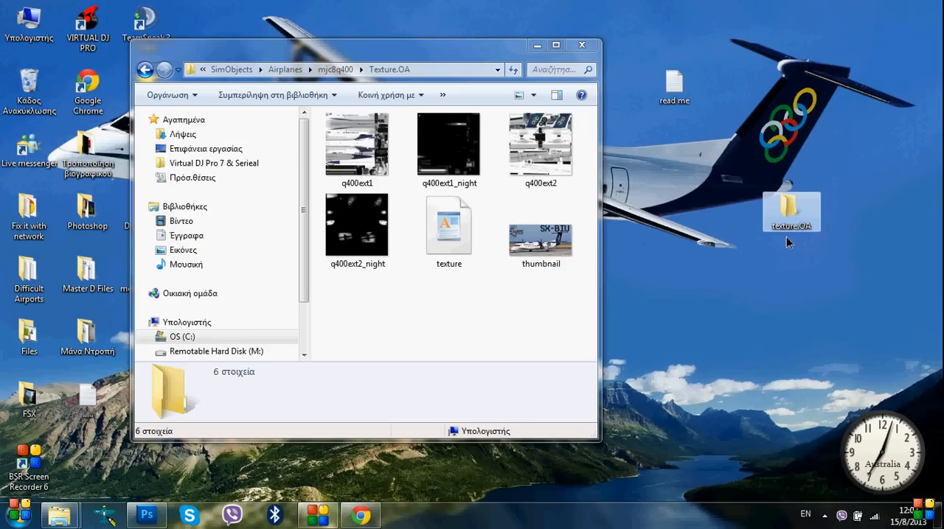
Open the new desktop texture.OA folder and place its window beside the aircraft's Texture.OA folder window
double_click(795, 212)
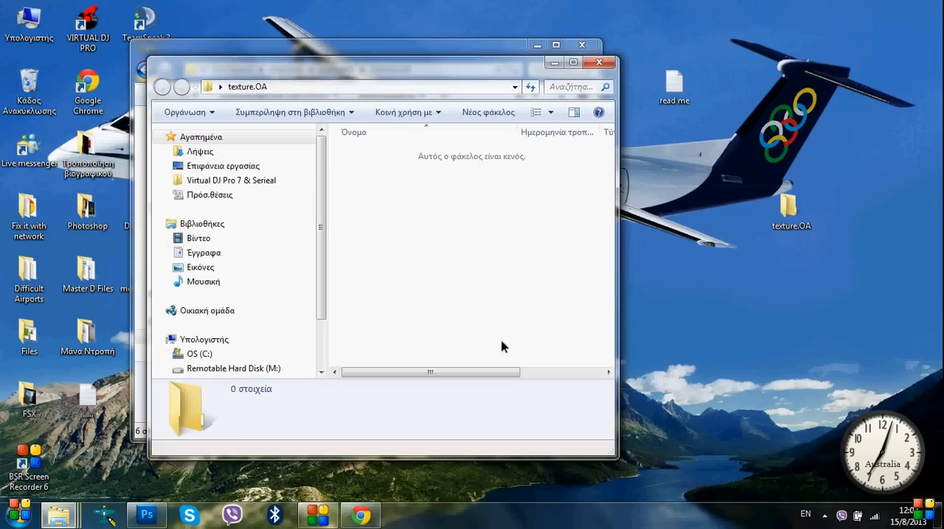
left_click_drag(422, 66, 775, 65)
left_click(417, 54)
left_click_drag(417, 58, 329, 65)
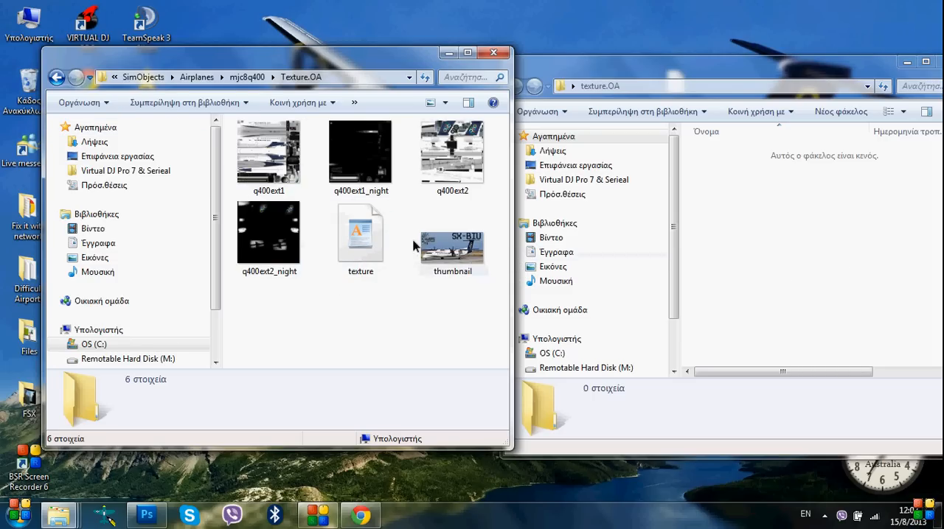
Check the pixel dimensions of the thumbnail image in its detailed file properties
left_click(461, 264)
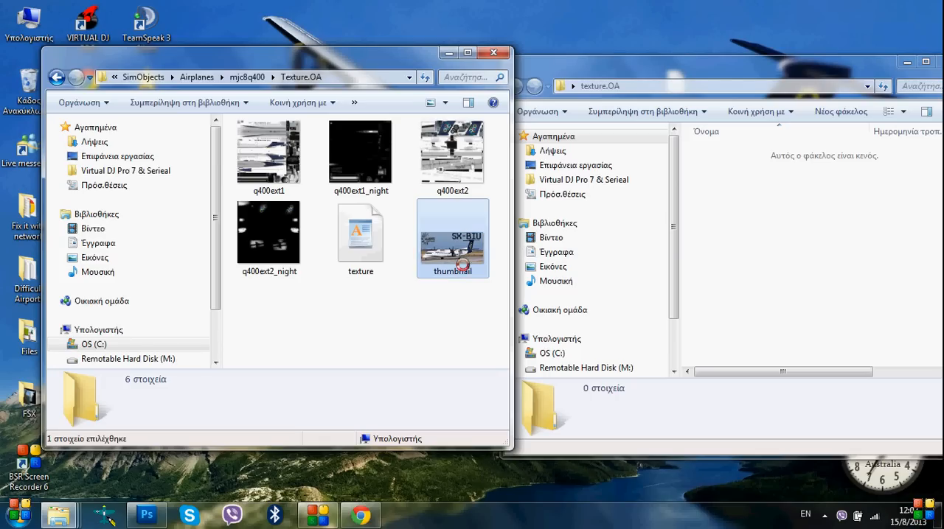
right_click(459, 264)
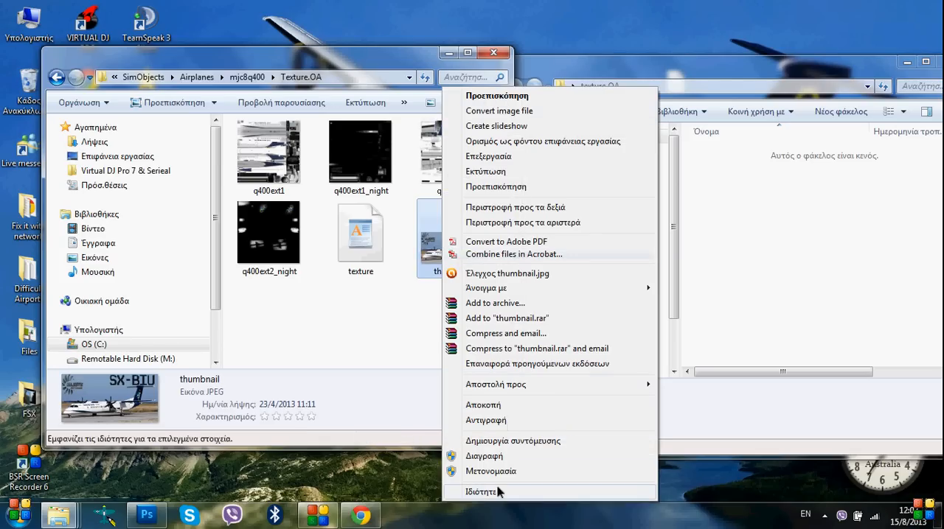
left_click(471, 492)
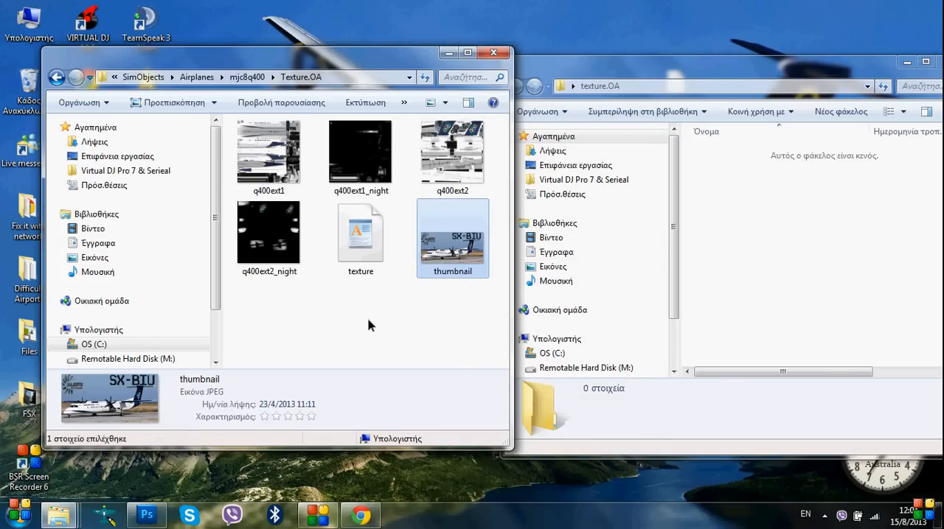
left_click(553, 178)
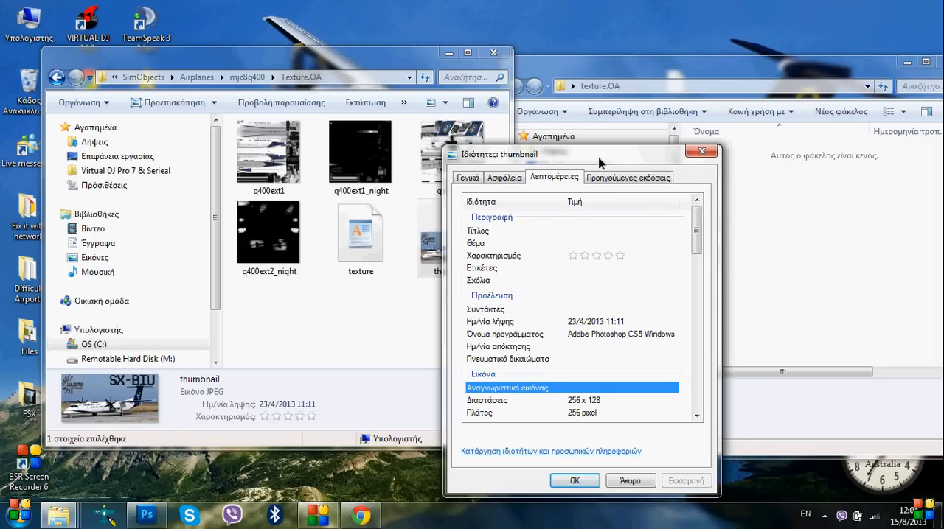
left_click_drag(590, 155, 250, 96)
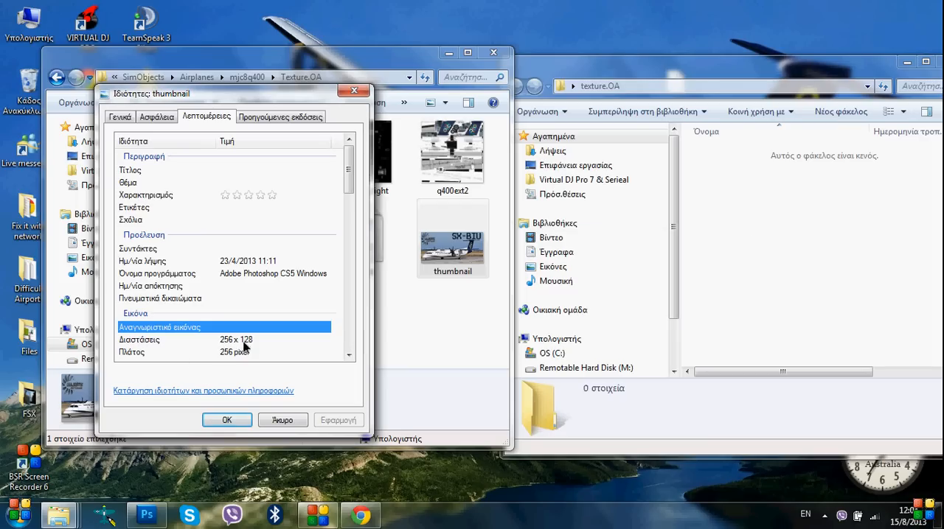
left_click(281, 421)
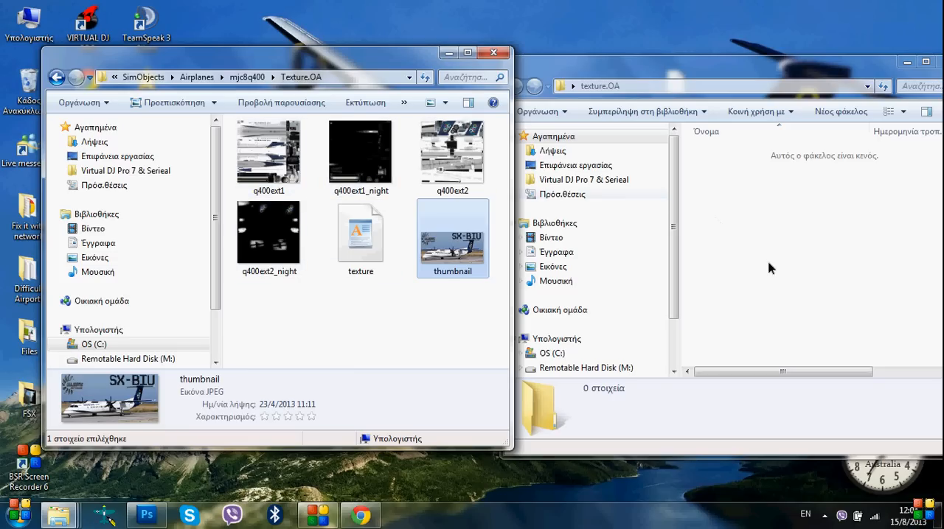
Close both texture folder windows to return to the desktop
left_click(496, 56)
left_click_drag(737, 62, 496, 40)
left_click(709, 40)
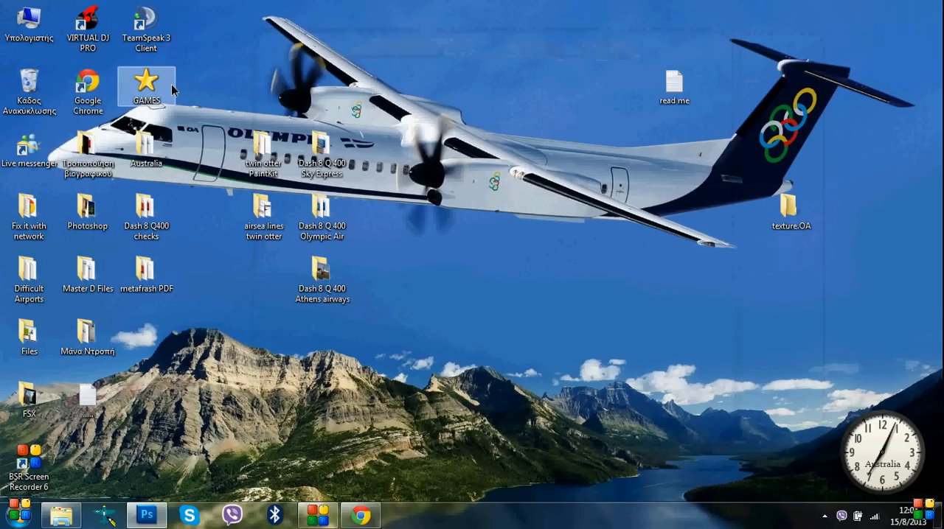
Look into the GAMES folder on the desktop and close it again
double_click(146, 83)
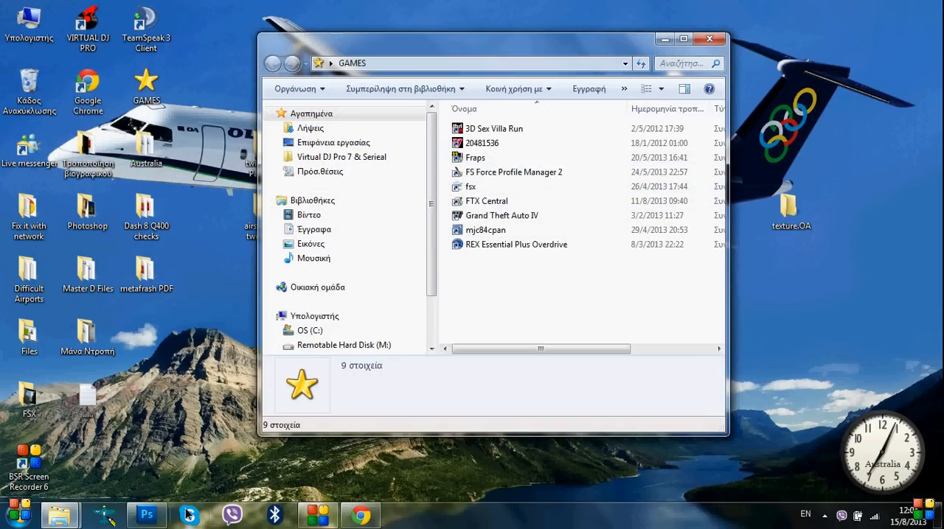
left_click(720, 40)
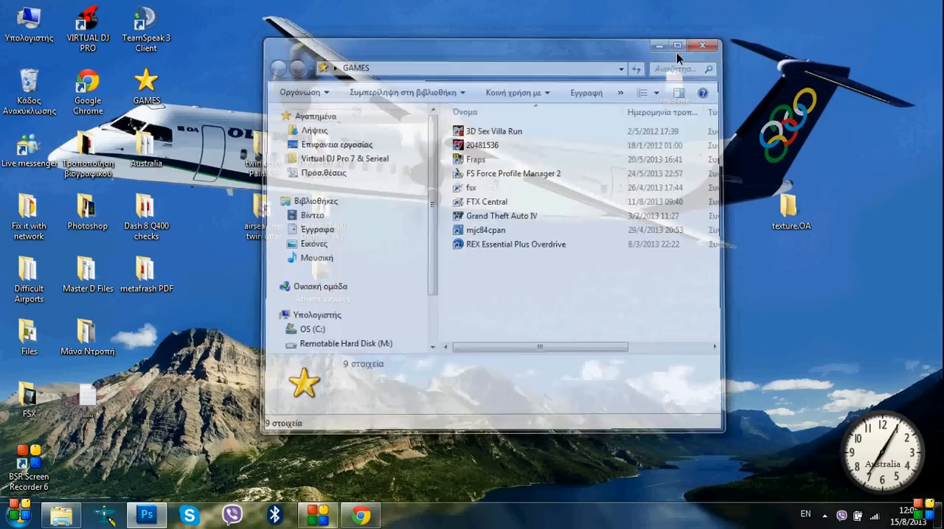